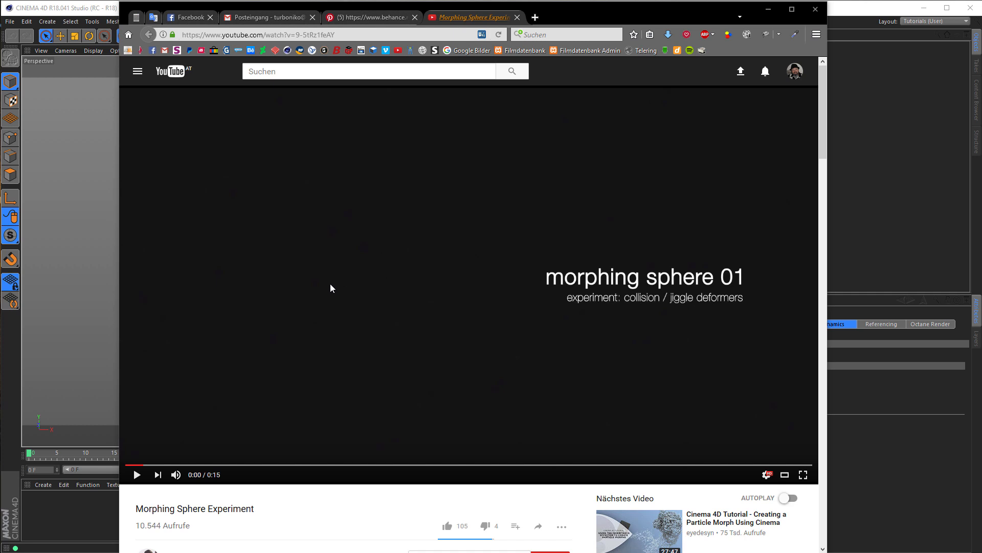
# Step: Play the "Morphing Sphere Experiment" reference video and look over its description and comments
pyautogui.click(136, 475)
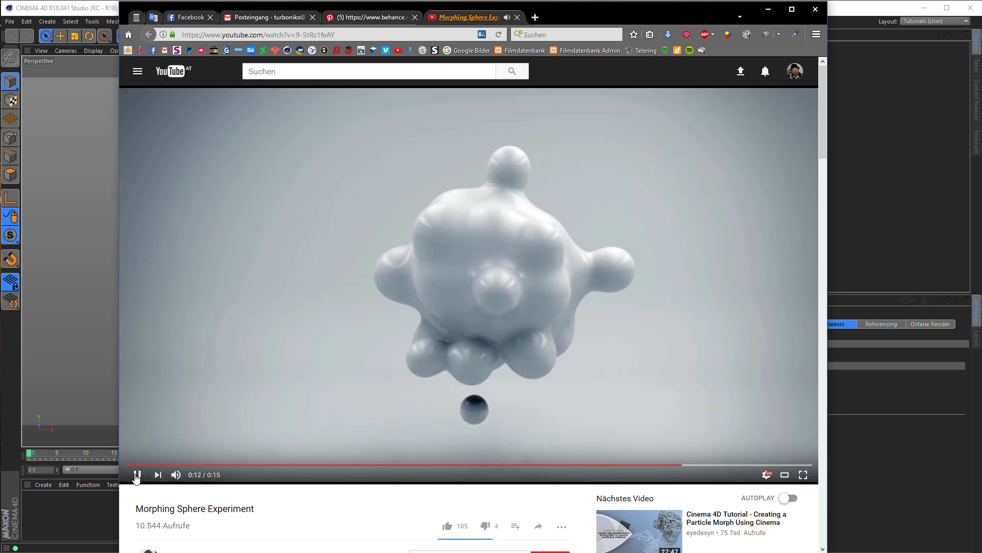
pyautogui.click(136, 474)
pyautogui.scroll(-2, 304, 514)
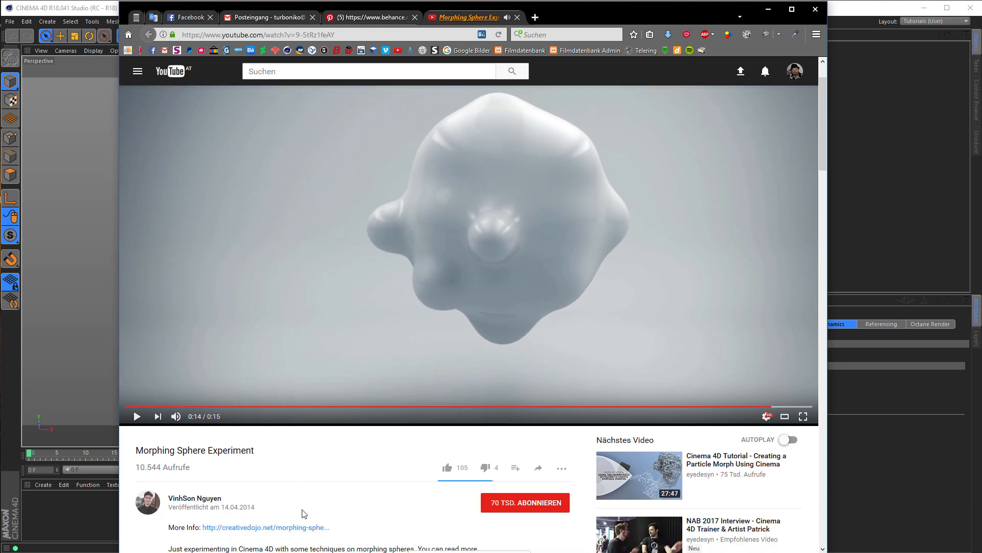
pyautogui.scroll(-4, 304, 512)
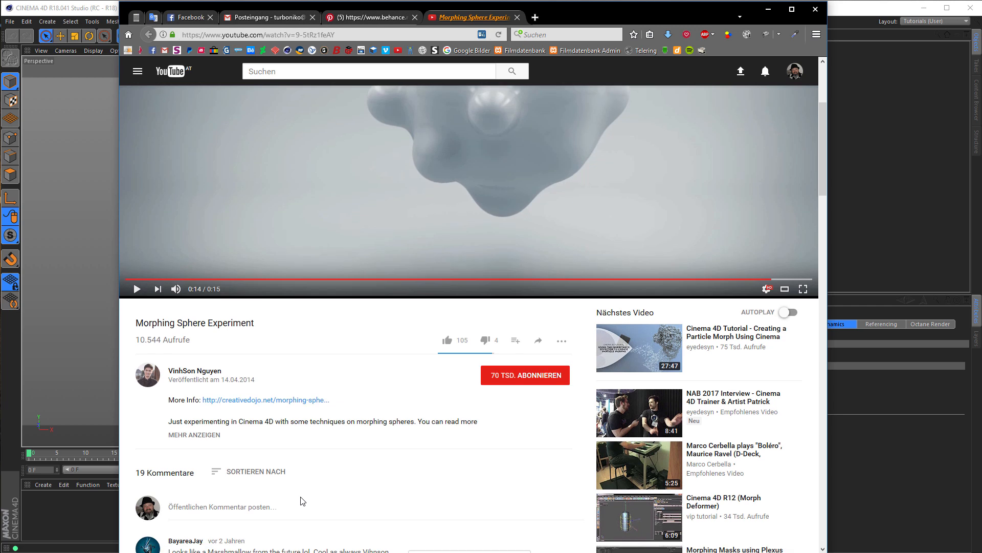
pyautogui.scroll(-2, 302, 499)
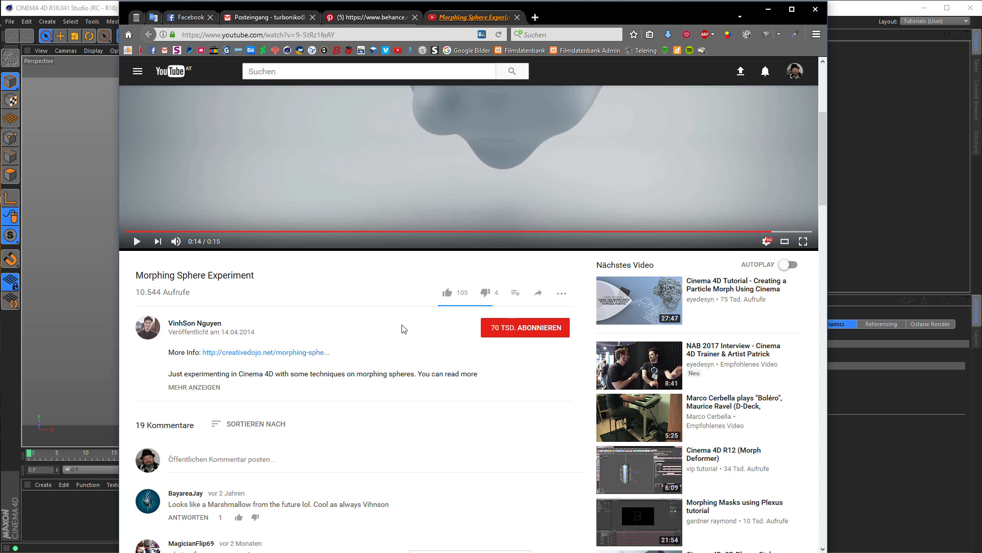
pyautogui.scroll(1, 381, 366)
pyautogui.scroll(5, 381, 366)
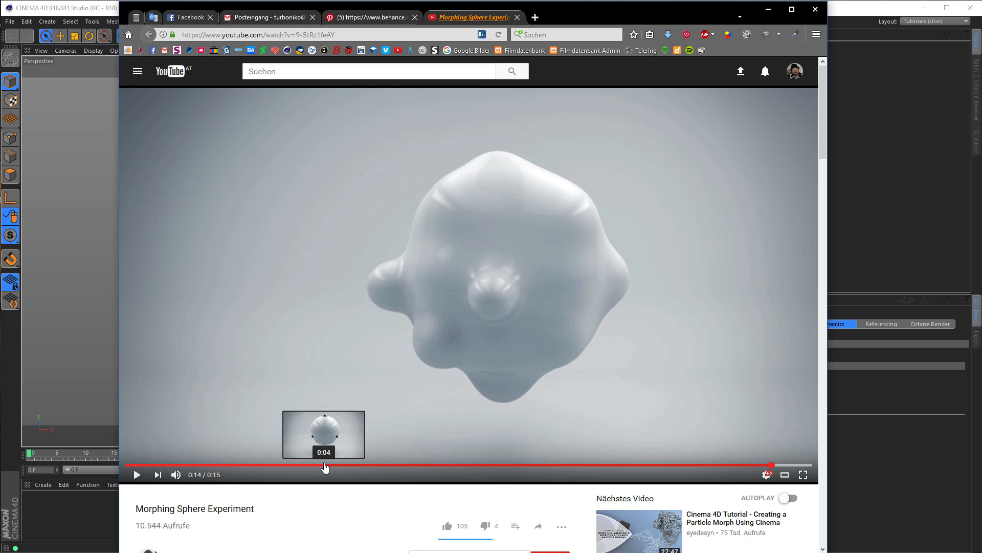
# Step: Examine the paused frames between 0:02 and 0:04 of the reference video to study how small spheres deform the large one
pyautogui.click(235, 466)
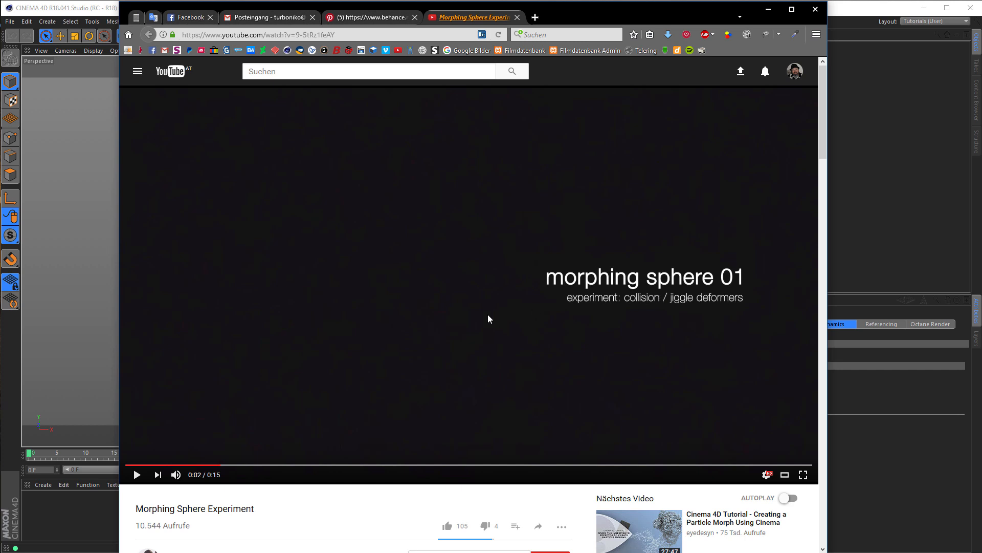
pyautogui.click(259, 465)
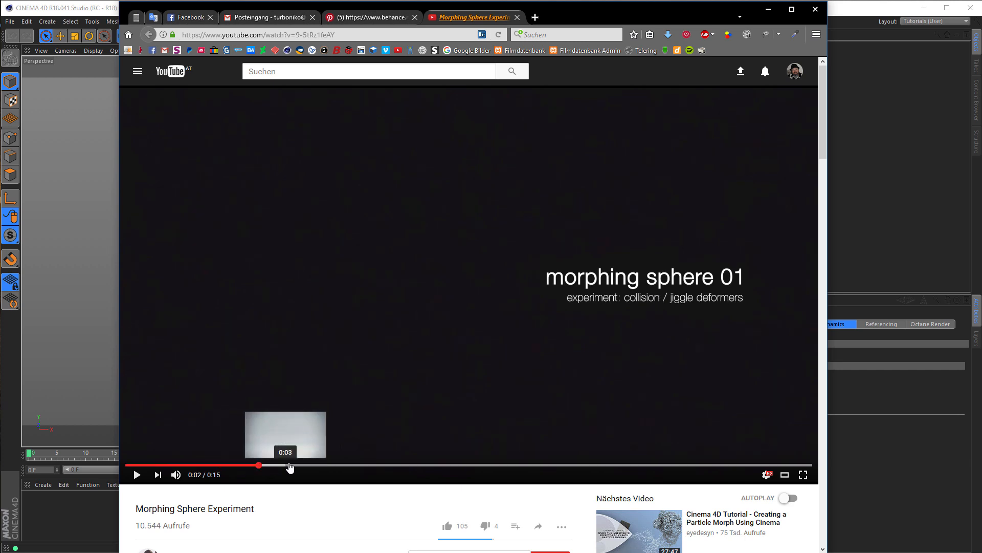
pyautogui.click(291, 465)
pyautogui.click(323, 465)
pyautogui.click(330, 466)
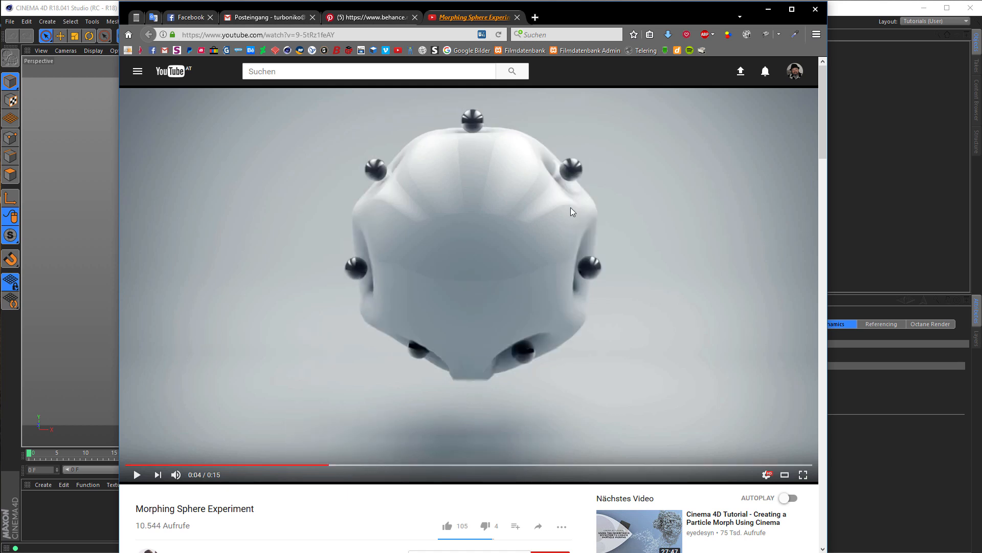
pyautogui.click(351, 465)
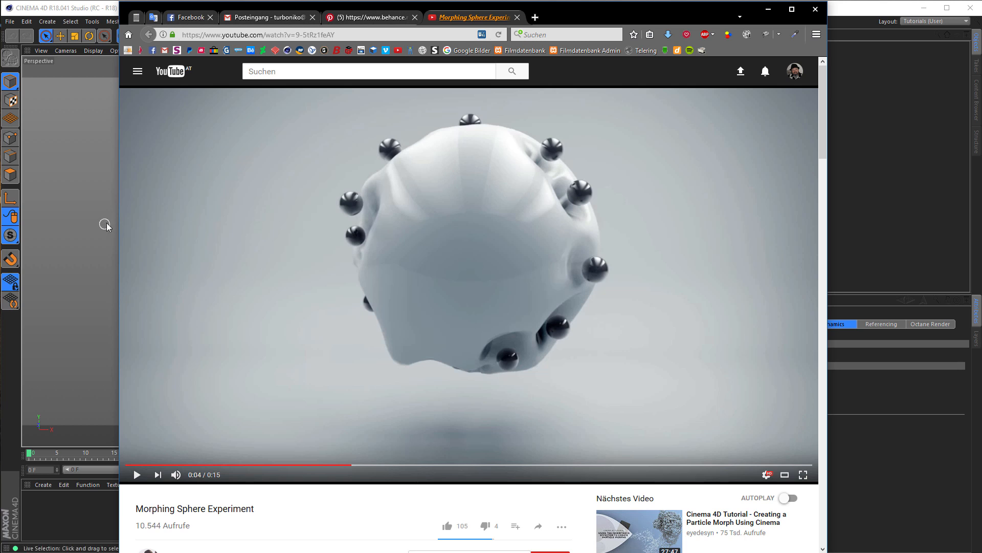
# Step: Switch to Cinema 4D and add a sphere primitive with 100 segments
pyautogui.click(769, 13)
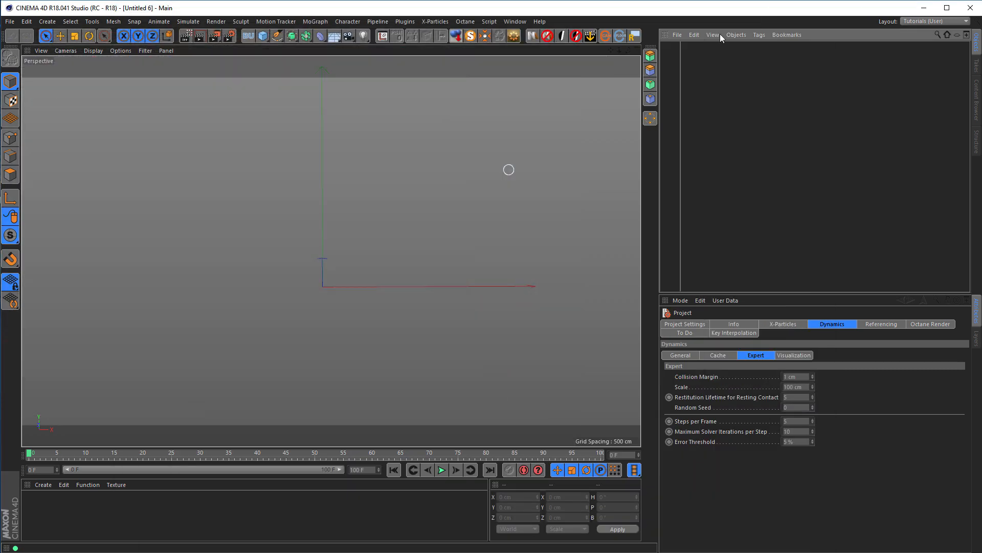
pyautogui.click(264, 36)
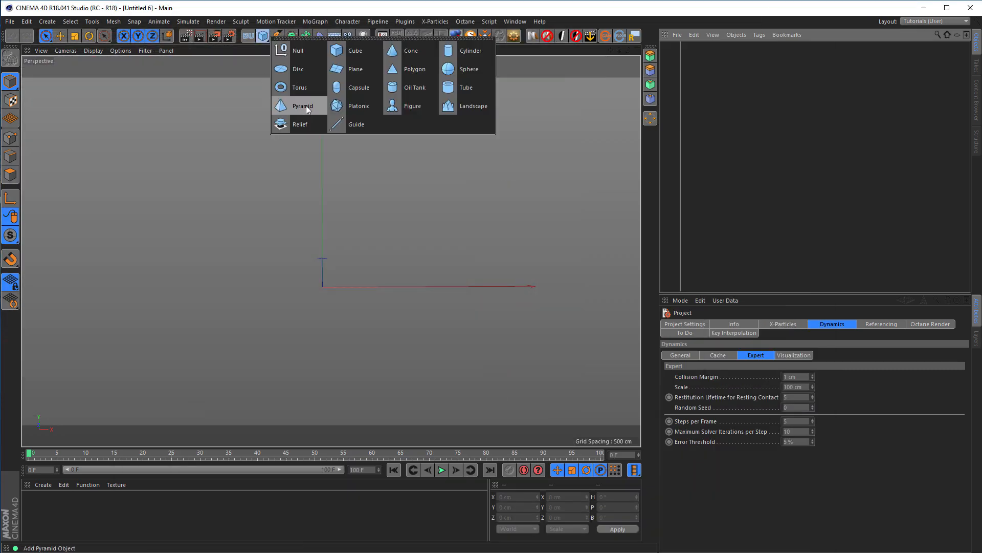
pyautogui.click(469, 71)
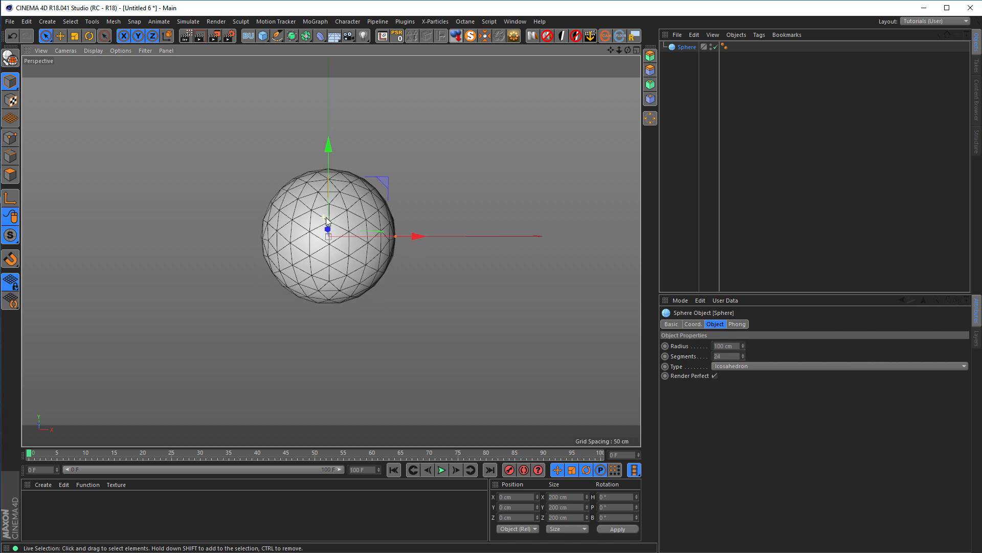
pyautogui.scroll(3, 343, 225)
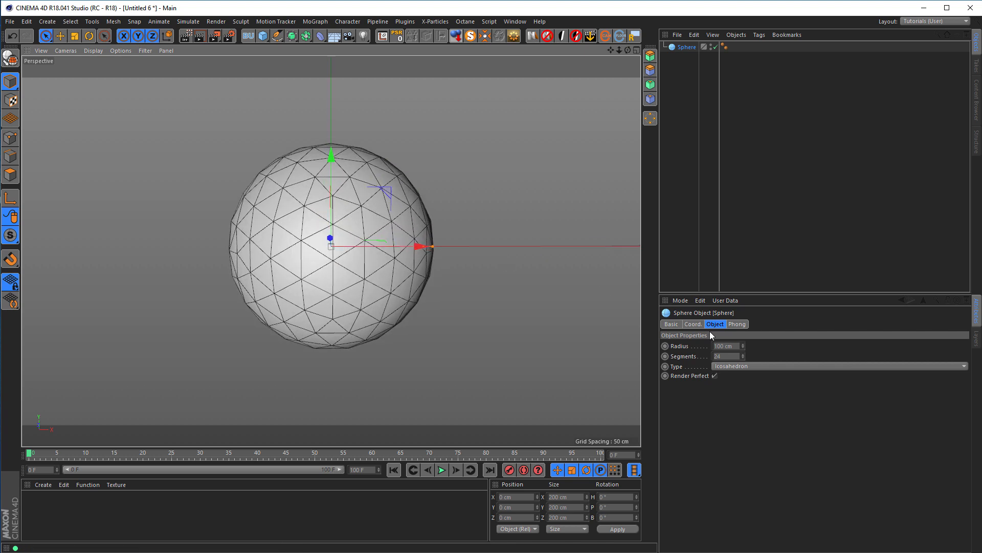
pyautogui.doubleClick(733, 356)
pyautogui.write('100')
pyautogui.press('Return')
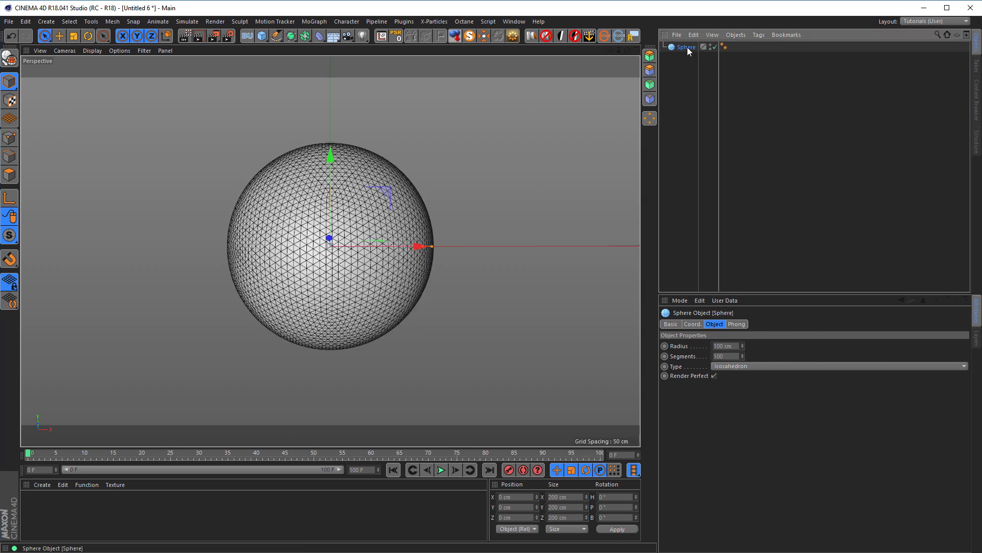
# Step: Duplicate the sphere and rename the copy "Cloner"
pyautogui.keyDown('ctrl'); pyautogui.moveTo(686, 48); pyautogui.dragTo(692, 85); pyautogui.keyUp('ctrl')
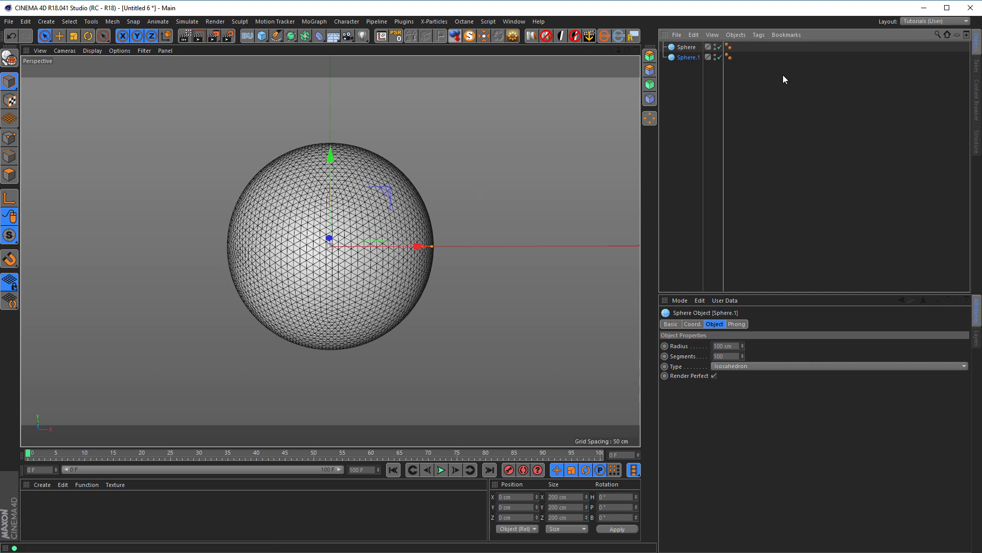
pyautogui.doubleClick(689, 58)
pyautogui.write('Cloner')
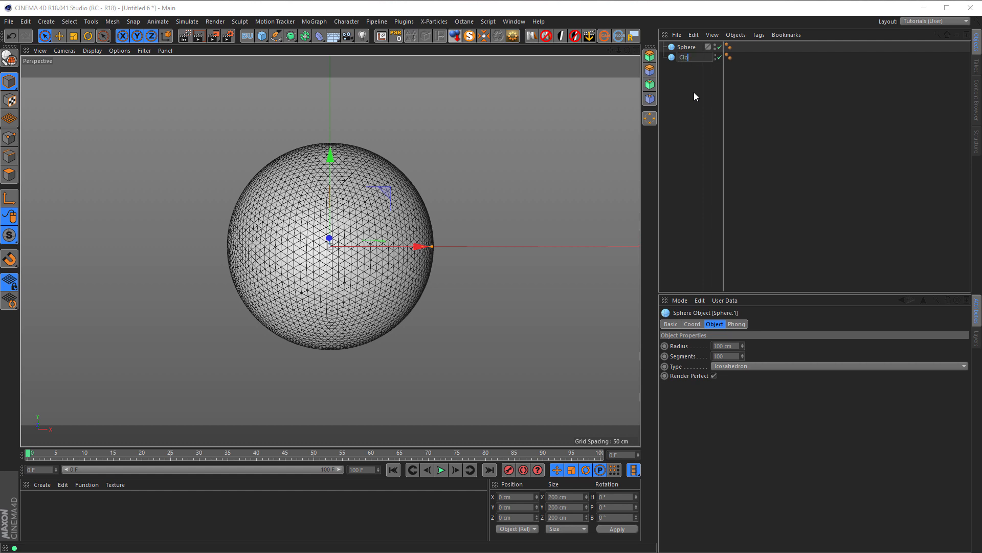
pyautogui.press('Return')
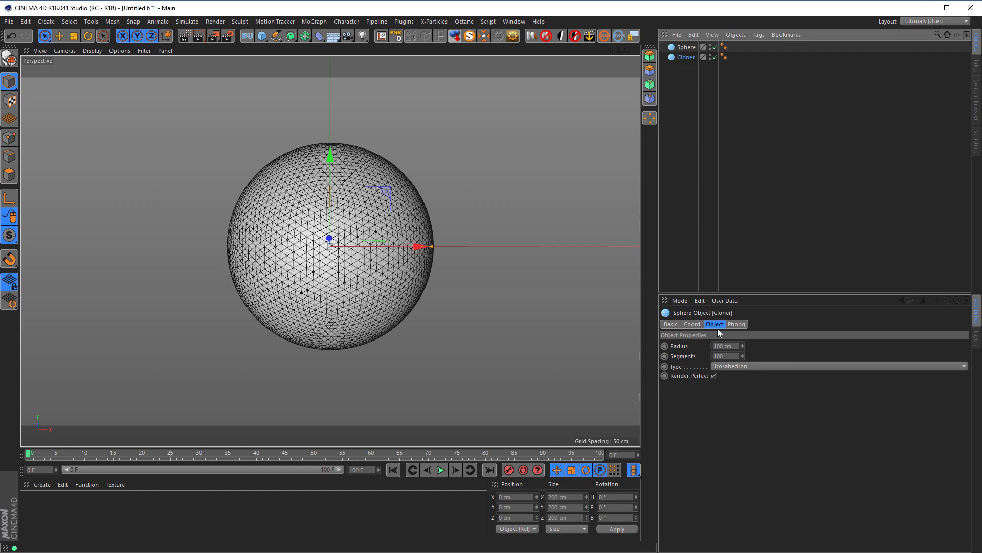
# Step: Set the duplicated Cloner sphere's segments to 24
pyautogui.moveTo(735, 358); pyautogui.dragTo(707, 368)
pyautogui.write('24')
pyautogui.press('Return')
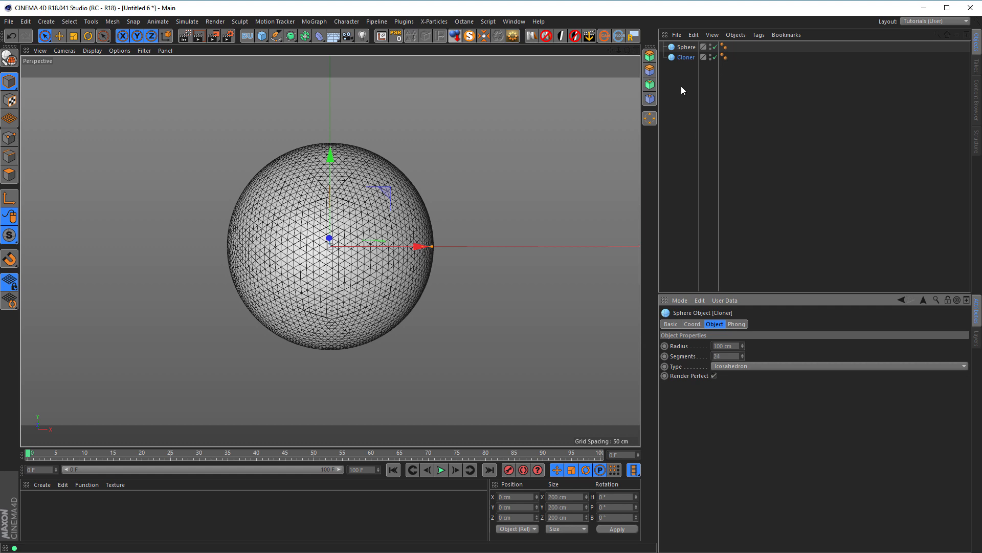
# Step: Rename the original 100-segment sphere "Deformed Sphere"
pyautogui.doubleClick(687, 47)
pyautogui.write('Deforme')
pyautogui.write('d S')
pyautogui.write('phere')
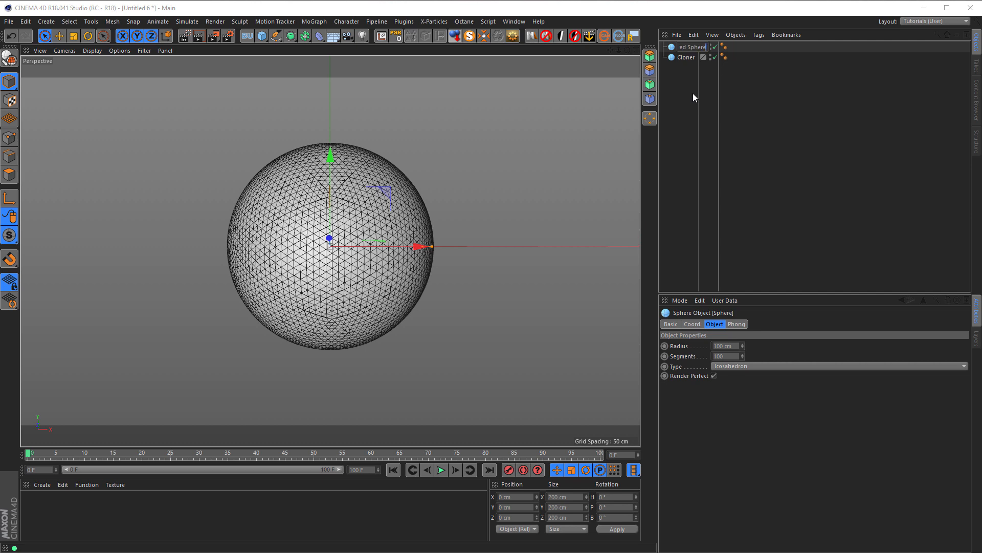
pyautogui.press('Return')
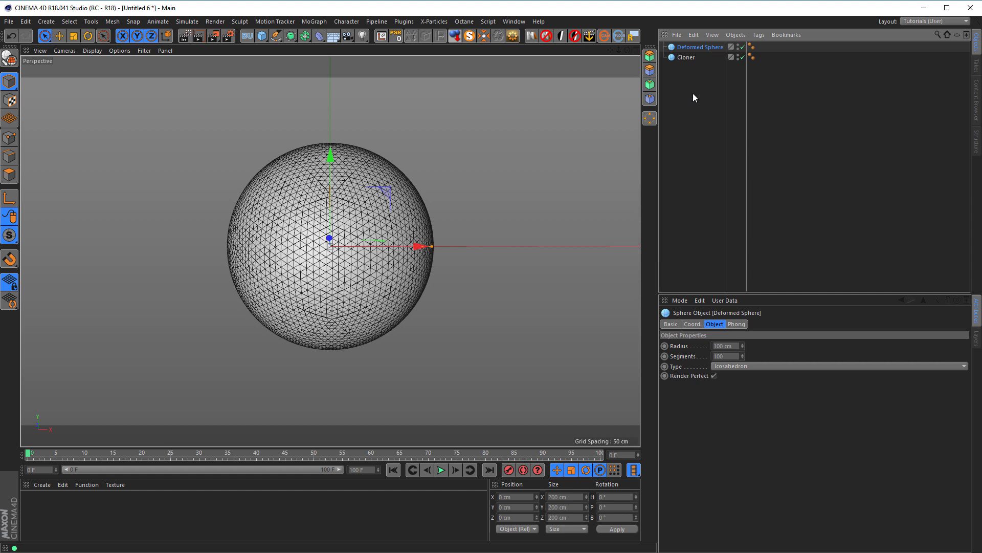
# Step: Set the radius of the Cloner sphere to 15 cm
pyautogui.click(686, 57)
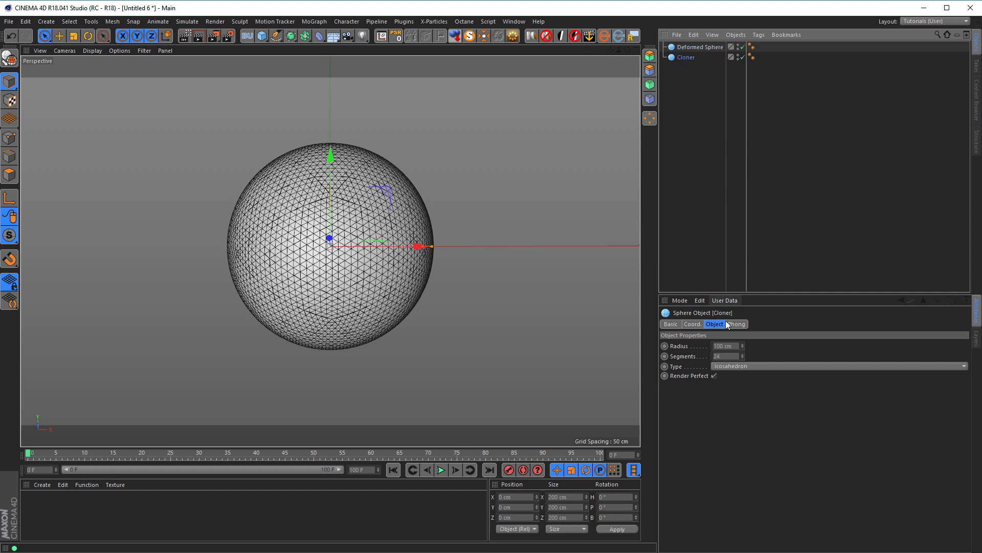
pyautogui.moveTo(739, 345); pyautogui.dragTo(670, 354)
pyautogui.write('15')
pyautogui.press('Return')
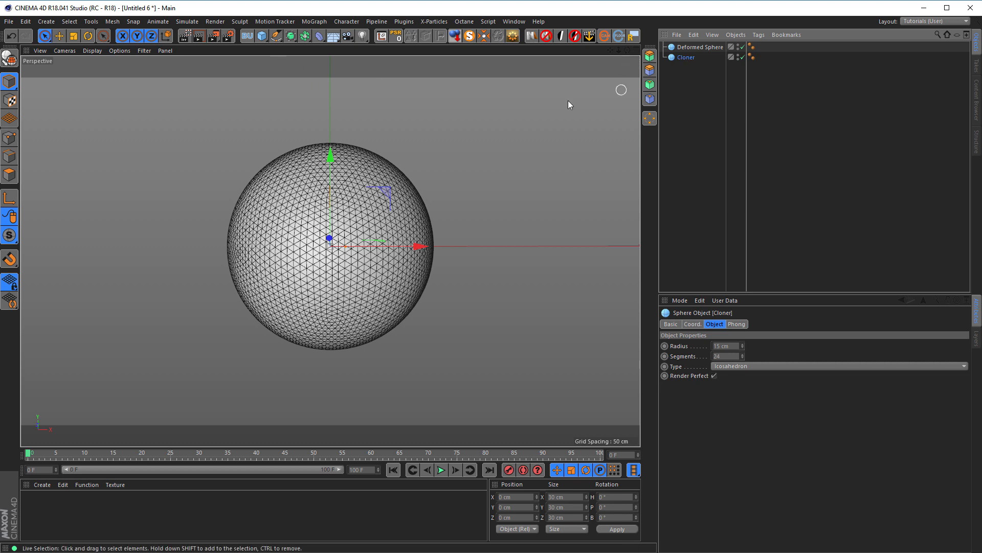
# Step: Place the 15 cm sphere inside a new MoGraph Cloner and disable that cloner
pyautogui.click(313, 22)
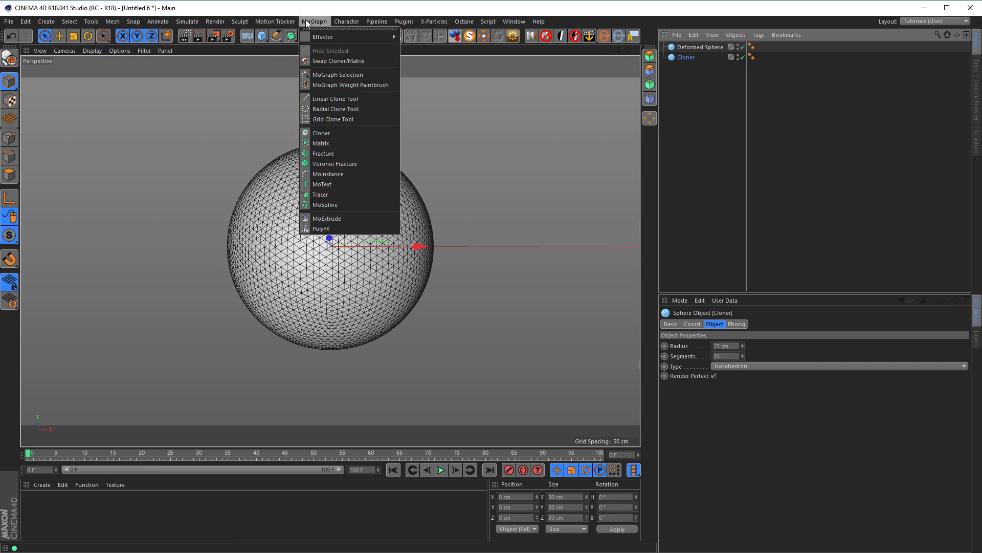
pyautogui.keyDown('alt'); pyautogui.click(321, 134); pyautogui.keyUp('alt')
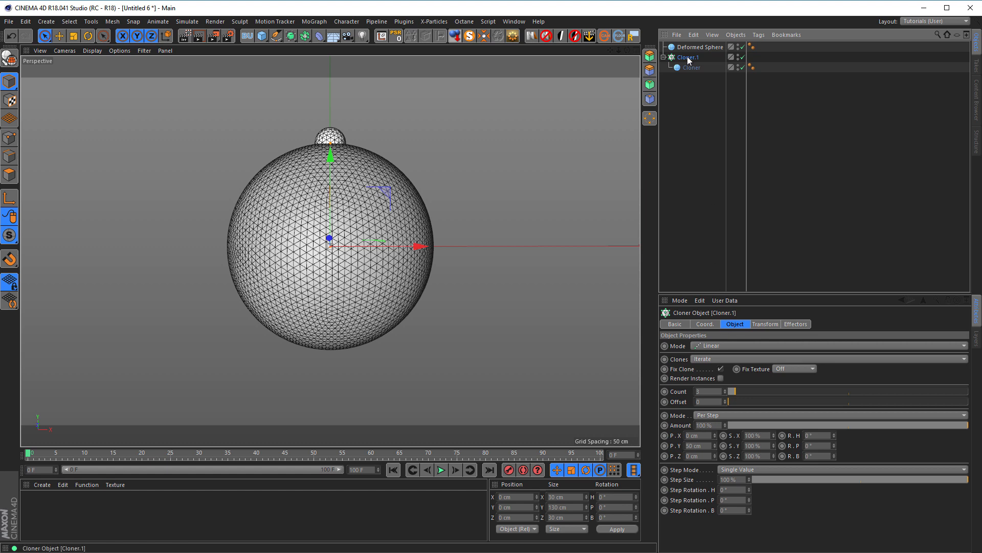
pyautogui.scroll(4, 356, 215)
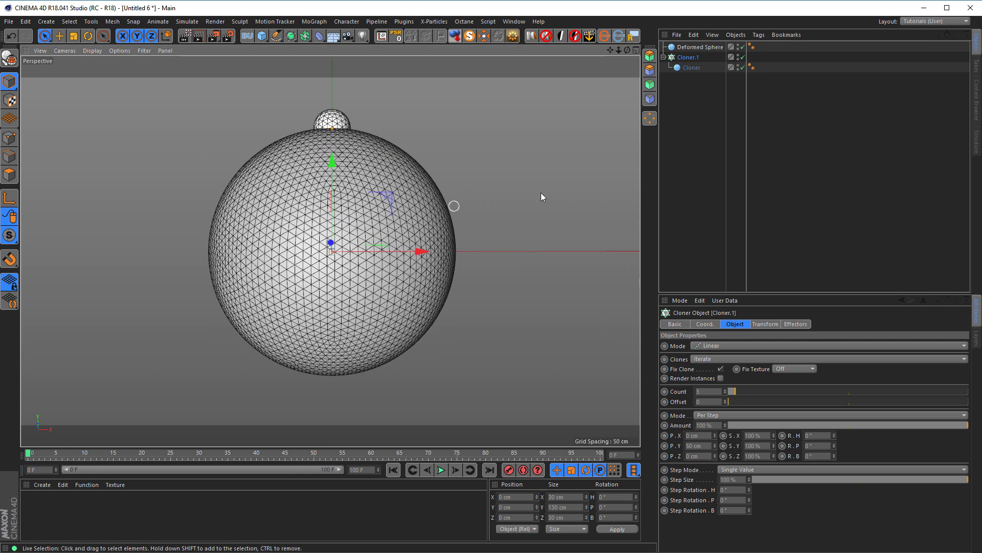
pyautogui.click(743, 58)
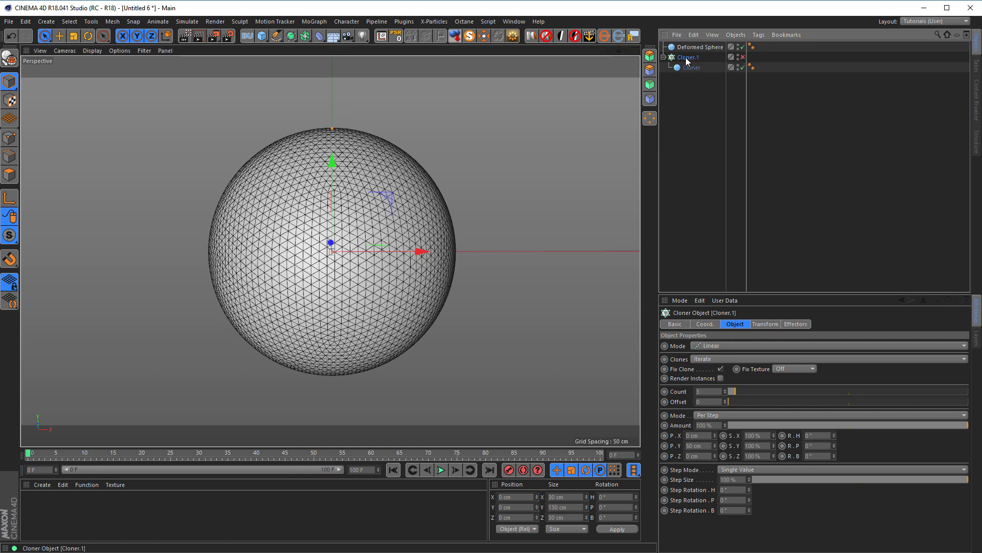
# Step: Switch the MoGraph cloner to Object mode, assign Deformed Sphere as its object, and set the distribution to Surface
pyautogui.click(712, 347)
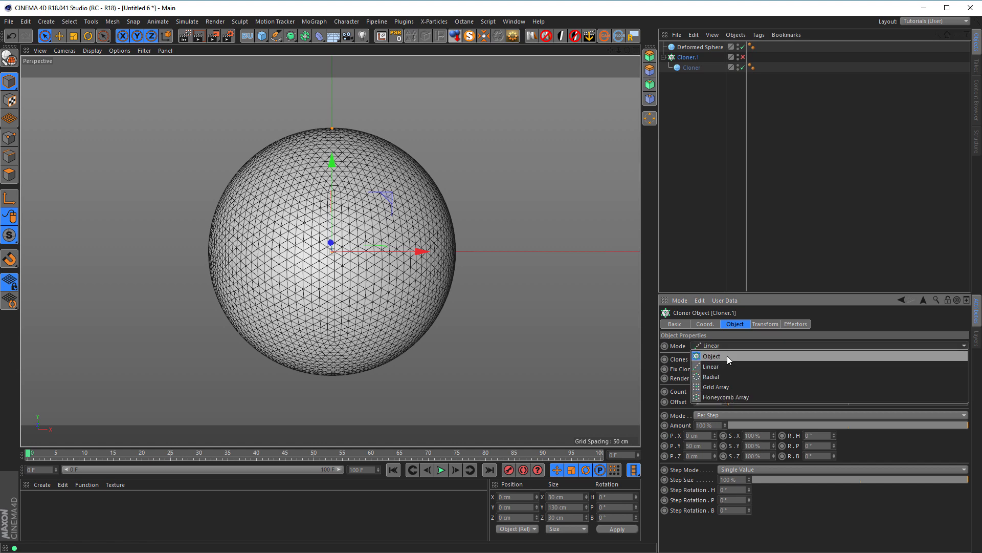
pyautogui.click(729, 356)
pyautogui.moveTo(684, 48)
pyautogui.mouseDown()
pyautogui.moveTo(714, 69)
pyautogui.moveTo(719, 371)
pyautogui.moveTo(731, 393)
pyautogui.mouseUp()
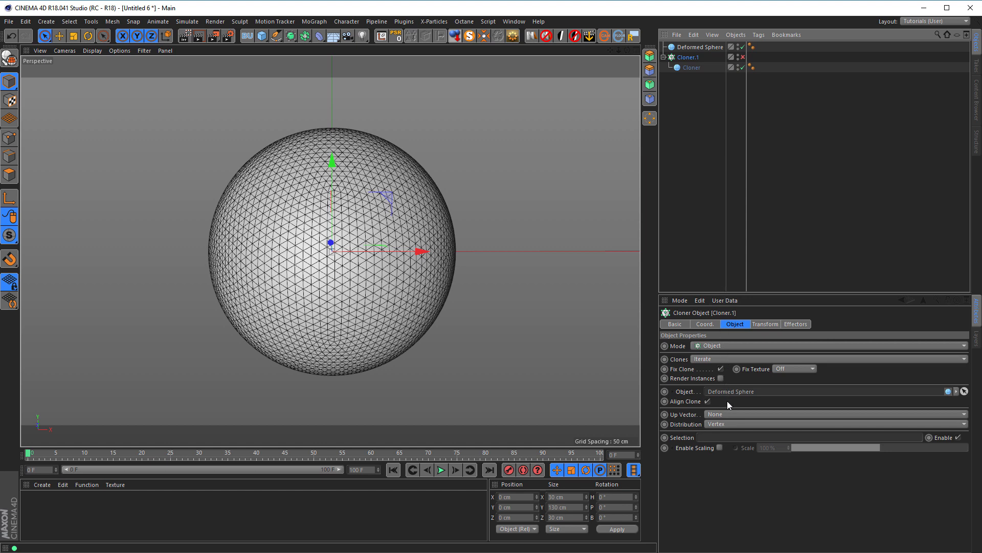
pyautogui.click(714, 424)
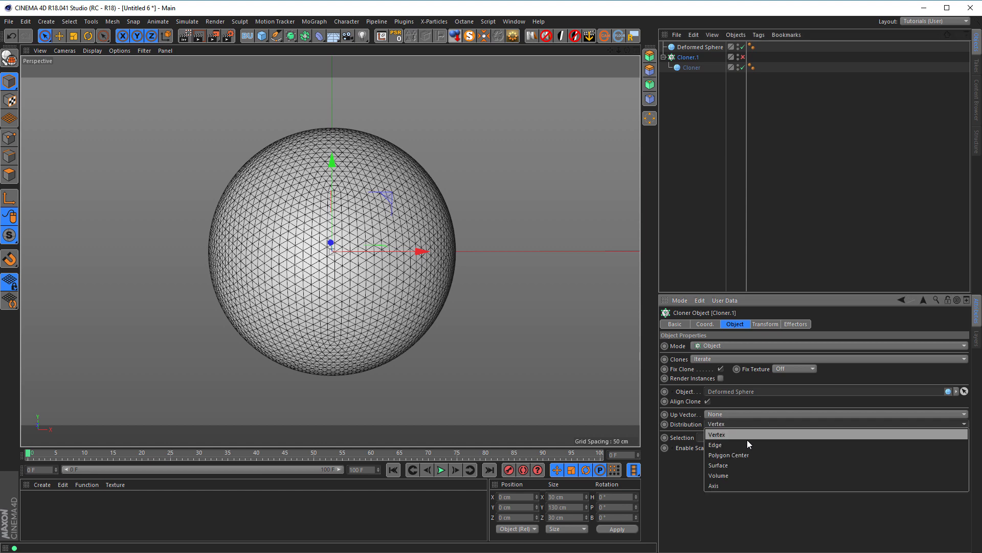
pyautogui.click(745, 465)
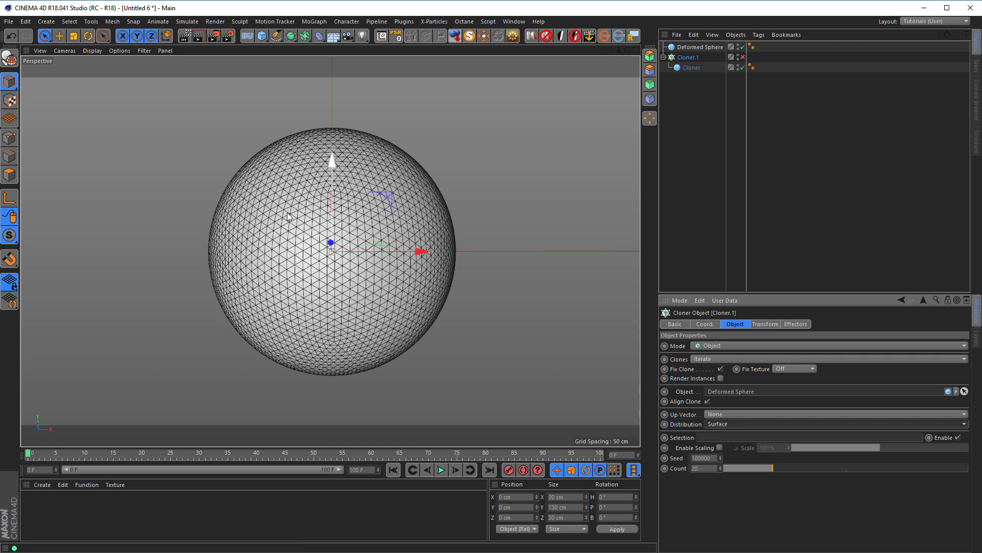
# Step: Save the cloner's current settings as the default for new cloner objects
pyautogui.click(700, 301)
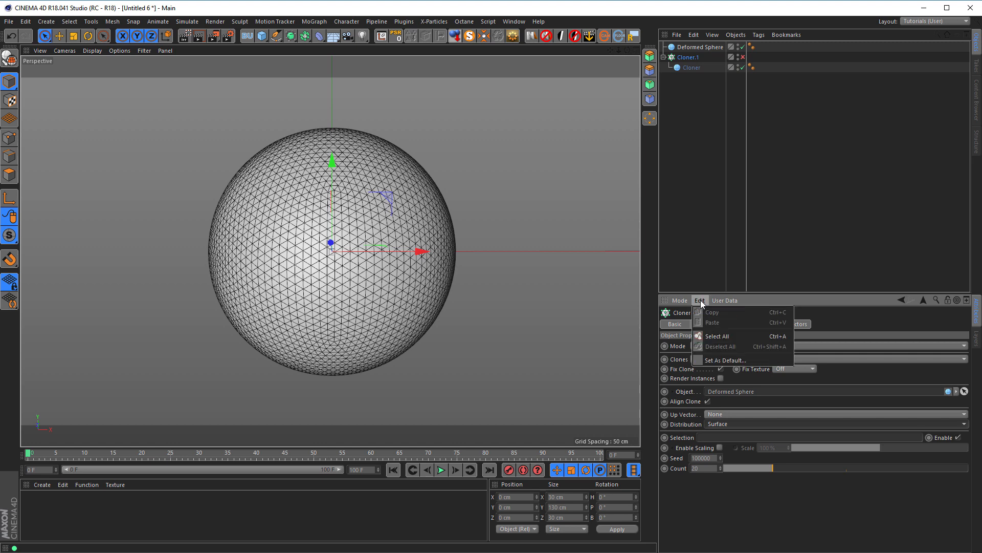
pyautogui.click(727, 359)
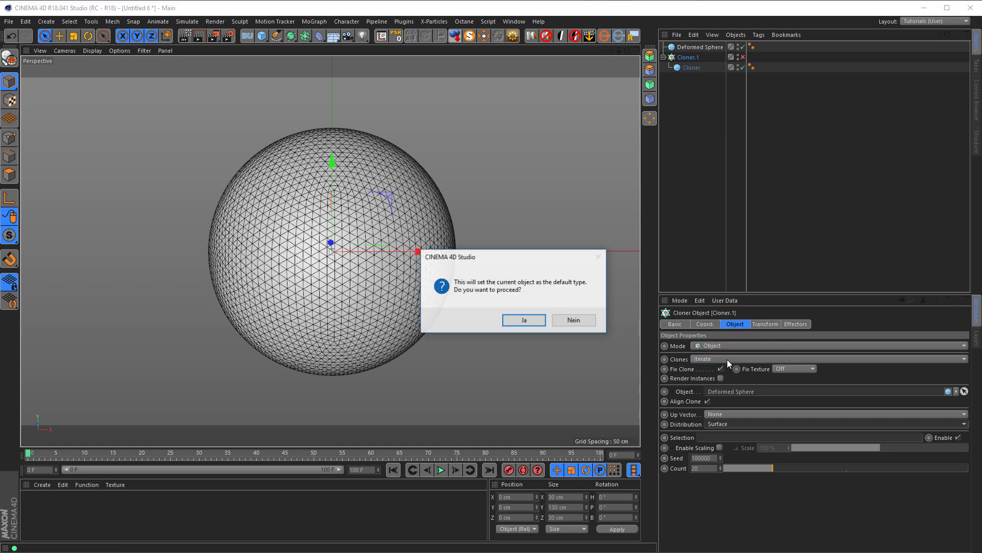
pyautogui.click(532, 319)
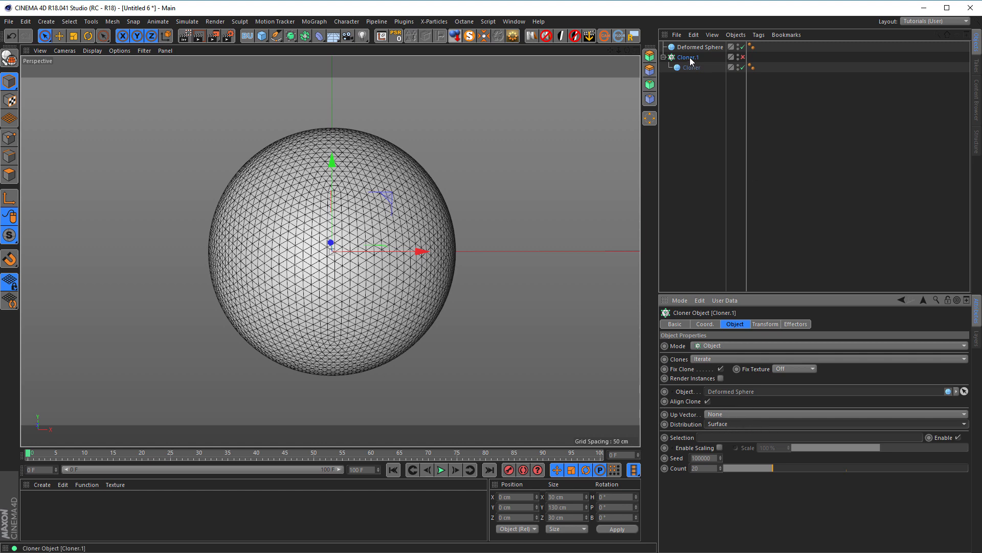
# Step: Hide the disabled MoGraph cloner in both the editor and the renderer
pyautogui.keyDown('alt'); pyautogui.click(739, 56); pyautogui.keyUp('alt')
pyautogui.keyDown('alt'); pyautogui.click(739, 57); pyautogui.keyUp('alt')
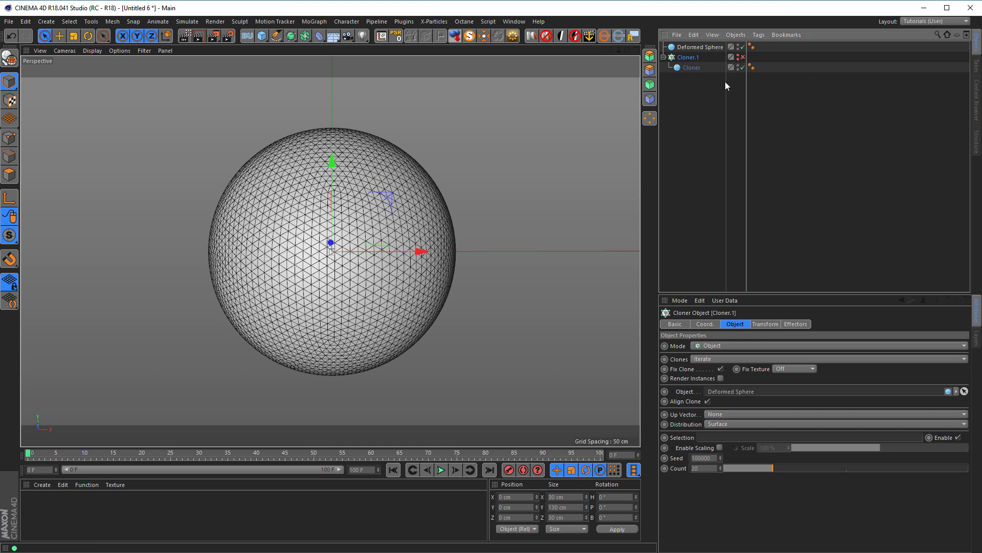
# Step: Add another MoGraph cloner in Object mode and assign Deformed Sphere as its object
pyautogui.click(303, 22)
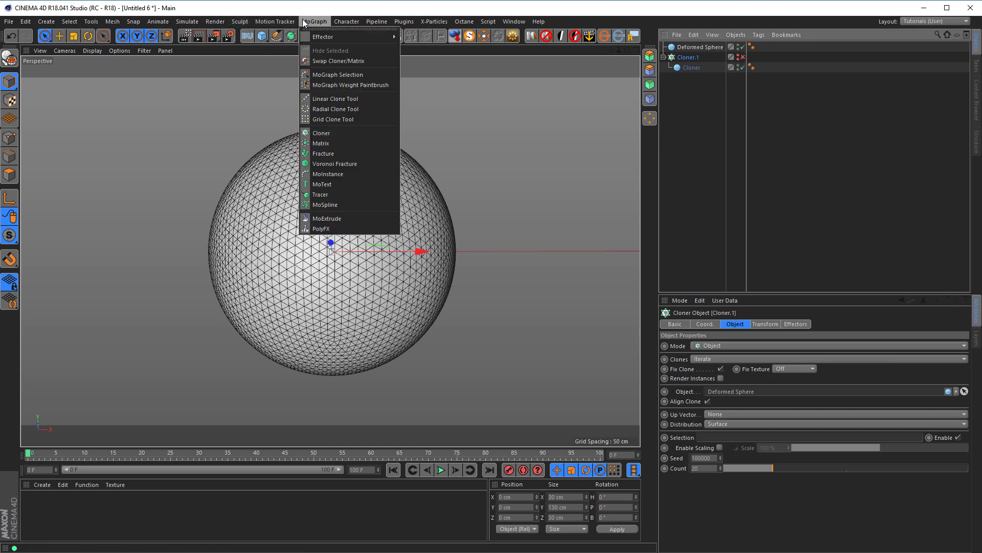
pyautogui.click(339, 134)
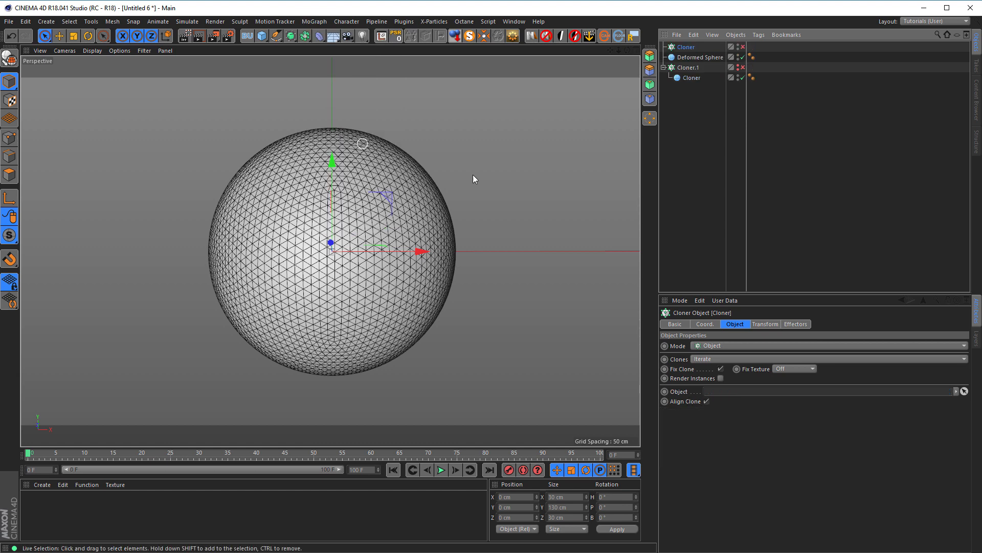
pyautogui.click(735, 345)
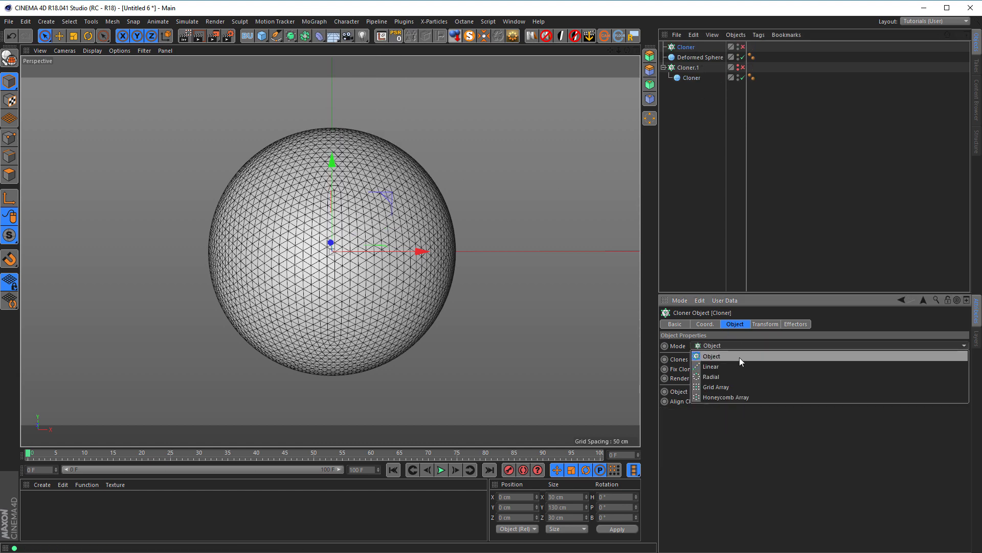
pyautogui.click(739, 361)
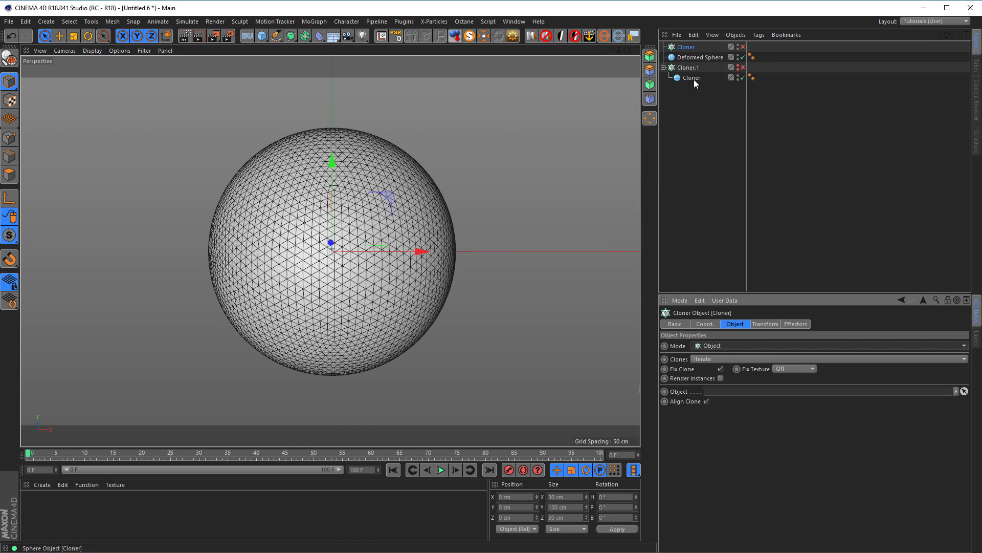
pyautogui.moveTo(688, 59); pyautogui.dragTo(729, 393)
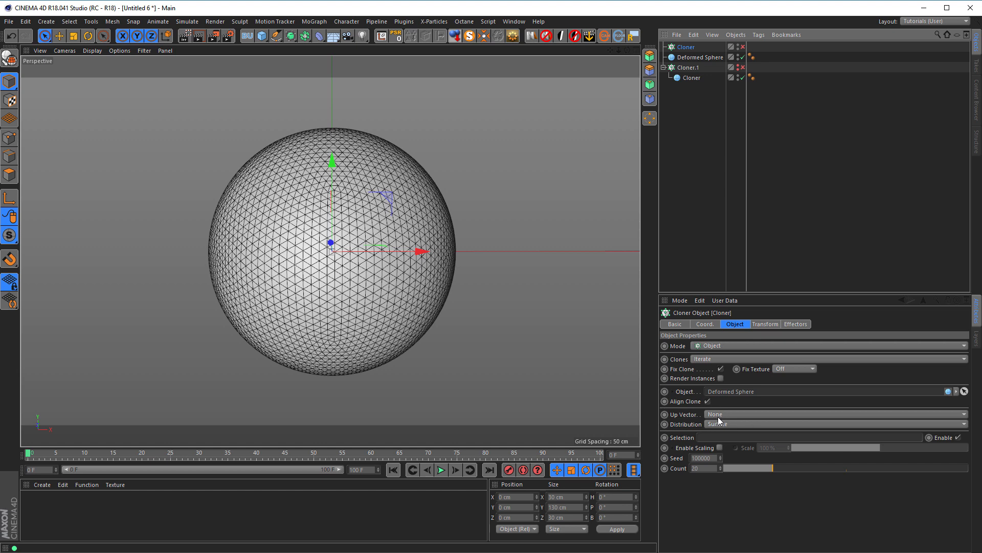
# Step: Switch the new cloner to Linear mode and save its settings as the default for cloner objects
pyautogui.click(733, 349)
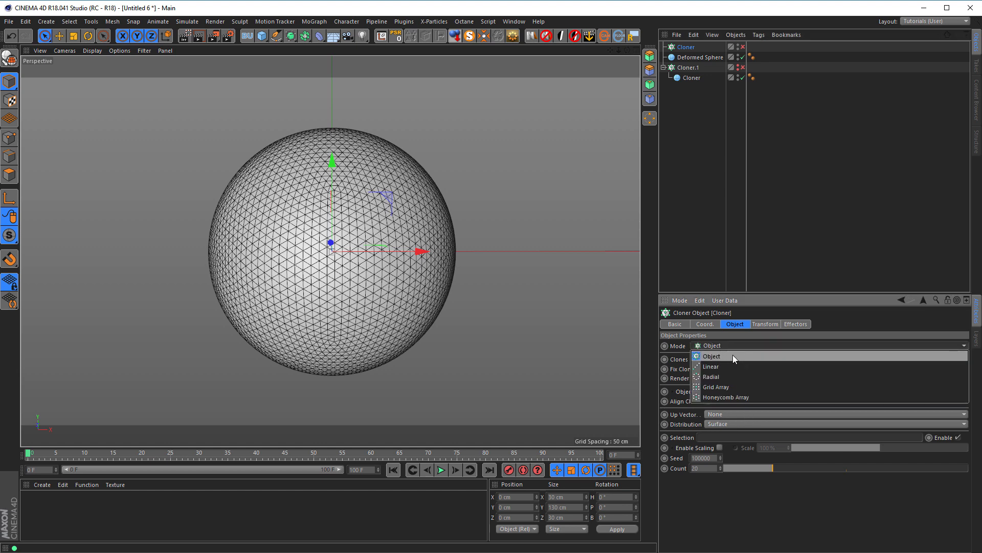
pyautogui.click(733, 365)
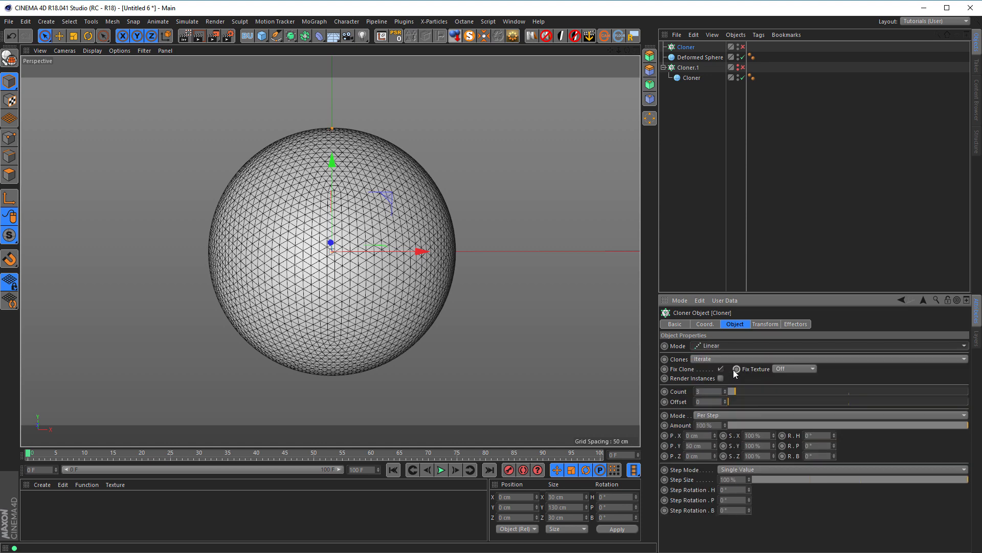
pyautogui.click(702, 300)
pyautogui.click(720, 360)
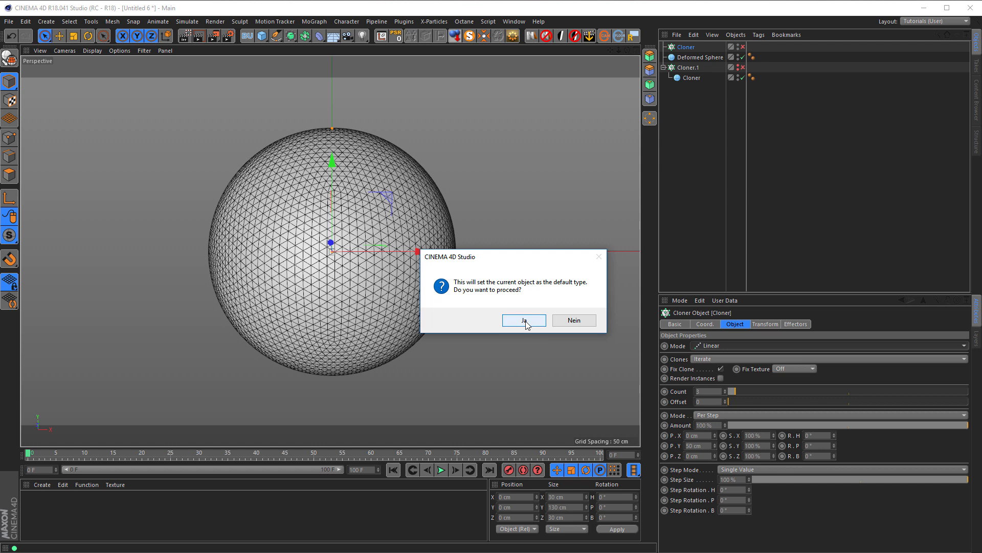
pyautogui.click(524, 321)
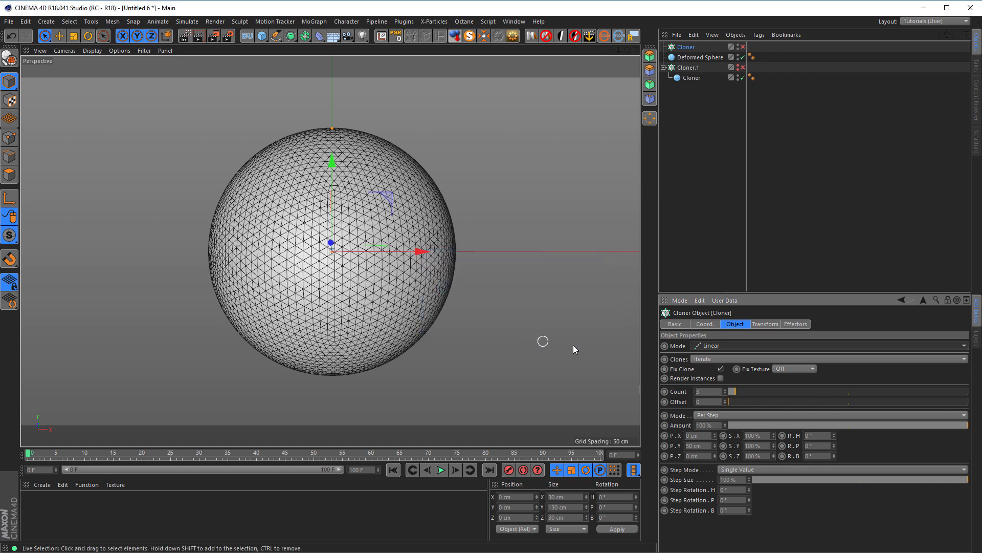
# Step: Delete the extra cloner and enable the Cloner.1 object that holds the 15 cm sphere
pyautogui.click(693, 47)
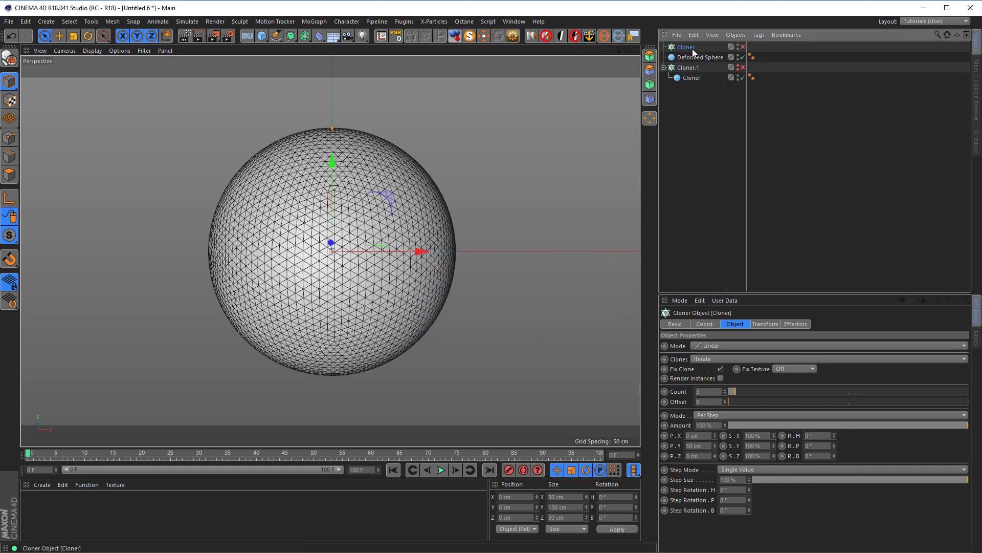
pyautogui.press('Delete')
pyautogui.click(694, 56)
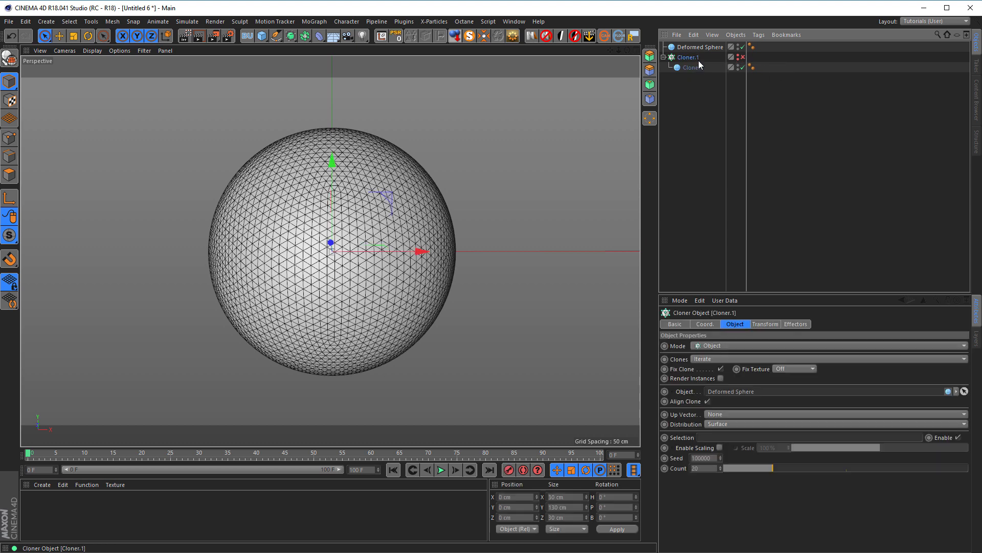
pyautogui.click(741, 58)
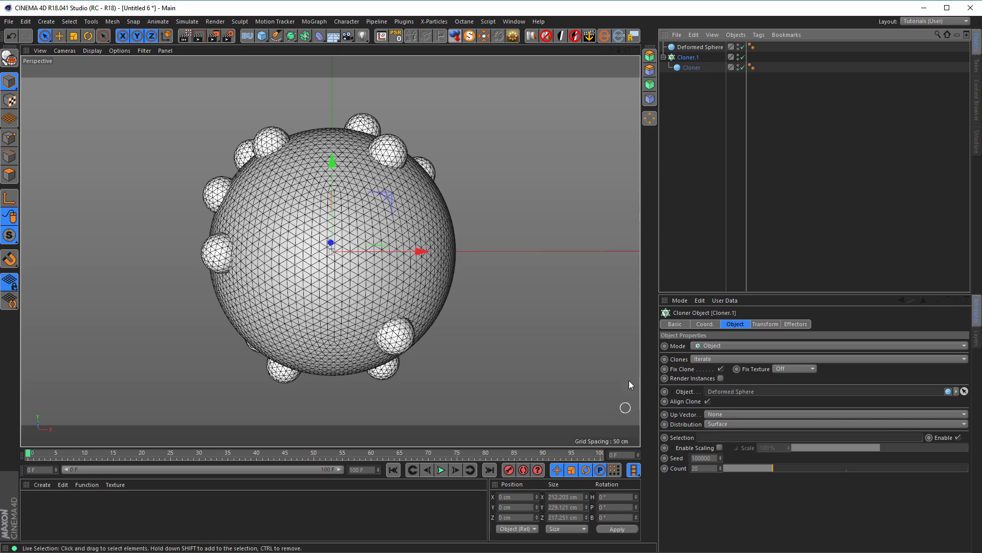
# Step: Try different surface distributions of the clones by lowering the cloner's seed to 99996
pyautogui.keyDown('alt'); pyautogui.moveTo(339, 221); pyautogui.dragTo(374, 210); pyautogui.keyUp('alt')
pyautogui.keyDown('alt'); pyautogui.moveTo(458, 232); pyautogui.dragTo(268, 226); pyautogui.keyUp('alt')
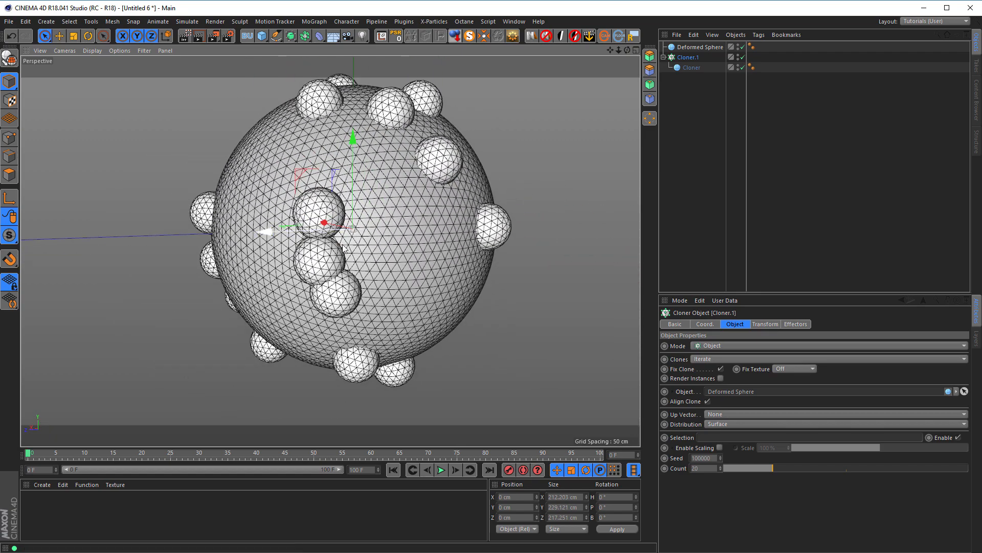
pyautogui.moveTo(328, 258)
pyautogui.keyDown('alt'); pyautogui.mouseDown()
pyautogui.moveTo(451, 247)
pyautogui.moveTo(274, 254)
pyautogui.moveTo(311, 241)
pyautogui.mouseUp(); pyautogui.keyUp('alt')
pyautogui.scroll(2, 406, 259)
pyautogui.scroll(-4, 406, 262)
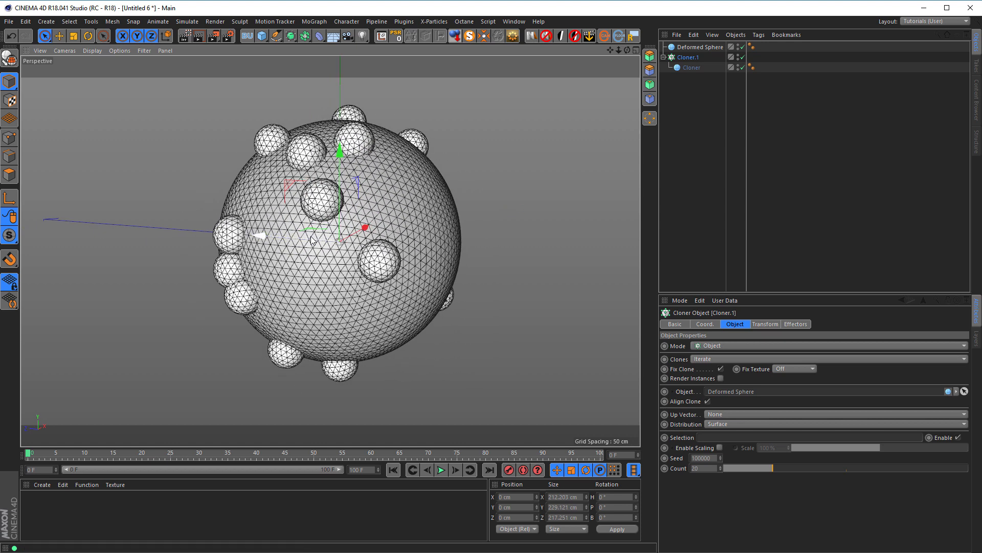
pyautogui.click(720, 459)
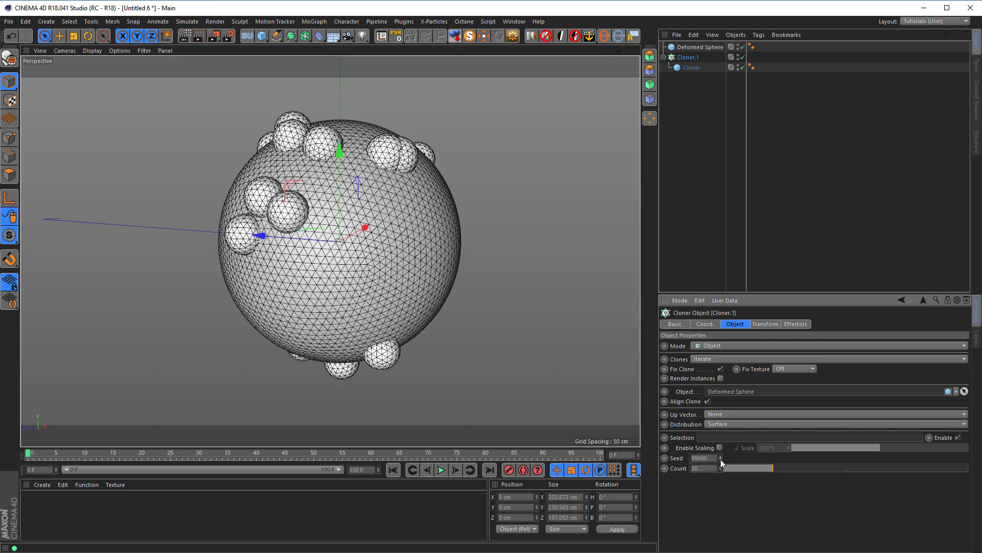
pyautogui.click(721, 459)
pyautogui.keyDown('alt'); pyautogui.moveTo(468, 299); pyautogui.dragTo(514, 315); pyautogui.keyUp('alt')
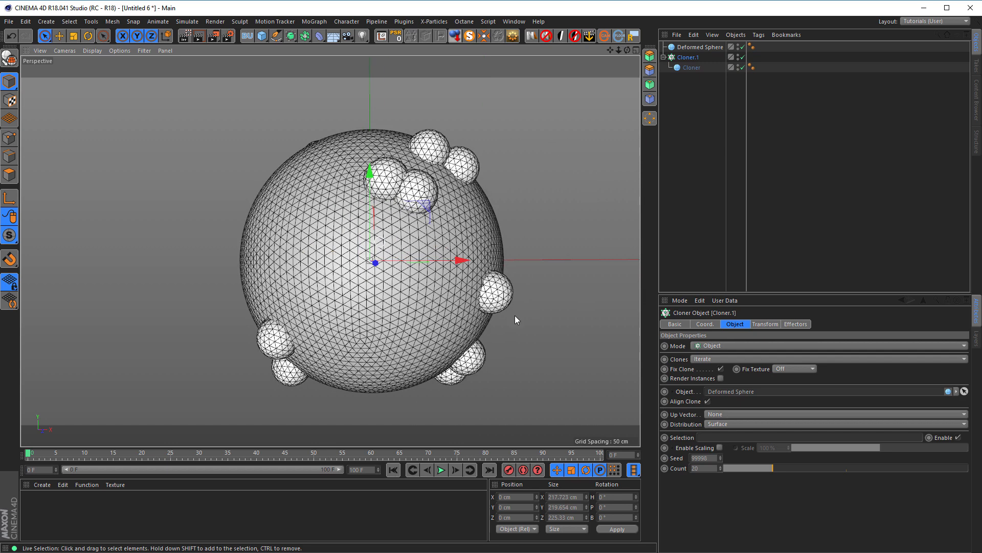
pyautogui.click(720, 459)
pyautogui.click(720, 459)
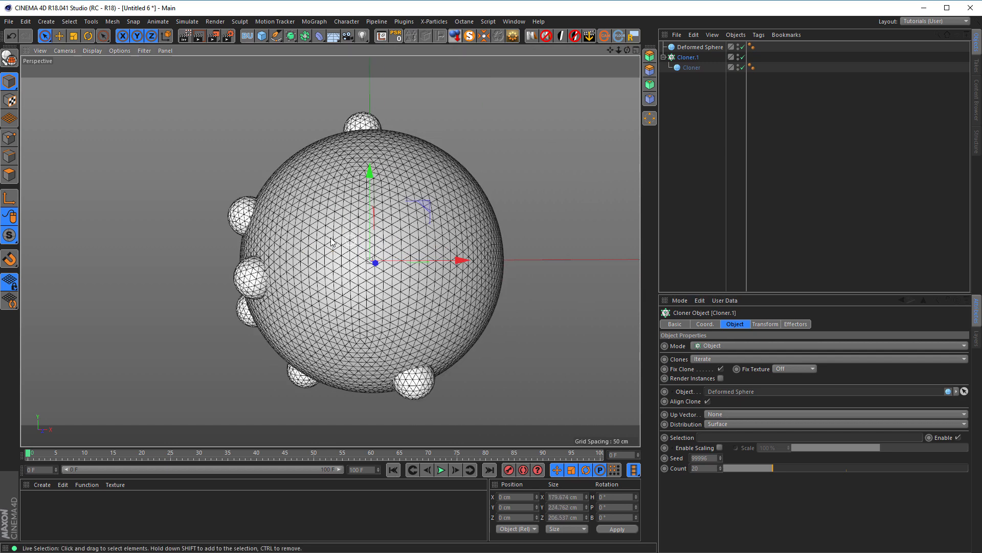
pyautogui.keyDown('alt'); pyautogui.moveTo(330, 242); pyautogui.dragTo(405, 244); pyautogui.keyUp('alt')
pyautogui.keyDown('alt'); pyautogui.moveTo(331, 242); pyautogui.dragTo(492, 225, button='middle'); pyautogui.keyUp('alt')
pyautogui.keyDown('alt'); pyautogui.moveTo(331, 242); pyautogui.dragTo(387, 248); pyautogui.keyUp('alt')
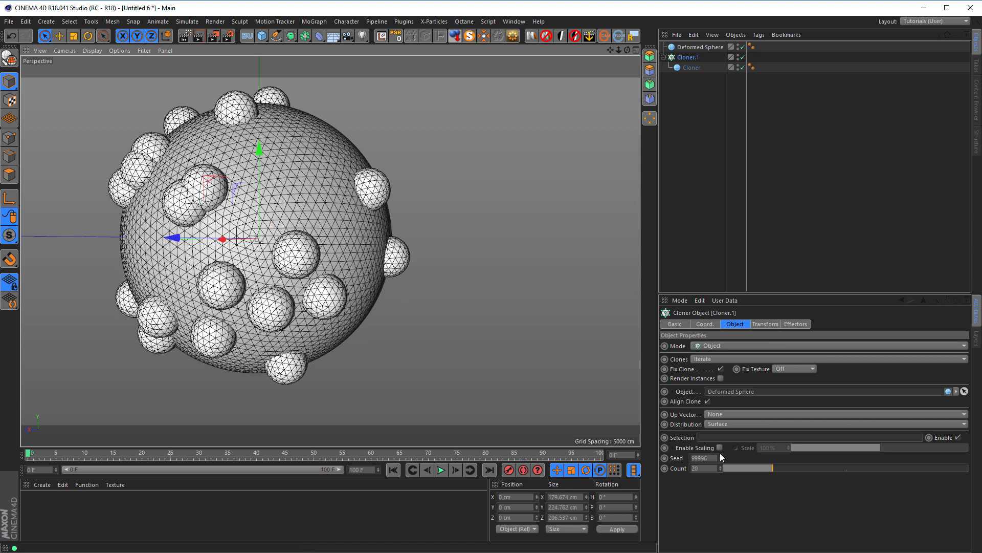
# Step: Try a clone count of 15 with the seed set to 99995
pyautogui.click(703, 468)
pyautogui.press('Return')
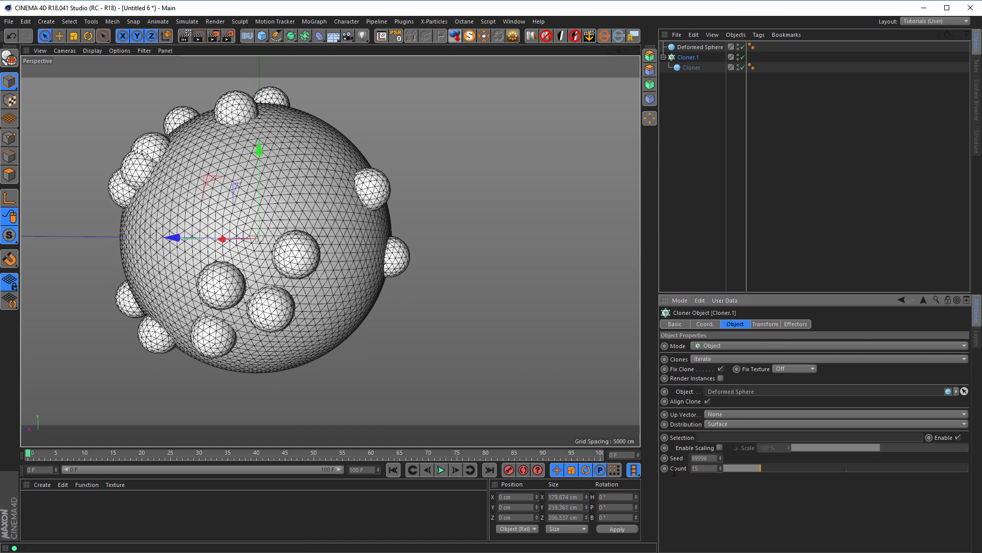
pyautogui.keyDown('alt'); pyautogui.moveTo(311, 190); pyautogui.dragTo(418, 222, button='middle'); pyautogui.keyUp('alt')
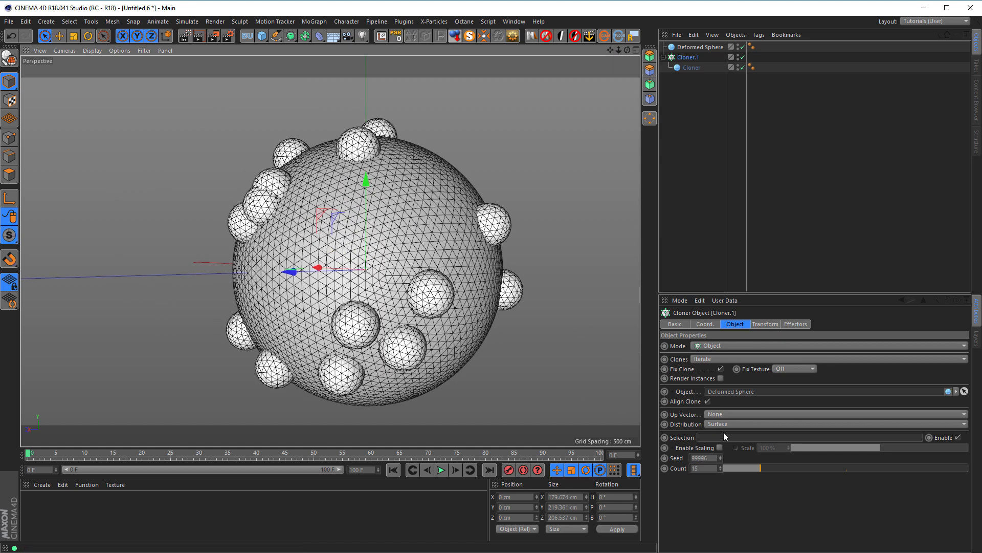
pyautogui.click(721, 459)
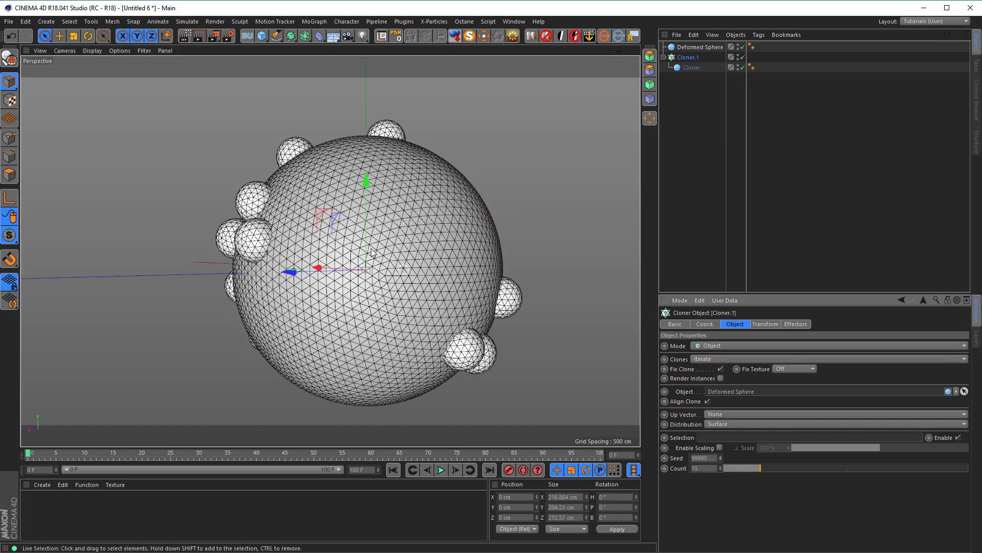
# Step: Examine from all sides how the 15 clones are spread over the large sphere
pyautogui.keyDown('alt'); pyautogui.moveTo(365, 244); pyautogui.dragTo(269, 219, button='middle'); pyautogui.keyUp('alt')
pyautogui.keyDown('alt'); pyautogui.moveTo(268, 219); pyautogui.dragTo(453, 239); pyautogui.keyUp('alt')
pyautogui.keyDown('alt'); pyautogui.moveTo(439, 221); pyautogui.dragTo(423, 240, button='middle'); pyautogui.keyUp('alt')
pyautogui.keyDown('alt'); pyautogui.moveTo(423, 243); pyautogui.dragTo(367, 182); pyautogui.keyUp('alt')
pyautogui.keyDown('alt'); pyautogui.moveTo(204, 160); pyautogui.dragTo(300, 161, button='middle'); pyautogui.keyUp('alt')
pyautogui.keyDown('alt'); pyautogui.moveTo(299, 161); pyautogui.dragTo(122, 214); pyautogui.keyUp('alt')
pyautogui.keyDown('alt'); pyautogui.moveTo(168, 214); pyautogui.dragTo(288, 183, button='middle'); pyautogui.keyUp('alt')
pyautogui.keyDown('alt'); pyautogui.moveTo(288, 183); pyautogui.dragTo(317, 188); pyautogui.keyUp('alt')
pyautogui.keyDown('alt'); pyautogui.moveTo(389, 200); pyautogui.dragTo(318, 202, button='right'); pyautogui.keyUp('alt')
pyautogui.keyDown('alt'); pyautogui.moveTo(409, 204); pyautogui.dragTo(328, 222, button='middle'); pyautogui.keyUp('alt')
pyautogui.keyDown('alt'); pyautogui.moveTo(404, 225); pyautogui.dragTo(302, 218); pyautogui.keyUp('alt')
pyautogui.keyDown('alt'); pyautogui.moveTo(443, 226); pyautogui.dragTo(352, 206, button='middle'); pyautogui.keyUp('alt')
pyautogui.keyDown('alt'); pyautogui.moveTo(351, 206); pyautogui.dragTo(421, 220); pyautogui.keyUp('alt')
pyautogui.keyDown('alt'); pyautogui.moveTo(384, 221); pyautogui.dragTo(336, 231, button='middle'); pyautogui.keyUp('alt')
pyautogui.keyDown('alt'); pyautogui.moveTo(336, 231); pyautogui.dragTo(480, 230); pyautogui.keyUp('alt')
pyautogui.keyDown('alt'); pyautogui.moveTo(481, 230); pyautogui.dragTo(416, 235, button='right'); pyautogui.keyUp('alt')
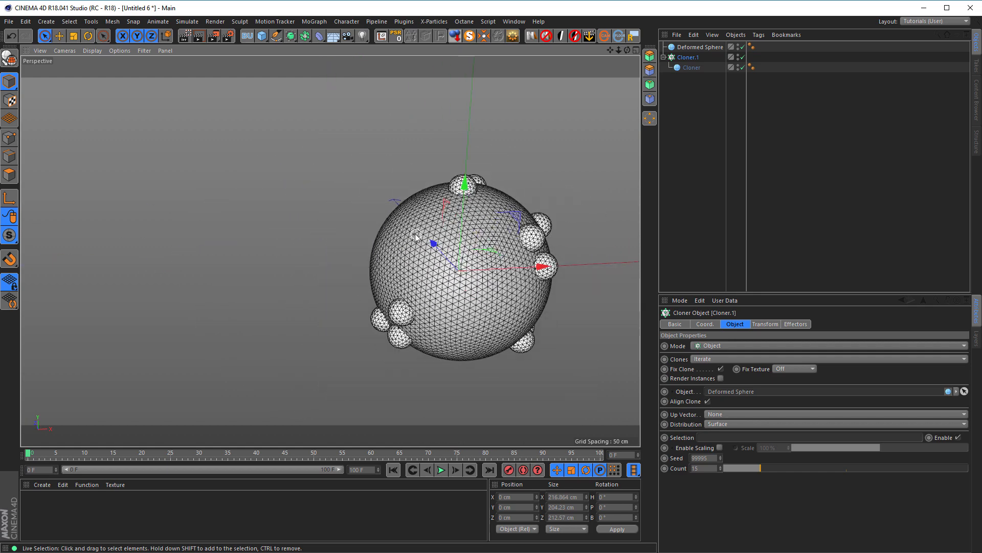
pyautogui.keyDown('alt'); pyautogui.moveTo(463, 236); pyautogui.dragTo(334, 228, button='middle'); pyautogui.keyUp('alt')
pyautogui.keyDown('alt'); pyautogui.moveTo(333, 227); pyautogui.dragTo(353, 203); pyautogui.keyUp('alt')
pyautogui.keyDown('alt'); pyautogui.moveTo(353, 209); pyautogui.dragTo(396, 219, button='right'); pyautogui.keyUp('alt')
pyautogui.keyDown('alt'); pyautogui.moveTo(375, 219); pyautogui.dragTo(351, 225, button='middle'); pyautogui.keyUp('alt')
pyautogui.keyDown('alt'); pyautogui.moveTo(342, 225); pyautogui.dragTo(357, 223); pyautogui.keyUp('alt')
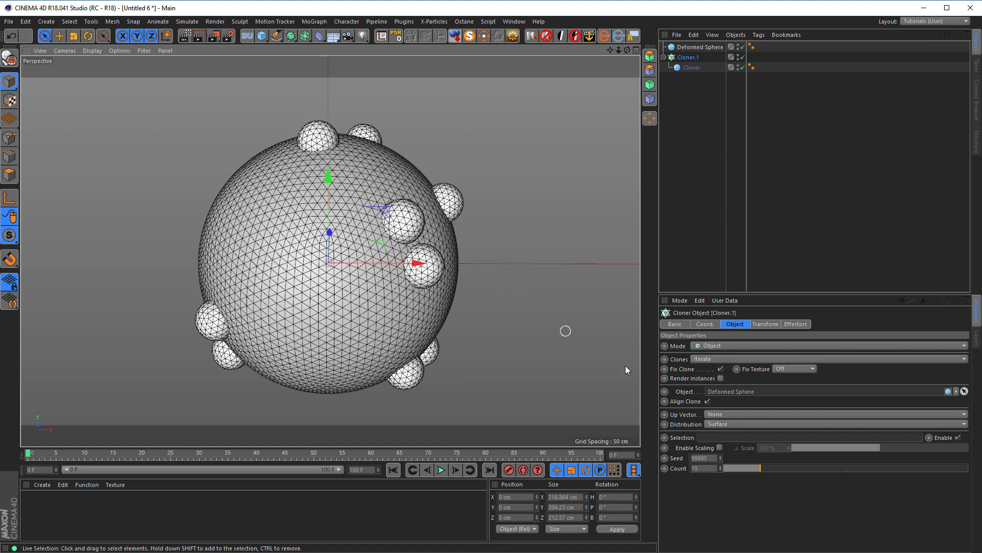
# Step: Reset the cloner's seed to 100000 and set the clone count to 20
pyautogui.rightClick(720, 459)
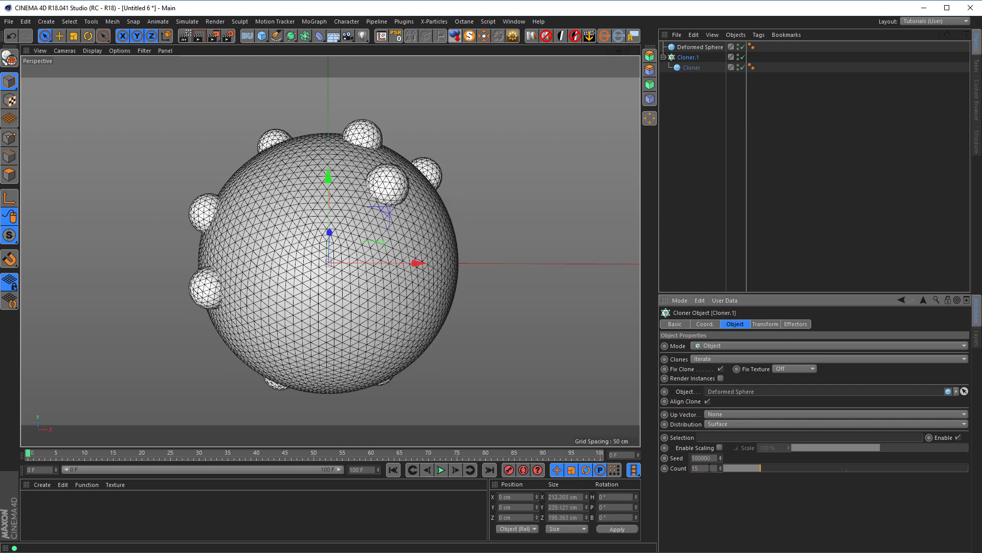
pyautogui.write('20')
pyautogui.press('Return')
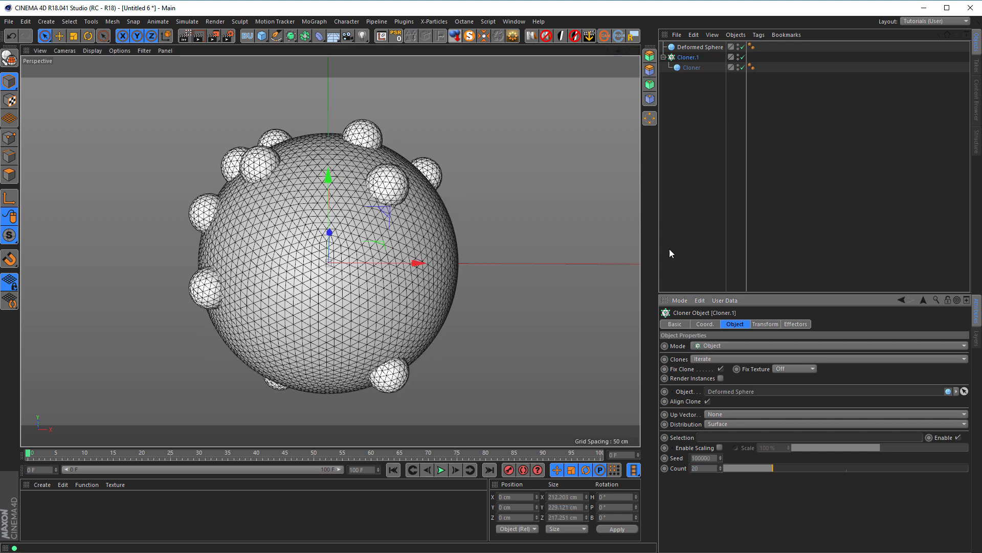
# Step: Add a Push Apart effector to the cloner with the overlapping small spheres
pyautogui.keyDown('alt'); pyautogui.moveTo(225, 237); pyautogui.dragTo(287, 241, button='middle'); pyautogui.keyUp('alt')
pyautogui.keyDown('alt'); pyautogui.moveTo(279, 231); pyautogui.dragTo(391, 235); pyautogui.keyUp('alt')
pyautogui.keyDown('alt'); pyautogui.moveTo(170, 264); pyautogui.dragTo(196, 261); pyautogui.keyUp('alt')
pyautogui.keyDown('alt'); pyautogui.moveTo(196, 261); pyautogui.dragTo(320, 248, button='middle'); pyautogui.keyUp('alt')
pyautogui.keyDown('alt'); pyautogui.moveTo(320, 248); pyautogui.dragTo(361, 256); pyautogui.keyUp('alt')
pyautogui.keyDown('alt'); pyautogui.moveTo(257, 276); pyautogui.dragTo(306, 275, button='right'); pyautogui.keyUp('alt')
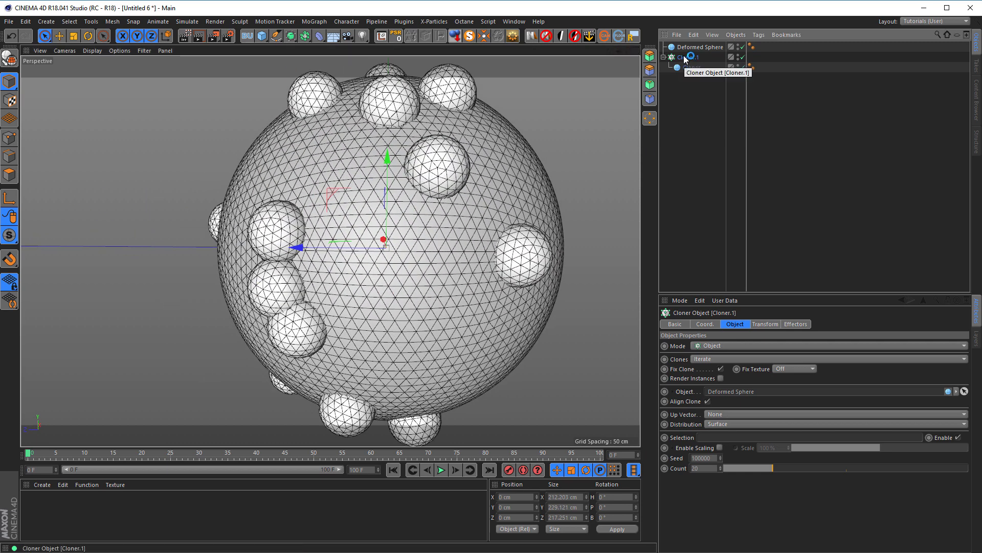
pyautogui.click(314, 22)
pyautogui.moveTo(327, 37)
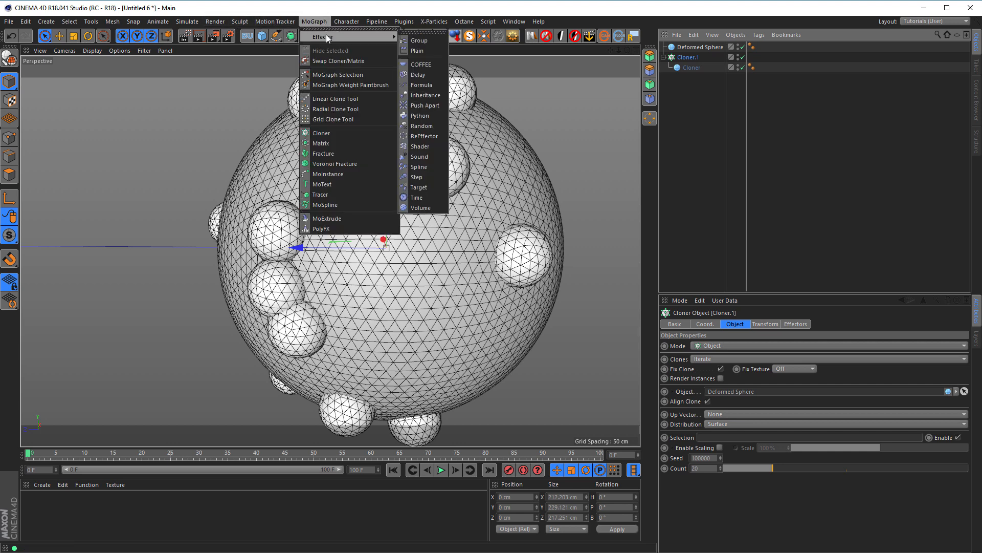
pyautogui.click(438, 105)
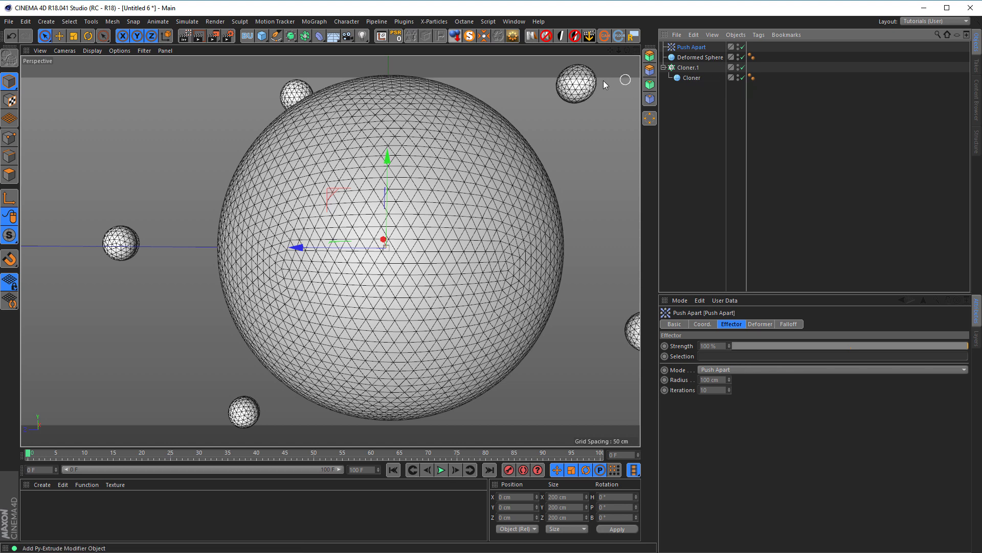
# Step: Set the Push Apart effector's radius to 15 cm
pyautogui.doubleClick(722, 380)
pyautogui.write('15')
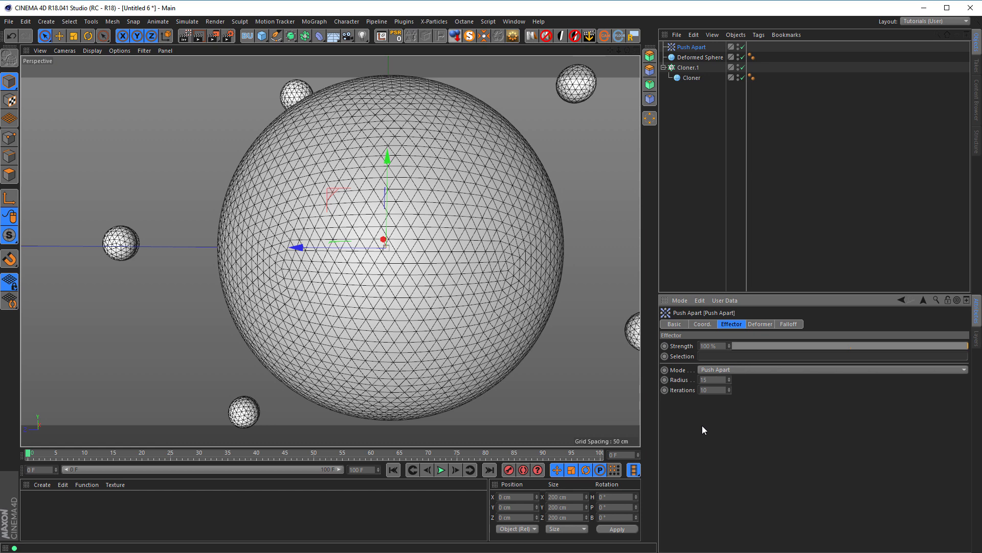
pyautogui.press('Return')
# Step: Toggle the Push Apart effector off and on to compare the spacing of the clones
pyautogui.keyDown('alt'); pyautogui.moveTo(276, 287); pyautogui.dragTo(283, 266); pyautogui.keyUp('alt')
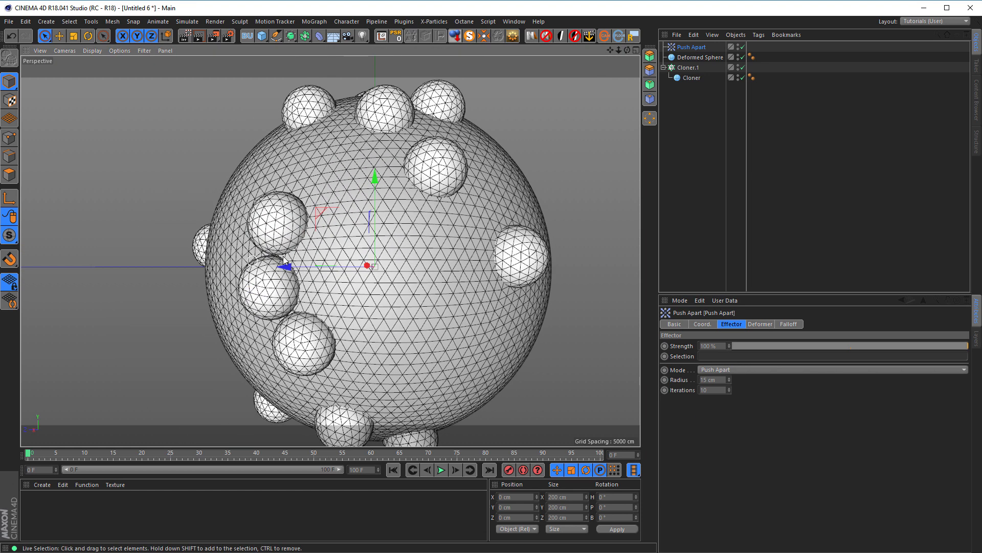
pyautogui.click(743, 47)
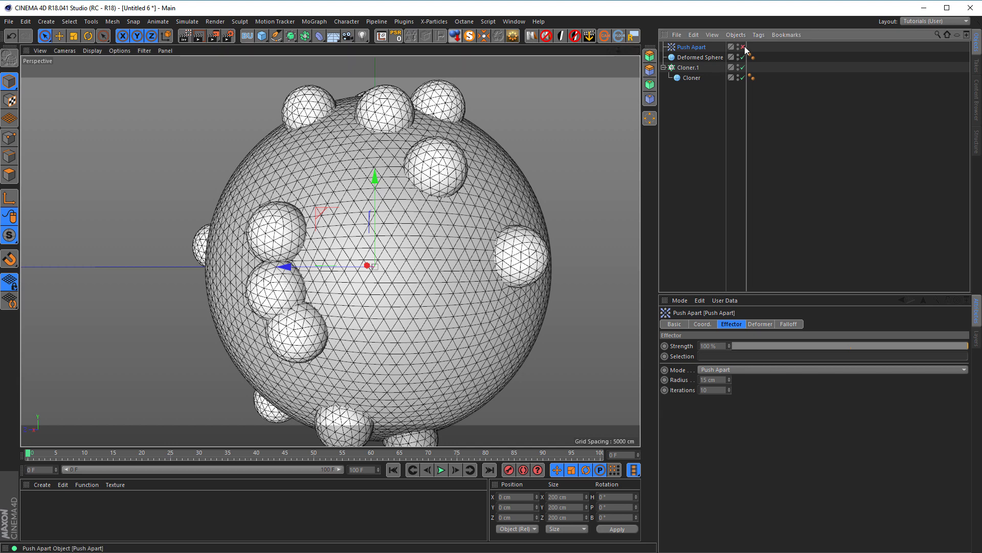
pyautogui.click(743, 47)
pyautogui.click(743, 47)
pyautogui.click(743, 47)
# Step: Examine the pushed-apart clones around the whole sphere for remaining overlaps
pyautogui.scroll(-3, 376, 185)
pyautogui.keyDown('alt'); pyautogui.moveTo(389, 219); pyautogui.dragTo(327, 221); pyautogui.keyUp('alt')
pyautogui.keyDown('alt'); pyautogui.moveTo(459, 233); pyautogui.dragTo(249, 249, button='middle'); pyautogui.keyUp('alt')
pyautogui.keyDown('alt'); pyautogui.moveTo(250, 249); pyautogui.dragTo(425, 200); pyautogui.keyUp('alt')
pyautogui.scroll(-2, 426, 199)
pyautogui.keyDown('alt'); pyautogui.moveTo(425, 200); pyautogui.dragTo(326, 244, button='middle'); pyautogui.keyUp('alt')
pyautogui.keyDown('alt'); pyautogui.moveTo(327, 244); pyautogui.dragTo(351, 239); pyautogui.keyUp('alt')
pyautogui.moveTo(351, 239)
pyautogui.keyDown('alt'); pyautogui.mouseDown(button='middle')
pyautogui.moveTo(312, 246)
pyautogui.moveTo(336, 230)
pyautogui.mouseUp(button='middle'); pyautogui.keyUp('alt')
pyautogui.scroll(2, 330, 246)
pyautogui.keyDown('alt'); pyautogui.moveTo(335, 230); pyautogui.dragTo(338, 220); pyautogui.keyUp('alt')
pyautogui.keyDown('alt'); pyautogui.moveTo(341, 240); pyautogui.dragTo(344, 230, button='middle'); pyautogui.keyUp('alt')
pyautogui.scroll(2, 343, 223)
pyautogui.keyDown('alt'); pyautogui.moveTo(344, 230); pyautogui.dragTo(346, 220); pyautogui.keyUp('alt')
pyautogui.keyDown('alt'); pyautogui.moveTo(346, 219); pyautogui.dragTo(357, 197, button='middle'); pyautogui.keyUp('alt')
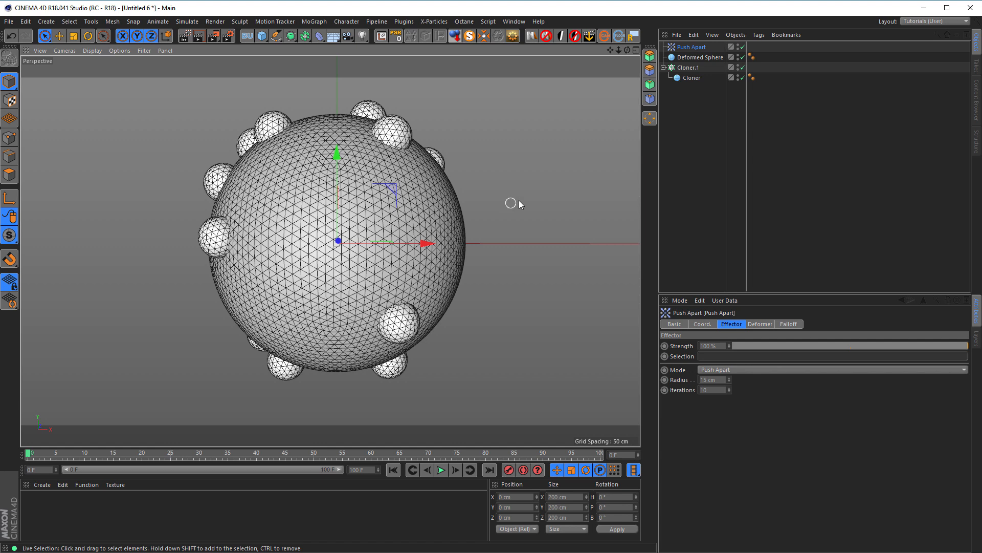
# Step: Add a Rigid Body simulation tag to the small sphere inside the cloner
pyautogui.click(691, 78)
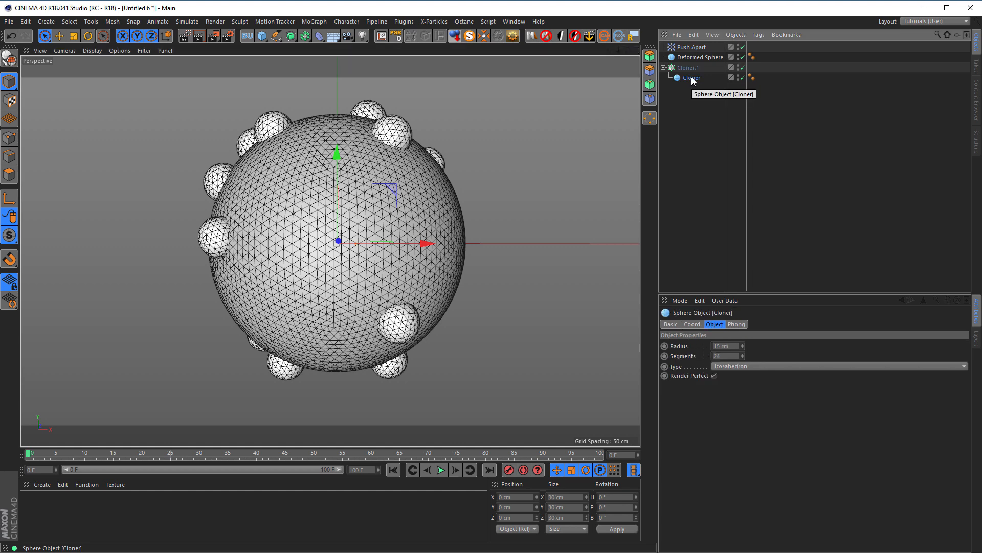
pyautogui.rightClick(694, 81)
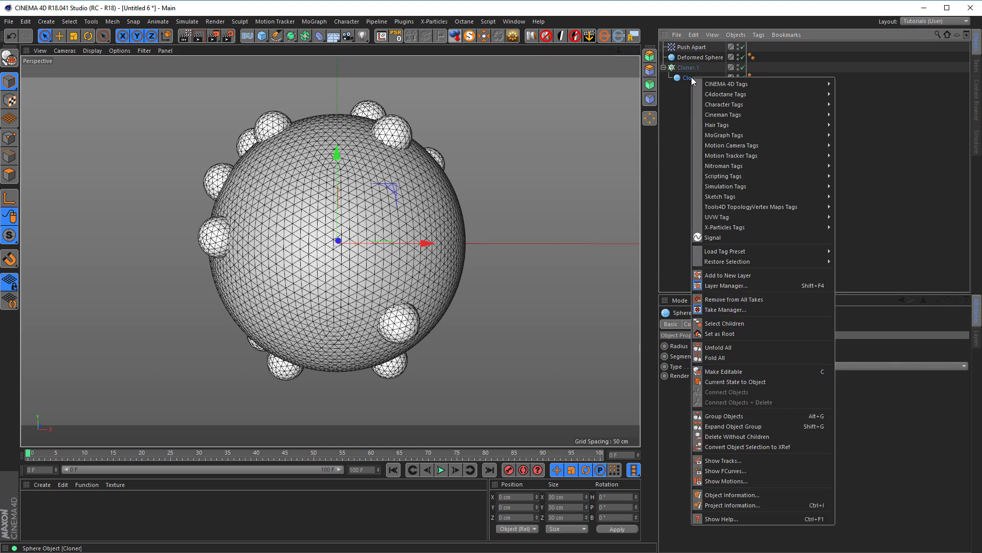
pyautogui.moveTo(750, 185)
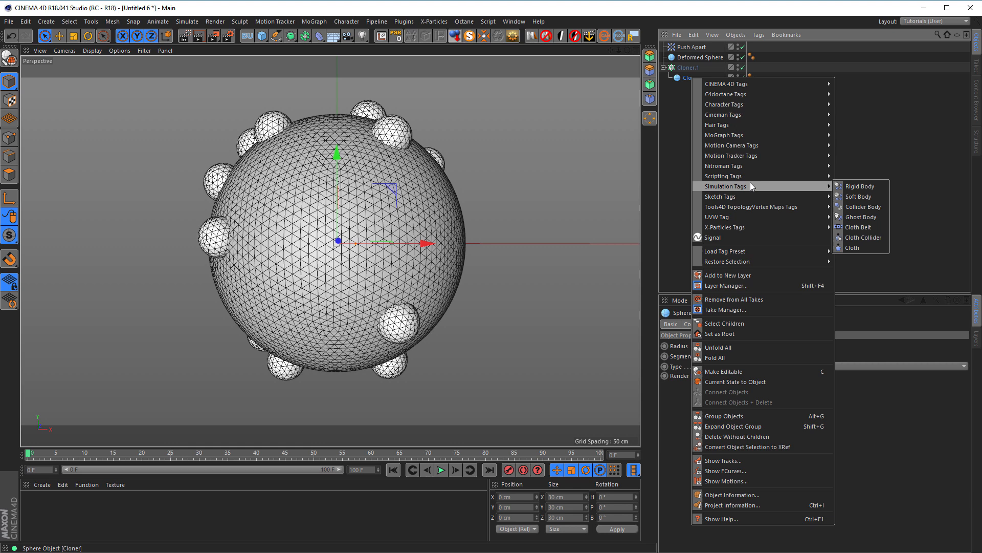
pyautogui.click(869, 187)
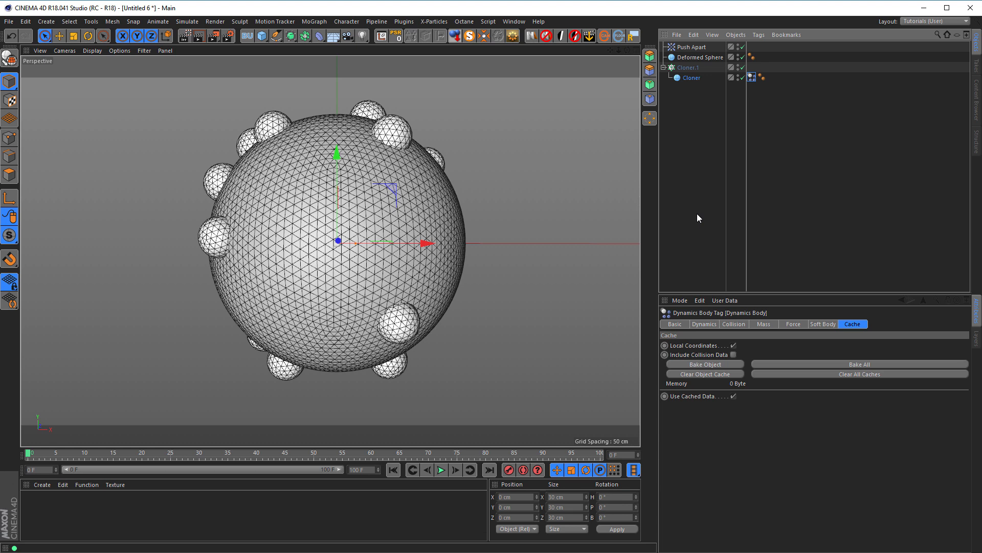
# Step: Remove gravity from the project's dynamics settings and set Steps per Frame to 20
pyautogui.hotkey('ctrl', 'd')
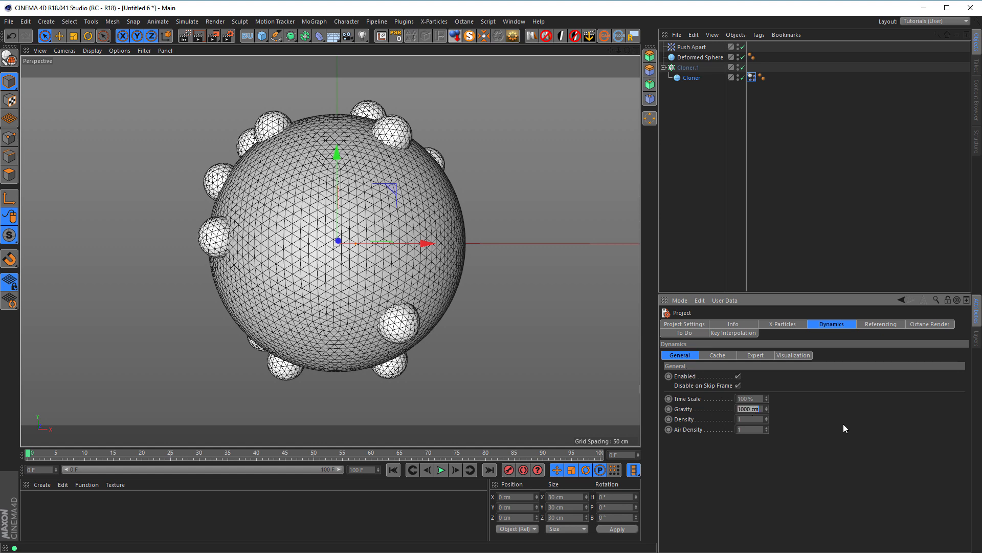
pyautogui.press('Return')
pyautogui.click(755, 355)
pyautogui.write('20')
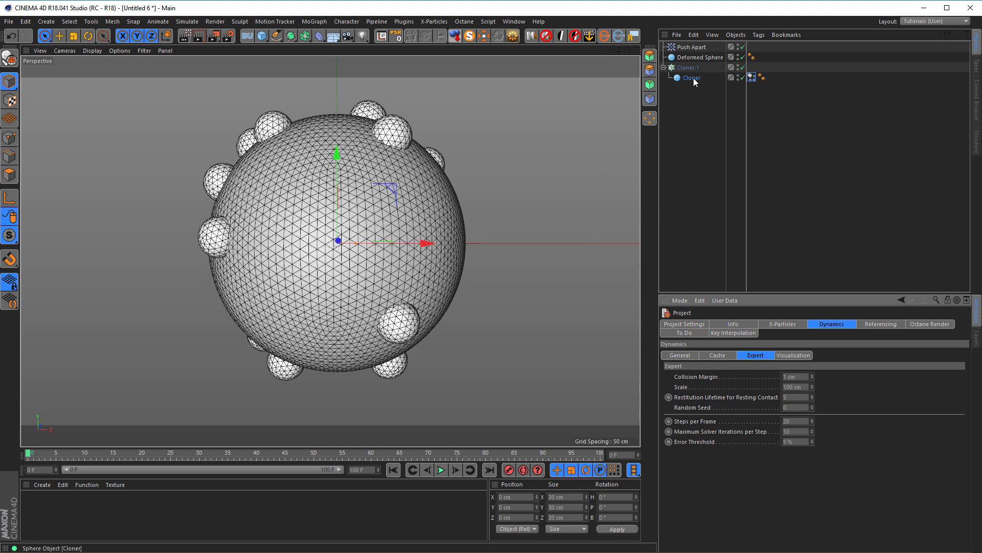
# Step: Play the simulation to check how the small spheres behave without gravity, and return to the first frame
pyautogui.click(751, 77)
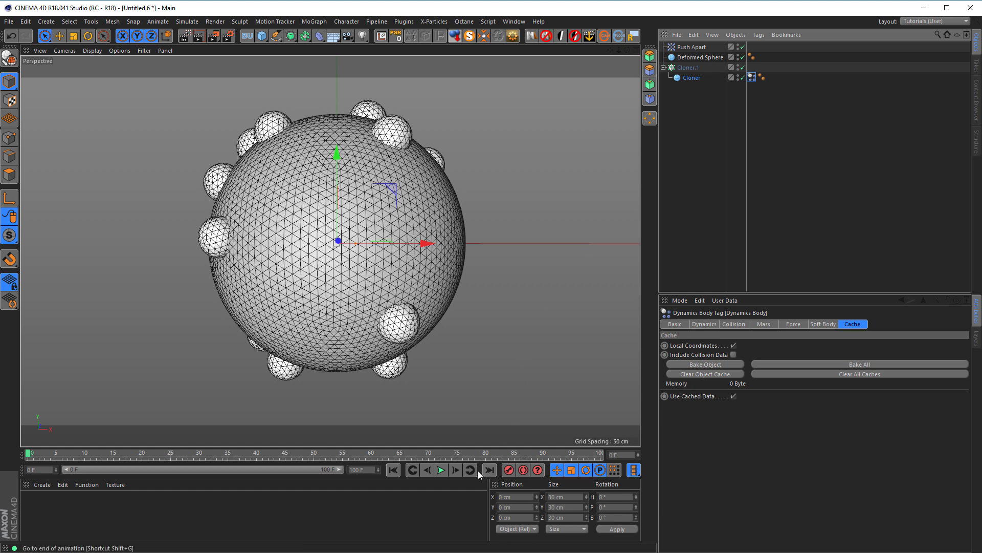
pyautogui.click(442, 471)
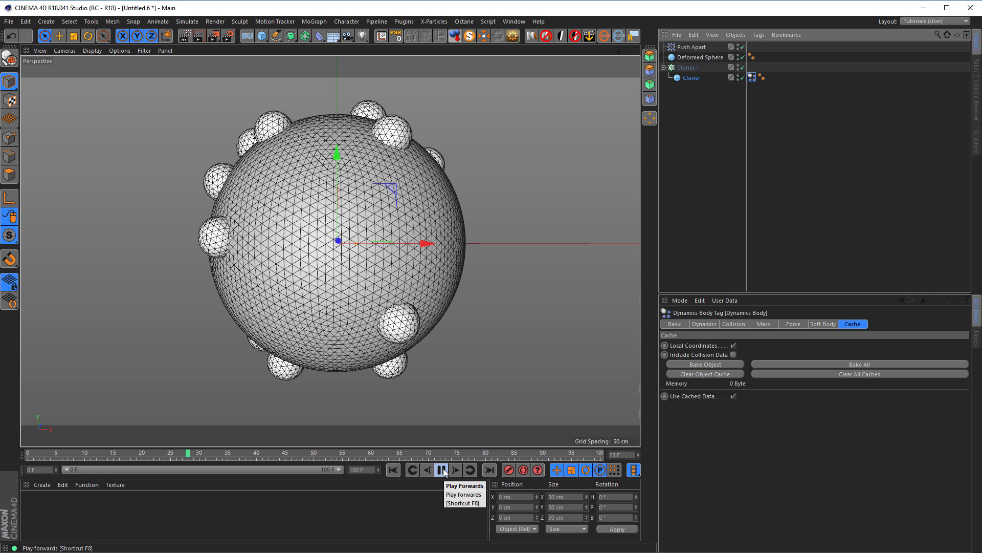
pyautogui.click(442, 471)
pyautogui.click(393, 469)
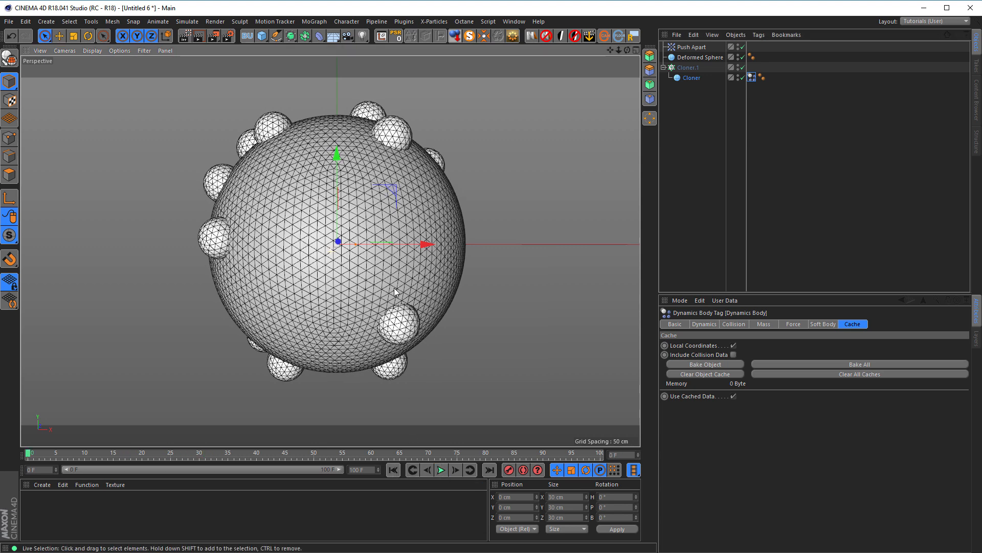
pyautogui.keyDown('alt'); pyautogui.moveTo(394, 288); pyautogui.dragTo(390, 293, button='middle'); pyautogui.keyUp('alt')
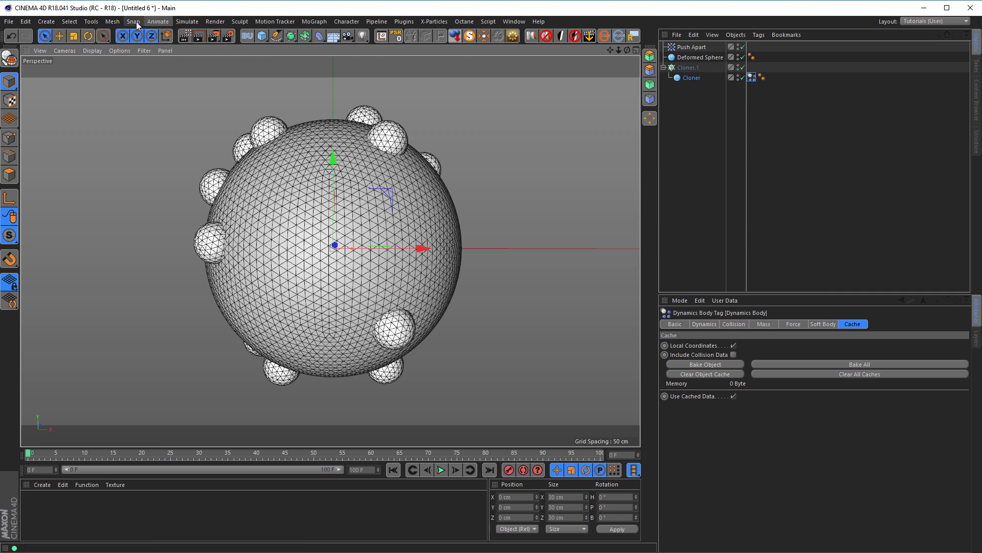
# Step: Add a Turbulence force with a strength of 20 cm and play the simulation
pyautogui.click(186, 21)
pyautogui.moveTo(198, 59)
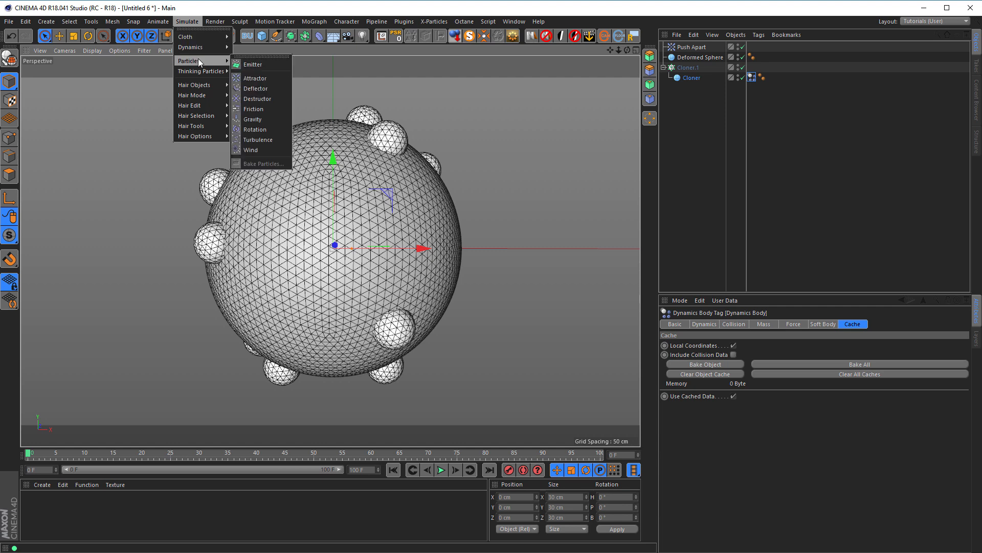
pyautogui.click(259, 140)
pyautogui.doubleClick(707, 346)
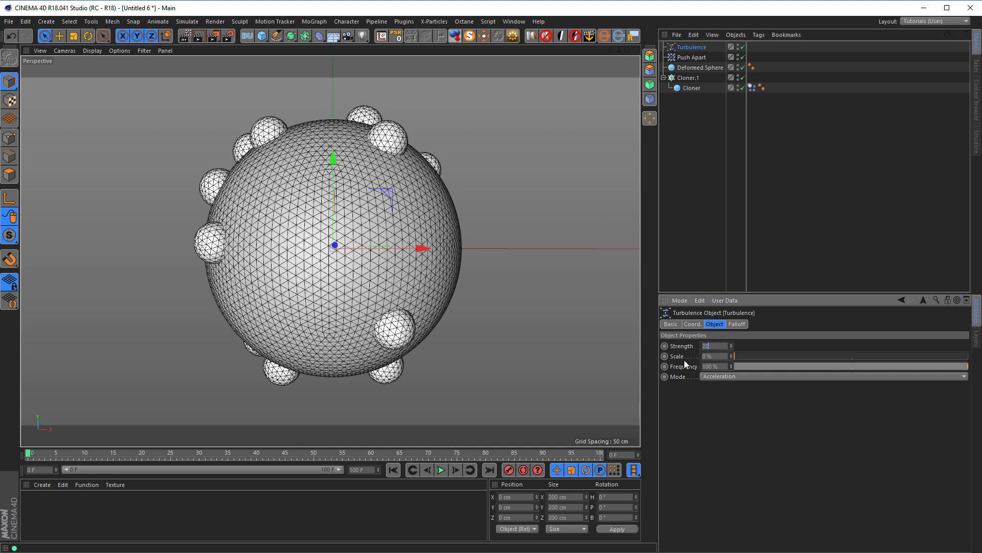
pyautogui.click(441, 469)
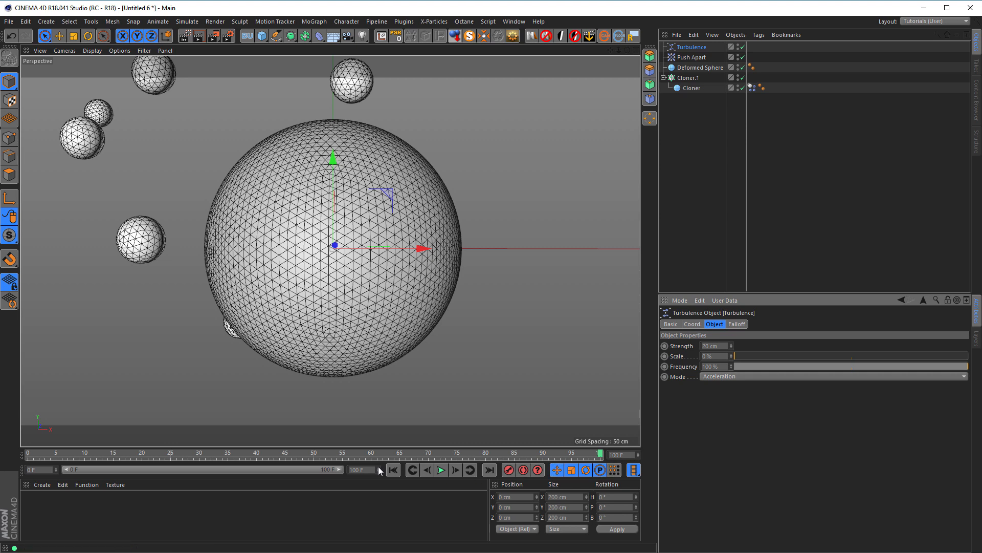
# Step: Extend the project length to 500 frames and widen the preview range to the full timeline
pyautogui.moveTo(369, 470); pyautogui.dragTo(330, 482)
pyautogui.write('500')
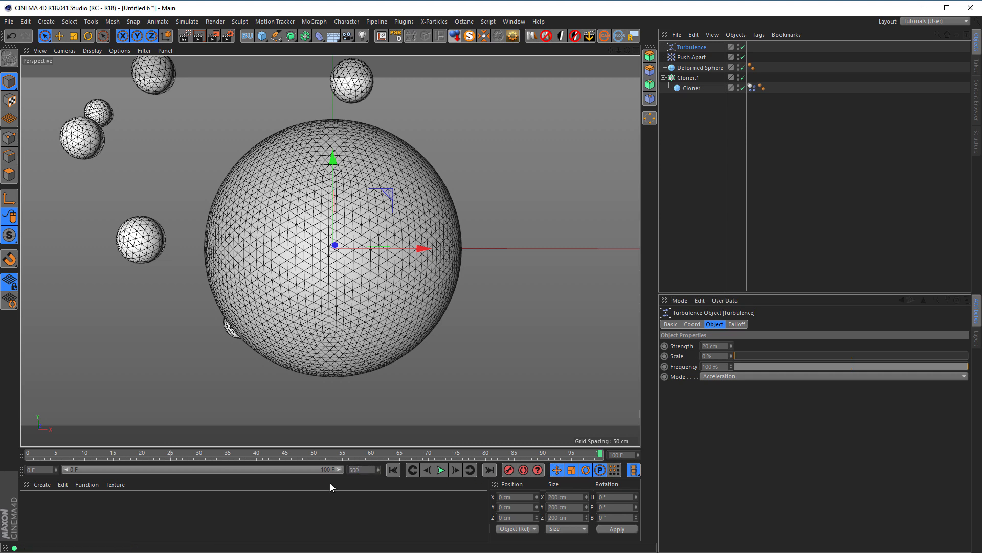
pyautogui.press('Return')
pyautogui.moveTo(132, 469); pyautogui.dragTo(342, 470)
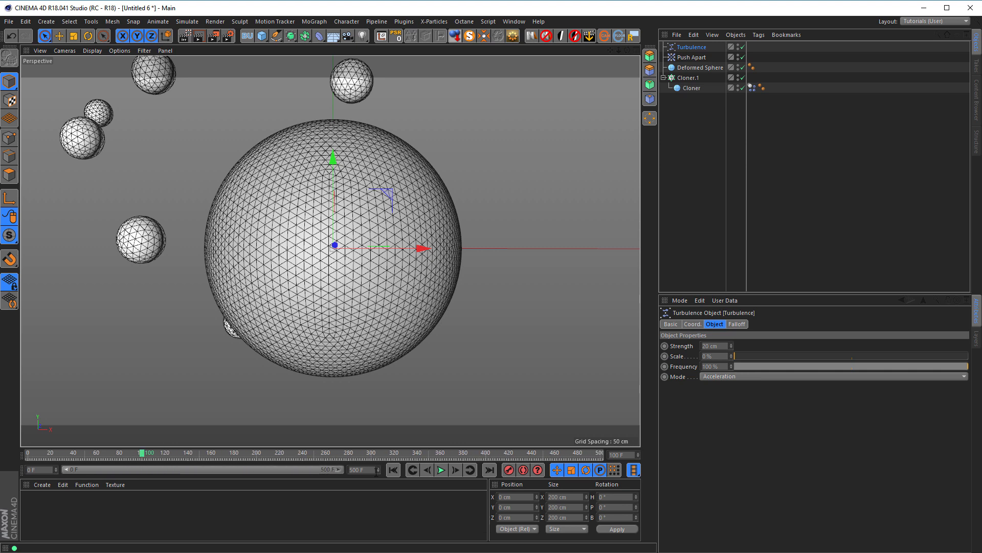
# Step: Replay the turbulence simulation from the start over the longer timeline, and return to the first frame
pyautogui.click(393, 470)
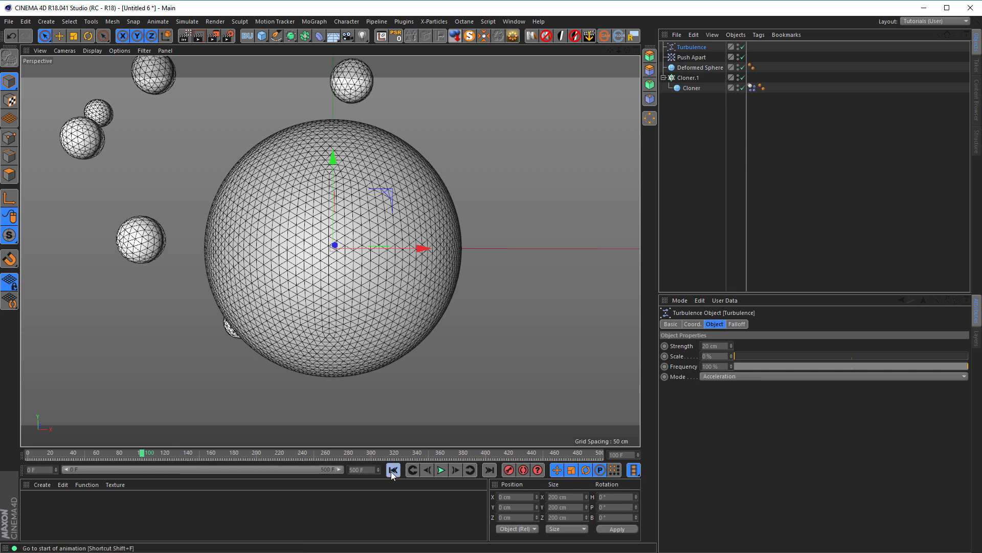
pyautogui.click(441, 469)
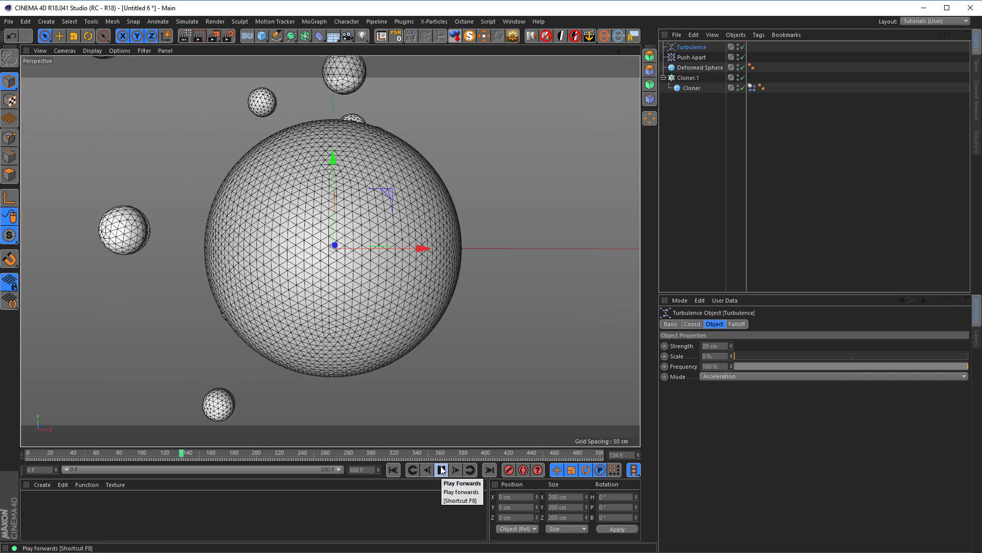
pyautogui.click(441, 470)
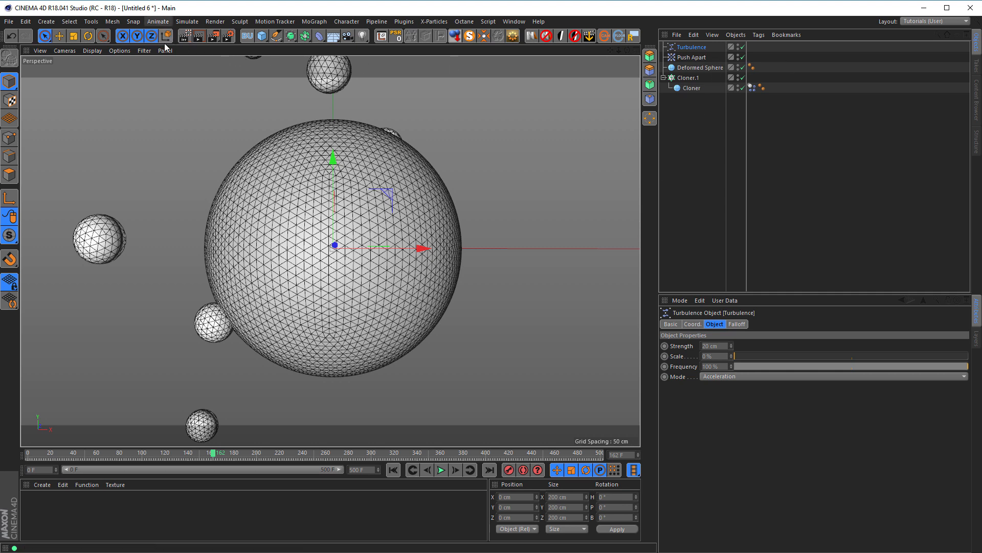
pyautogui.click(395, 470)
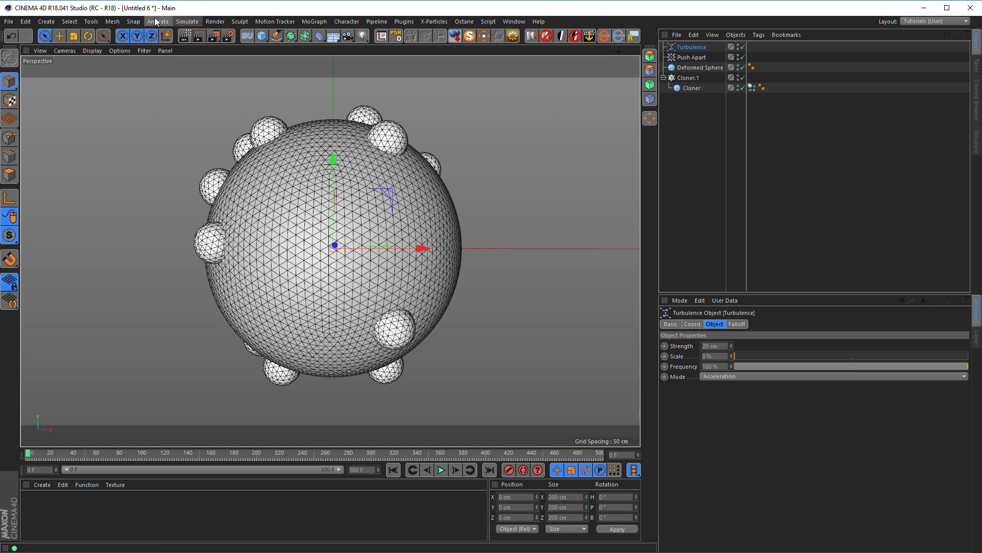
# Step: Add an Attractor force to the scene with a strength of 1000
pyautogui.click(187, 21)
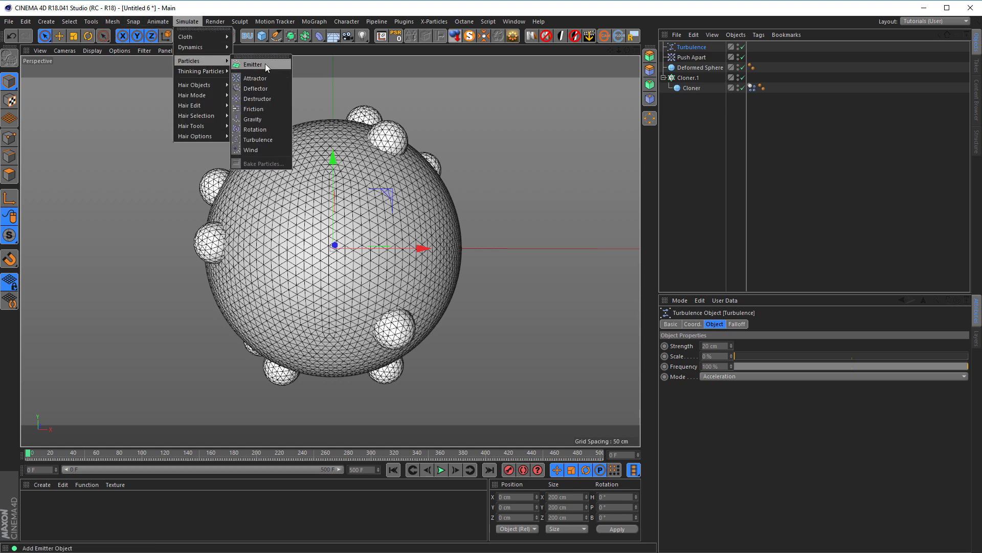
pyautogui.click(262, 78)
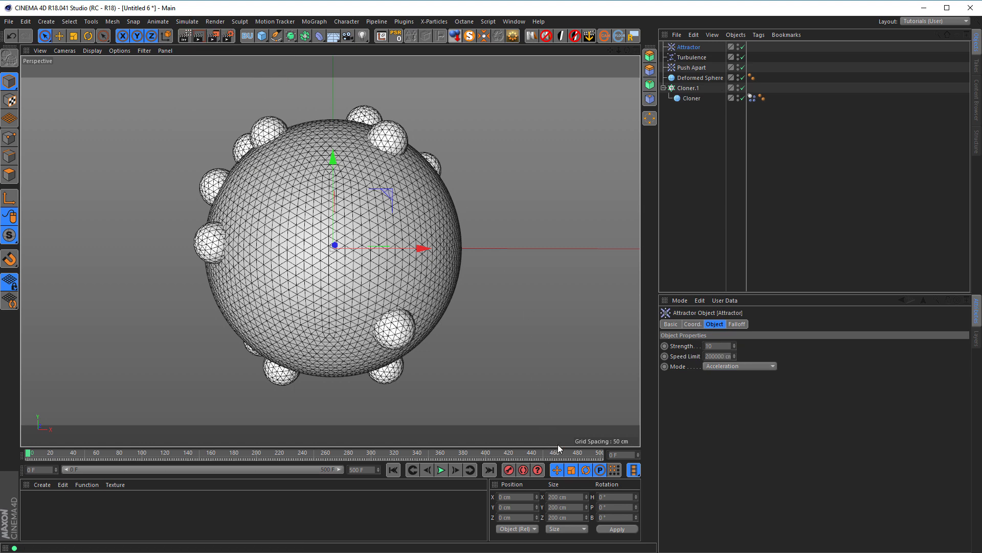
pyautogui.moveTo(723, 346); pyautogui.dragTo(695, 422)
pyautogui.write('1000')
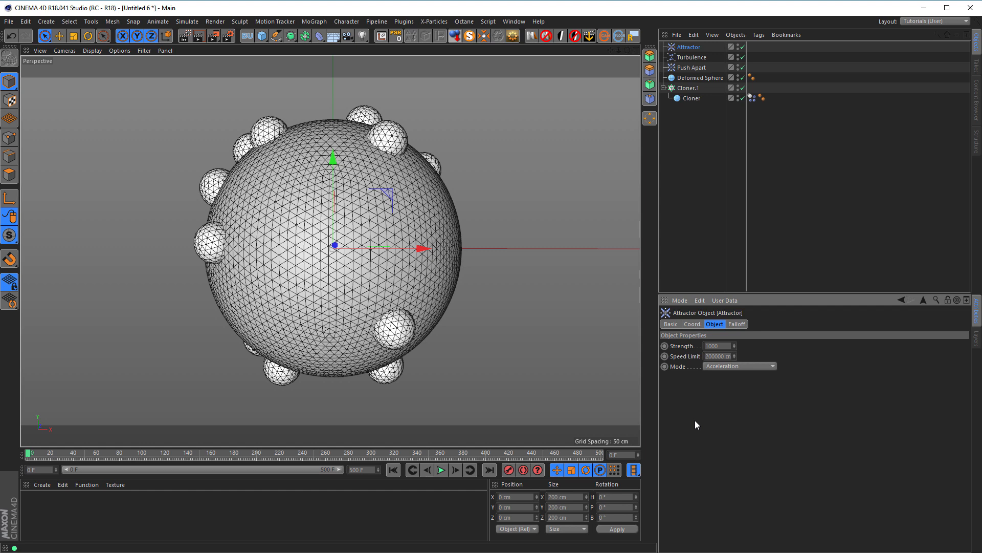
# Step: Play the simulation to check the attractor's pull on the small spheres, and return to the first frame
pyautogui.click(441, 470)
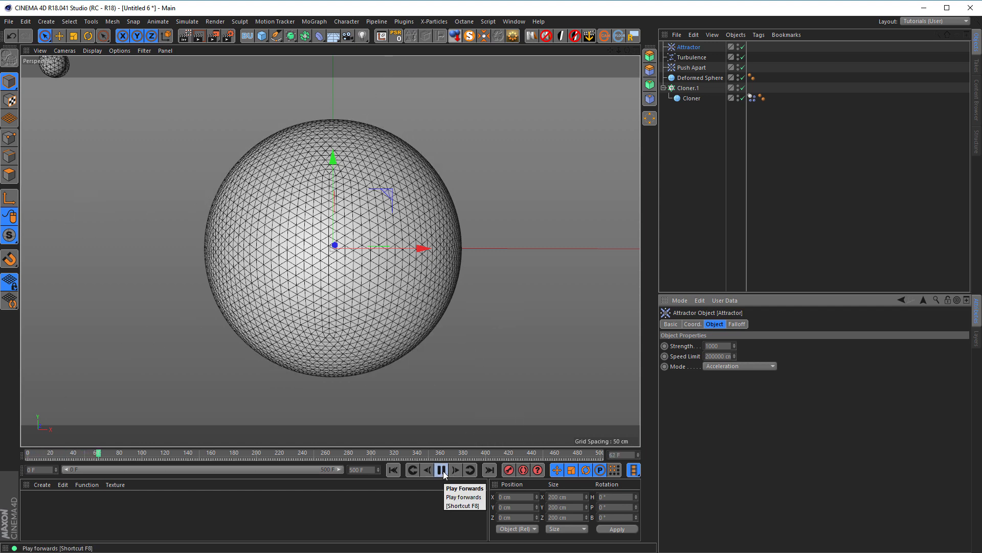
pyautogui.click(442, 469)
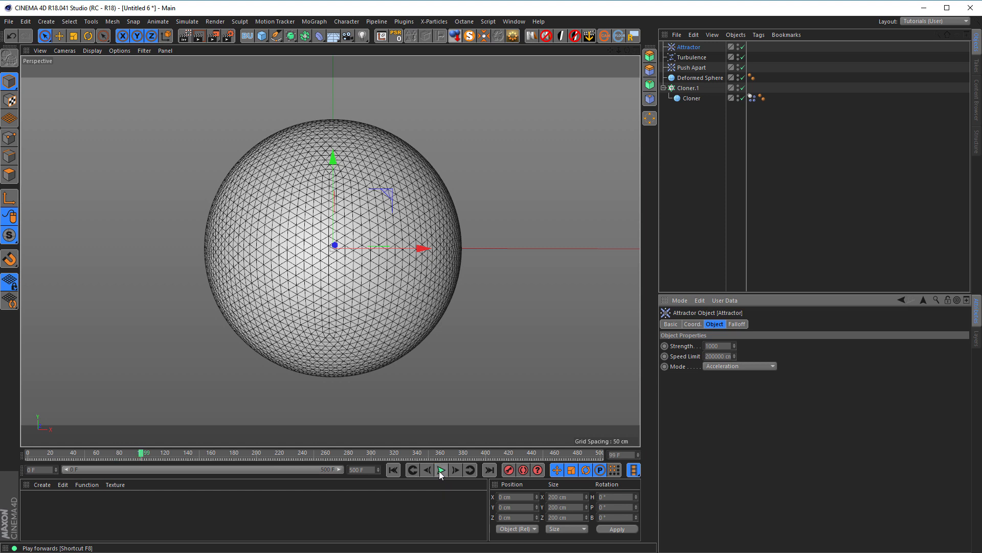
pyautogui.click(394, 470)
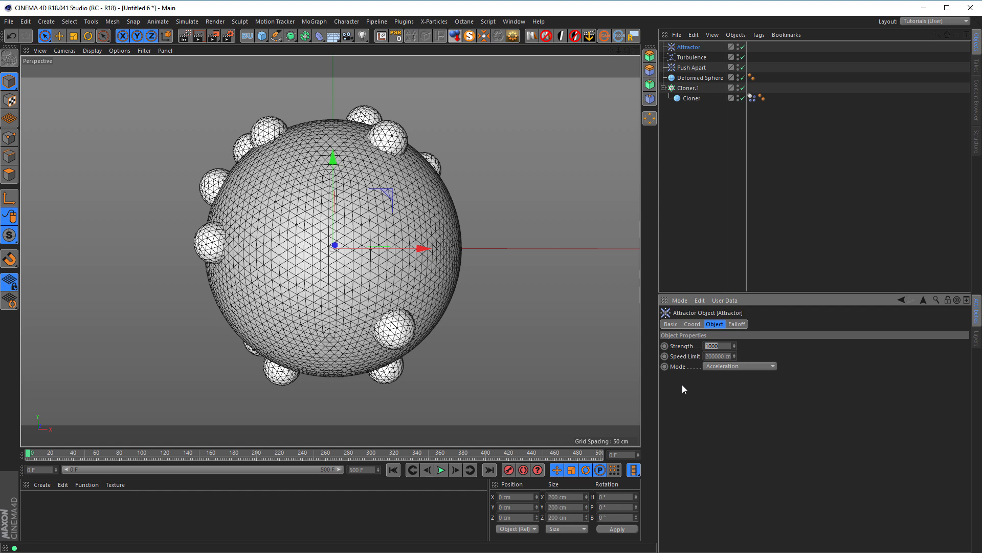
# Step: Try lower Attractor strengths of 100 and 10, playing the simulation with each value
pyautogui.write('100')
pyautogui.press('Return')
pyautogui.click(441, 469)
pyautogui.click(441, 469)
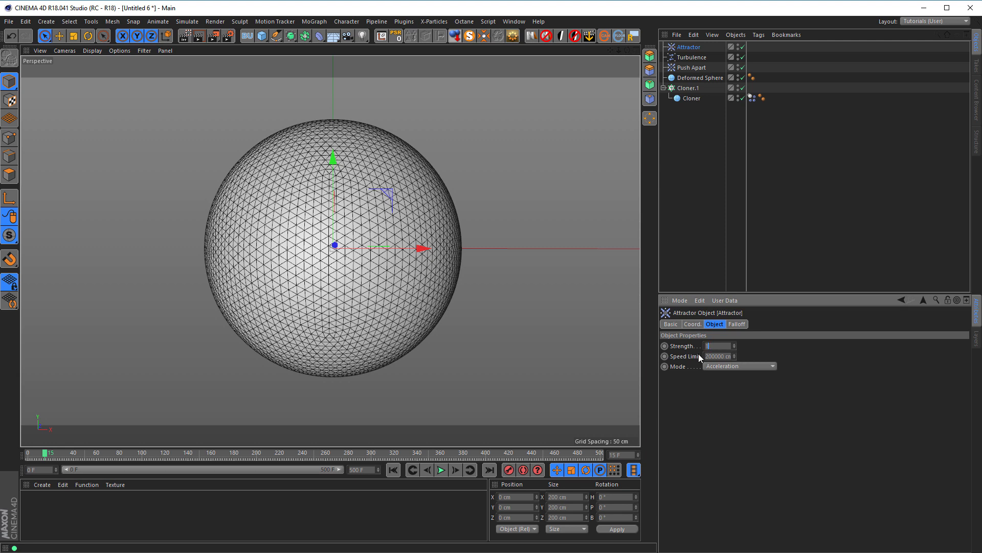
pyautogui.click(441, 469)
pyautogui.click(393, 470)
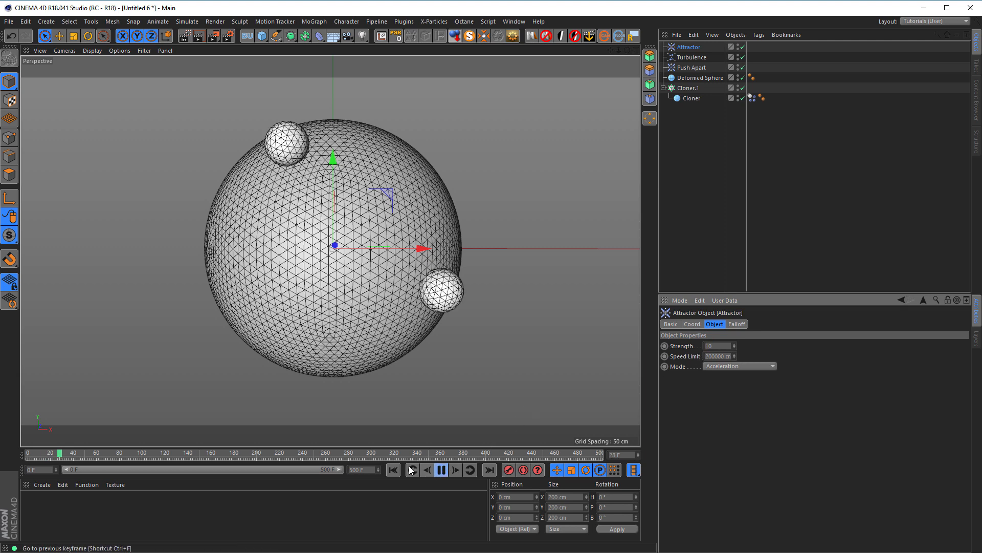
pyautogui.click(442, 470)
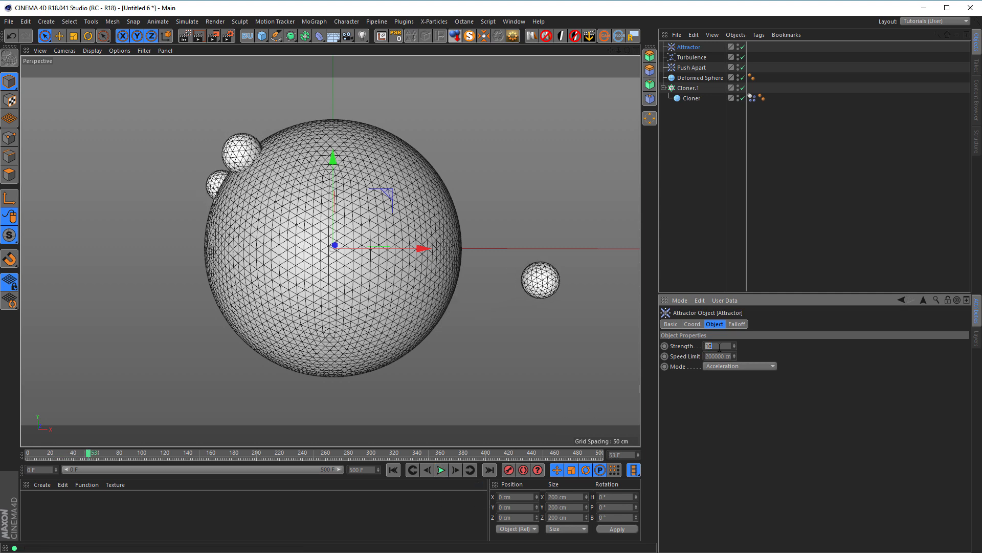
# Step: Set the Attractor's strength to 1000 and rewind the animation to the first frame
pyautogui.write('00')
pyautogui.click(396, 471)
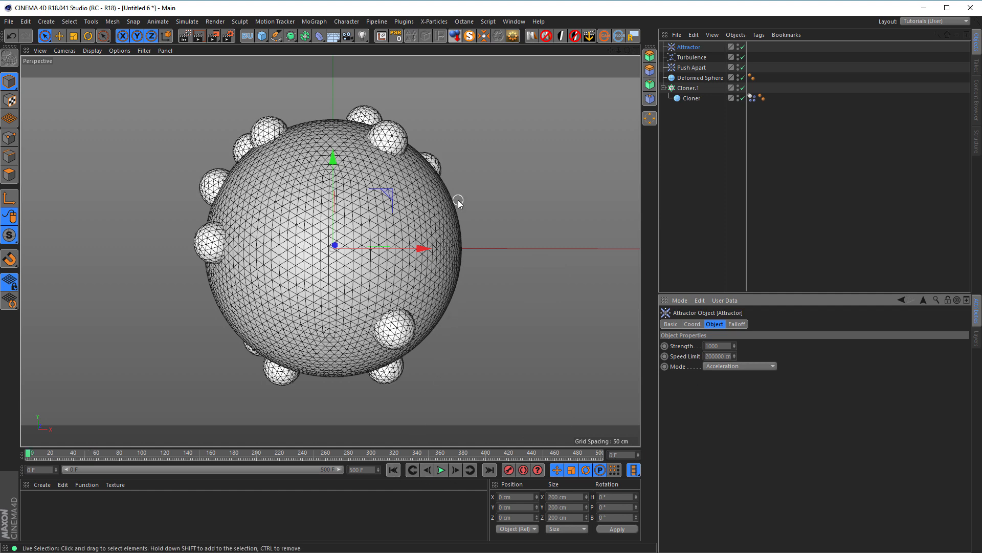
# Step: Duplicate the Deformed Sphere and give the copy 24 segments and a radius of 90 cm
pyautogui.click(693, 78)
pyautogui.keyDown('ctrl'); pyautogui.moveTo(692, 76); pyautogui.dragTo(700, 187); pyautogui.keyUp('ctrl')
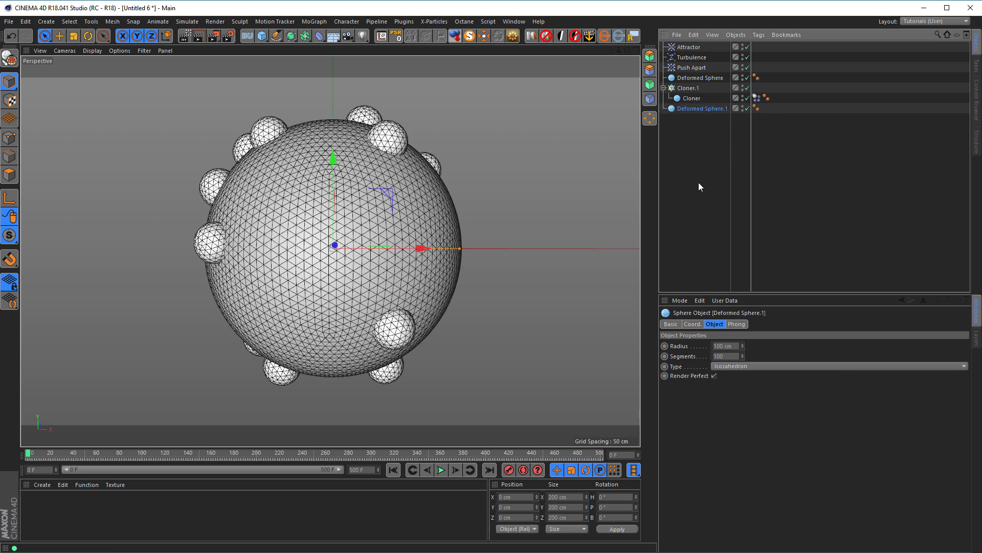
pyautogui.doubleClick(733, 355)
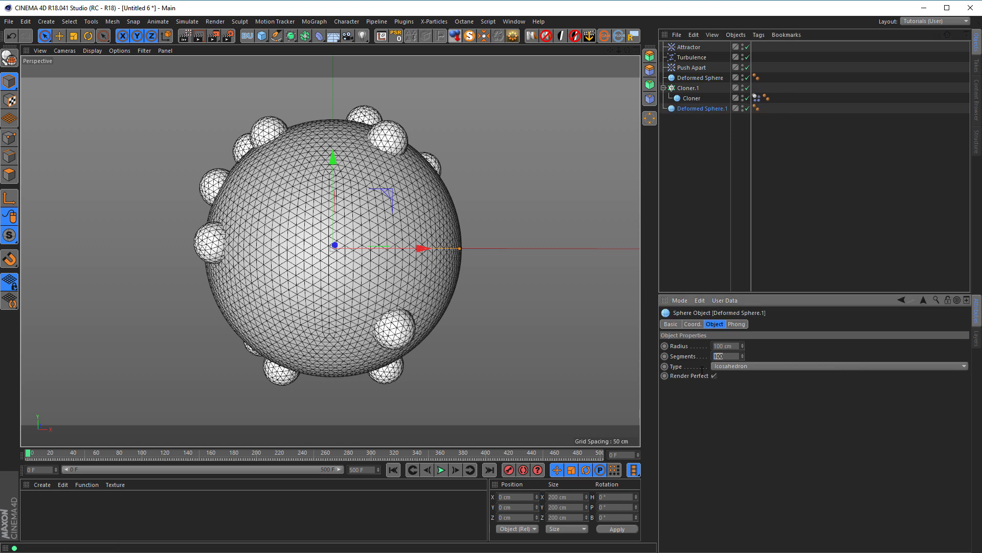
pyautogui.write('24')
pyautogui.press('Return')
pyautogui.doubleClick(736, 346)
pyautogui.write('90')
pyautogui.press('Return')
# Step: Hide the duplicated sphere in both the viewport and the render, and rename it Collider
pyautogui.keyDown('alt'); pyautogui.doubleClick(742, 107); pyautogui.keyUp('alt')
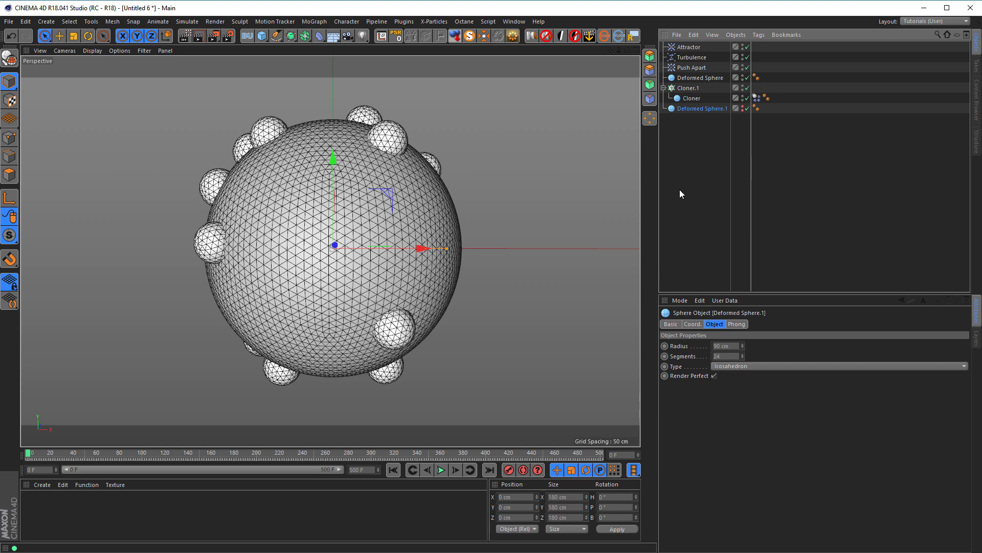
pyautogui.doubleClick(703, 108)
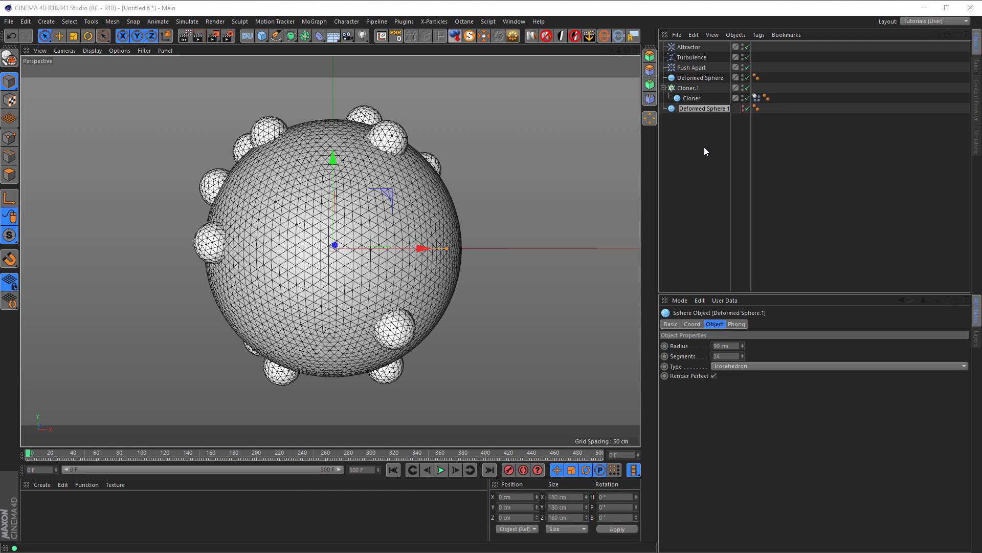
pyautogui.write('Collider')
pyautogui.press('Return')
# Step: Add a Collider Body simulation tag to the Collider sphere
pyautogui.rightClick(689, 109)
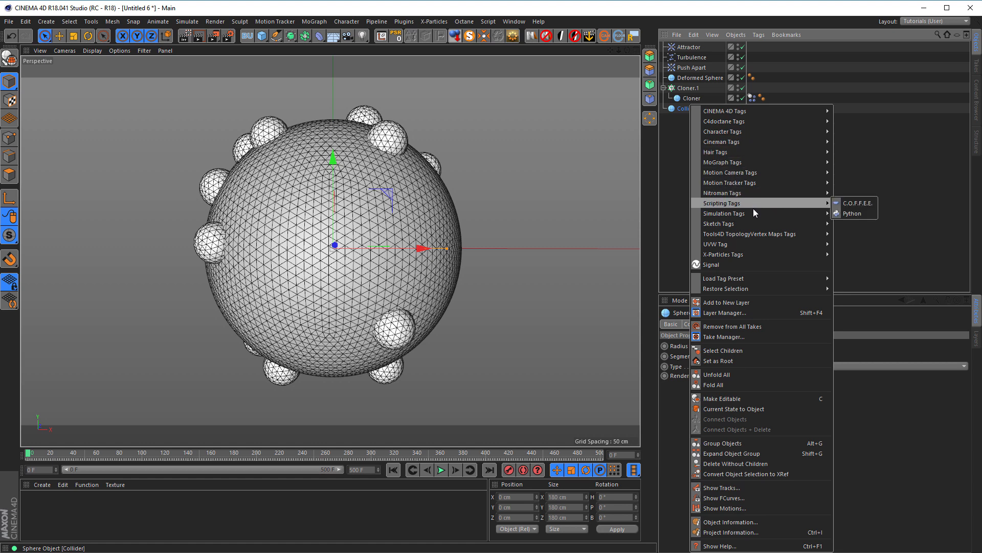
pyautogui.moveTo(798, 215)
pyautogui.click(868, 235)
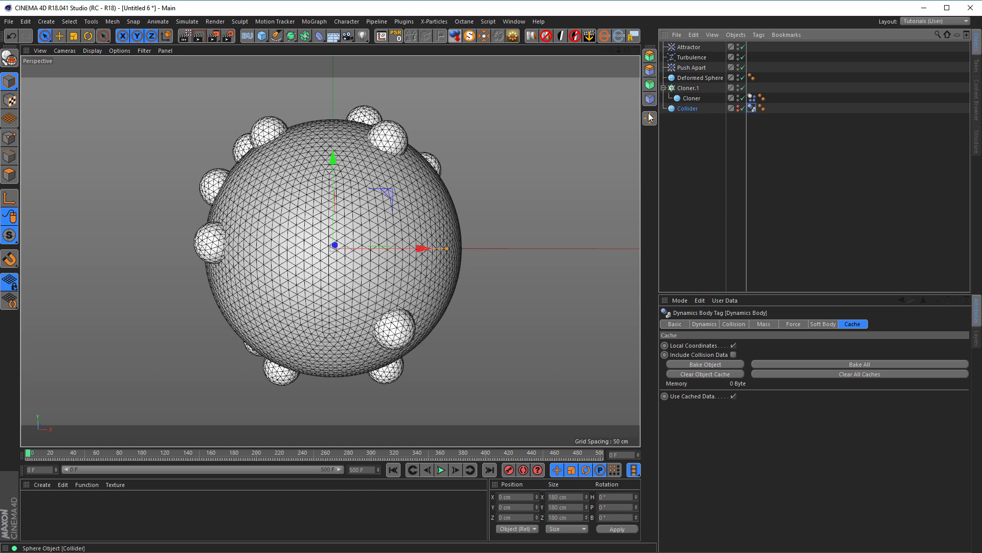
# Step: Play the simulation twice from the first frame to check how the small spheres move around the Collider, and rewind
pyautogui.click(441, 469)
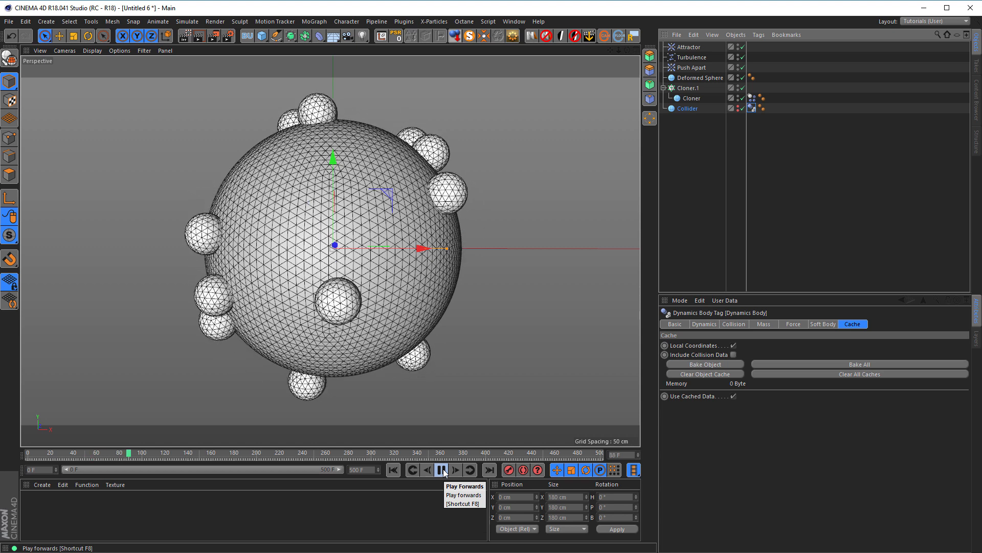
pyautogui.click(442, 469)
pyautogui.click(393, 470)
pyautogui.click(441, 469)
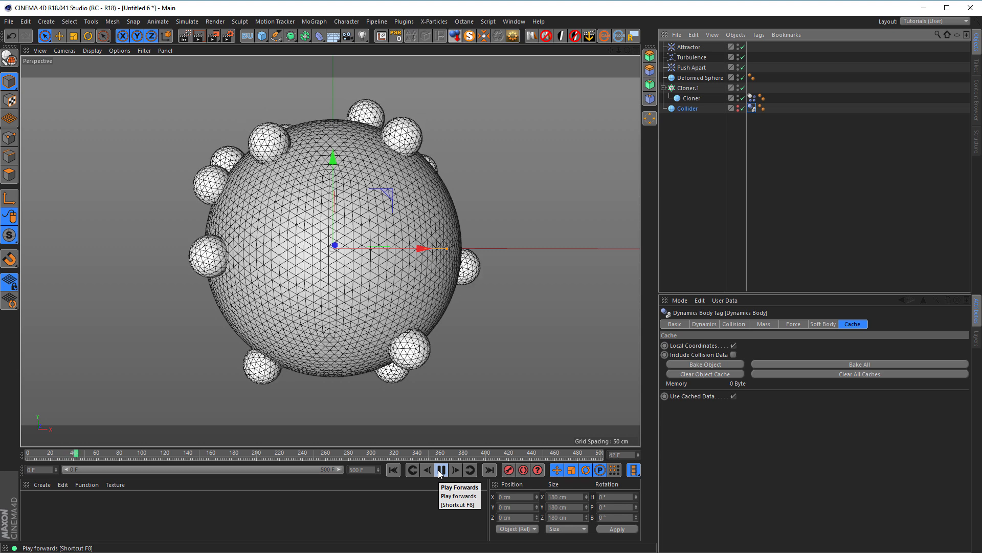
pyautogui.click(441, 470)
pyautogui.click(393, 470)
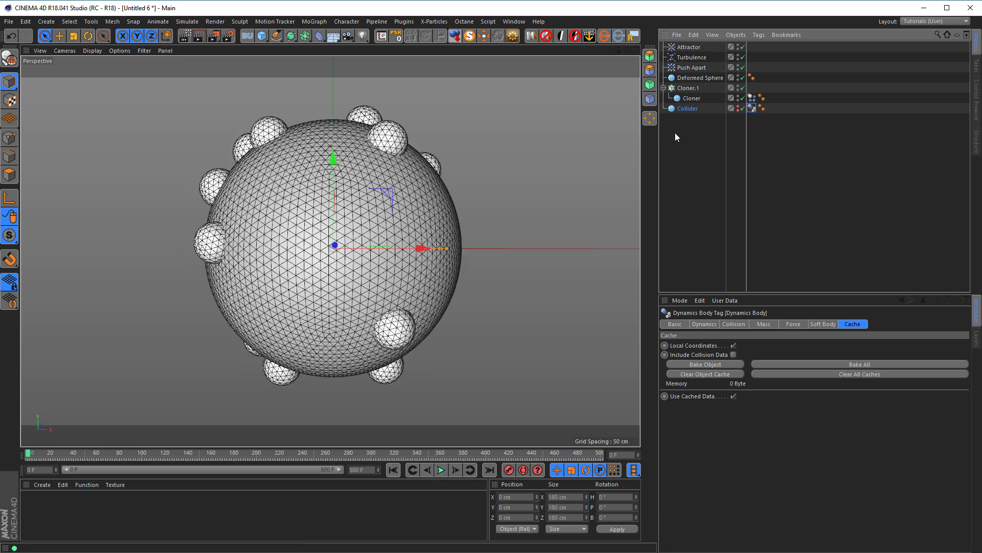
# Step: Set the Collider sphere's radius to 85 cm and play the simulation to check the new spacing
pyautogui.click(688, 108)
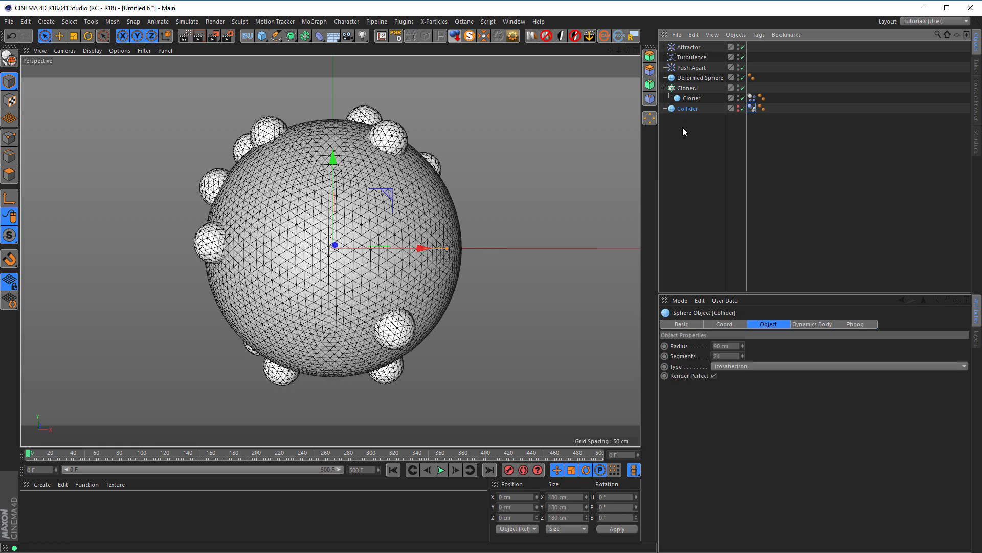
pyautogui.click(723, 346)
pyautogui.write('85')
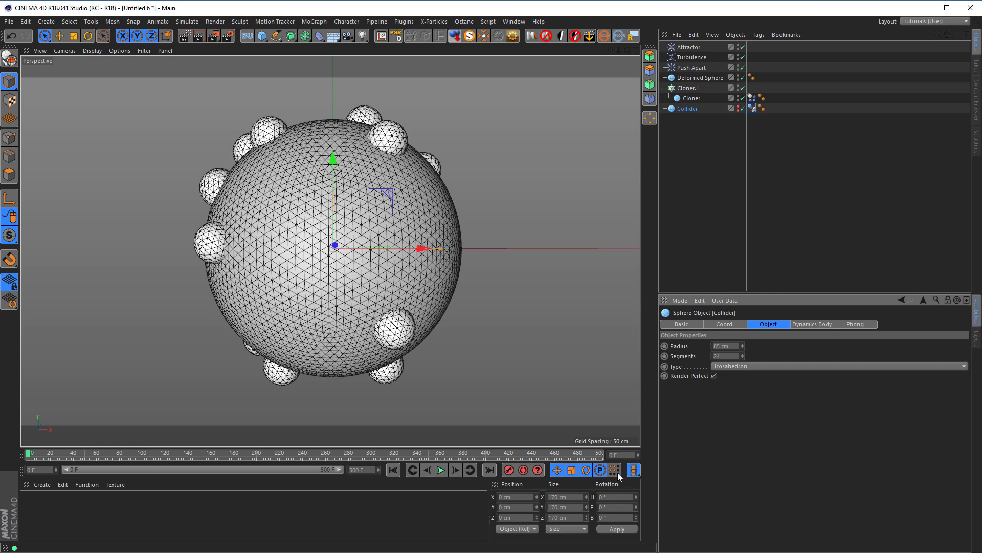
pyautogui.click(440, 470)
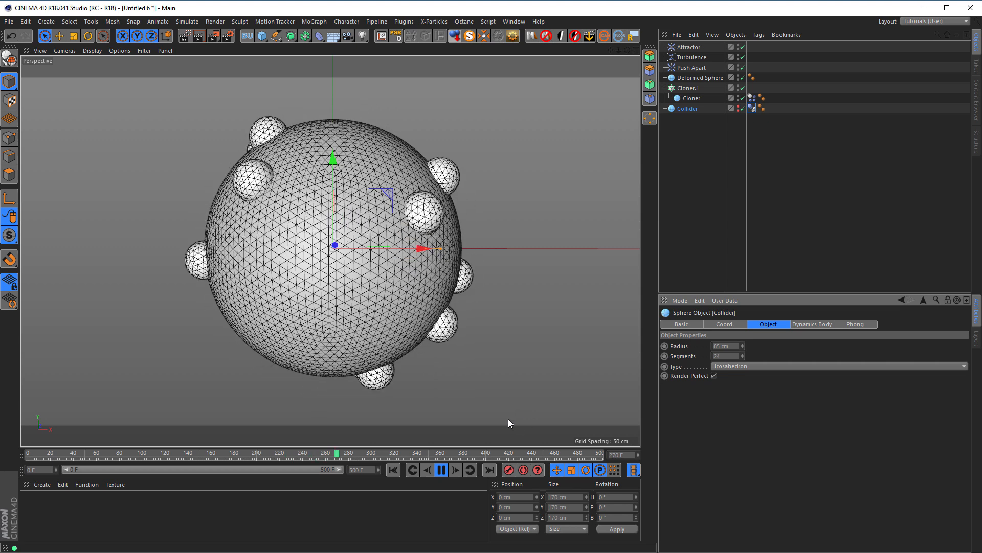
pyautogui.click(442, 470)
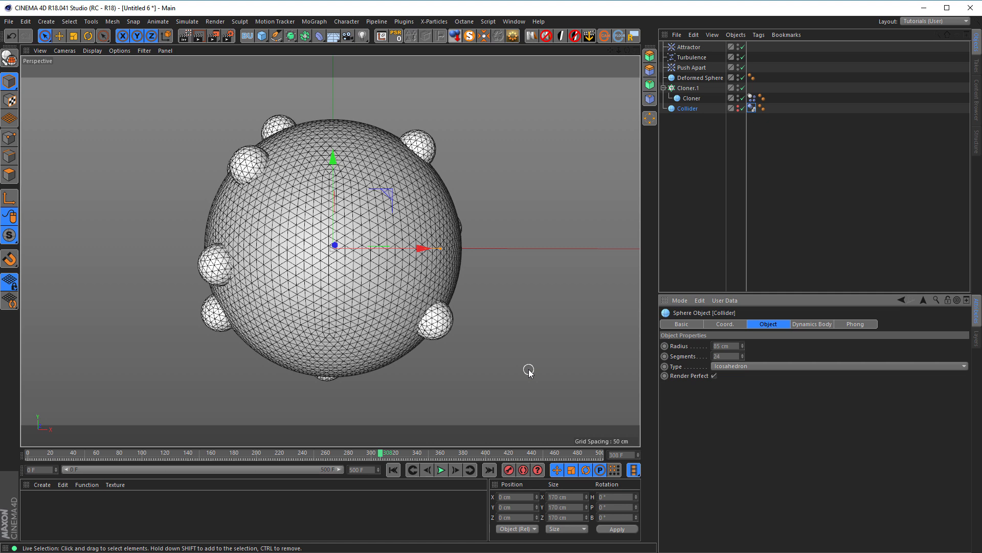
# Step: Save the project to the Desktop under the file name "dented sphere"
pyautogui.hotkey('ctrl', 's')
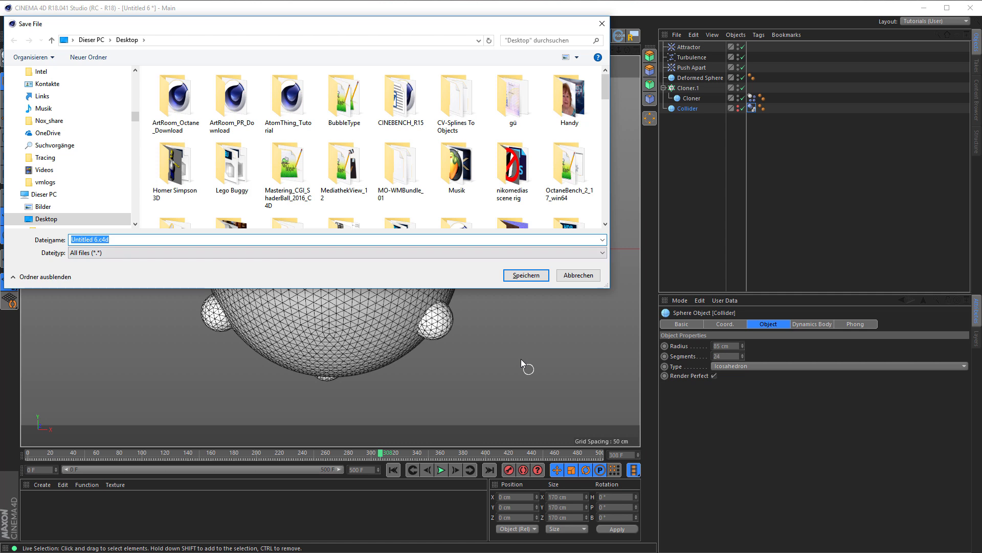
pyautogui.write('de')
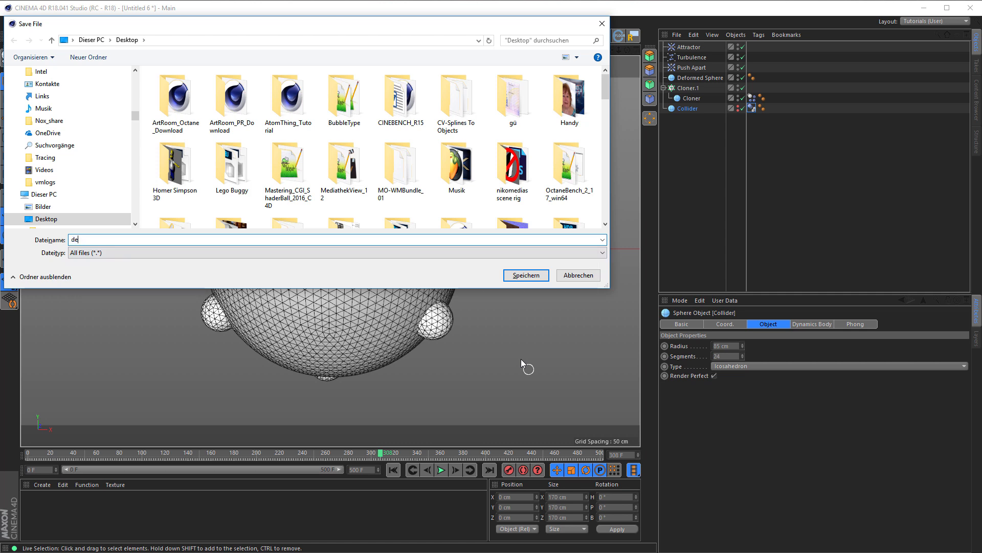
pyautogui.write('nted sphere')
pyautogui.press('Return')
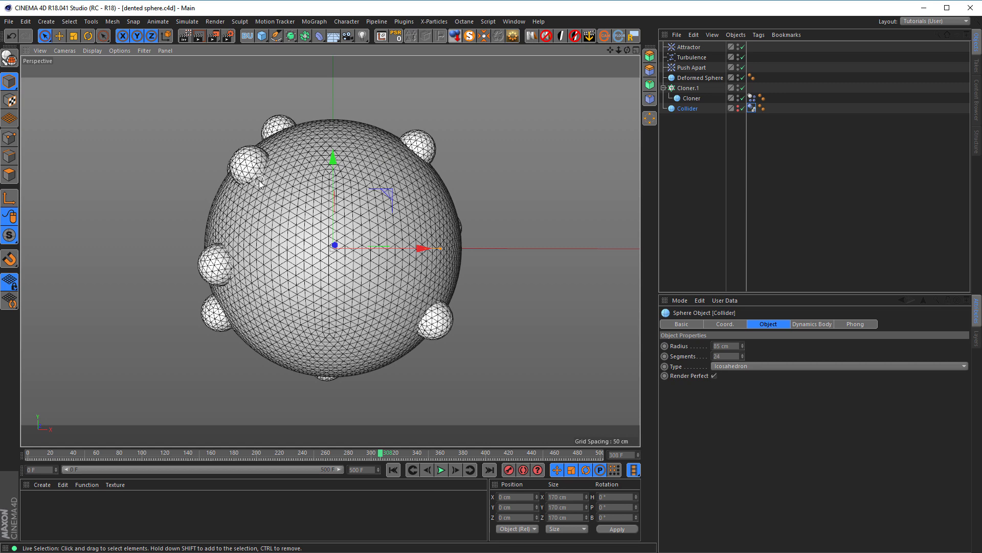
# Step: Add a Collision deformer as a child of the Deformed Sphere
pyautogui.scroll(5, 327, 169)
pyautogui.scroll(-3, 328, 176)
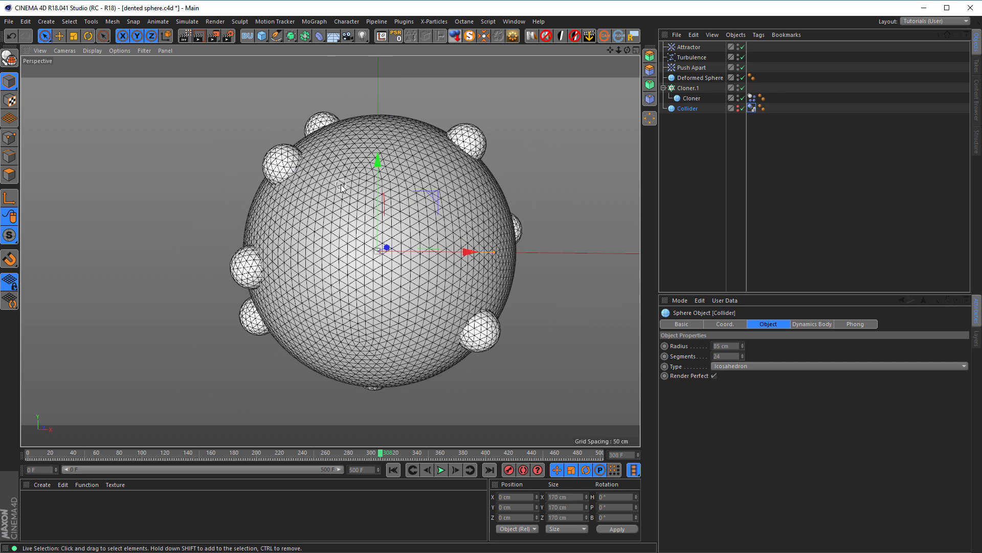
pyautogui.click(699, 78)
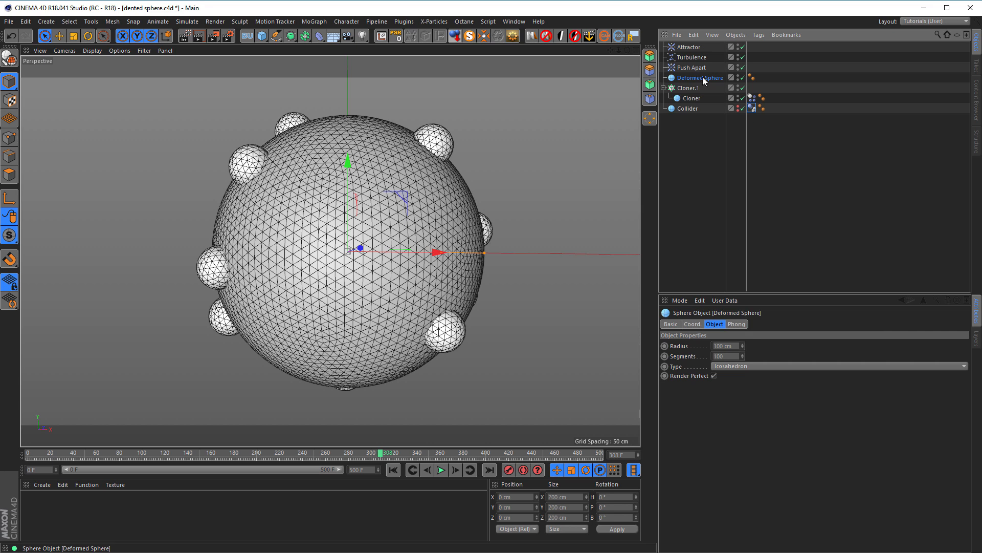
pyautogui.click(319, 36)
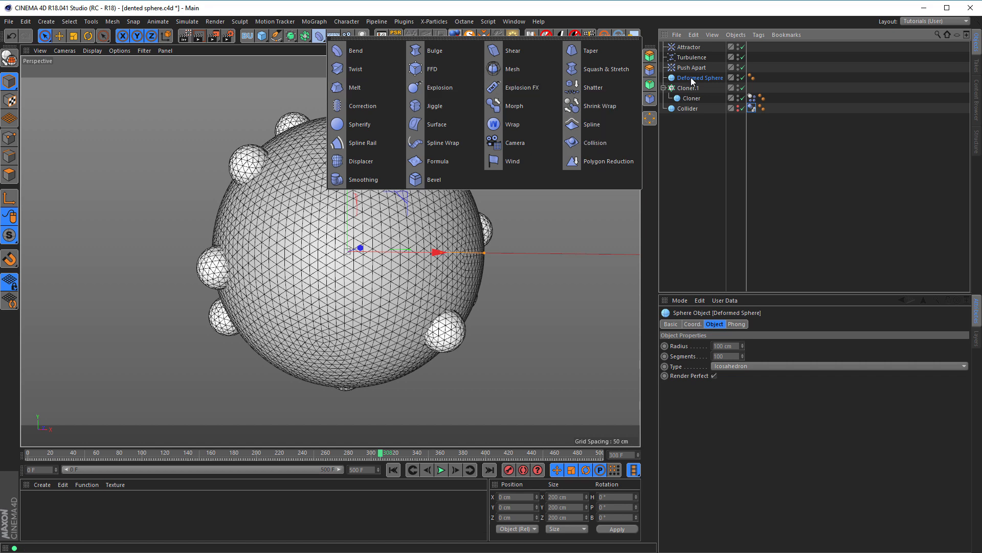
pyautogui.keyDown('shift'); pyautogui.click(585, 143); pyautogui.keyUp('shift')
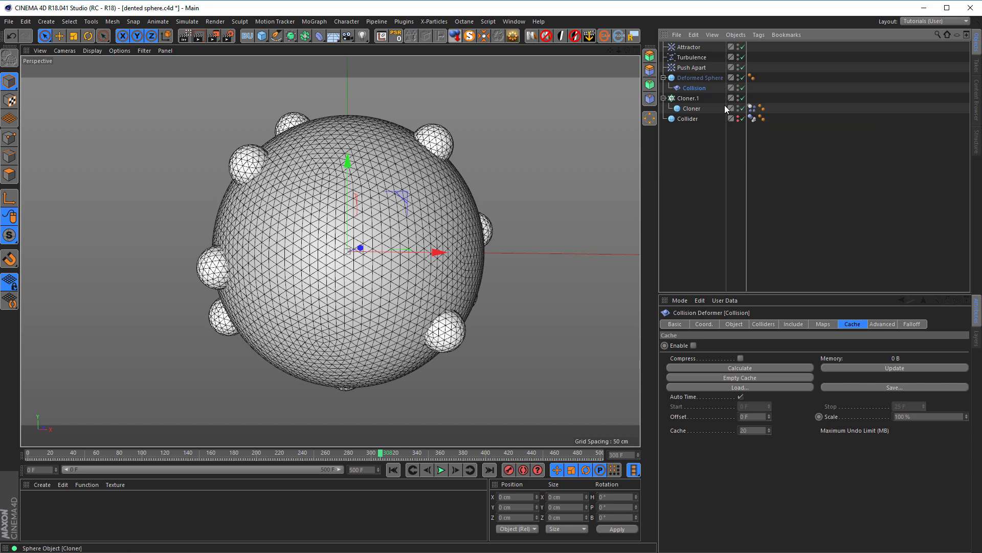
# Step: Set the Collision deformer's collider solver to Outside
pyautogui.click(762, 324)
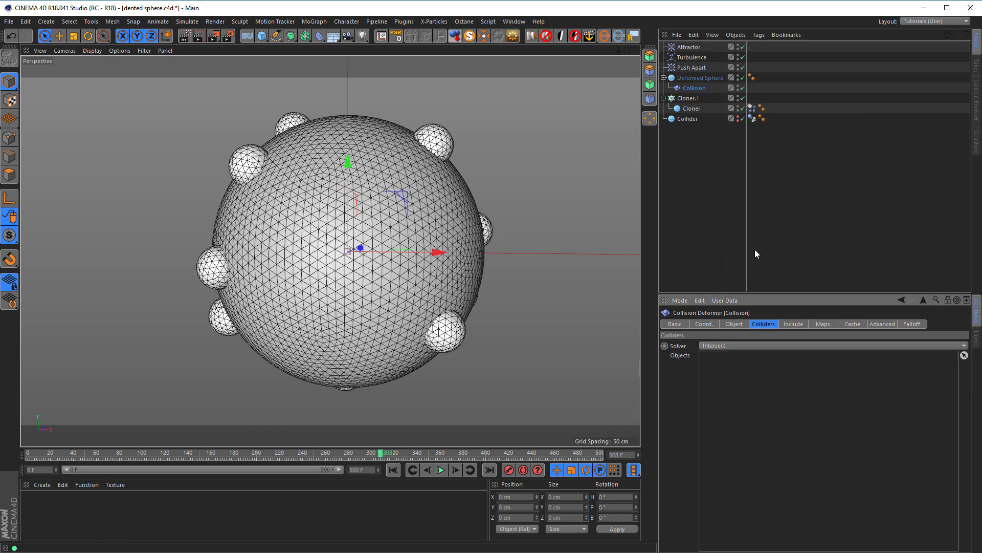
pyautogui.click(721, 347)
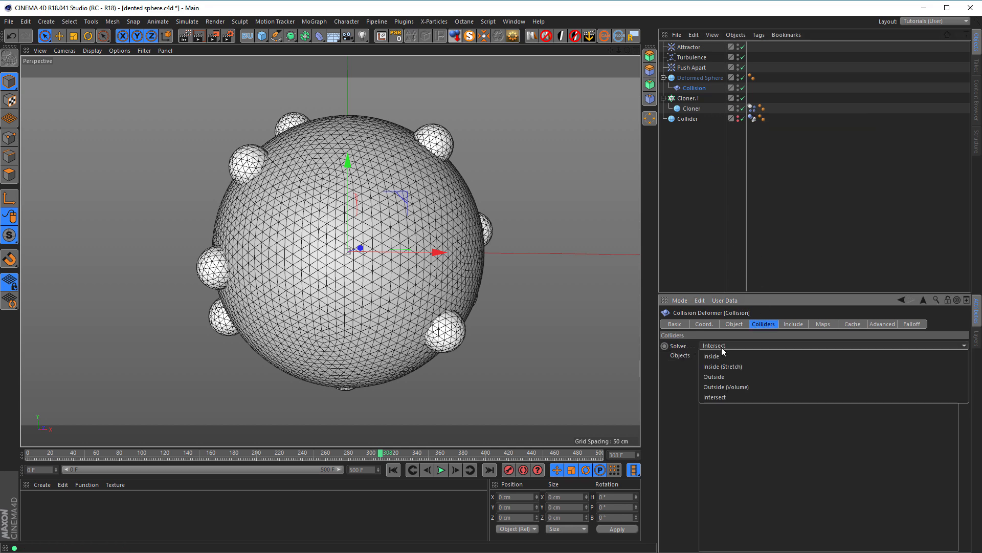
pyautogui.click(729, 377)
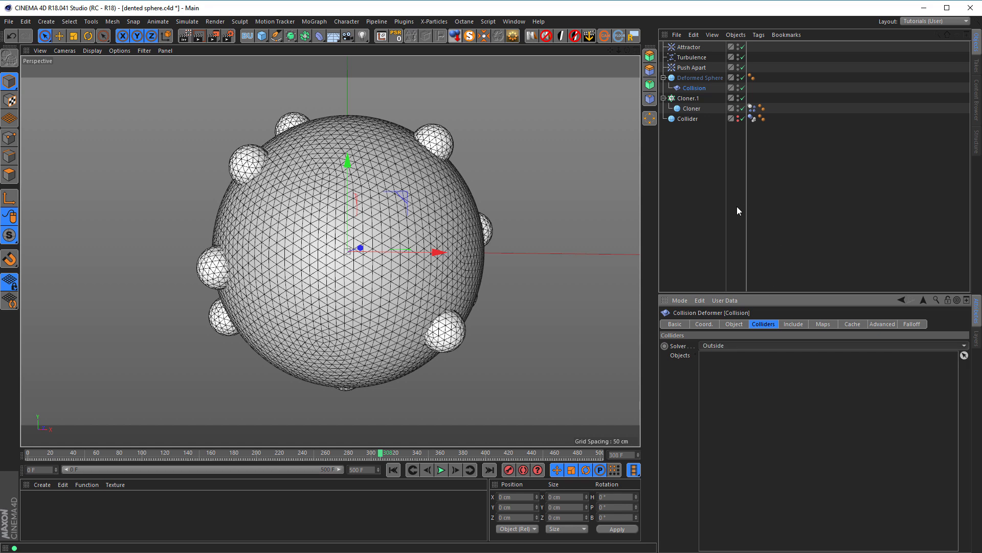
# Step: Try the small Cloner sphere as the Collision deformer's collider object, play the simulation and rewind
pyautogui.click(690, 109)
pyautogui.moveTo(691, 110); pyautogui.dragTo(696, 112)
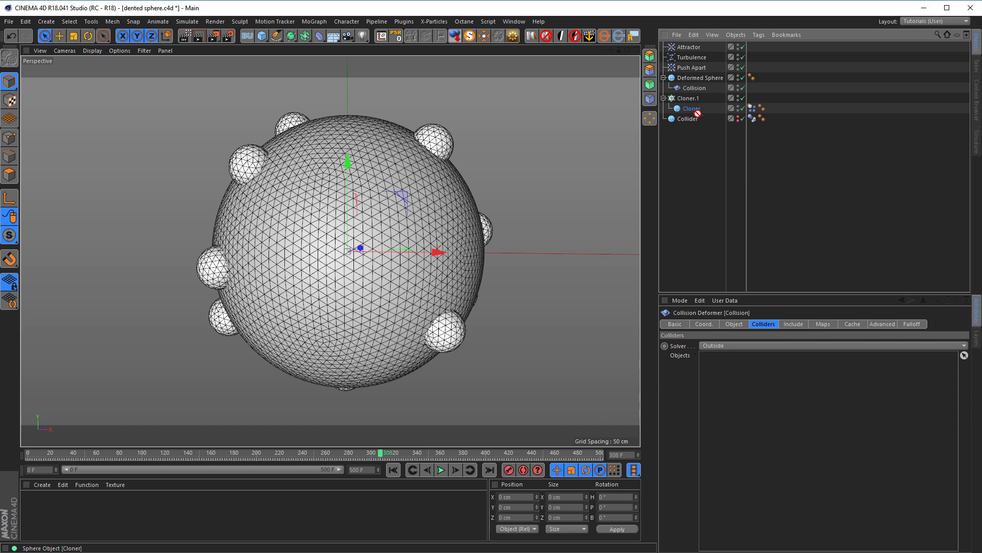
pyautogui.moveTo(743, 368); pyautogui.dragTo(742, 370)
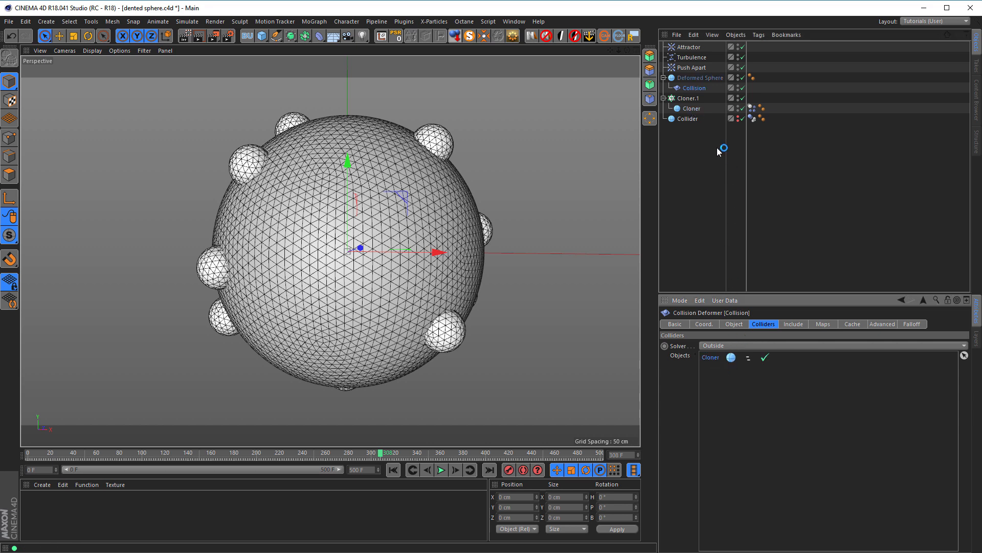
pyautogui.click(441, 470)
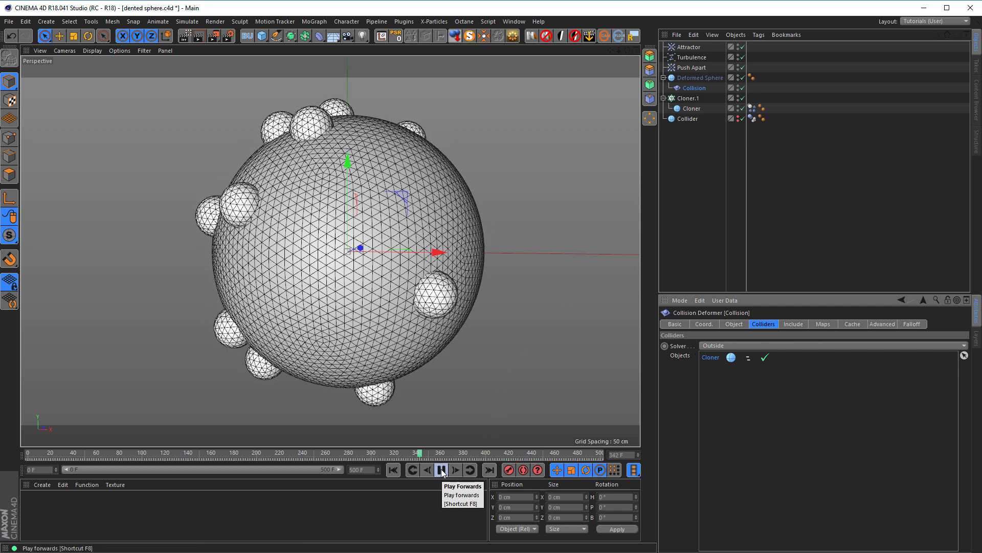
pyautogui.click(441, 469)
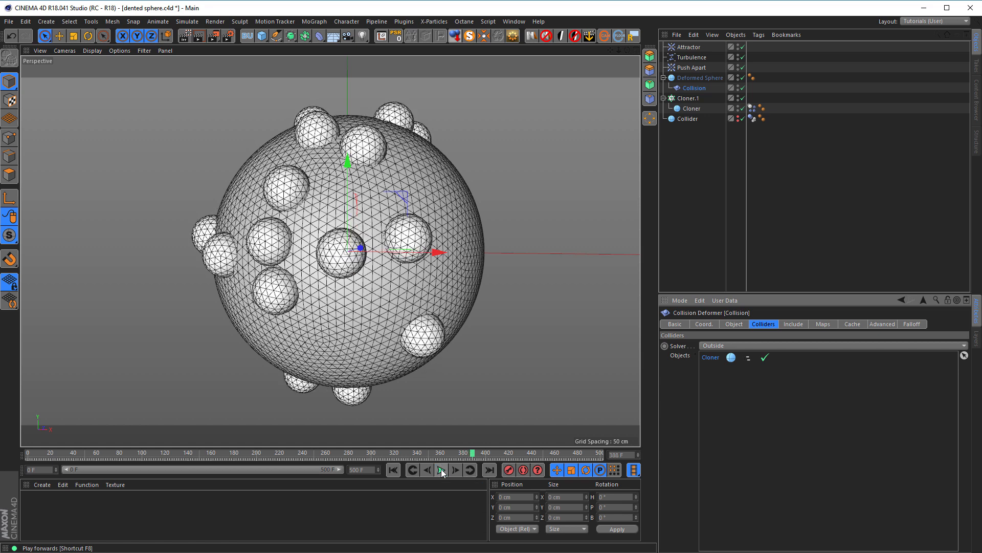
pyautogui.click(393, 470)
# Step: Replace the Cloner sphere in the Collision deformer's collider objects with the parent object Cloner.1
pyautogui.click(752, 108)
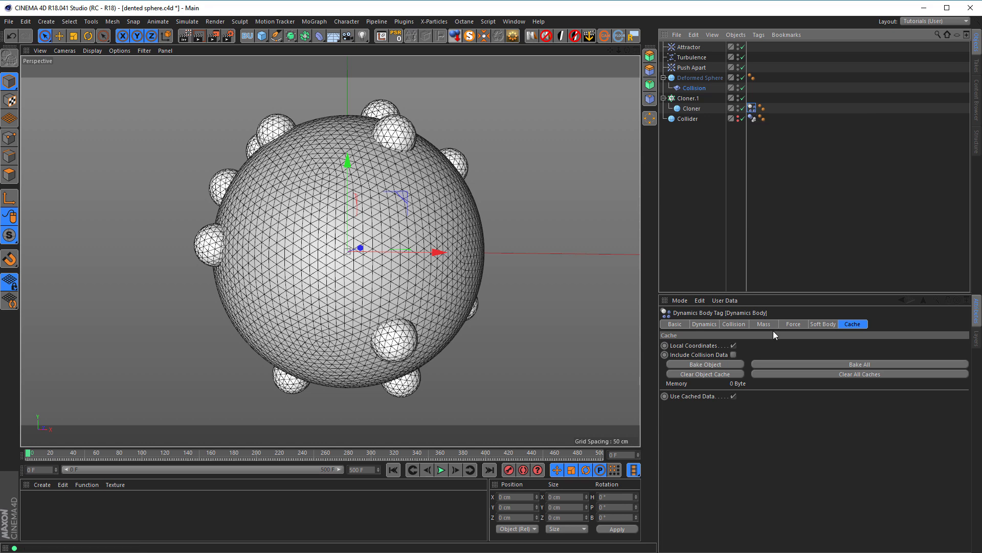
pyautogui.click(736, 325)
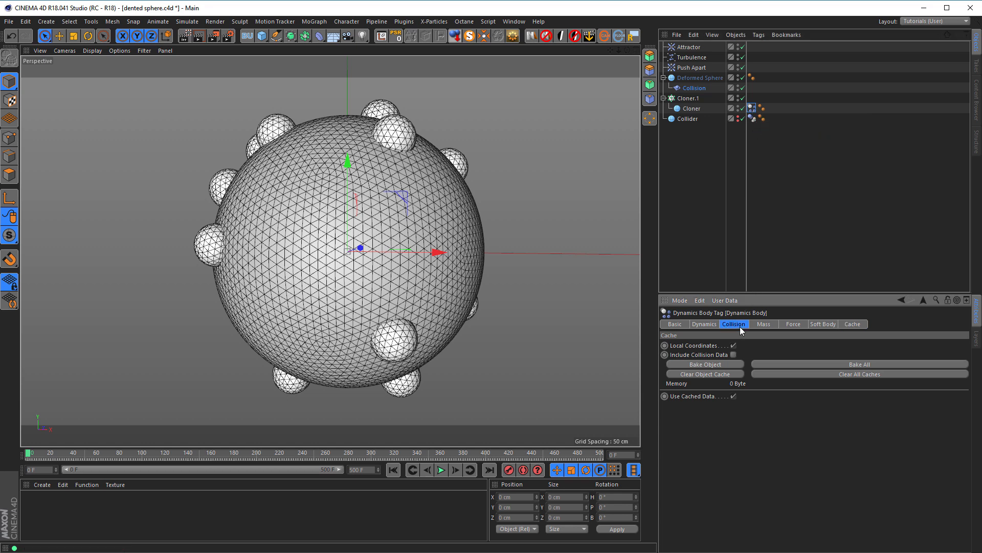
pyautogui.click(692, 89)
pyautogui.click(713, 357)
pyautogui.press('Delete')
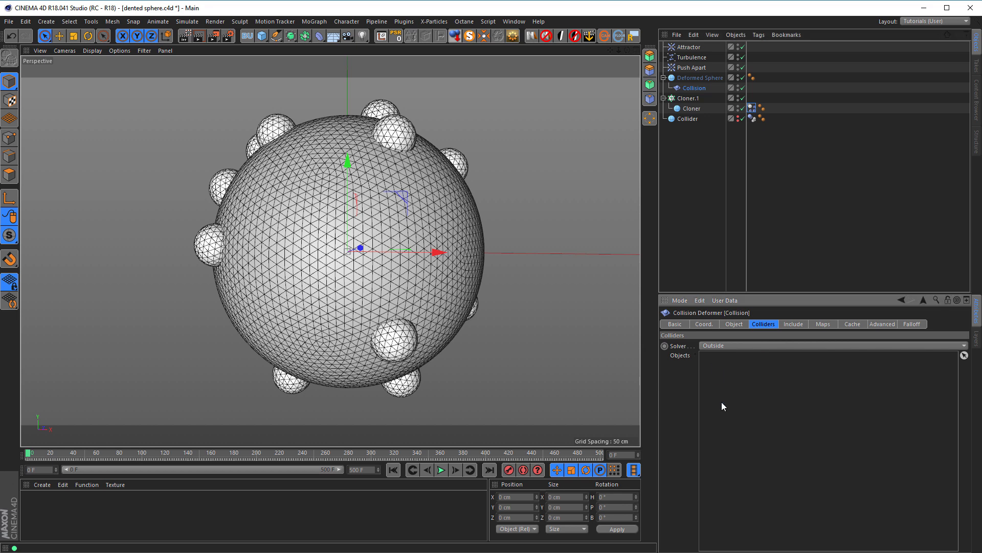
pyautogui.moveTo(696, 99); pyautogui.dragTo(741, 377)
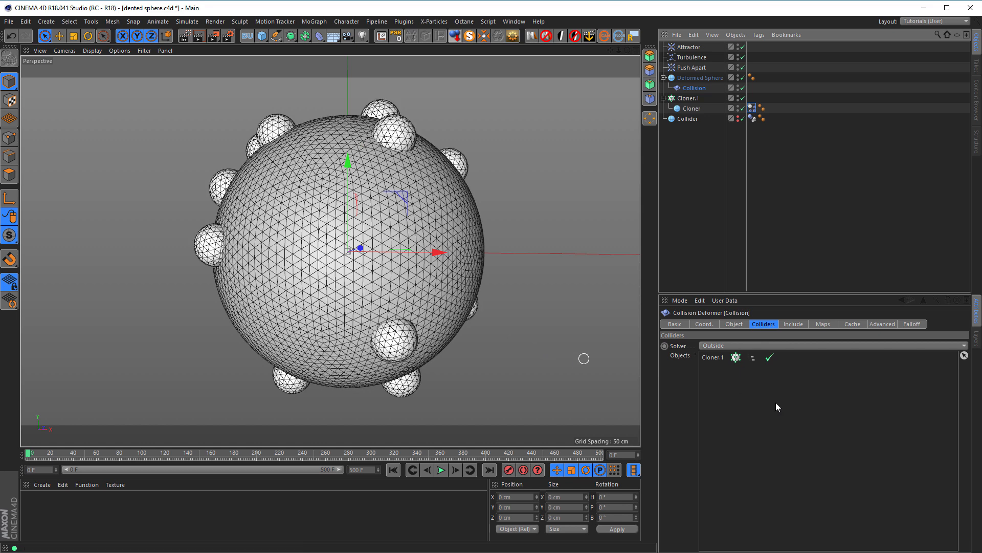
# Step: Play the simulation twice with Cloner.1 as the collider object and rewind to the first frame
pyautogui.click(441, 471)
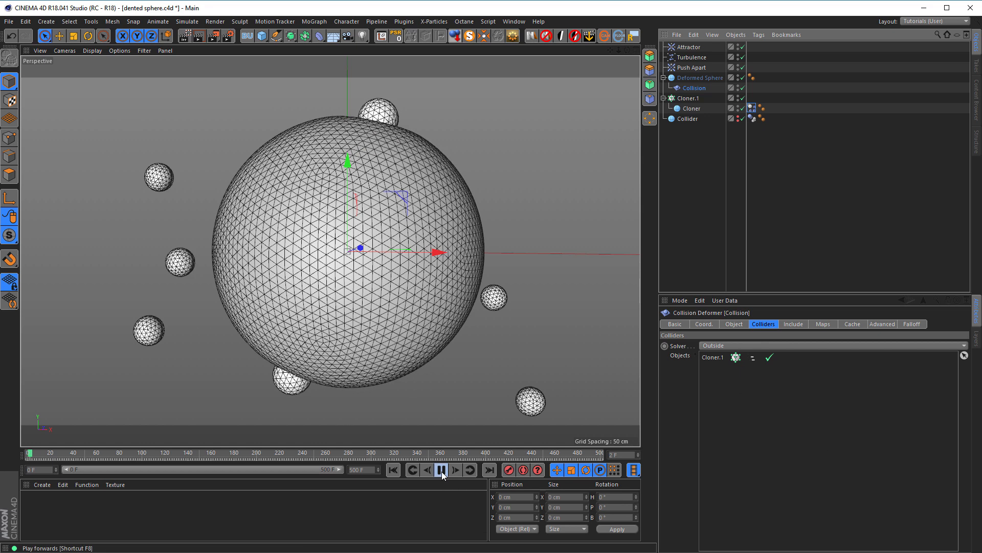
pyautogui.click(443, 476)
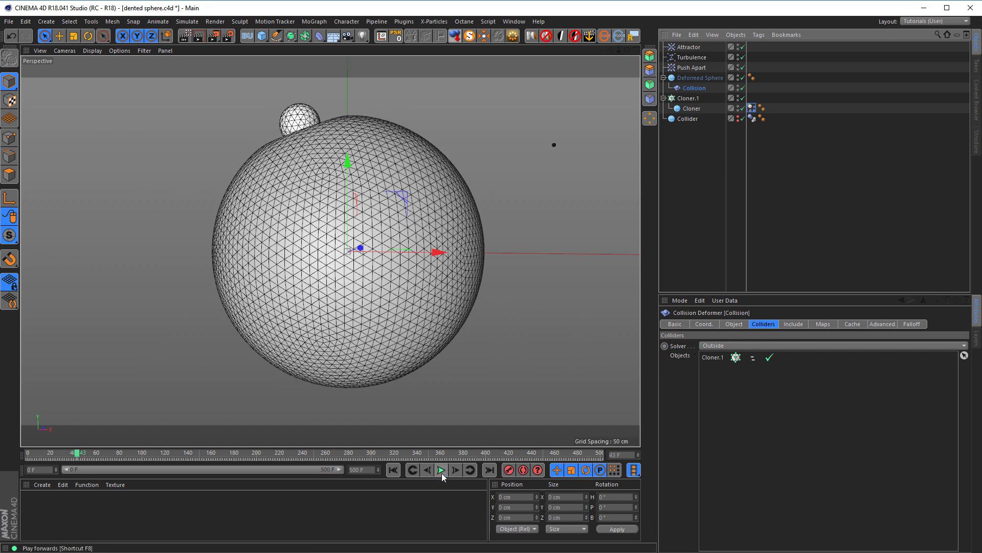
pyautogui.click(393, 470)
pyautogui.click(443, 471)
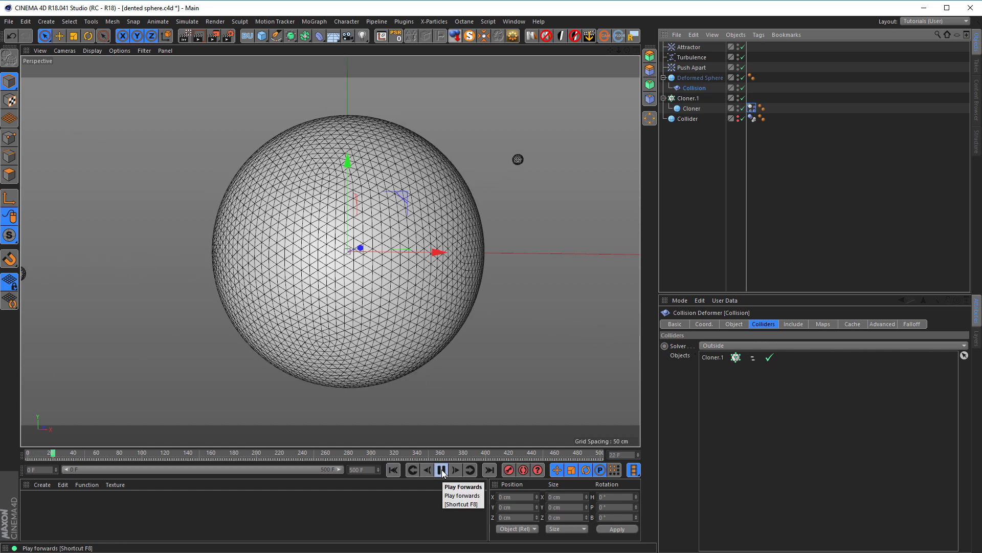
pyautogui.click(442, 470)
pyautogui.click(393, 471)
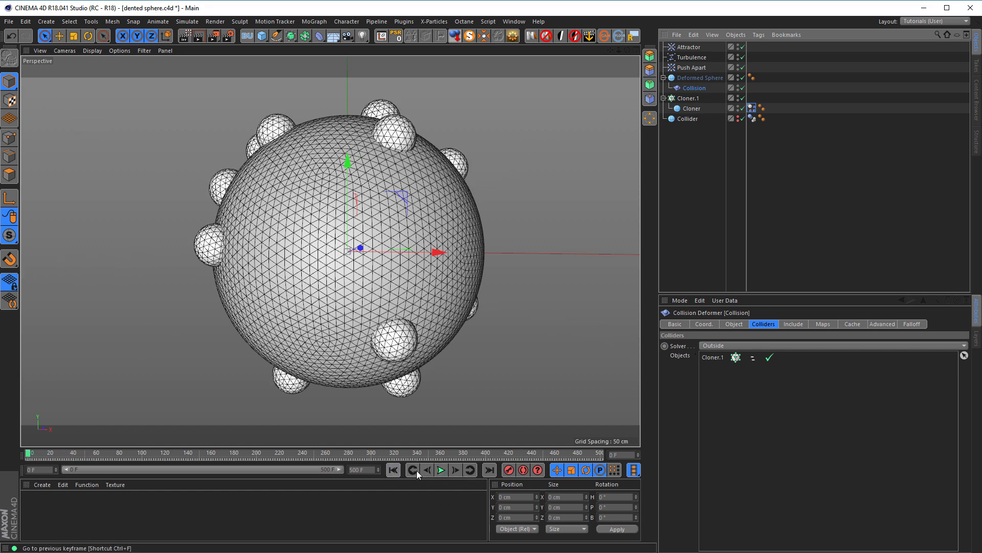
# Step: Move the Dynamics Body tag from the Cloner sphere to Cloner.1 and set its Inherit Tag to Apply Tag to Children
pyautogui.click(752, 109)
pyautogui.moveTo(752, 109); pyautogui.dragTo(751, 99)
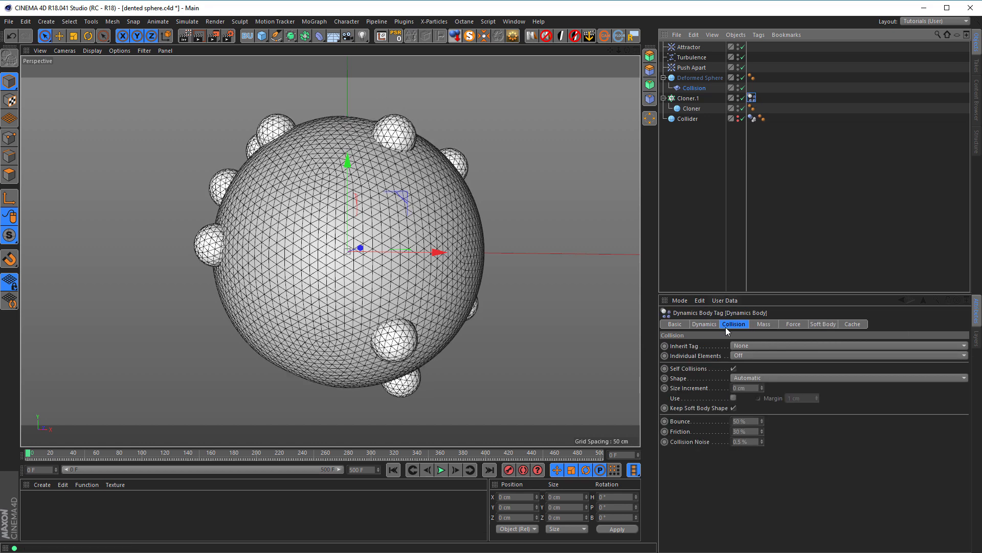
pyautogui.click(739, 345)
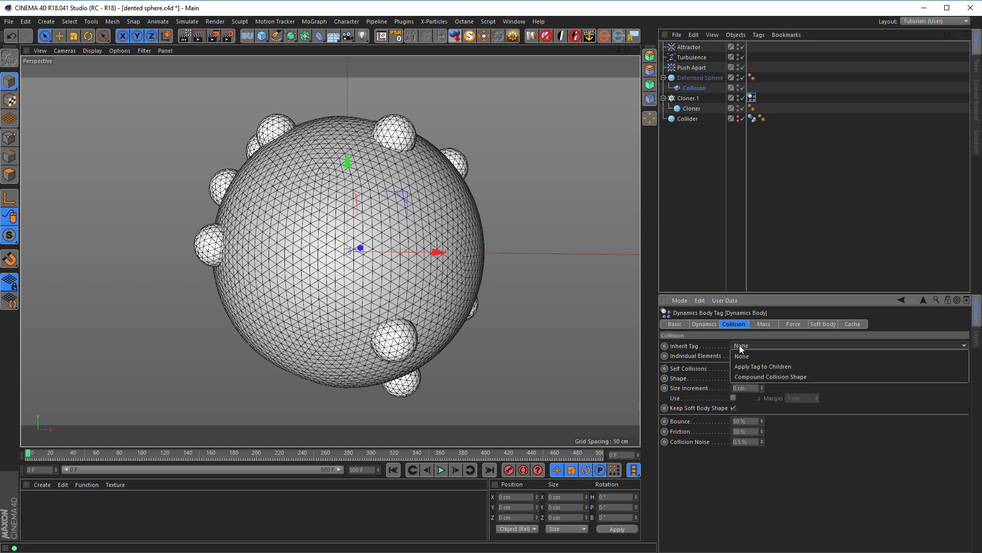
pyautogui.click(760, 364)
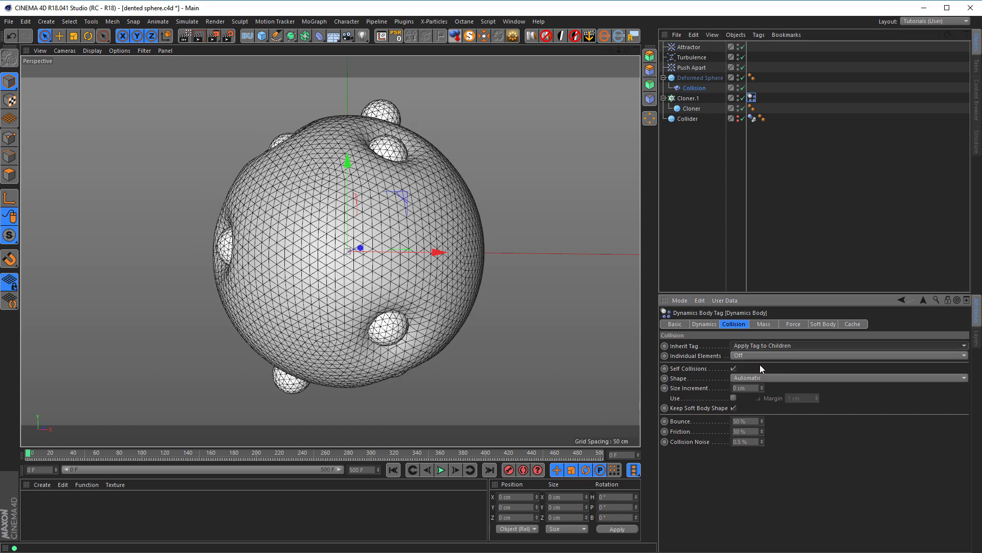
# Step: Test the simulation, rewind it, and set the Dynamics Body tag's Individual Elements to Top Level
pyautogui.click(441, 469)
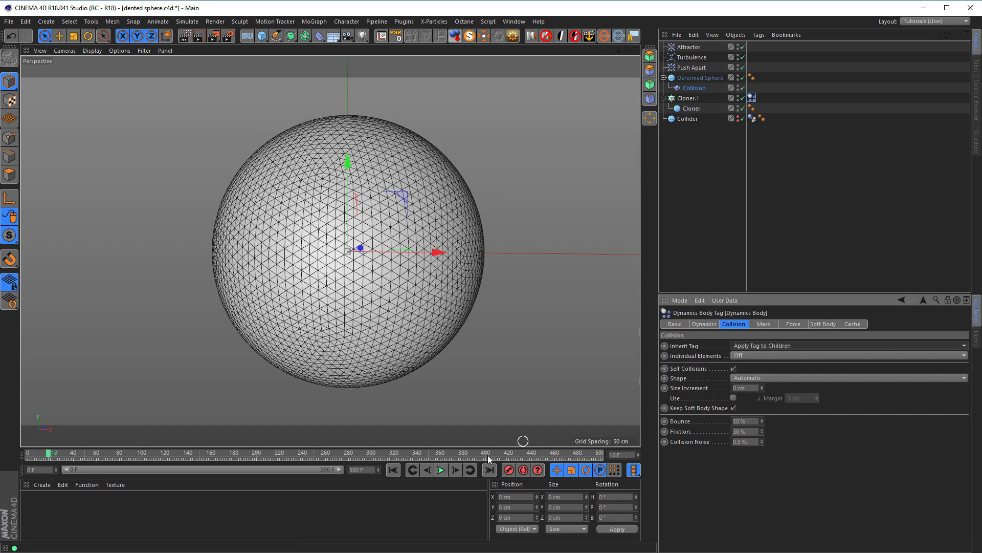
pyautogui.click(393, 470)
pyautogui.click(750, 355)
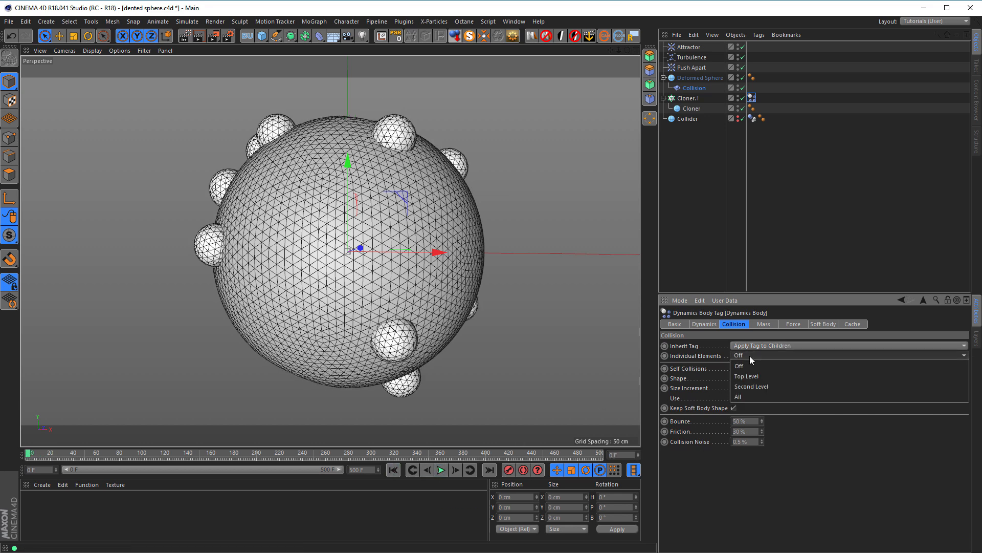
pyautogui.click(750, 375)
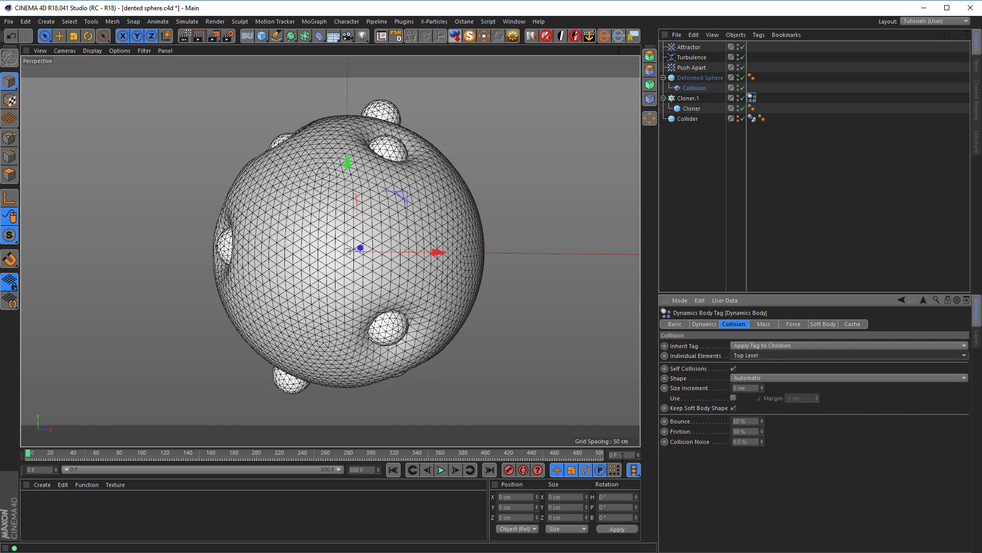
# Step: Test the simulation briefly with Individual Elements at Top Level and rewind to the first frame
pyautogui.click(441, 469)
pyautogui.click(441, 470)
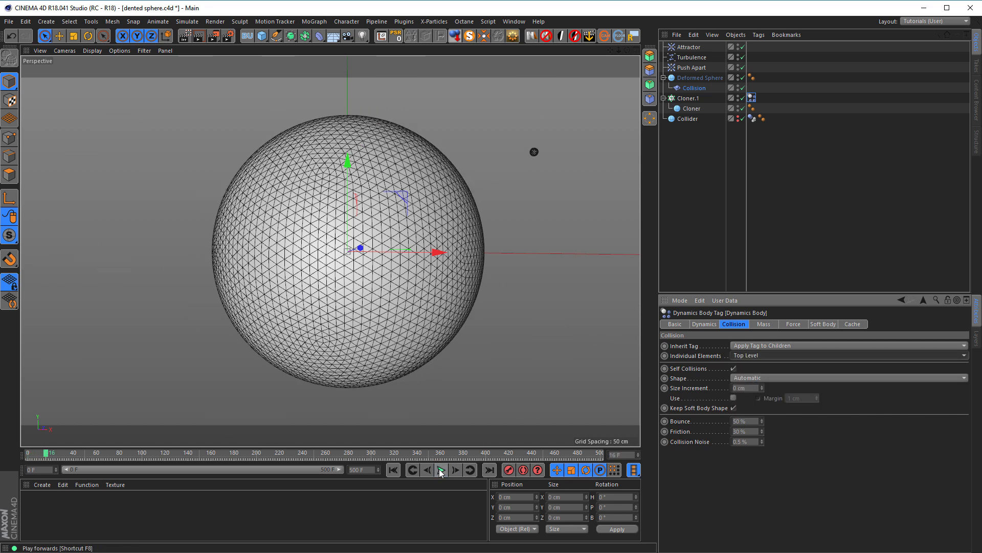
pyautogui.click(395, 470)
# Step: Set the Dynamics Body tag's Individual Elements to All, then run the simulation briefly and rewind it
pyautogui.click(773, 354)
pyautogui.click(759, 396)
pyautogui.click(441, 470)
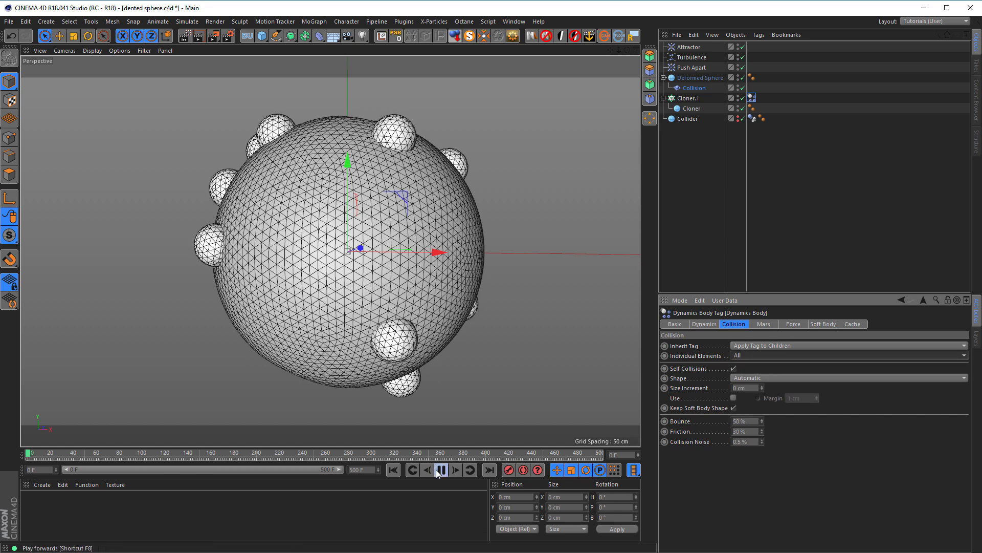
pyautogui.click(441, 469)
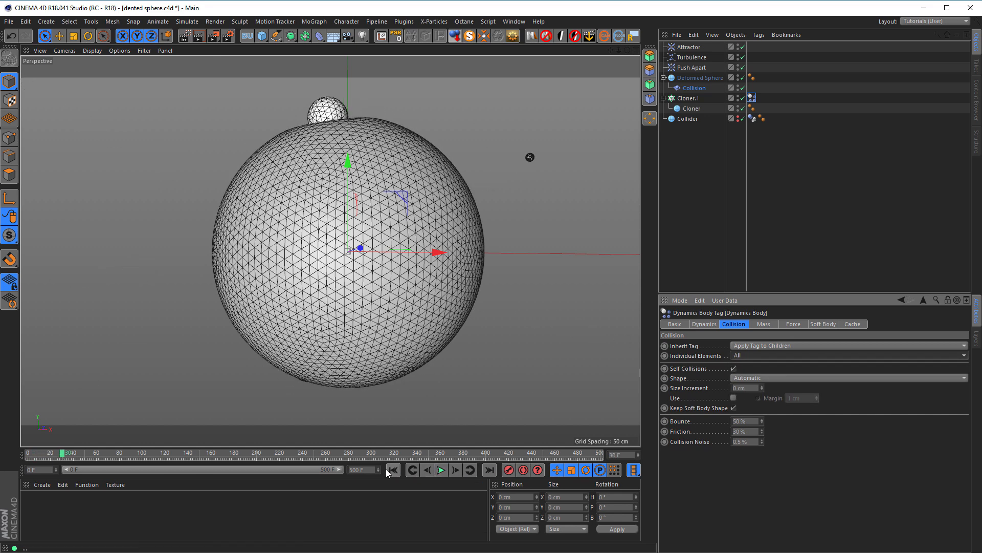
pyautogui.click(395, 470)
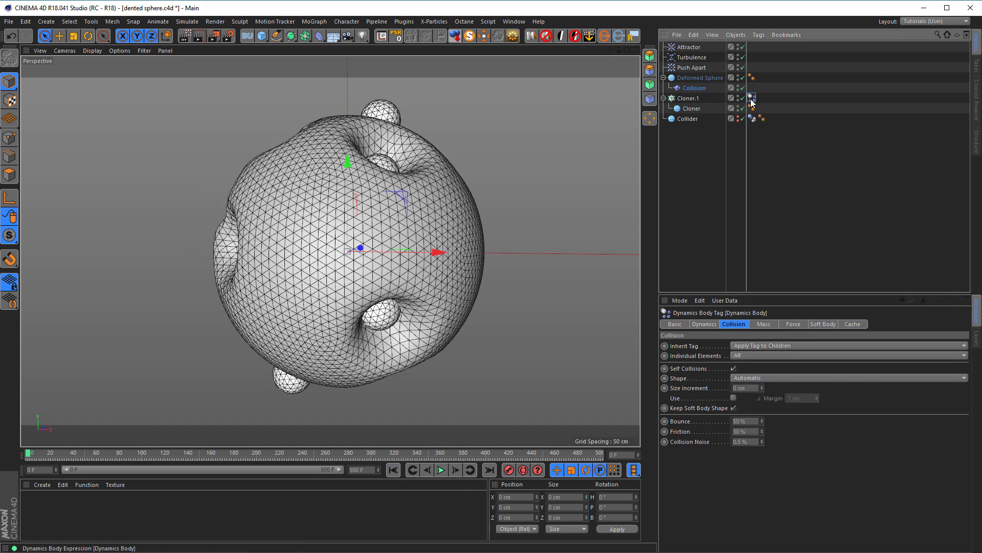
# Step: Move the Dynamics Body tag back to the Cloner sphere and remove Cloner.1 from the Collision deformer's collider objects
pyautogui.moveTo(751, 113); pyautogui.dragTo(752, 110)
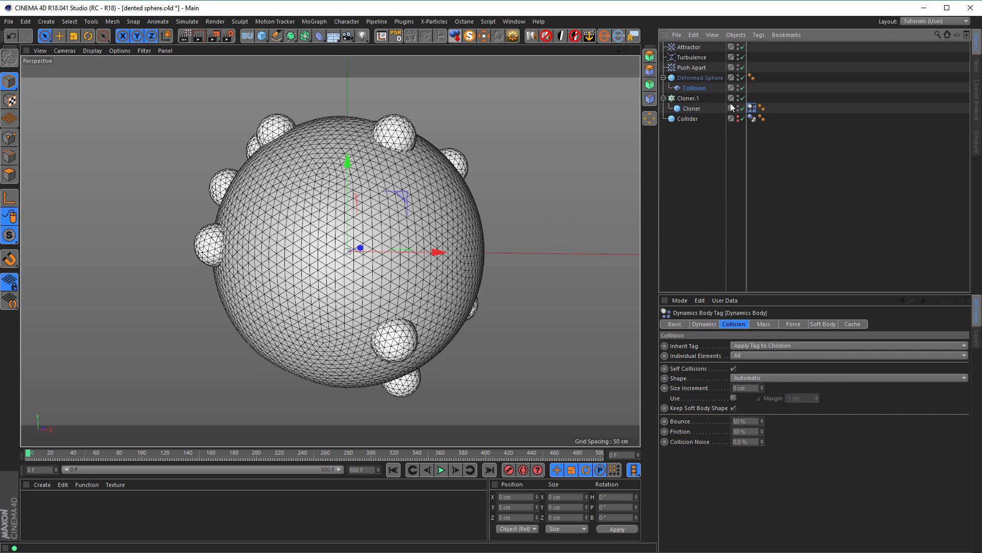
pyautogui.click(694, 88)
pyautogui.click(713, 356)
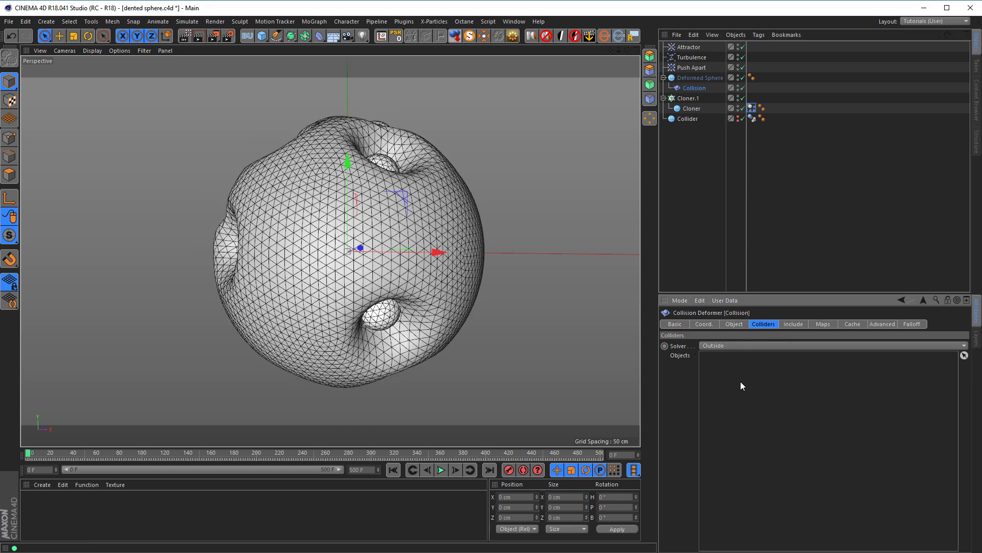
# Step: Set the Cloner sphere's Dynamics Body tag to Inherit Tag None and Individual Elements Off
pyautogui.click(752, 108)
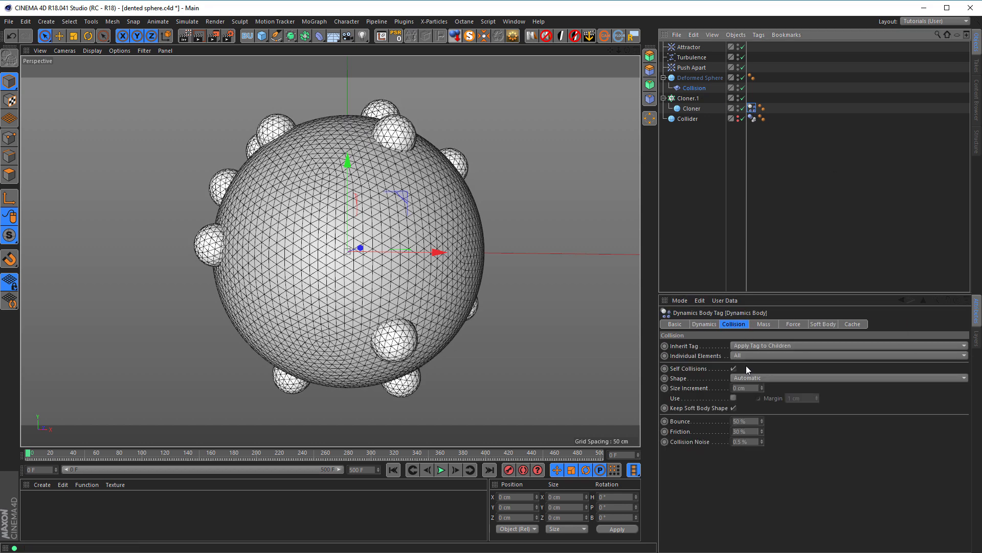
pyautogui.click(756, 344)
pyautogui.click(756, 355)
pyautogui.click(756, 354)
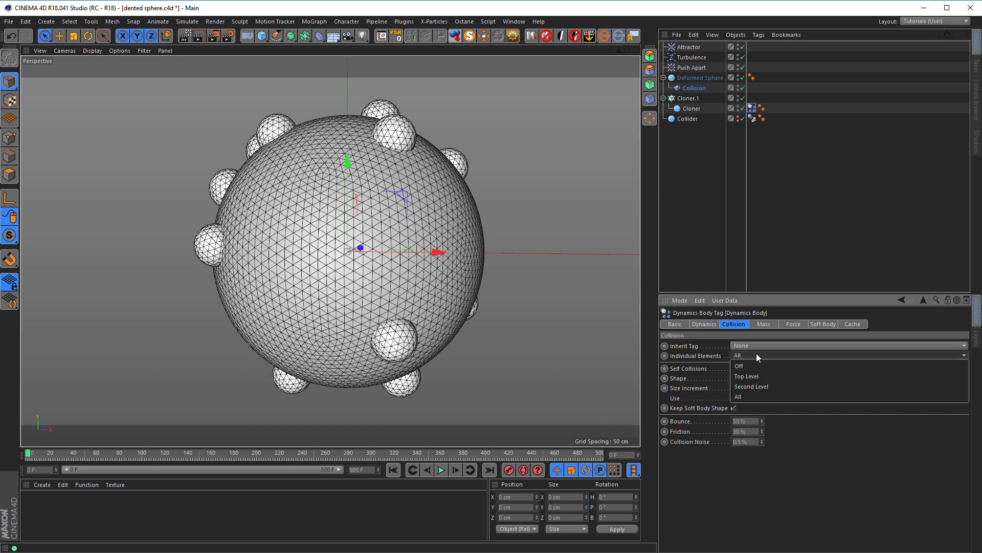
pyautogui.click(753, 365)
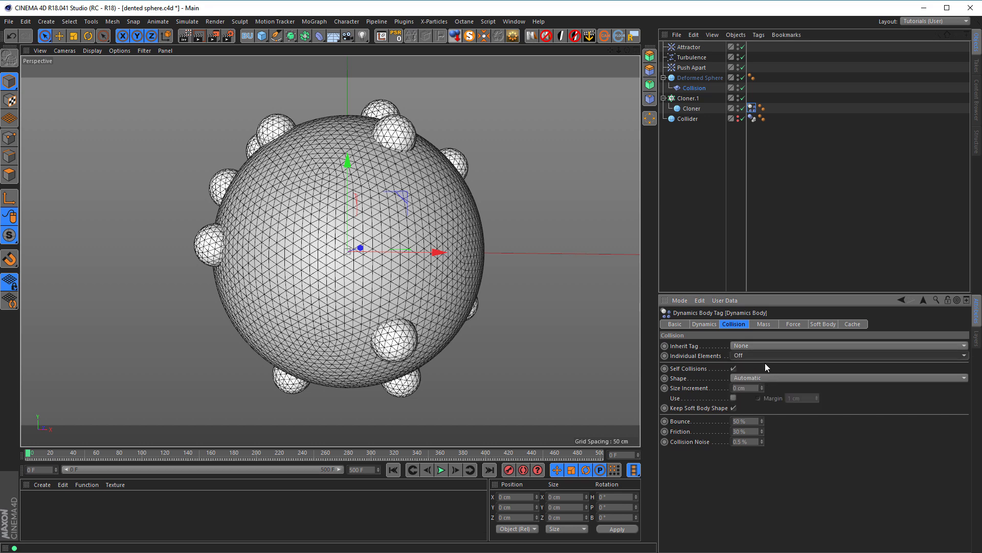
# Step: Move Cloner.1 below Collider, duplicate it with its child sphere, and disable the original cloner and its sphere
pyautogui.click(690, 99)
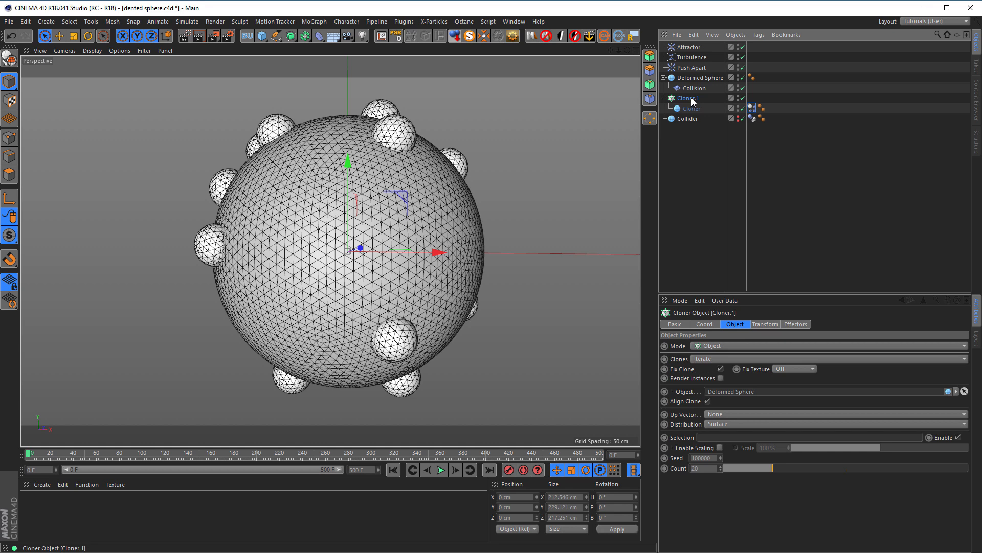
pyautogui.moveTo(690, 99); pyautogui.dragTo(688, 135)
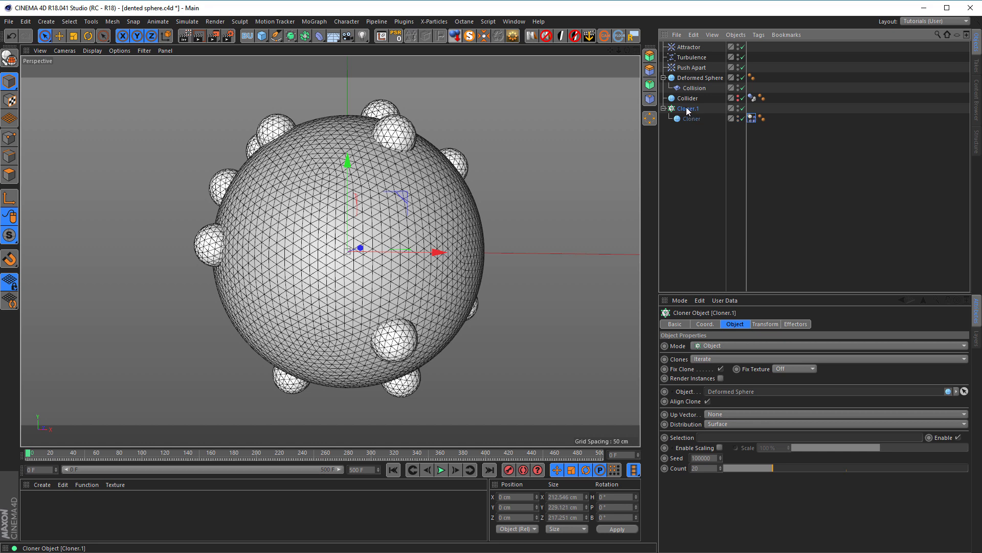
pyautogui.keyDown('ctrl'); pyautogui.moveTo(693, 114); pyautogui.dragTo(690, 155); pyautogui.keyUp('ctrl')
pyautogui.click(743, 108)
pyautogui.click(743, 119)
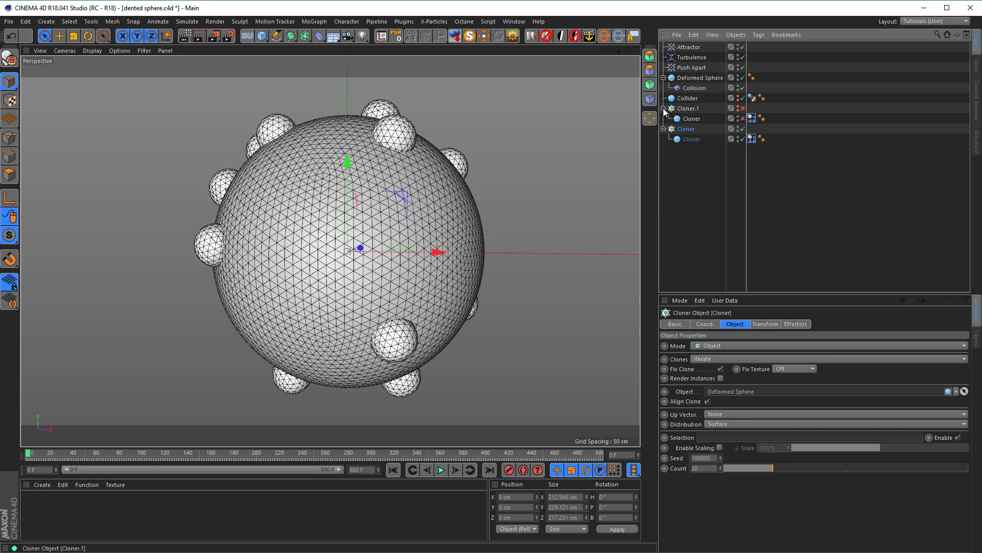
# Step: Turn off dynamics on the original sphere's Dynamics Body tag and collapse the Cloner.1 hierarchy
pyautogui.click(751, 118)
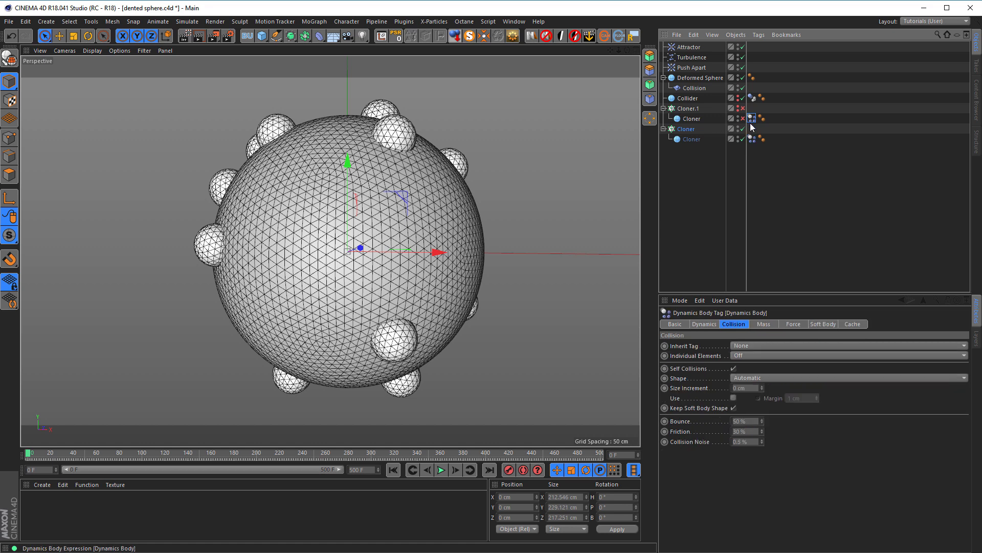
pyautogui.click(702, 323)
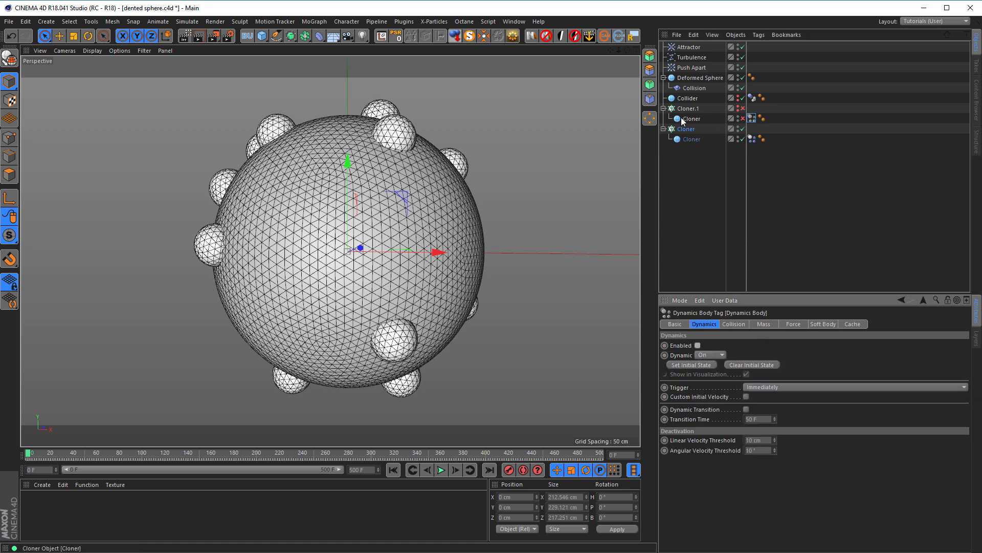
pyautogui.click(664, 108)
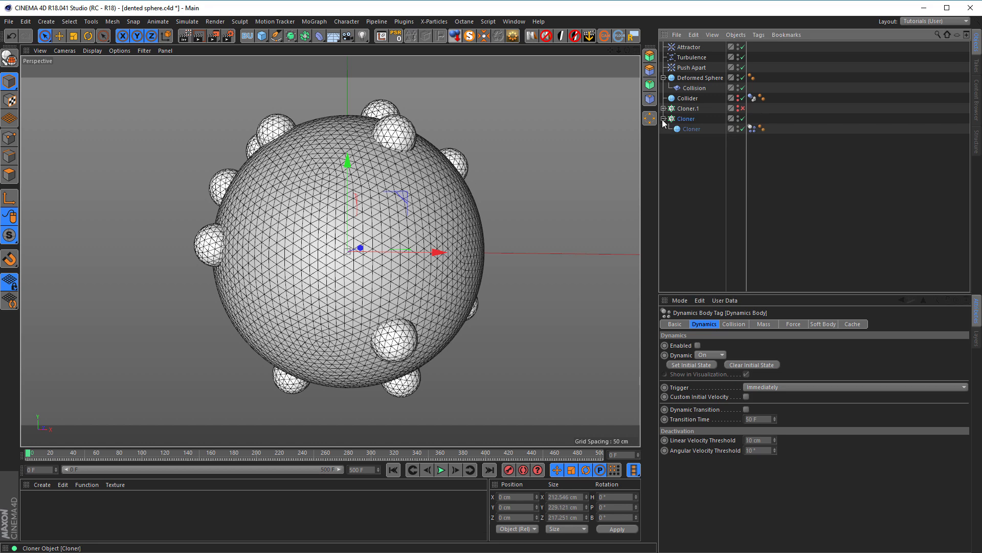
# Step: Make the duplicated Cloner editable and expand its hierarchy to show all the individual spheres
pyautogui.click(688, 122)
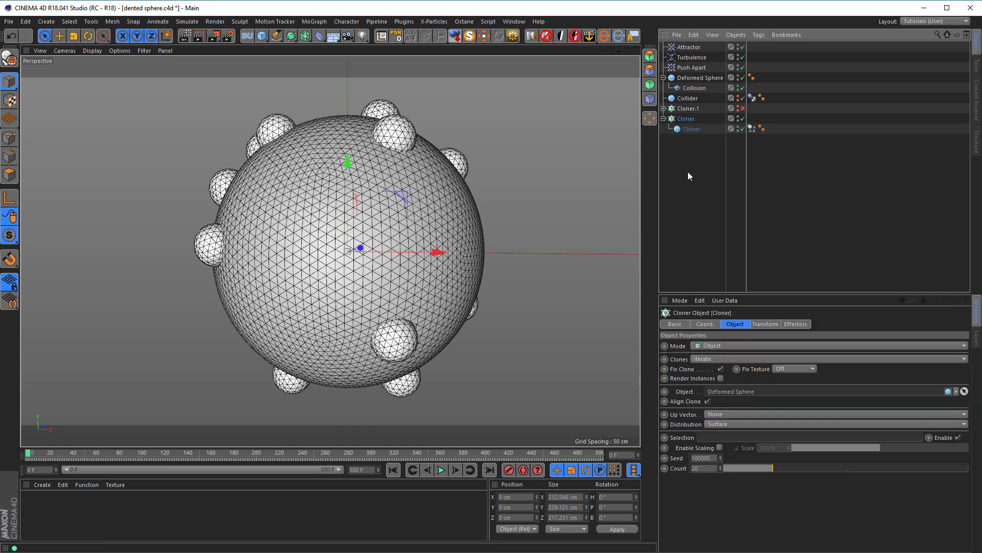
pyautogui.press('c')
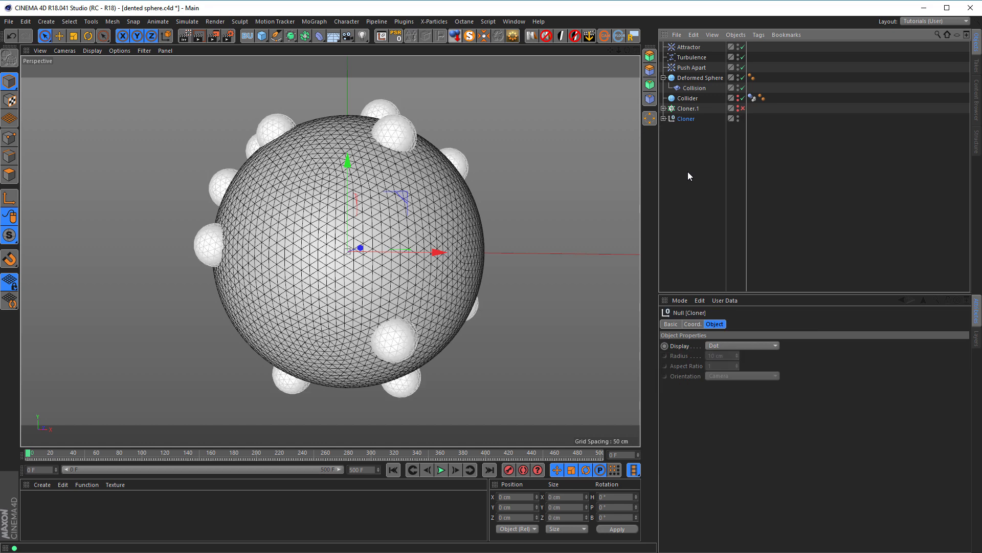
pyautogui.click(663, 118)
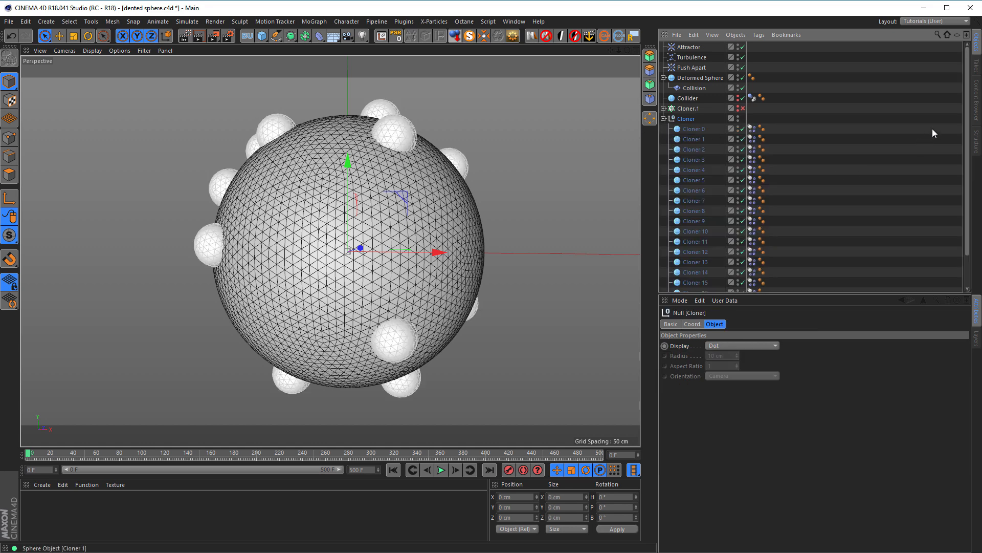
pyautogui.scroll(-2, 947, 148)
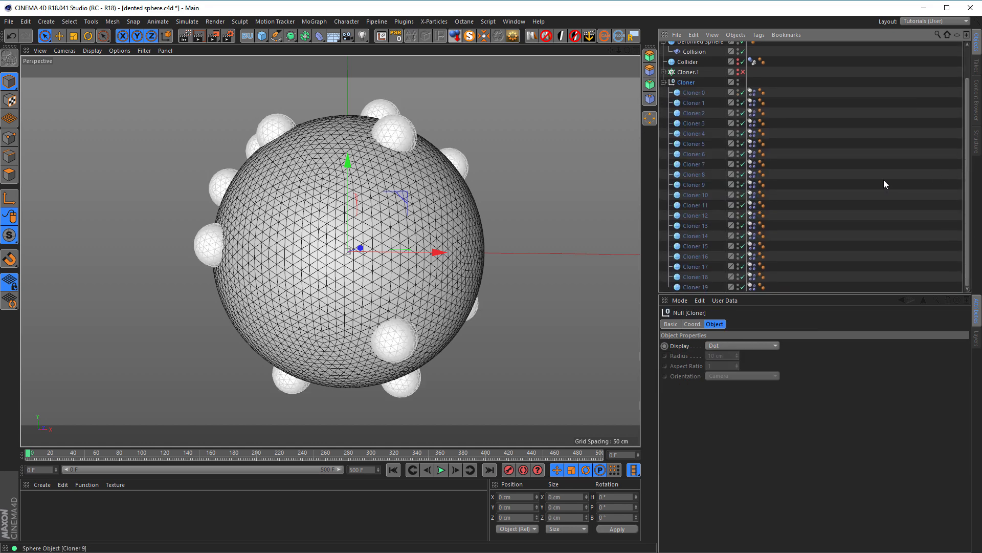
# Step: Play the simulation with the individual editable spheres and rewind to the first frame
pyautogui.click(441, 471)
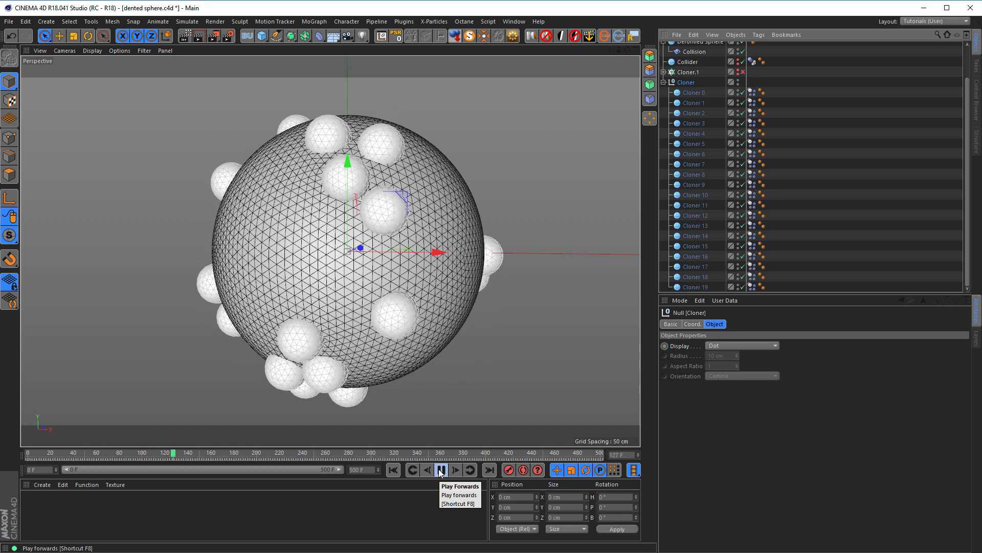
pyautogui.click(441, 470)
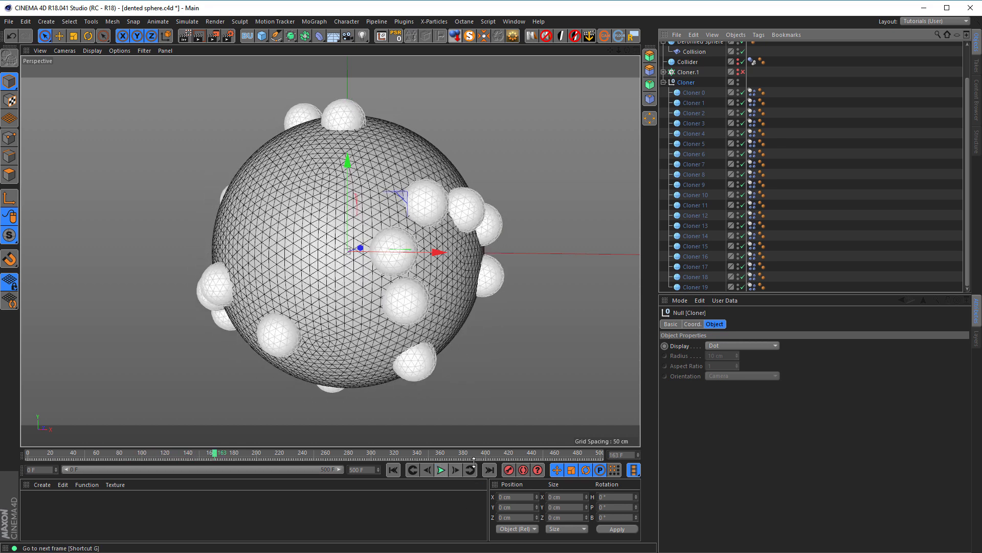
pyautogui.click(393, 470)
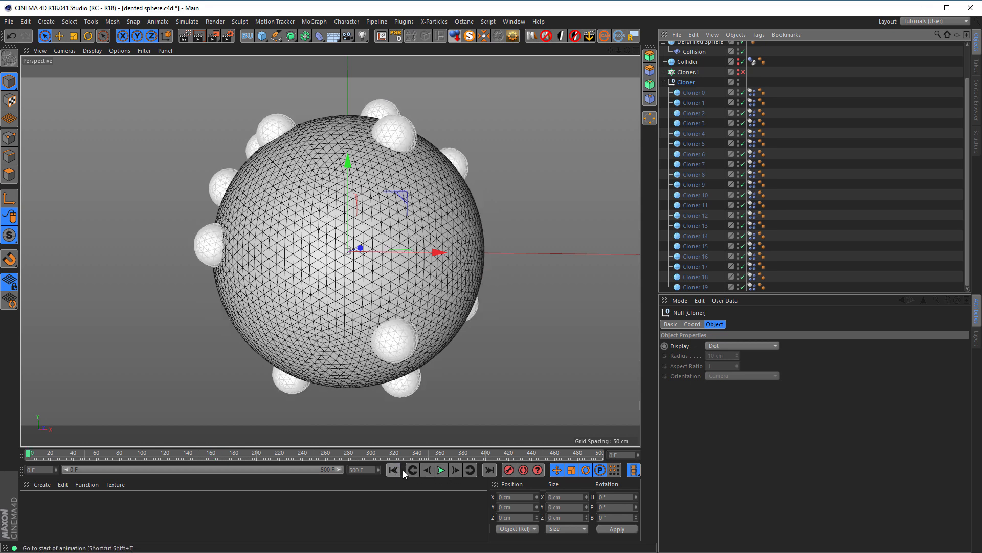
pyautogui.click(696, 52)
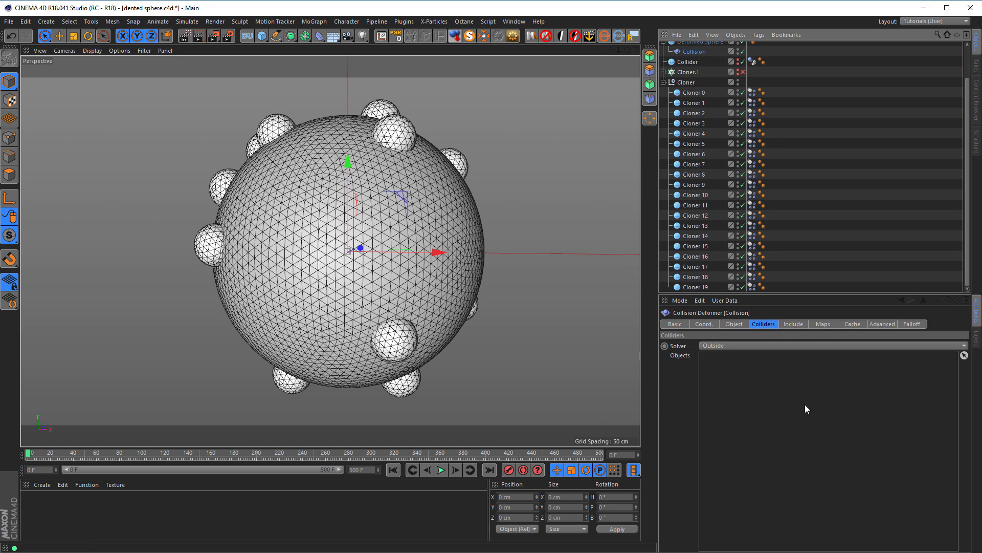
pyautogui.click(697, 92)
pyautogui.keyDown('shift'); pyautogui.click(691, 287); pyautogui.keyUp('shift')
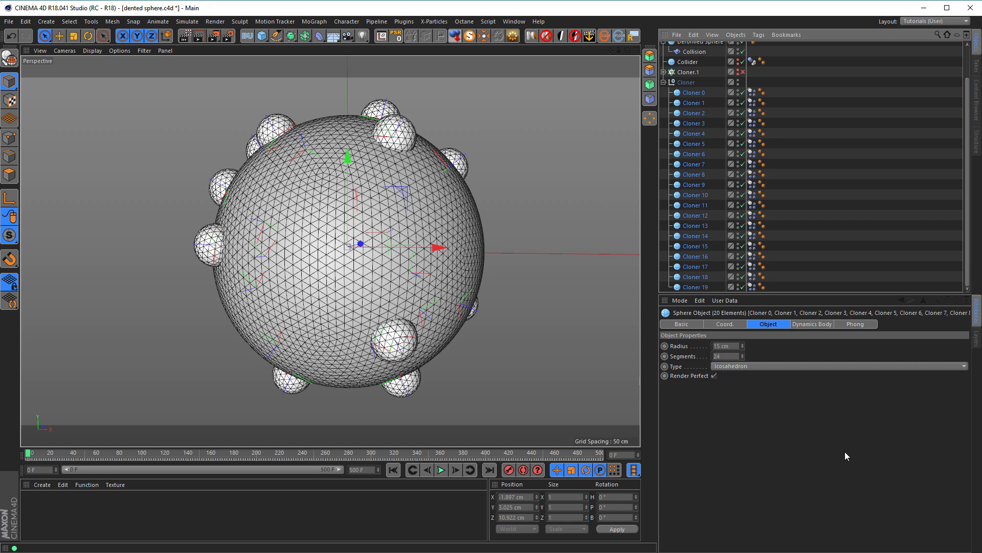
# Step: Add spheres Cloner 0 to Cloner 19 to the Collision deformer's collider objects using a separate Attributes window, then close it
pyautogui.click(690, 53)
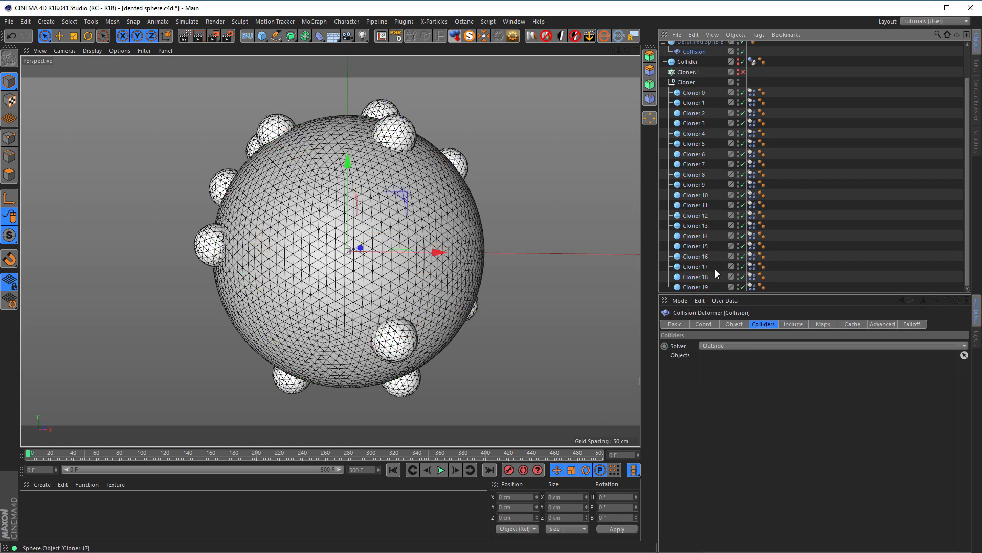
pyautogui.click(967, 301)
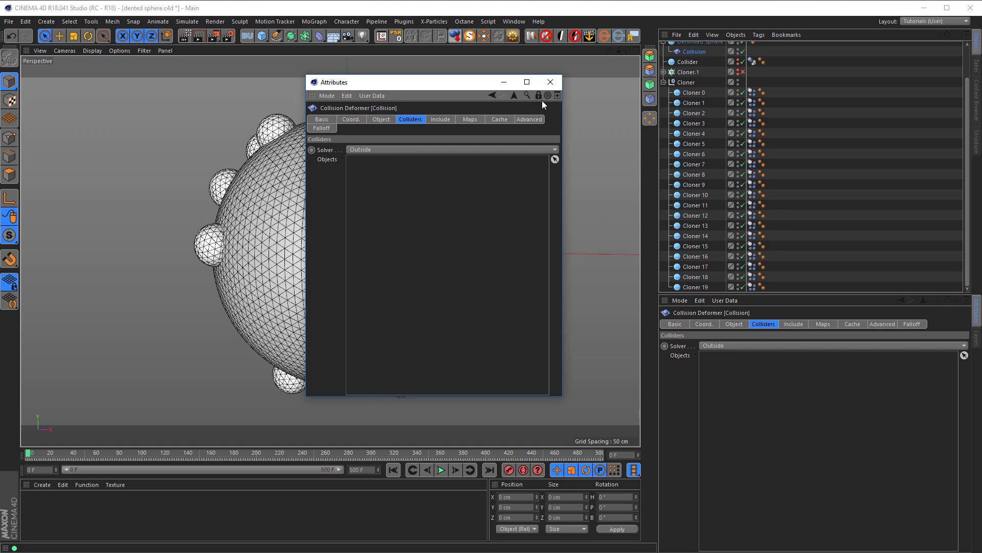
pyautogui.click(692, 93)
pyautogui.keyDown('shift'); pyautogui.click(704, 287); pyautogui.keyUp('shift')
pyautogui.moveTo(705, 286); pyautogui.dragTo(386, 268)
pyautogui.click(525, 80)
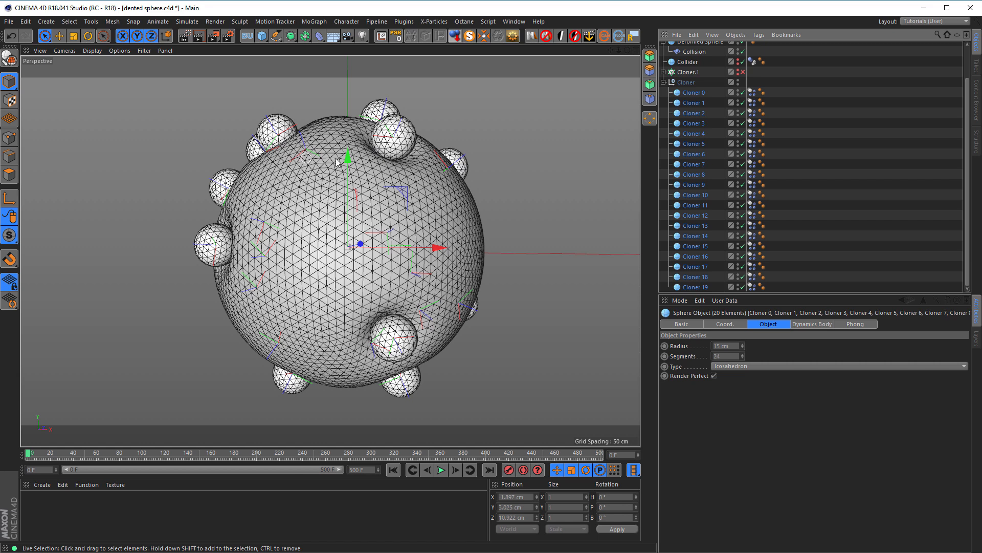
# Step: Play the simulation with all the individual spheres denting the large sphere and rewind it
pyautogui.click(441, 469)
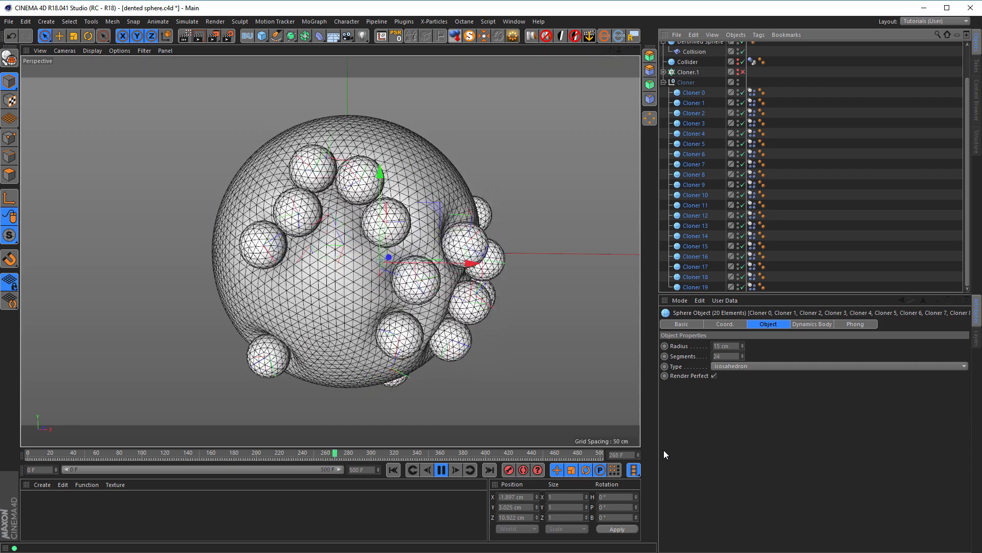
pyautogui.click(442, 469)
pyautogui.click(394, 469)
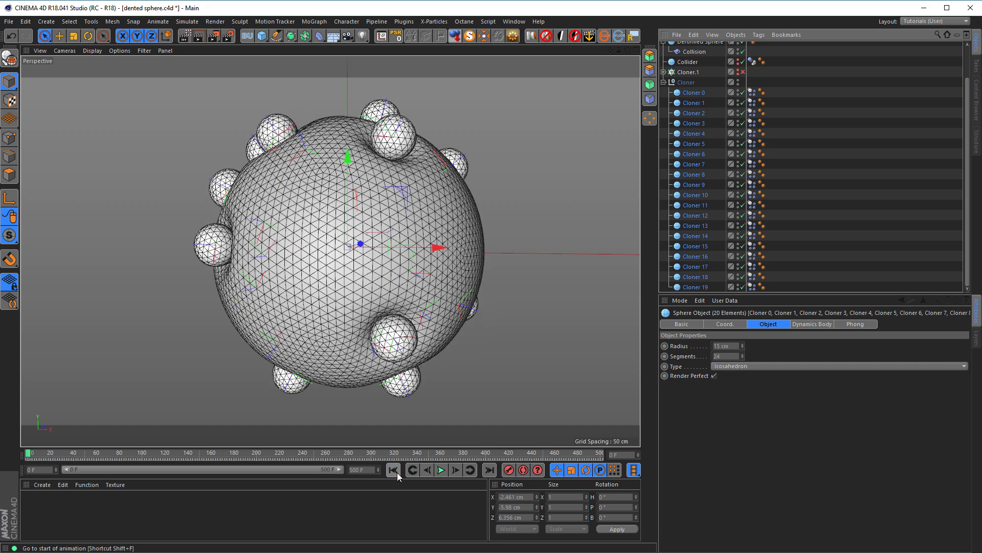
# Step: Try scaling the Cloner null that holds the individual spheres
pyautogui.click(688, 80)
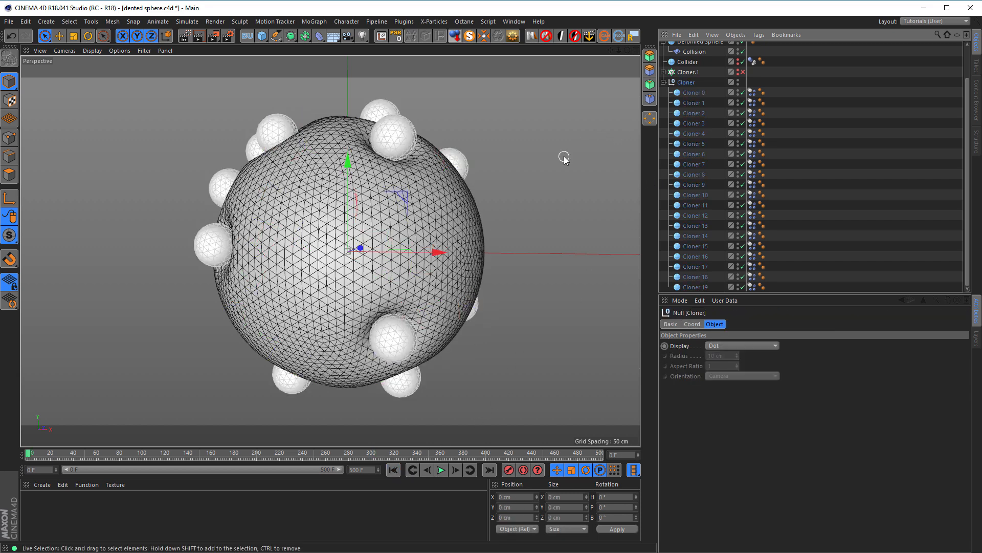
pyautogui.press('t')
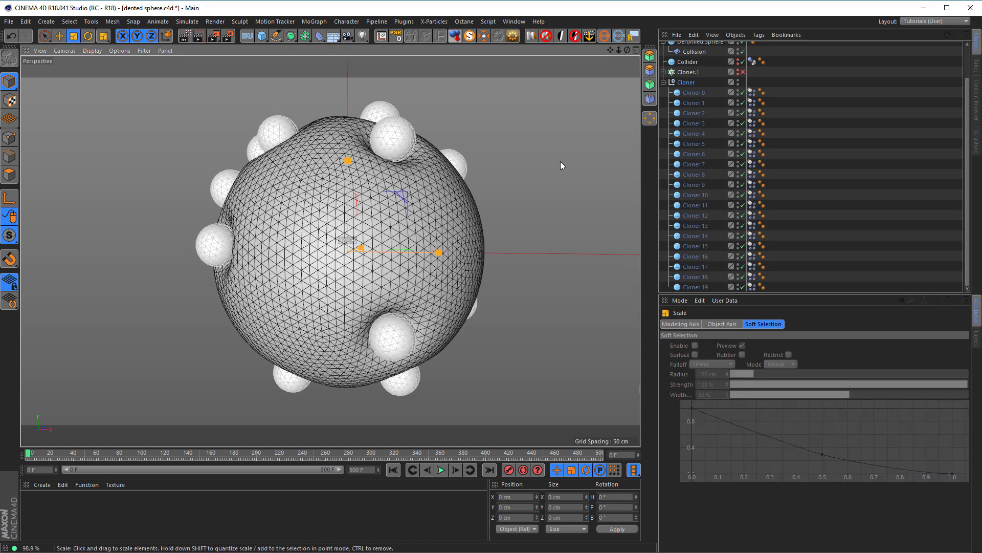
pyautogui.moveTo(531, 183); pyautogui.dragTo(560, 177)
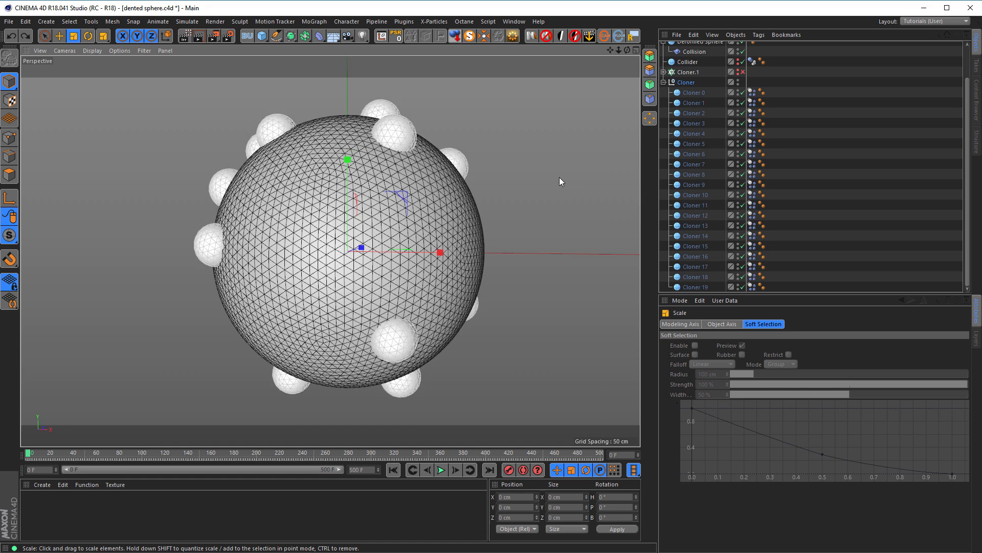
# Step: Run the first few frames of the simulation once more and return to the first frame
pyautogui.click(441, 469)
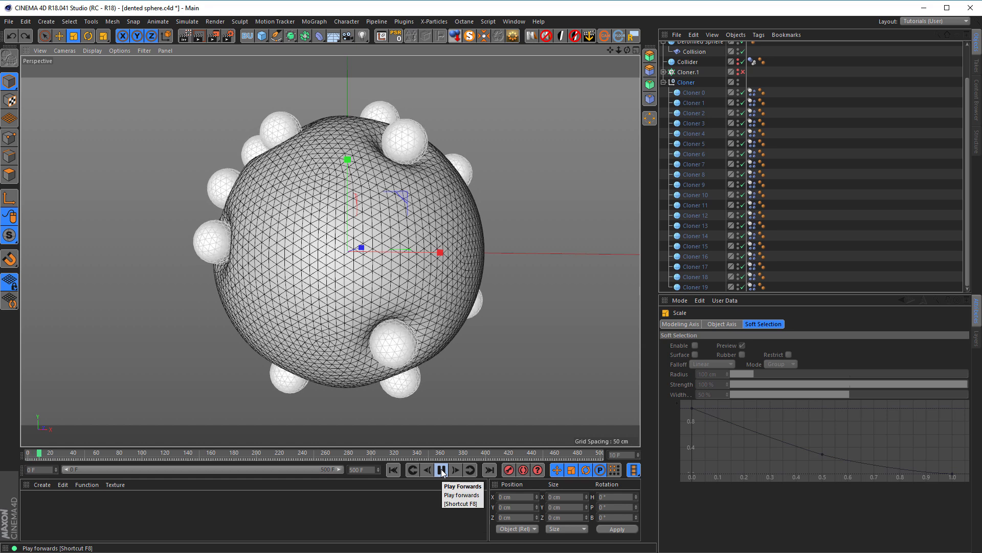
pyautogui.click(441, 470)
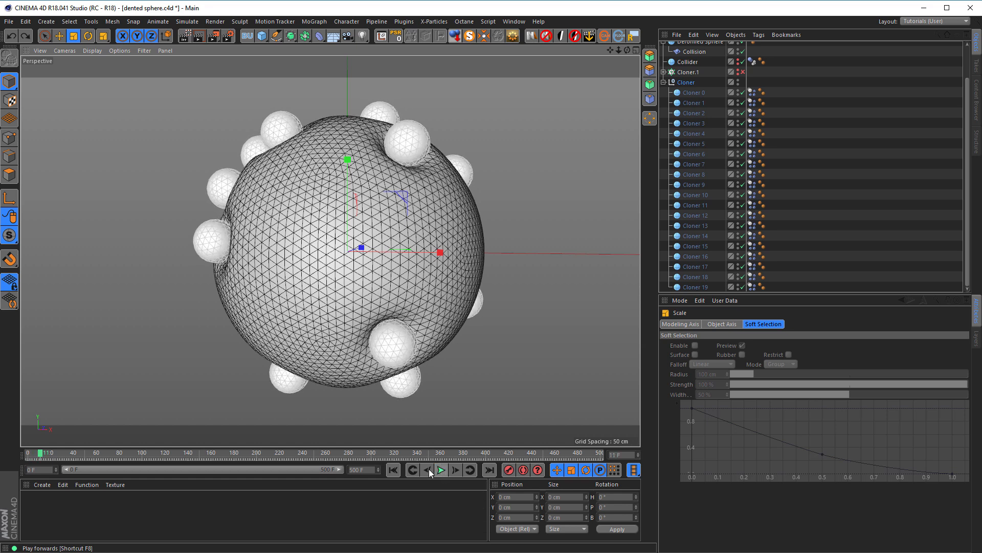
pyautogui.click(393, 469)
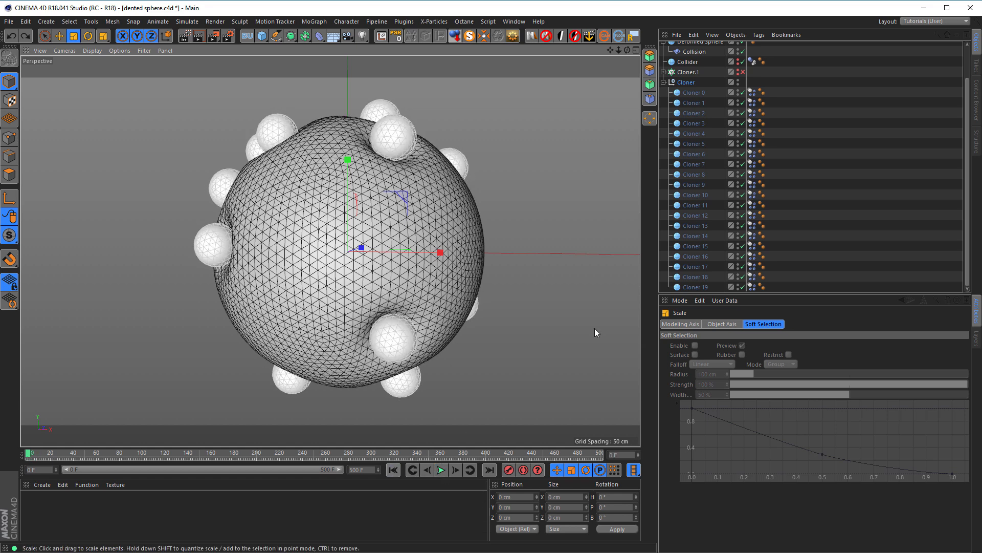
# Step: Shorten the timeline to 300 frames and calculate the cache of the Collision deformer
pyautogui.click(701, 52)
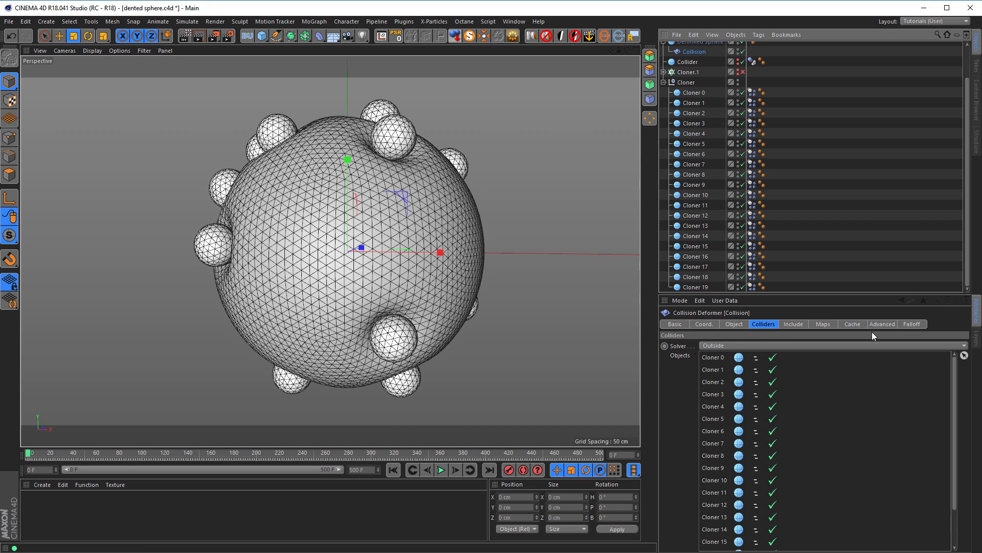
pyautogui.click(846, 323)
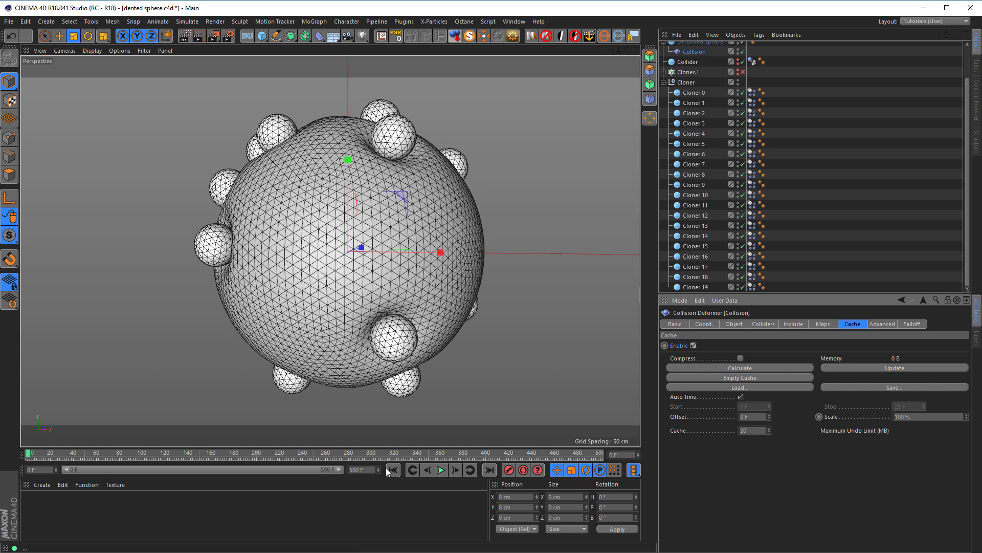
pyautogui.click(348, 470)
pyautogui.write('300')
pyautogui.press('Return')
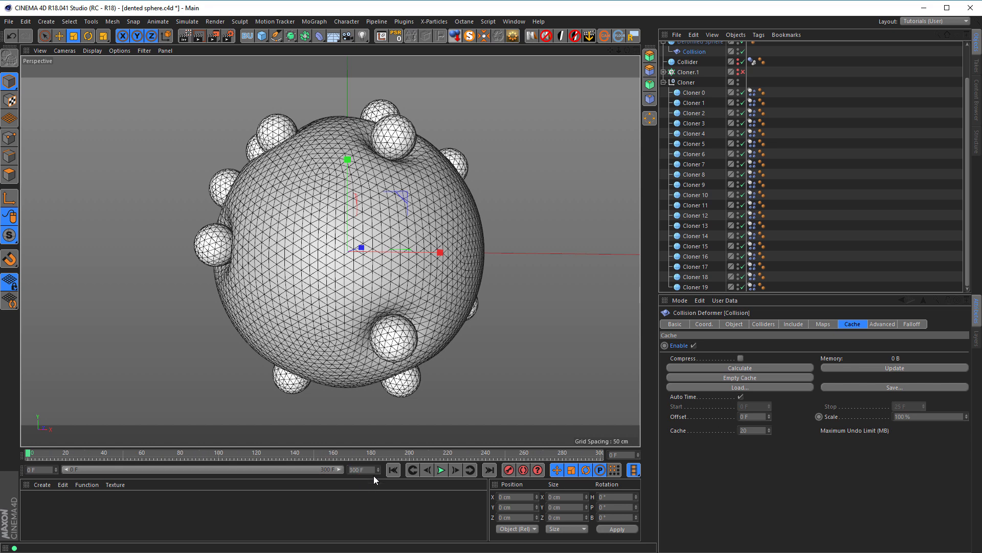
pyautogui.click(735, 368)
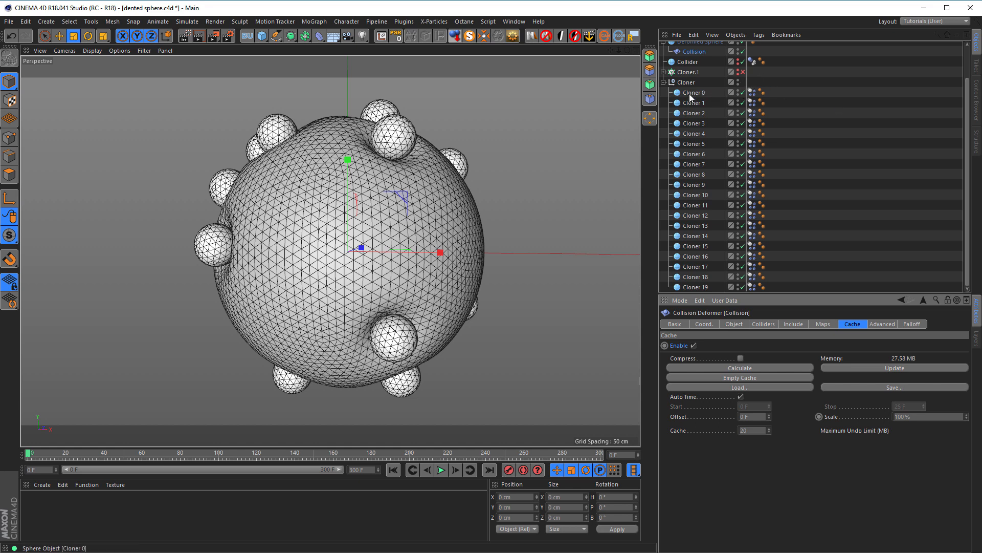
# Step: Bake the Dynamics Body tags of all the individual spheres, Cloner 0 to Cloner 19, in one go
pyautogui.click(752, 92)
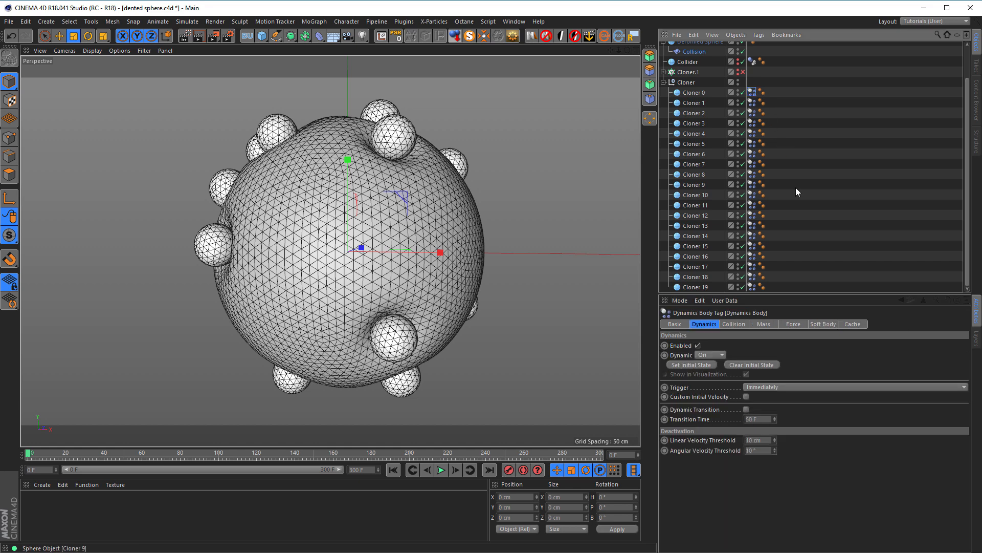
pyautogui.keyDown('shift'); pyautogui.click(752, 287); pyautogui.keyUp('shift')
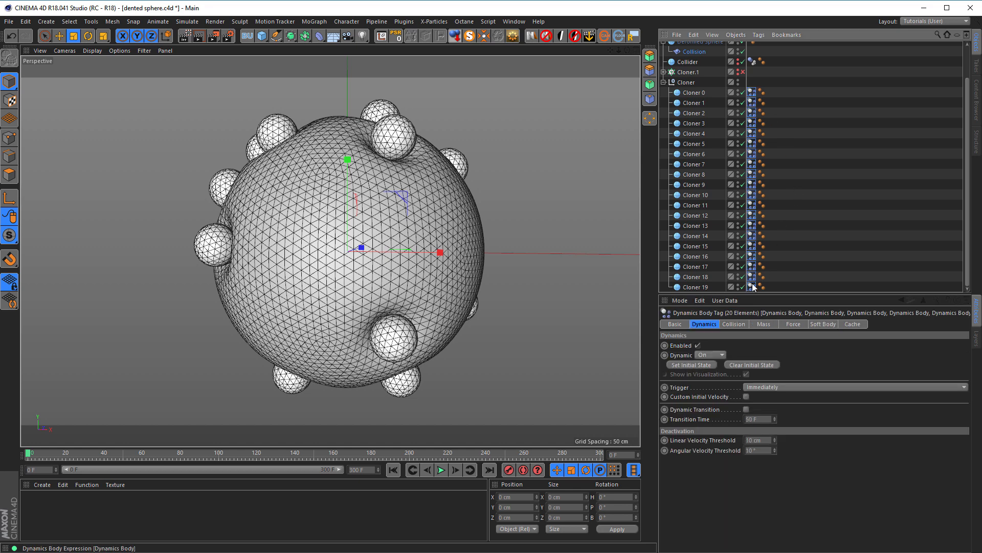
pyautogui.click(852, 324)
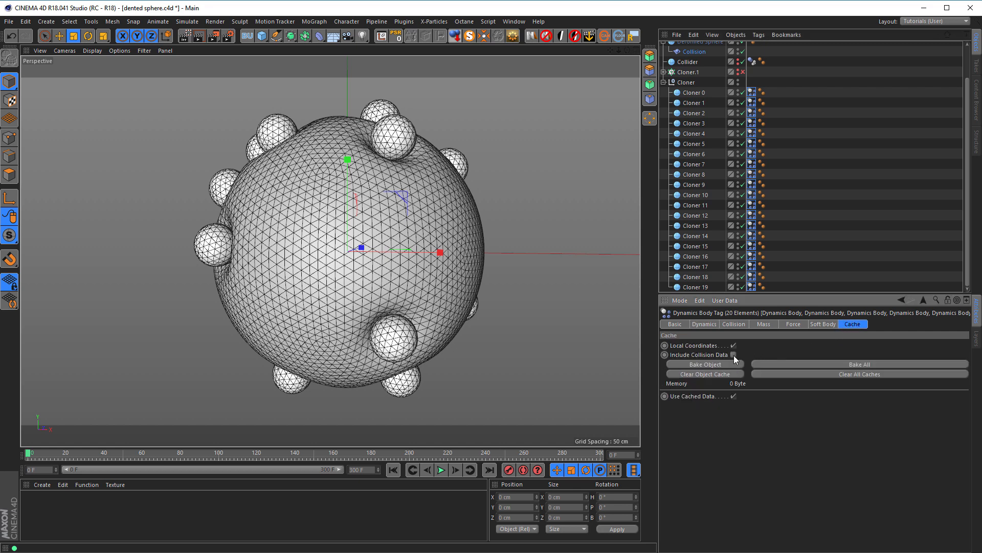
pyautogui.click(704, 364)
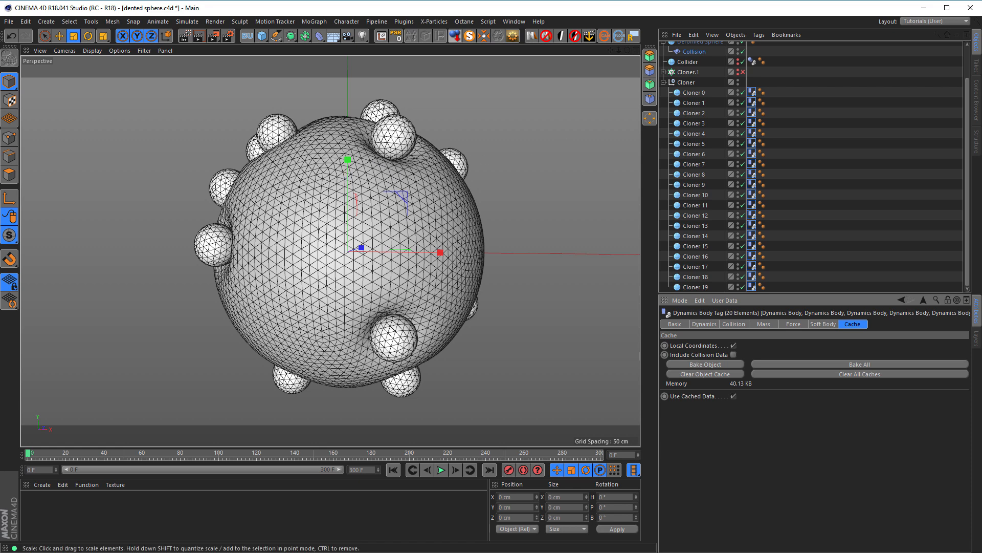
# Step: Scale down the Cloner null to shrink its spheres, then review the cached animation, ending at frame 235
pyautogui.click(685, 83)
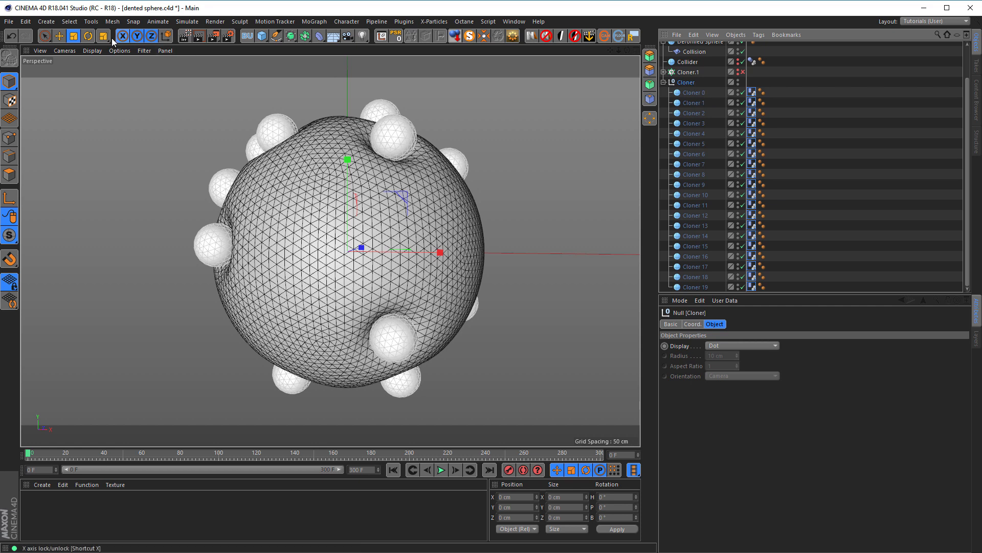
pyautogui.moveTo(531, 225); pyautogui.dragTo(523, 226)
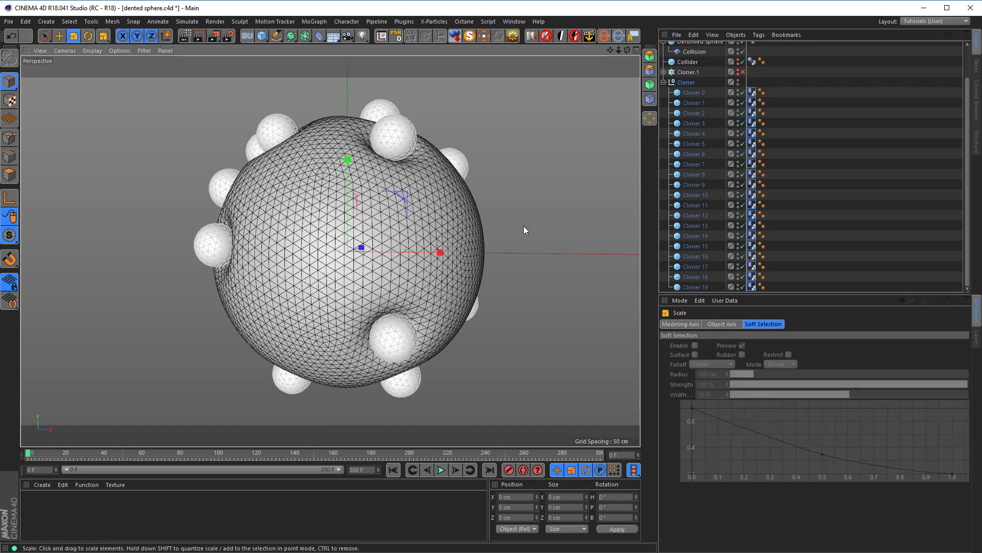
pyautogui.moveTo(551, 186)
pyautogui.mouseDown()
pyautogui.moveTo(513, 210)
pyautogui.moveTo(391, 243)
pyautogui.moveTo(408, 242)
pyautogui.mouseUp()
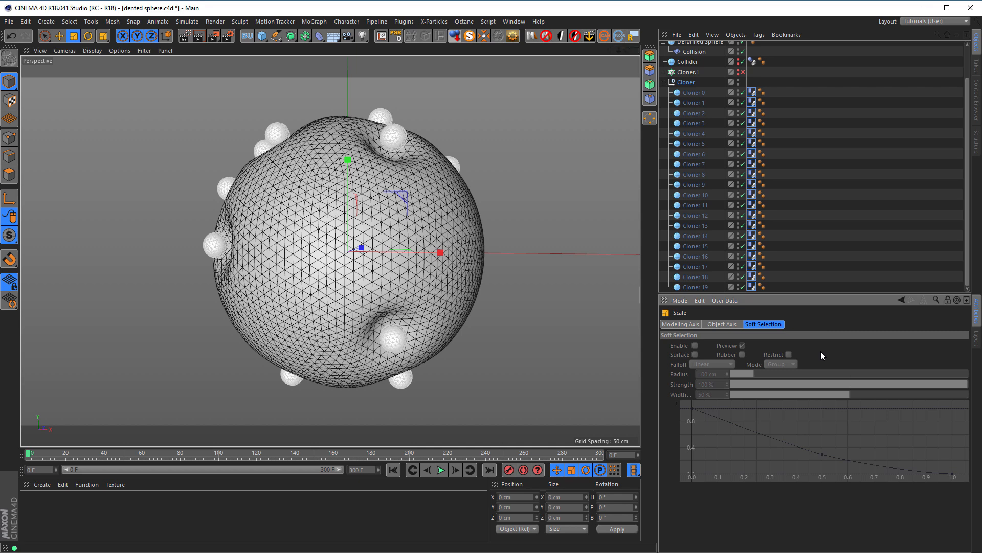
pyautogui.click(442, 471)
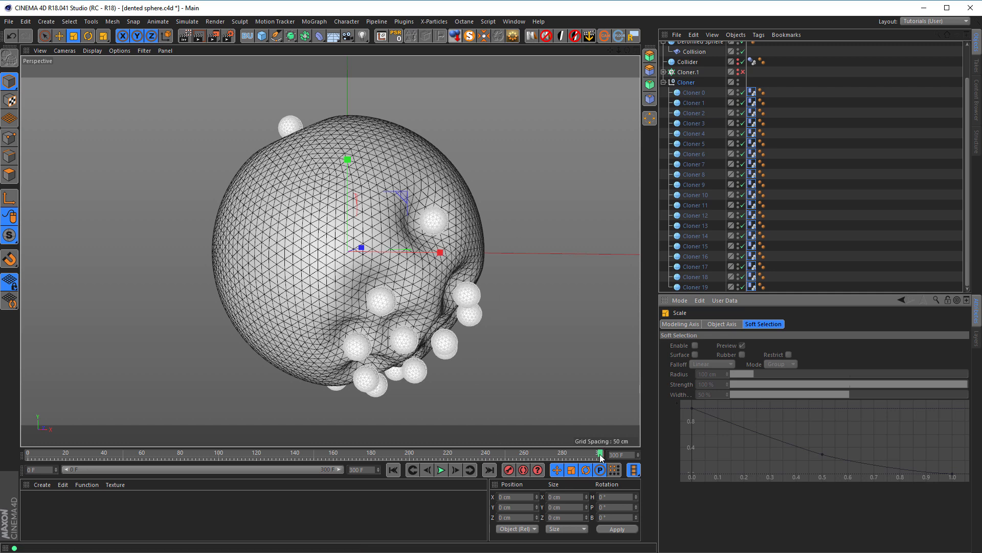
pyautogui.moveTo(600, 456); pyautogui.dragTo(476, 444)
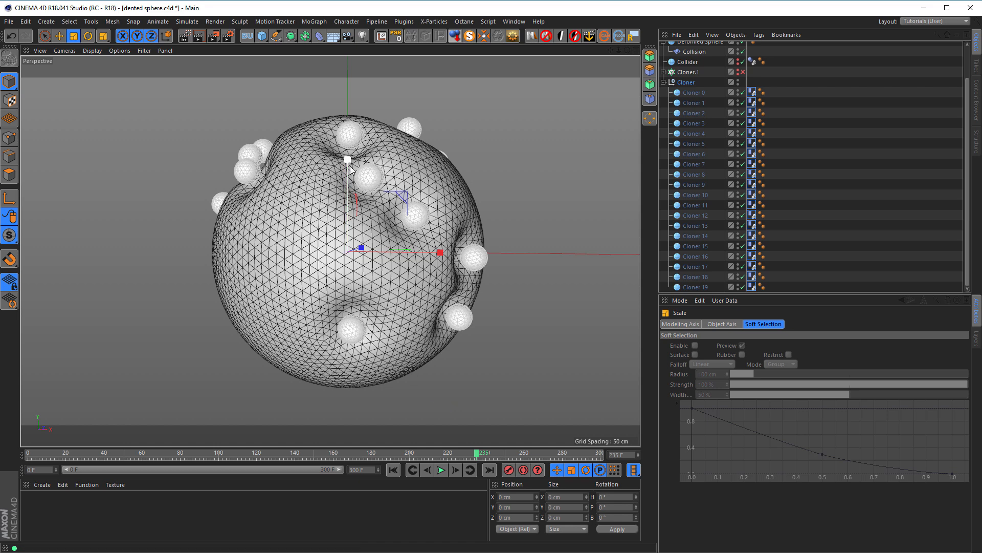
# Step: Create a new material and enable its Color channel with pure white at 100% value
pyautogui.doubleClick(103, 508)
pyautogui.doubleClick(33, 503)
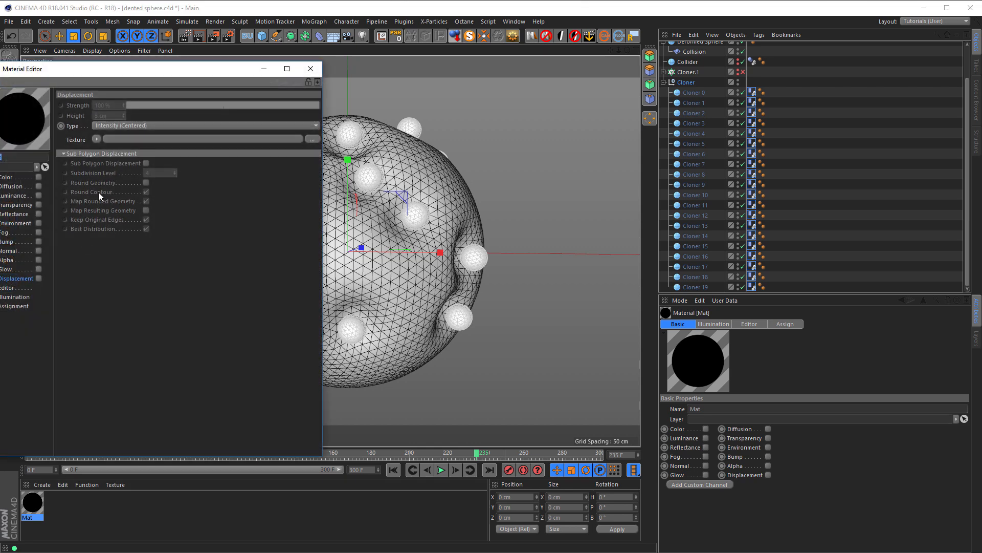
pyautogui.moveTo(161, 69); pyautogui.dragTo(686, 100)
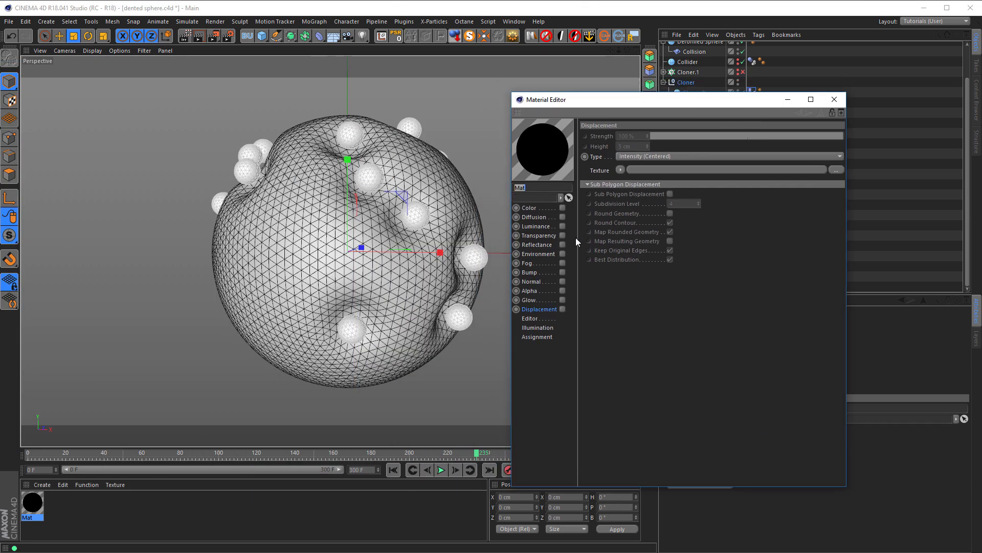
pyautogui.click(562, 208)
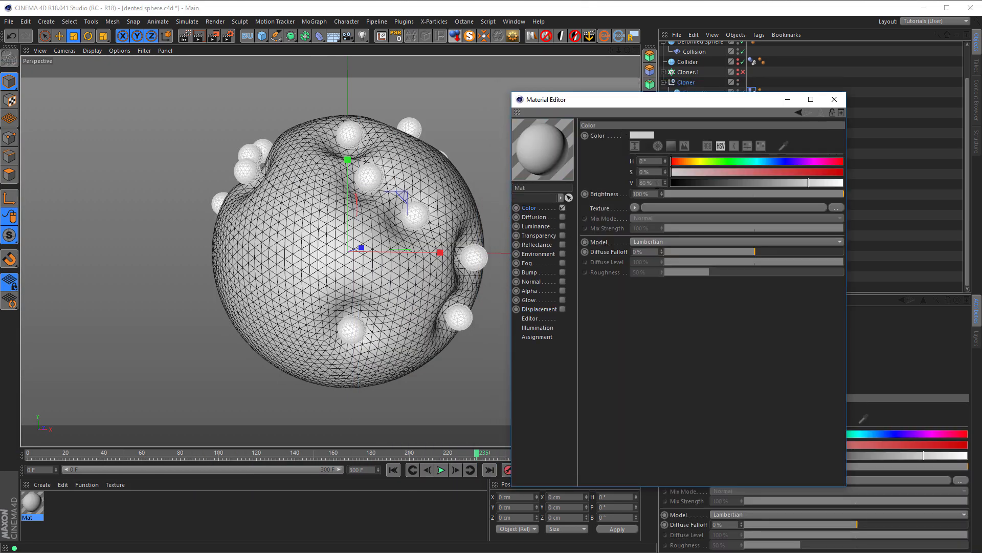
pyautogui.click(841, 183)
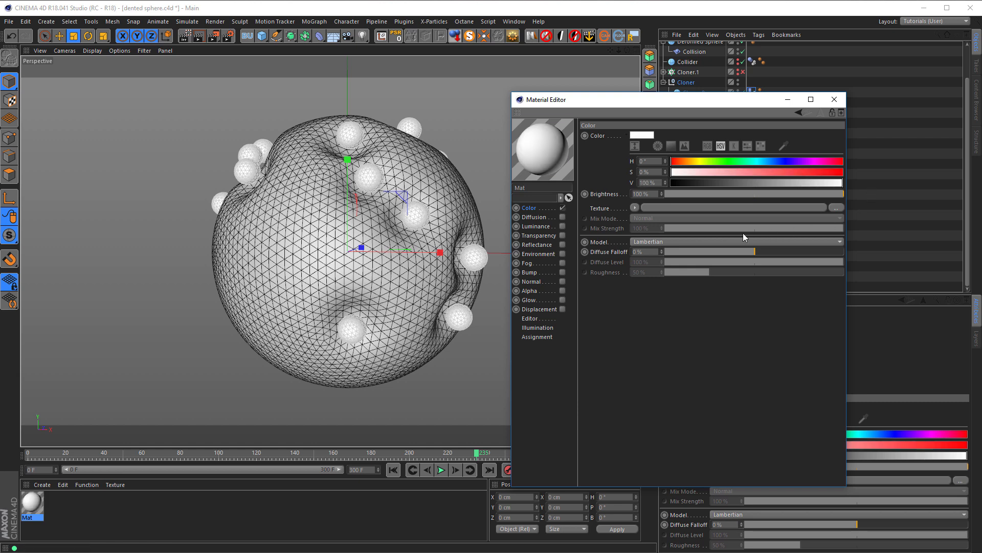
# Step: Enable Reflectance with a Dielectric Pearl Fresnel and 15% roughness on Layer 1, and apply the material to the large sphere
pyautogui.click(561, 245)
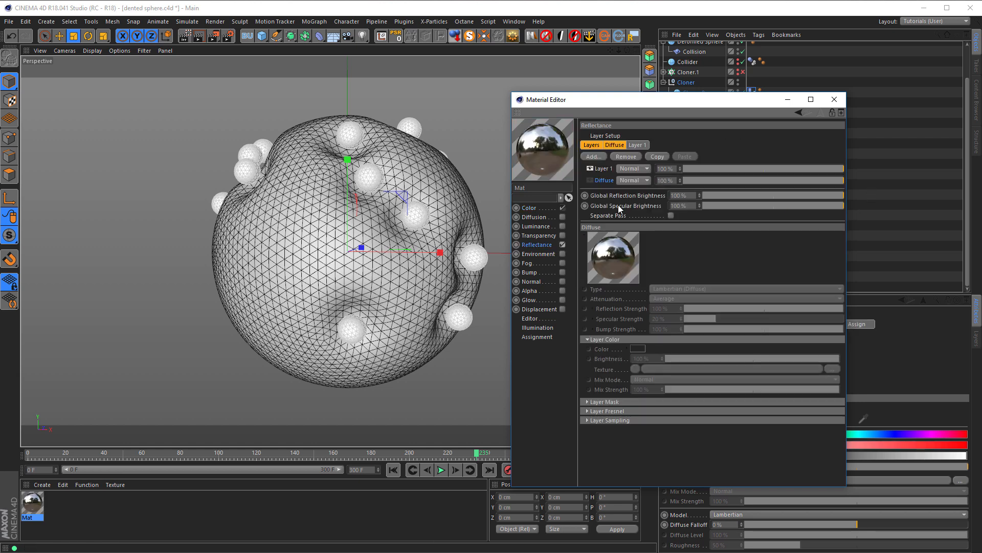
pyautogui.click(605, 170)
pyautogui.click(643, 423)
pyautogui.click(662, 431)
pyautogui.click(665, 451)
pyautogui.click(653, 440)
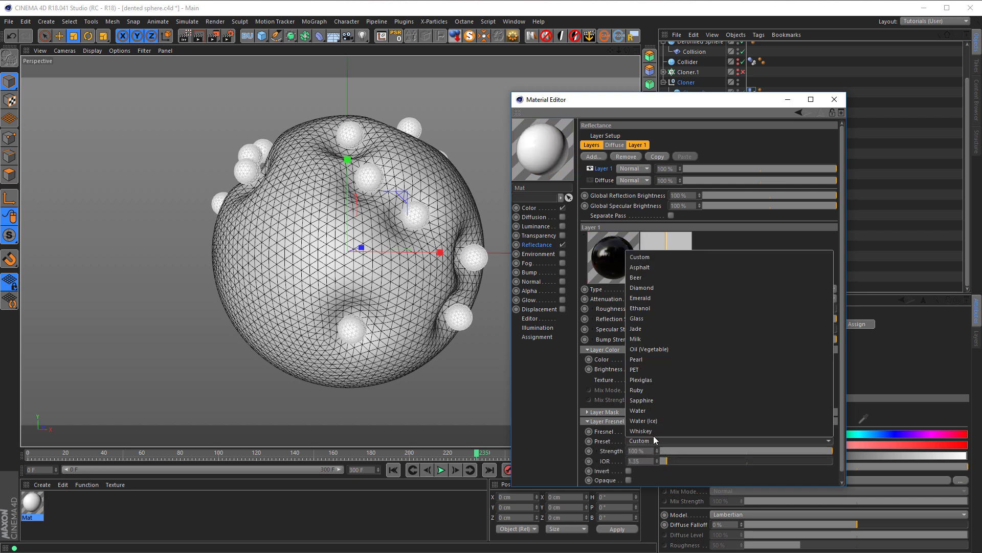
pyautogui.click(658, 360)
pyautogui.moveTo(711, 331); pyautogui.dragTo(704, 308)
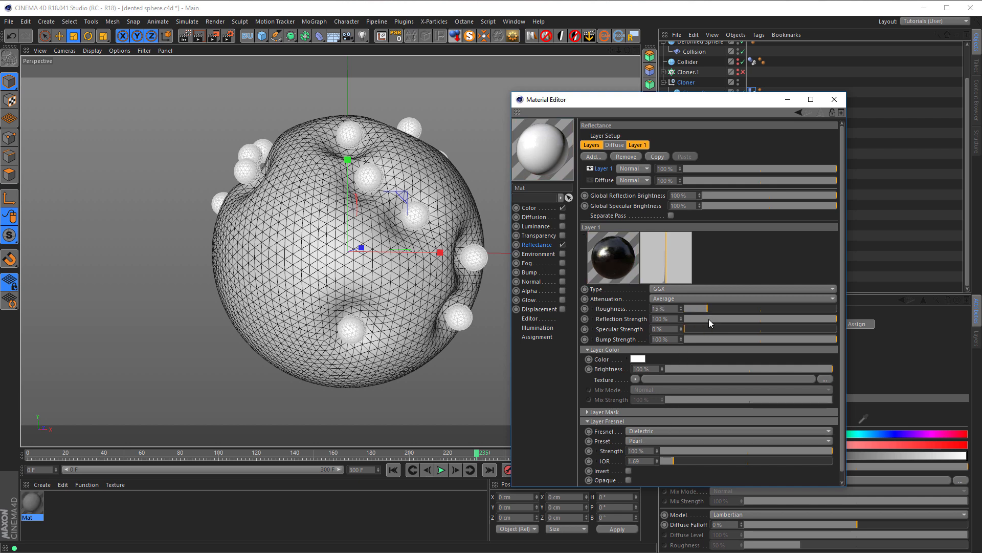
pyautogui.moveTo(41, 503); pyautogui.dragTo(290, 277)
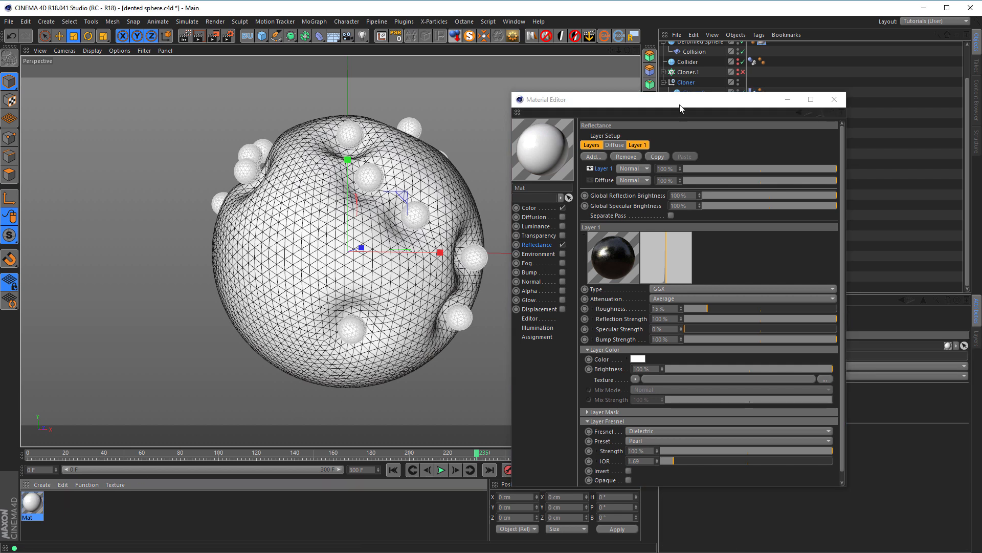
# Step: Duplicate the white material, darken the copy's color to 7% value, and apply it to the Cloner null
pyautogui.keyDown('ctrl'); pyautogui.moveTo(36, 505); pyautogui.dragTo(78, 516); pyautogui.keyUp('ctrl')
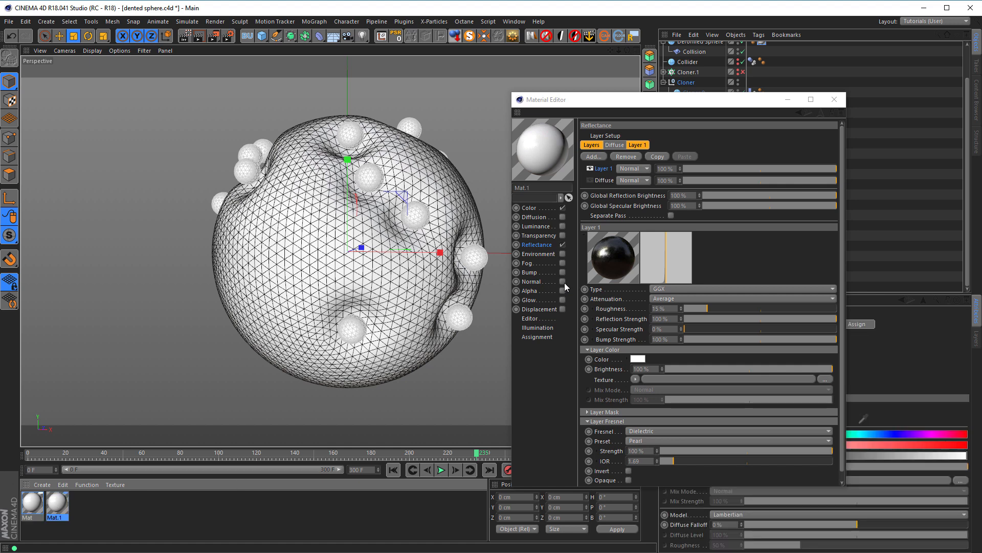
pyautogui.click(540, 209)
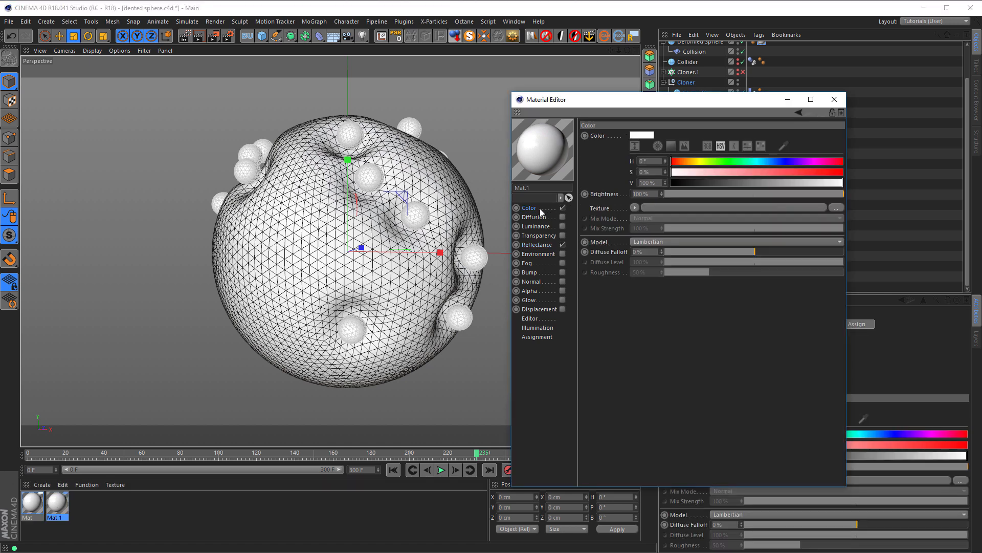
pyautogui.click(681, 182)
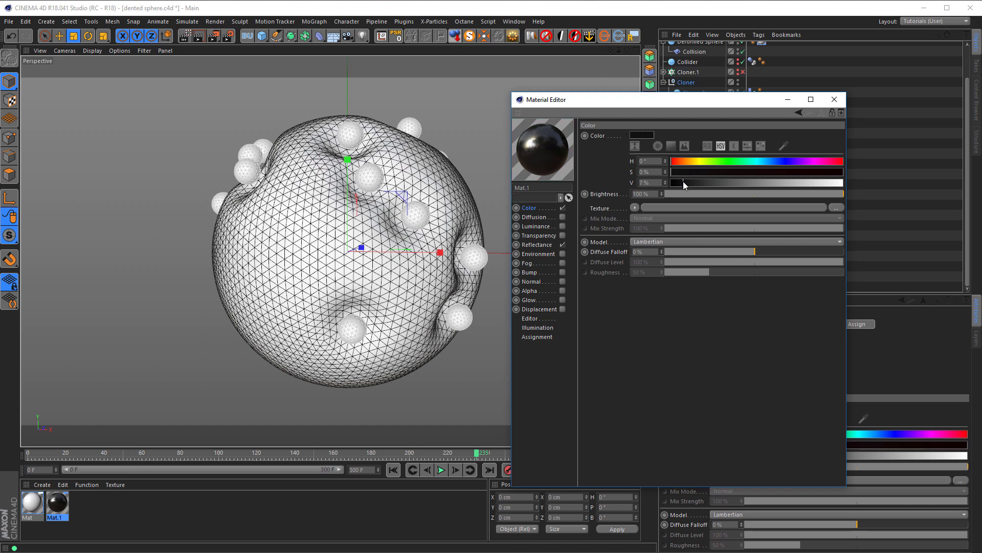
pyautogui.moveTo(698, 99); pyautogui.dragTo(600, 364)
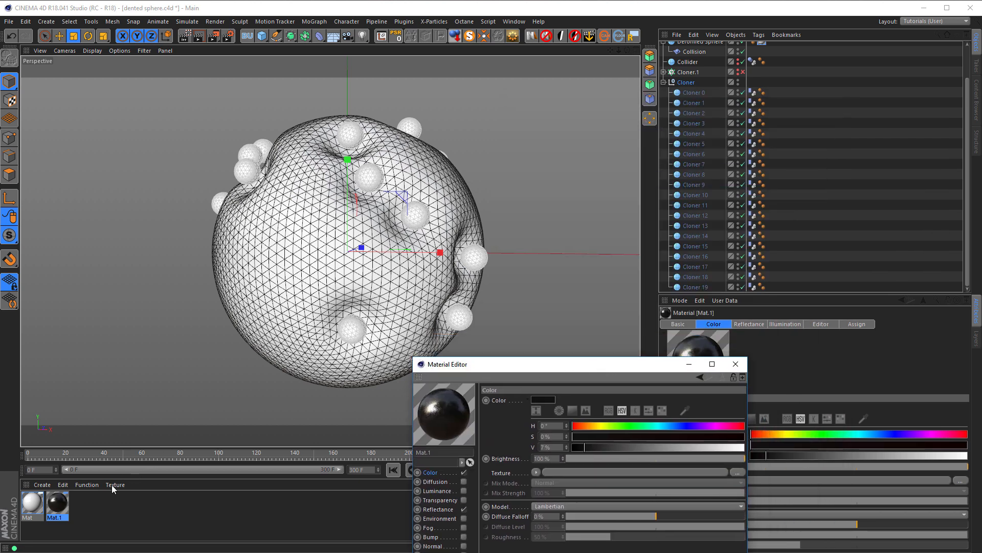
pyautogui.click(734, 366)
pyautogui.moveTo(57, 509); pyautogui.dragTo(692, 83)
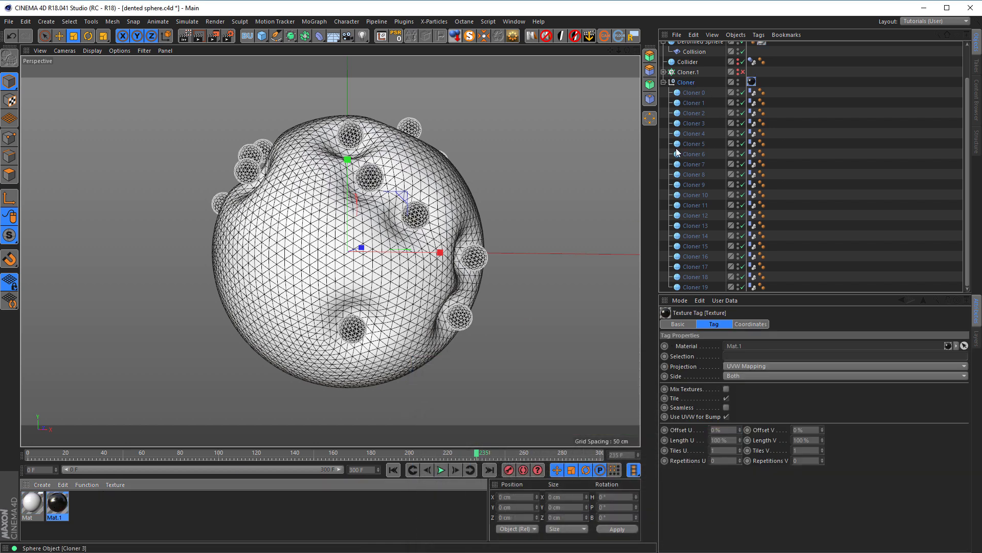
# Step: Add the Nikomedias Scene Rig Pro to the scene and turn off its floor
pyautogui.click(854, 466)
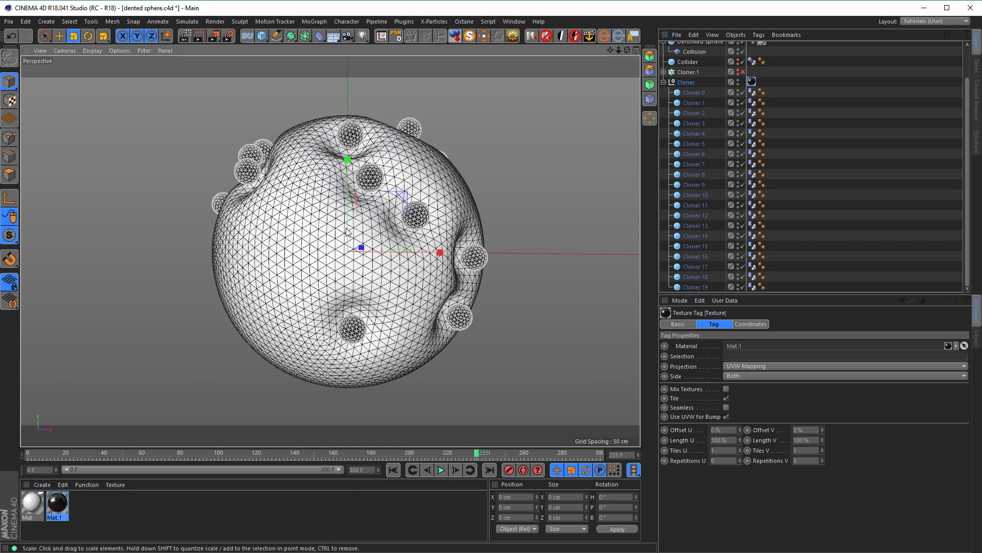
pyautogui.keyDown('alt'); pyautogui.moveTo(349, 227); pyautogui.dragTo(325, 229, button='middle'); pyautogui.keyUp('alt')
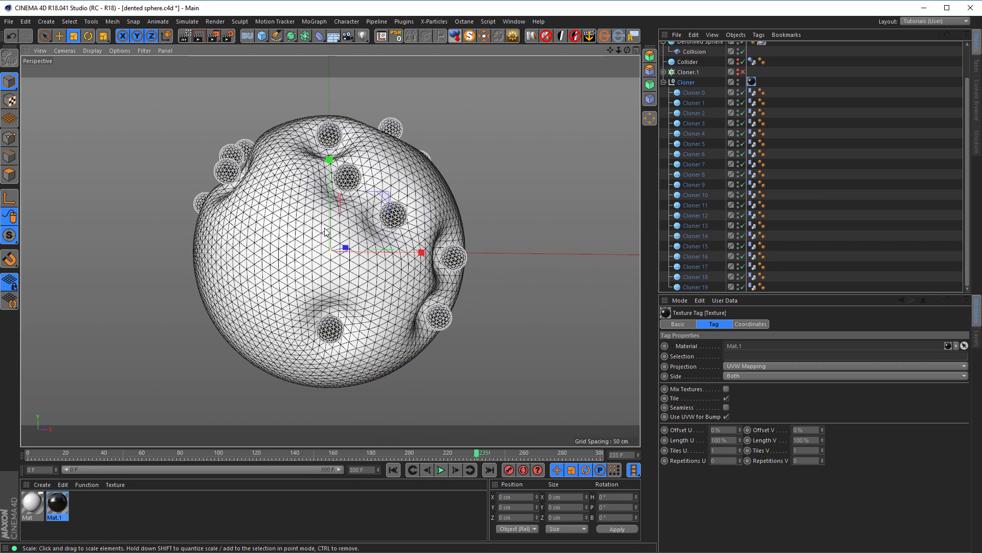
pyautogui.click(663, 82)
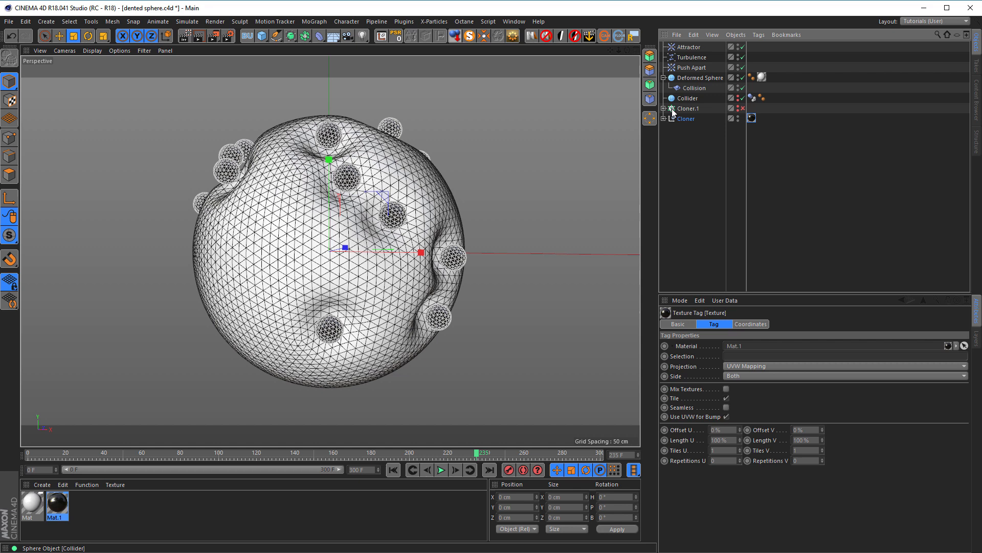
pyautogui.click(531, 36)
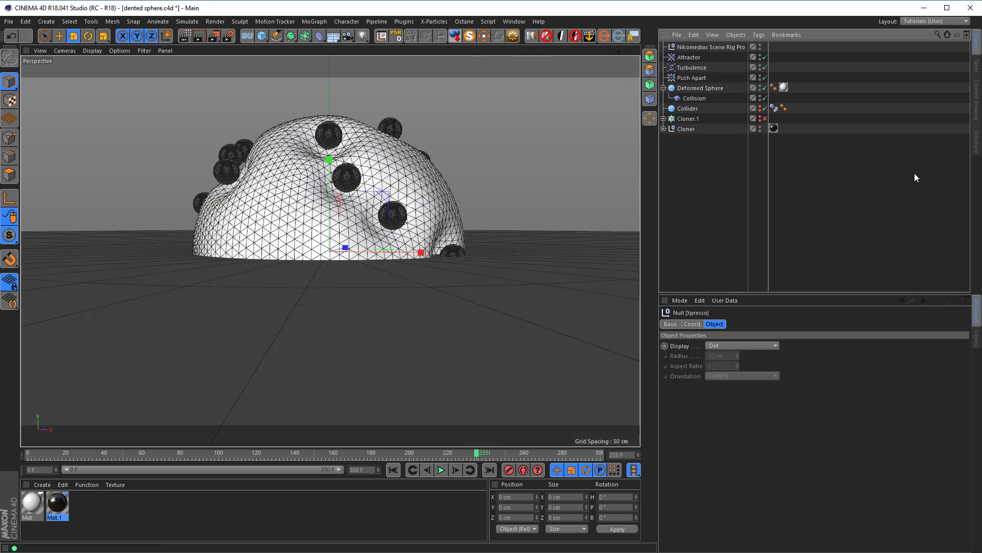
pyautogui.click(715, 47)
pyautogui.moveTo(762, 295); pyautogui.dragTo(772, 249)
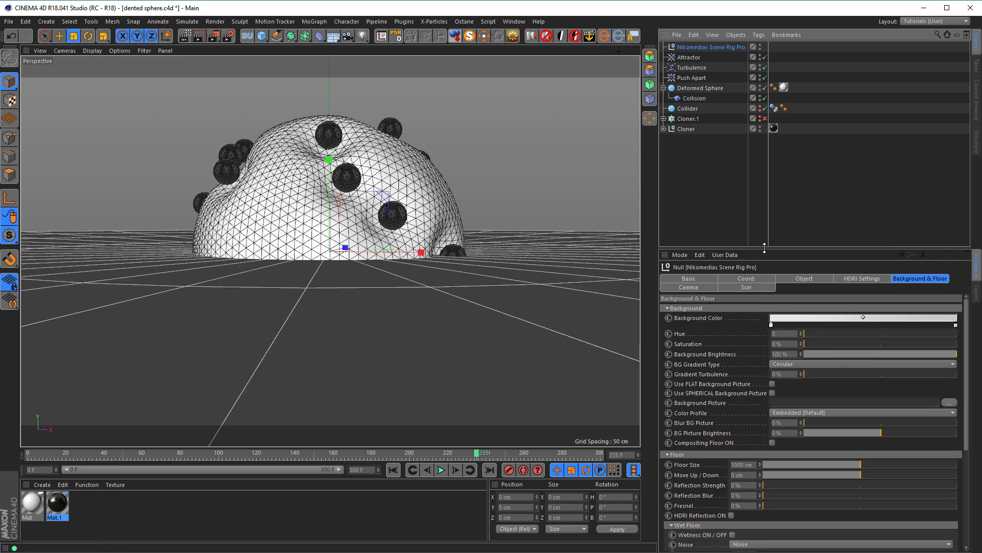
pyautogui.scroll(-5, 699, 429)
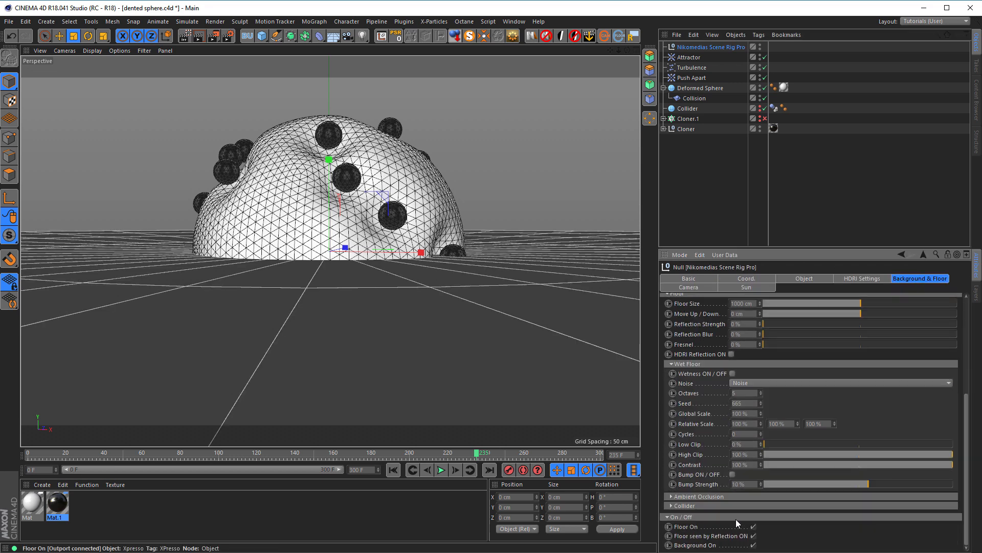
pyautogui.click(754, 526)
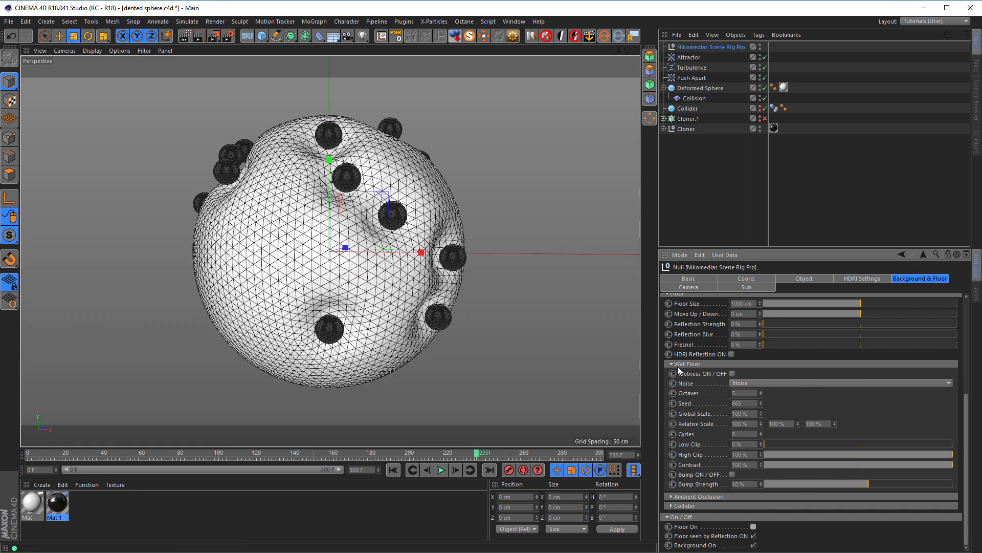
# Step: Set the scene rig's background brightness to 22% with an Interactive Render Region previewing the scene
pyautogui.scroll(5, 678, 366)
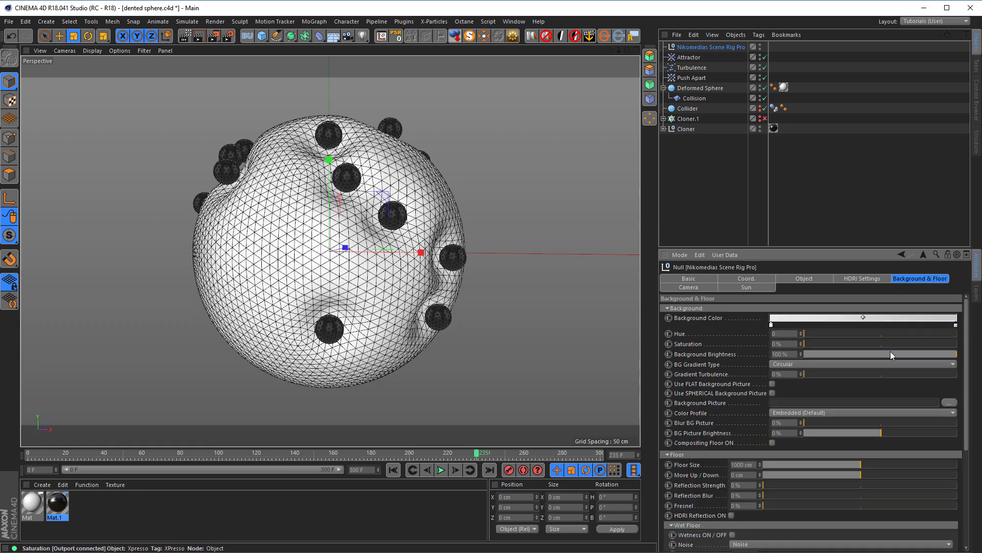
pyautogui.moveTo(890, 353); pyautogui.dragTo(828, 355)
pyautogui.click(830, 354)
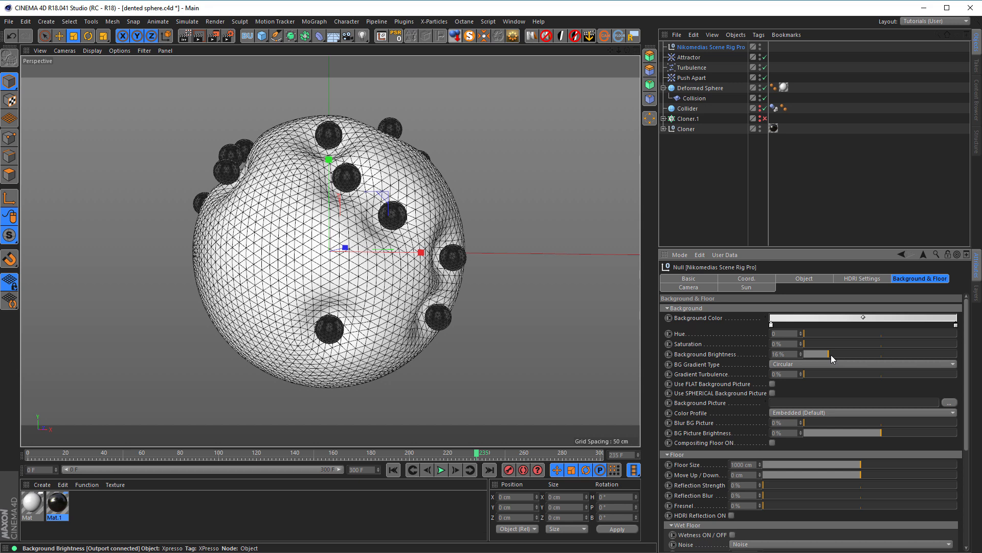
pyautogui.click(186, 38)
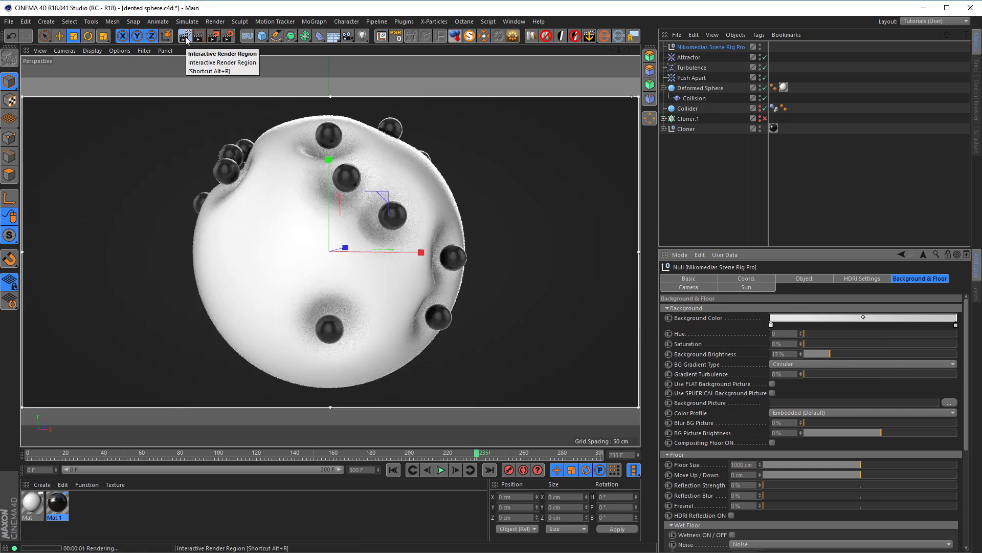
pyautogui.moveTo(830, 352); pyautogui.dragTo(838, 352)
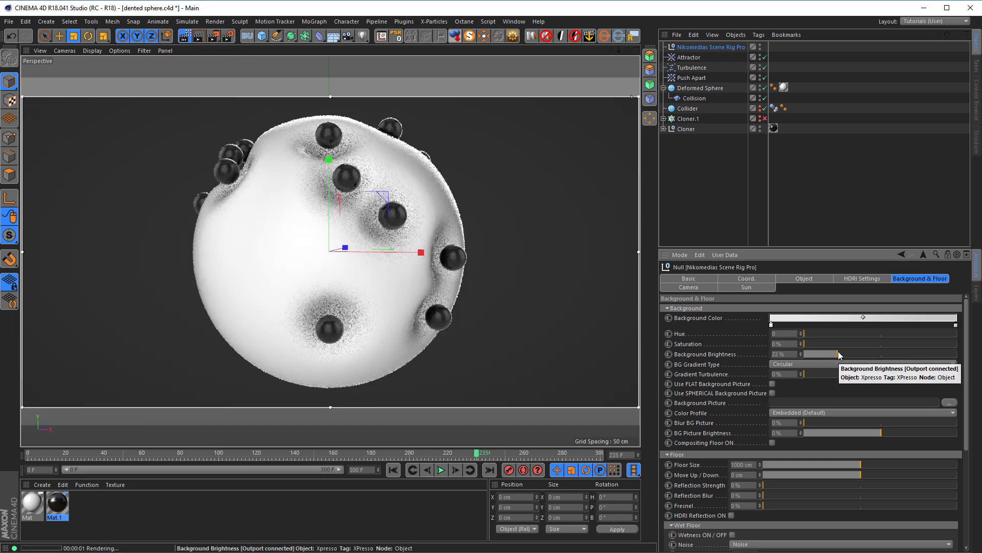
# Step: Darken the gray end knot of the scene rig's background color gradient
pyautogui.doubleClick(956, 324)
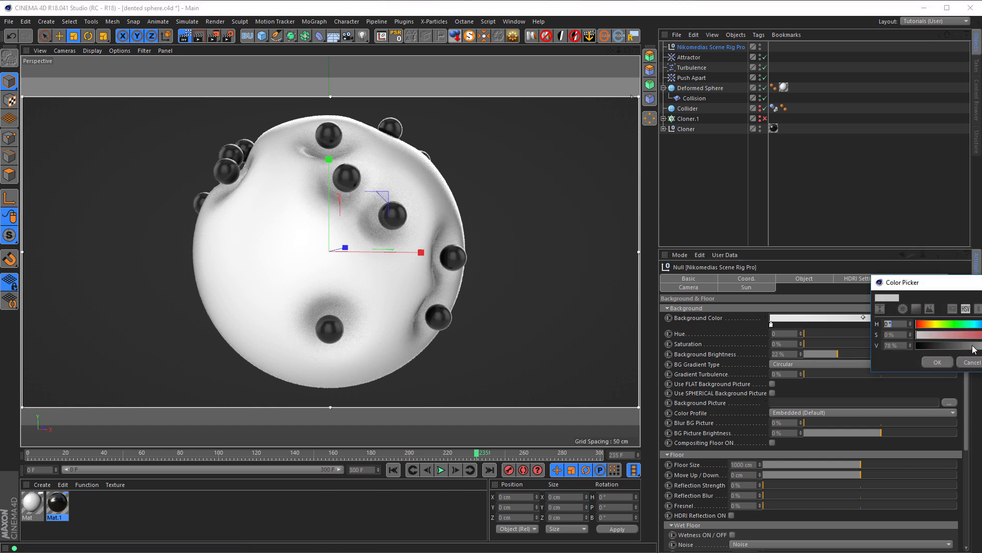
pyautogui.click(967, 345)
pyautogui.click(939, 362)
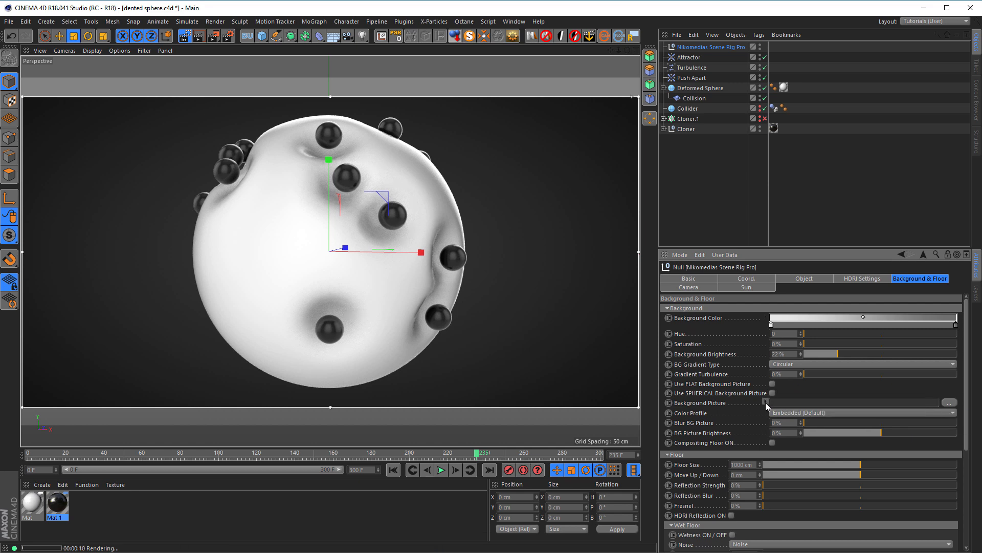
# Step: Darken the Mat material to a colour value of 11% and set its Layer 1 reflection strength to 32%
pyautogui.doubleClick(30, 508)
pyautogui.moveTo(141, 77); pyautogui.dragTo(769, 94)
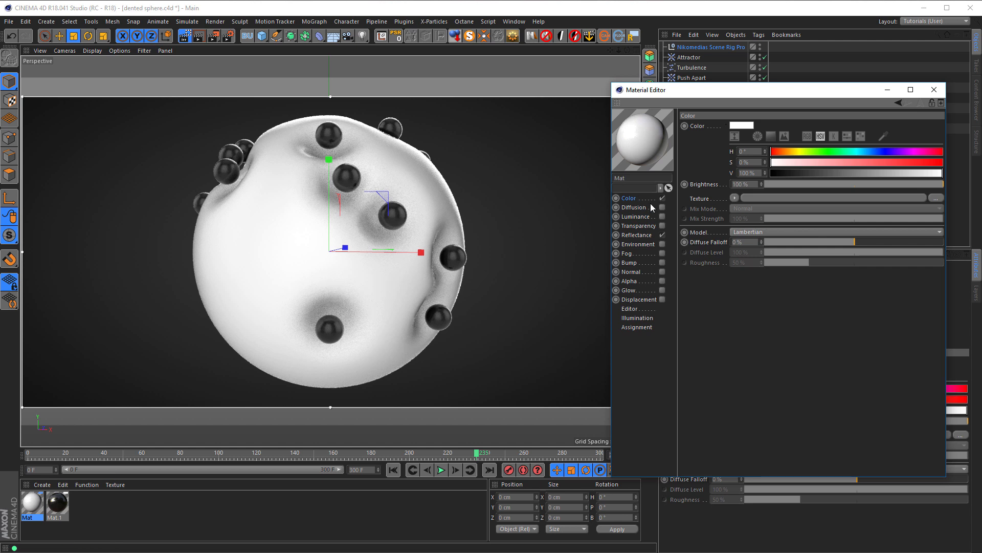
pyautogui.moveTo(806, 174); pyautogui.dragTo(790, 174)
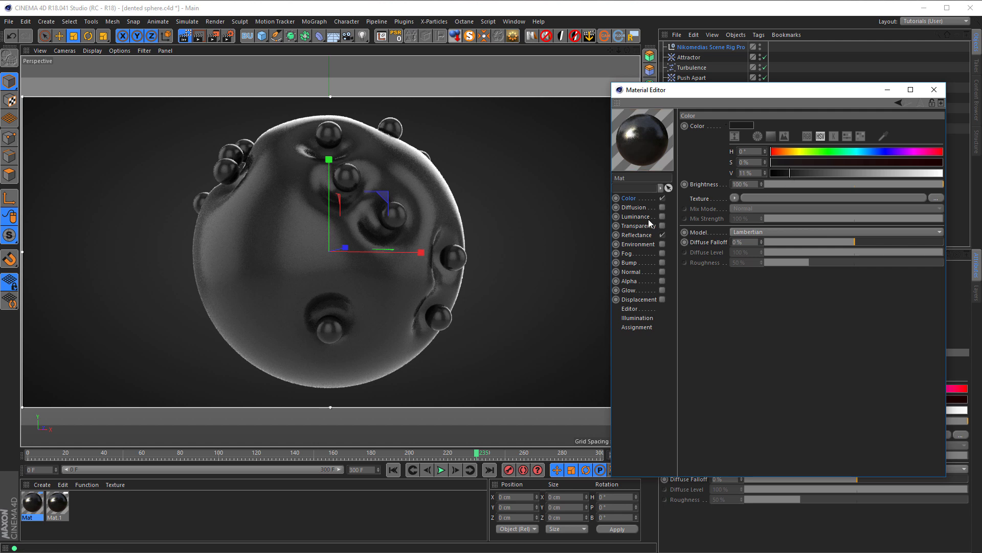
pyautogui.click(640, 235)
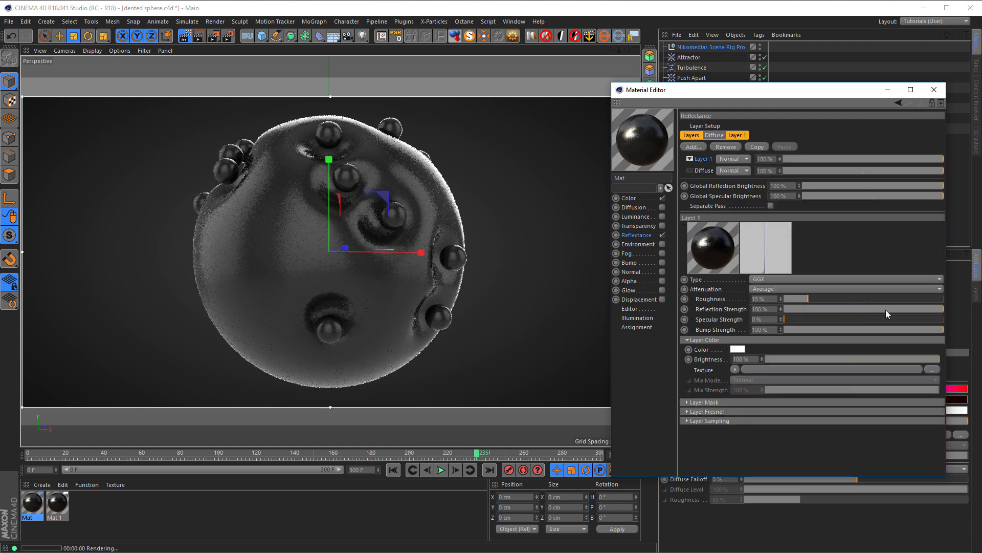
pyautogui.moveTo(886, 309); pyautogui.dragTo(835, 308)
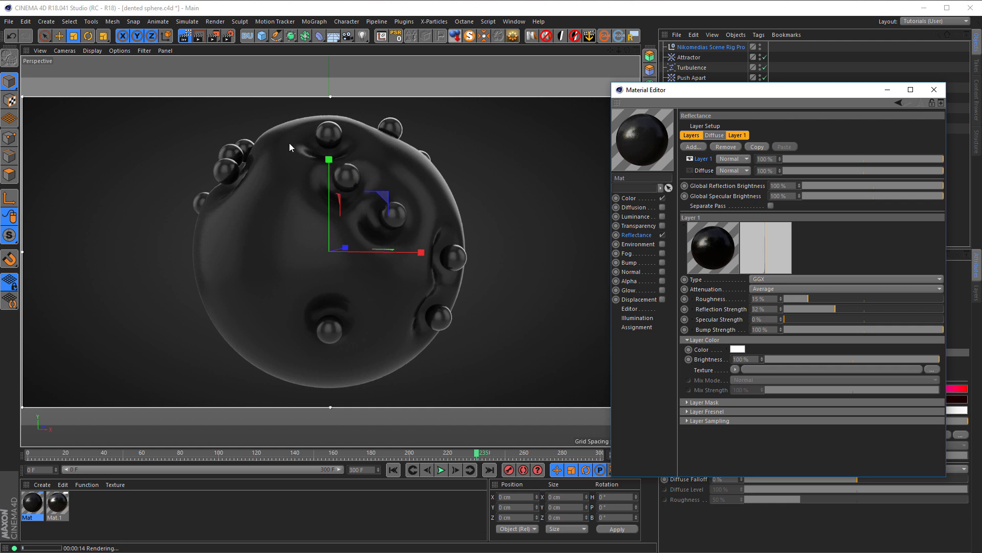
# Step: Disable Ambient Occlusion in the render settings
pyautogui.click(231, 36)
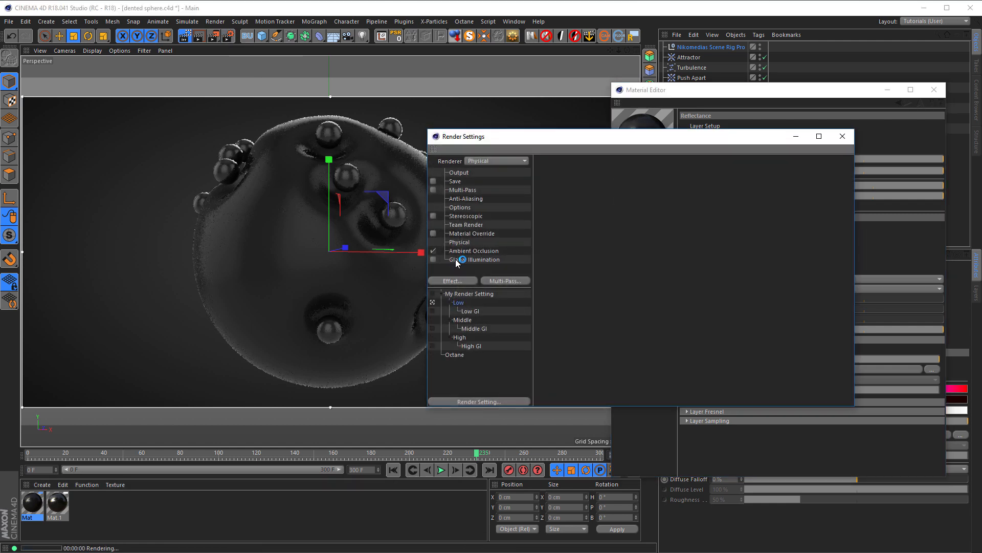
pyautogui.click(433, 251)
pyautogui.click(842, 136)
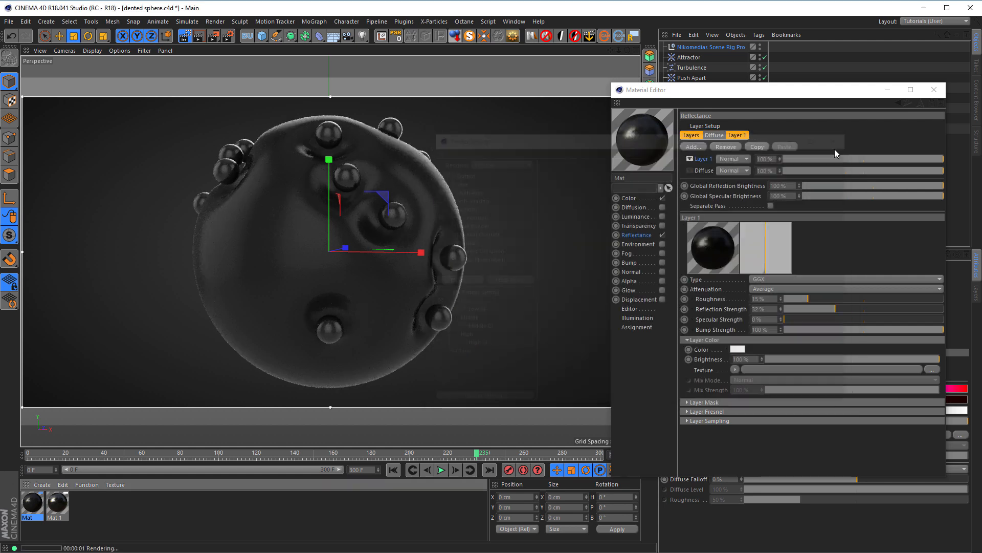
# Step: Enable the Mat material's Luminance channel and load the Ambient Occlusion effect as its texture
pyautogui.click(646, 218)
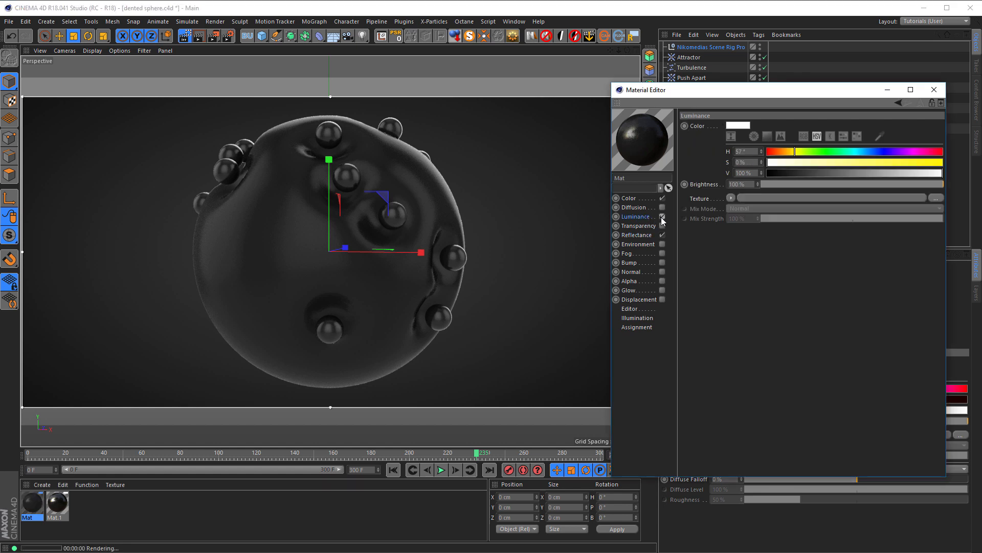
pyautogui.click(662, 216)
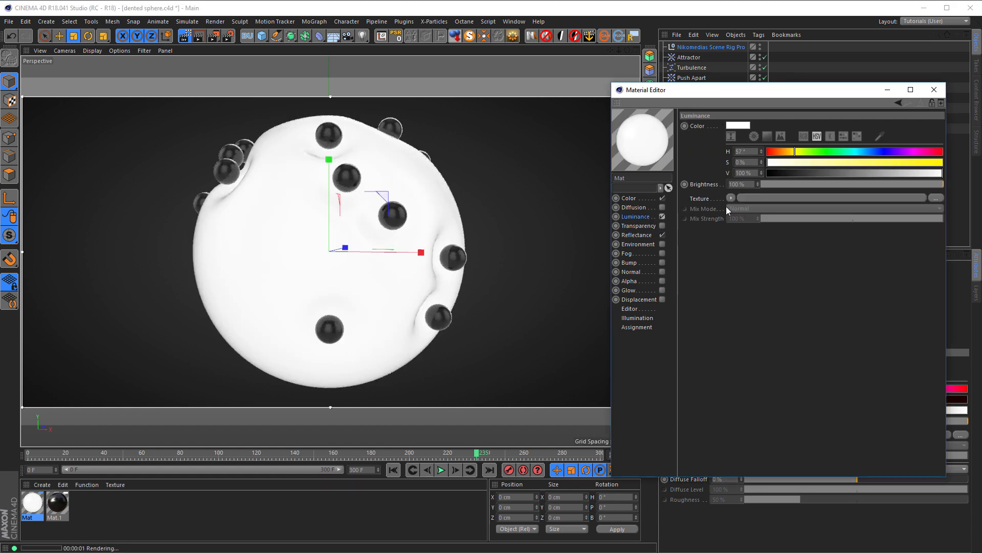
pyautogui.click(731, 198)
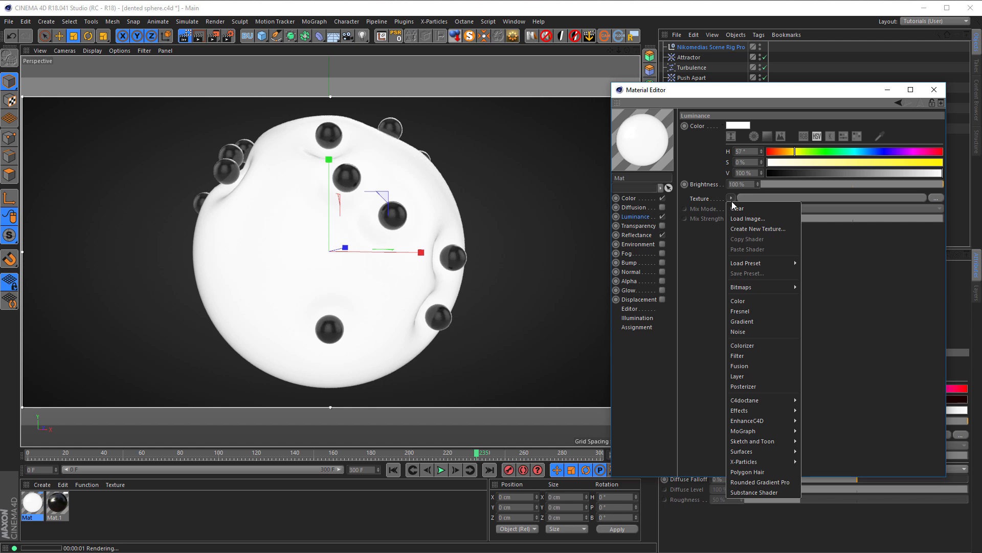
pyautogui.moveTo(767, 410)
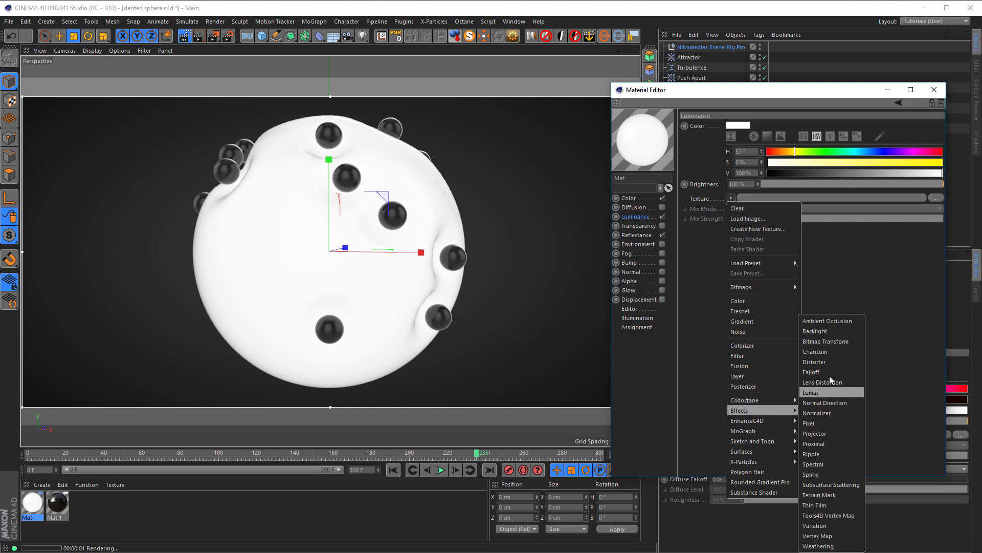
pyautogui.click(837, 321)
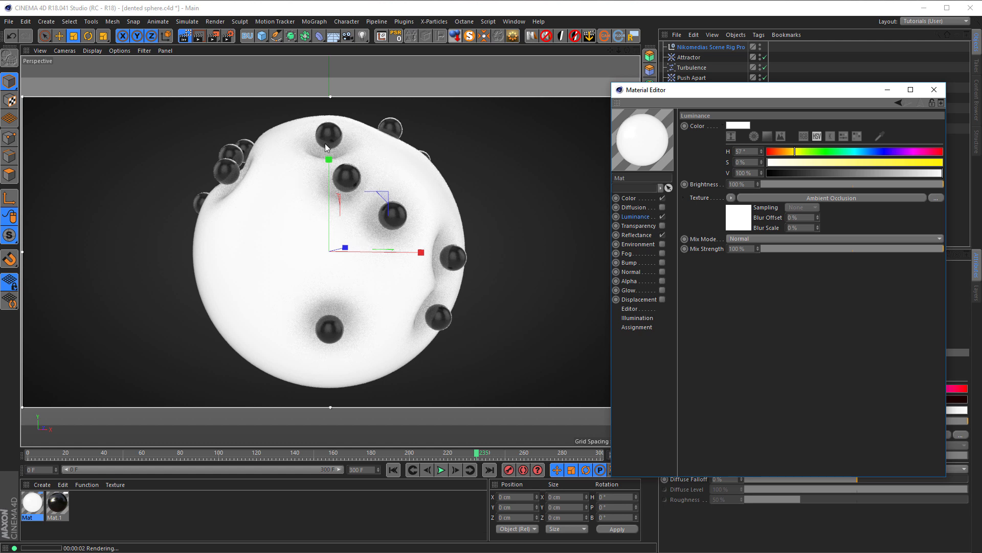
# Step: Change the black knot of the Ambient Occlusion shader's gradient to bright yellow with 100% saturation and value
pyautogui.click(740, 225)
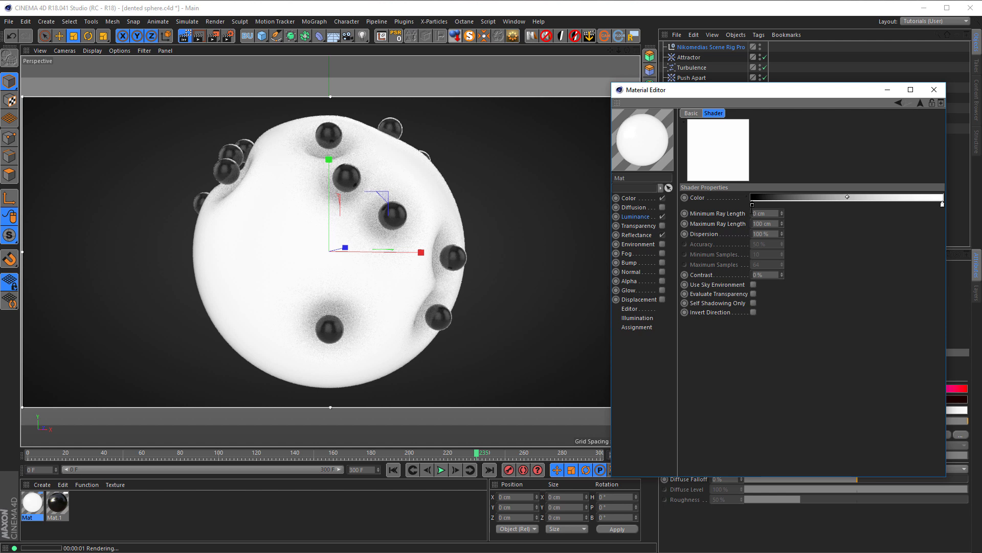
pyautogui.doubleClick(752, 205)
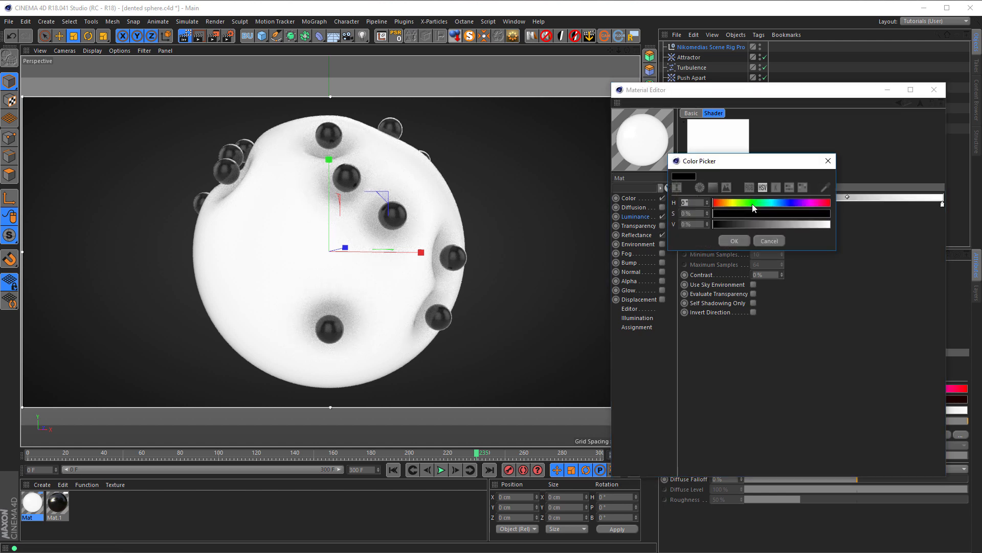
pyautogui.click(733, 204)
pyautogui.moveTo(767, 216); pyautogui.dragTo(861, 231)
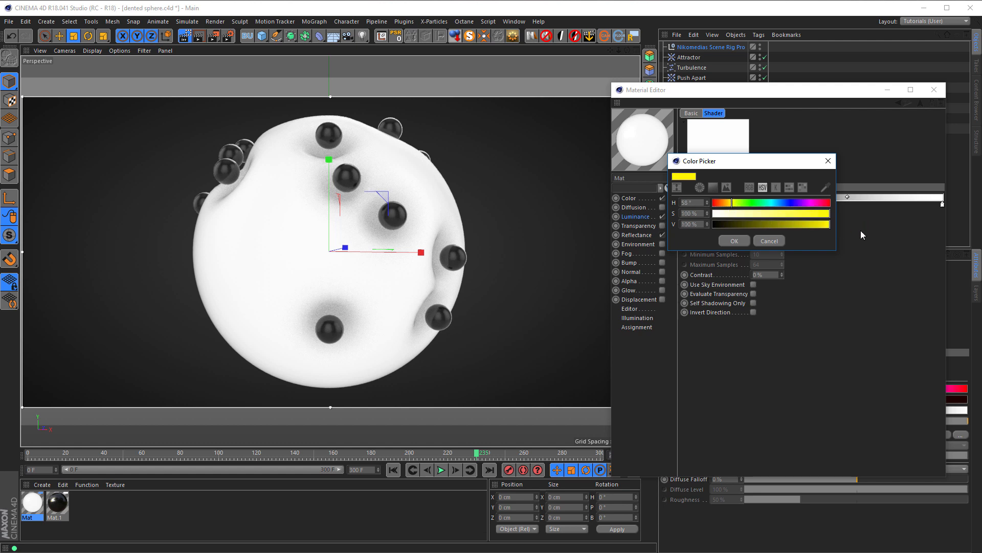
pyautogui.click(734, 242)
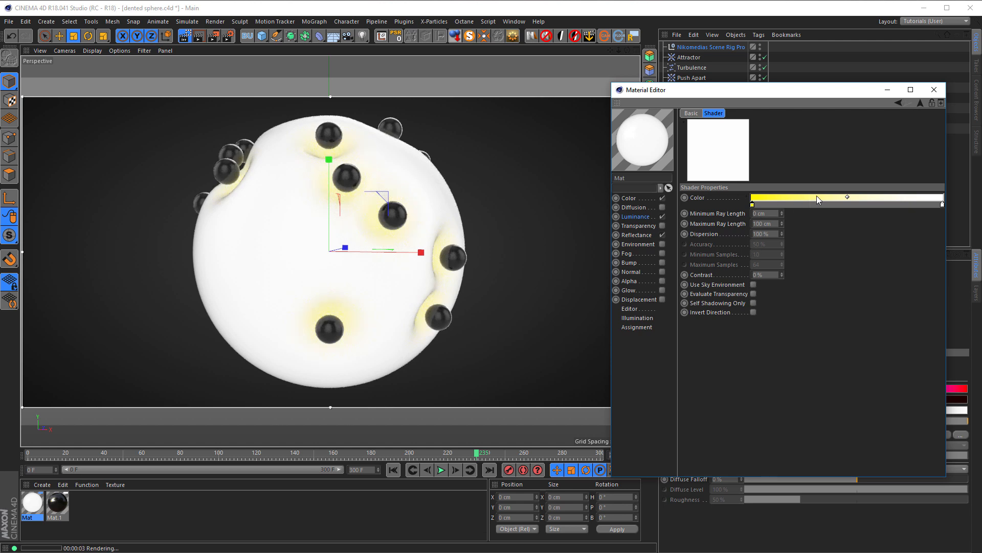
# Step: Set the mix mode of the Ambient Occlusion texture in the Luminance channel to Multiply
pyautogui.click(643, 217)
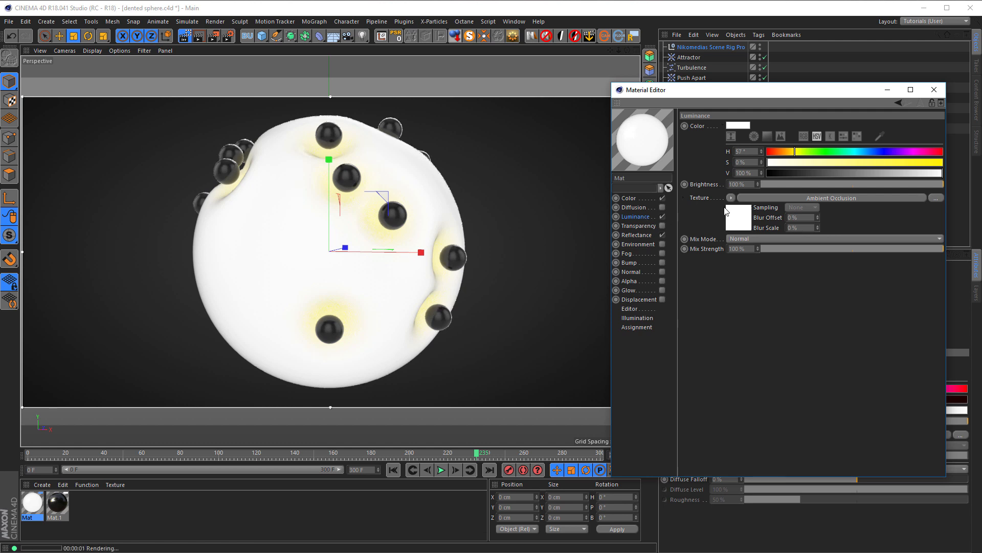
pyautogui.click(772, 240)
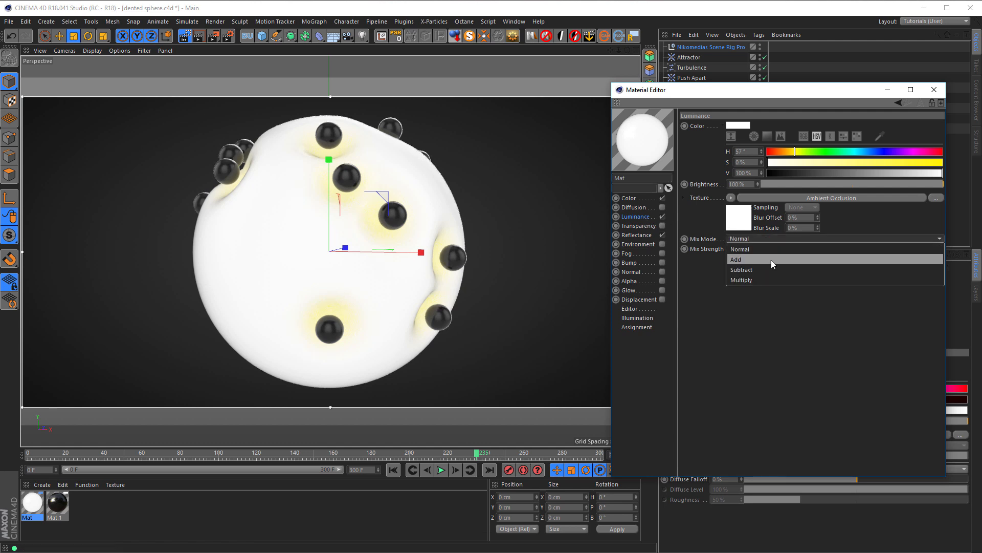
pyautogui.click(770, 280)
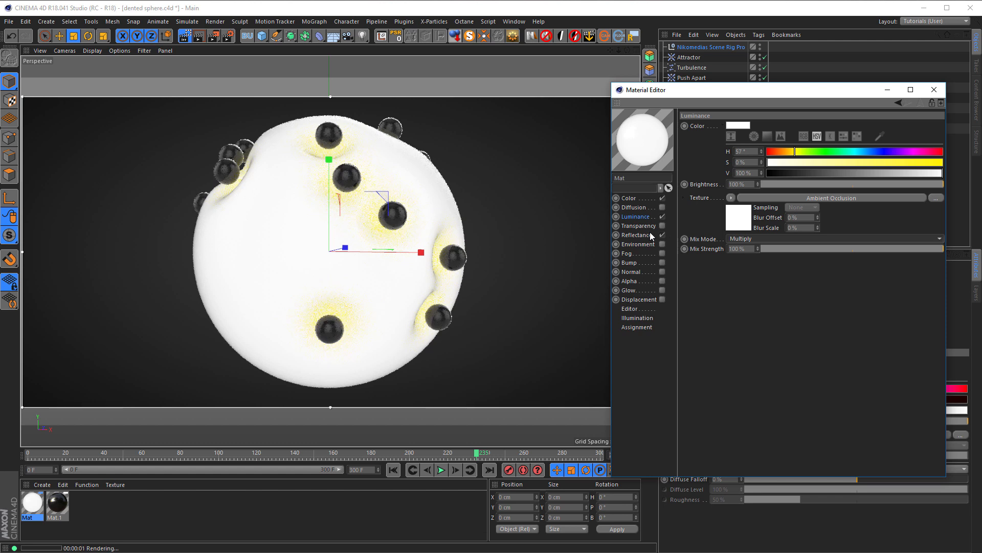
# Step: Try inverting the knots of the Ambient Occlusion gradient, and invert them back to the original order
pyautogui.click(745, 219)
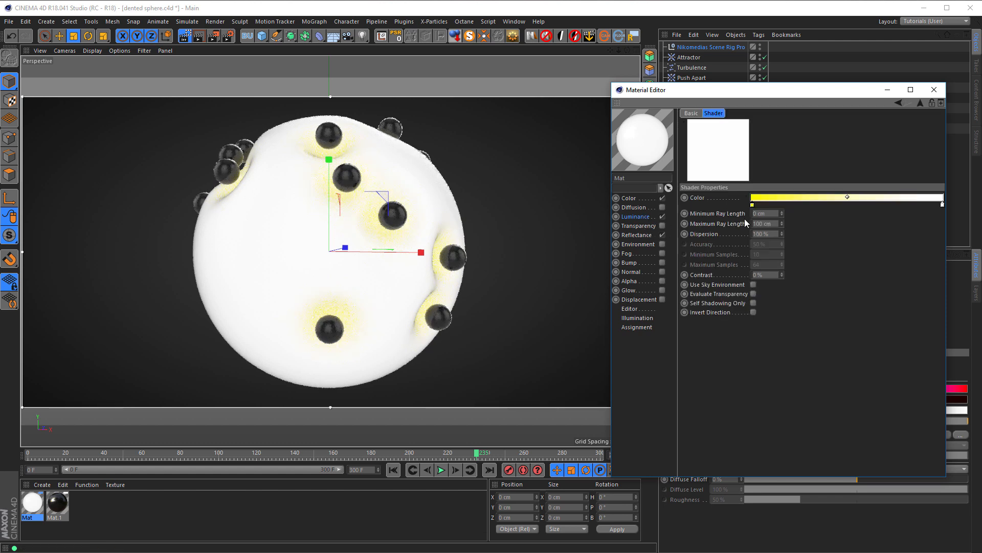
pyautogui.rightClick(805, 199)
pyautogui.click(828, 203)
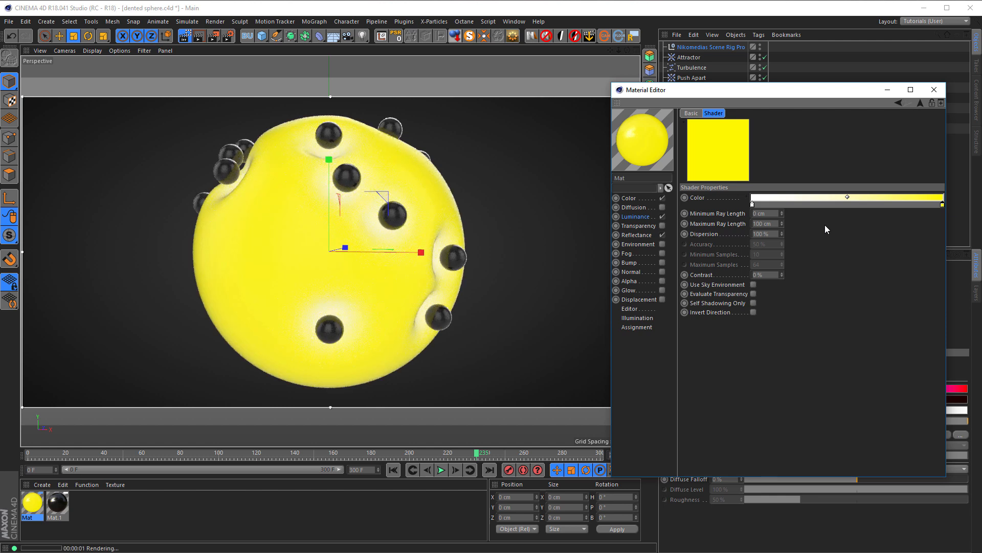
pyautogui.rightClick(804, 196)
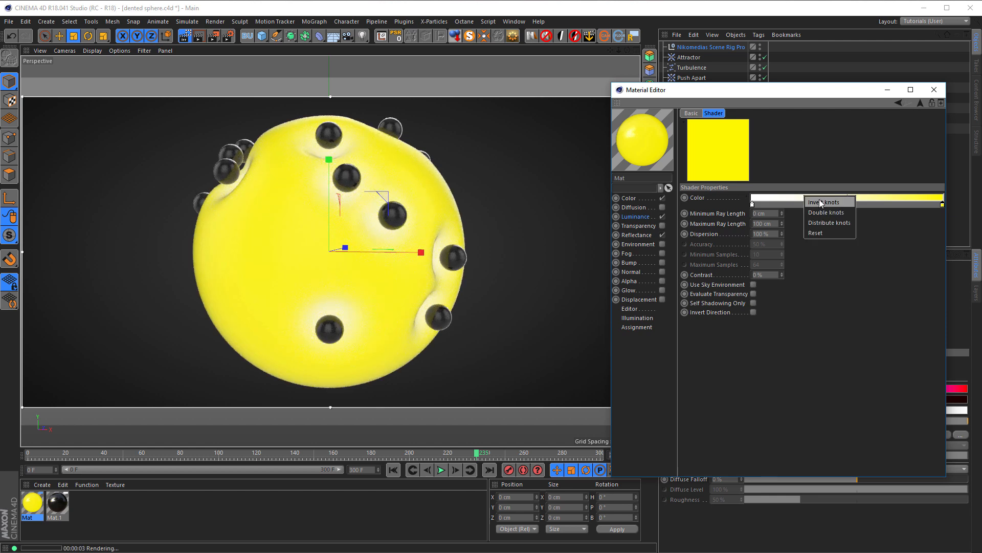
pyautogui.click(821, 202)
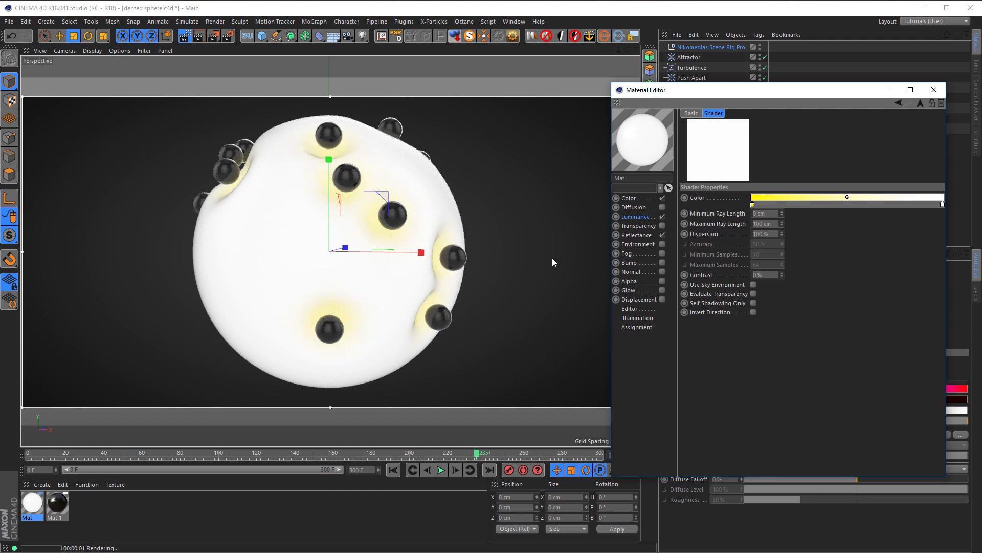
# Step: Set the Ambient Occlusion shader's maximum ray length to 20 cm and its contrast to 100%
pyautogui.doubleClick(776, 223)
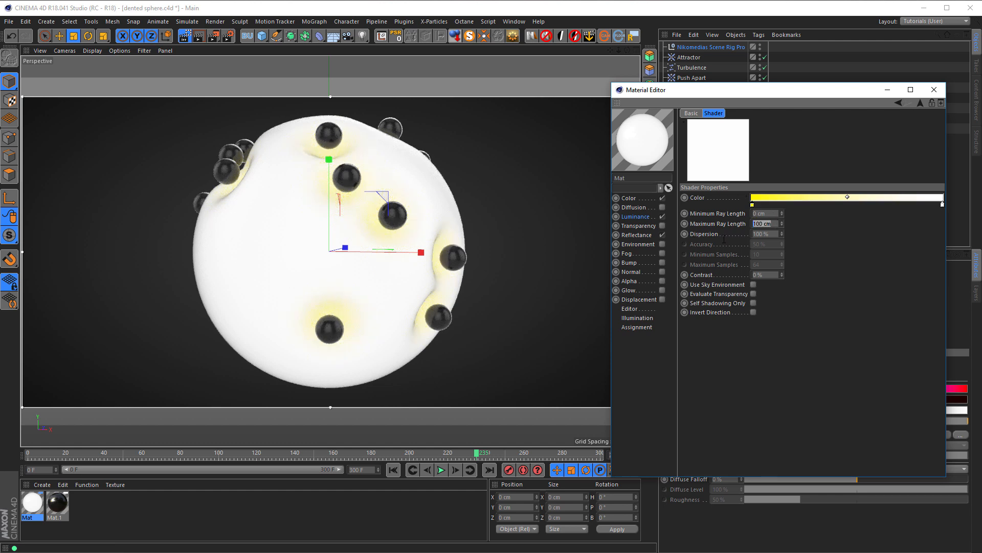
pyautogui.write('200')
pyautogui.press('BackSpace')
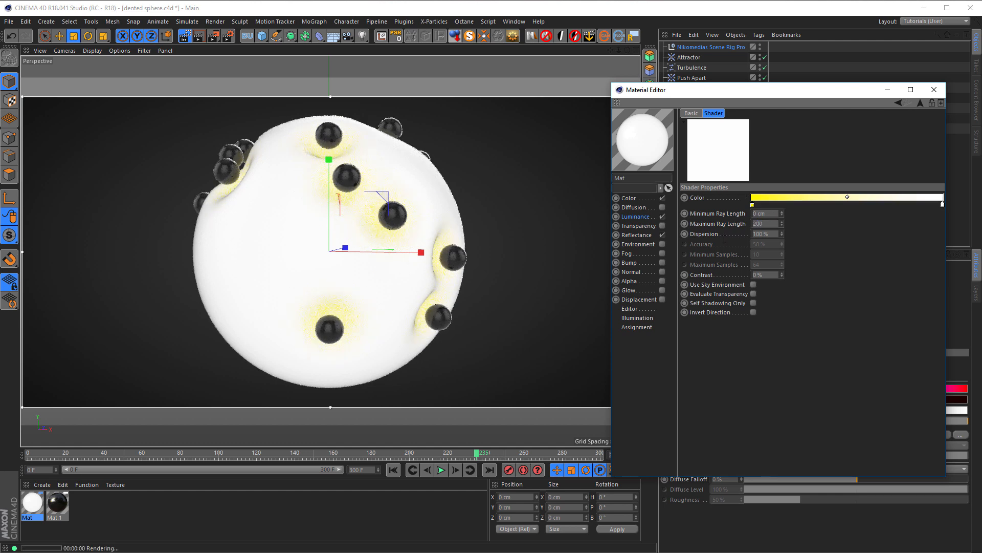
pyautogui.press('Return')
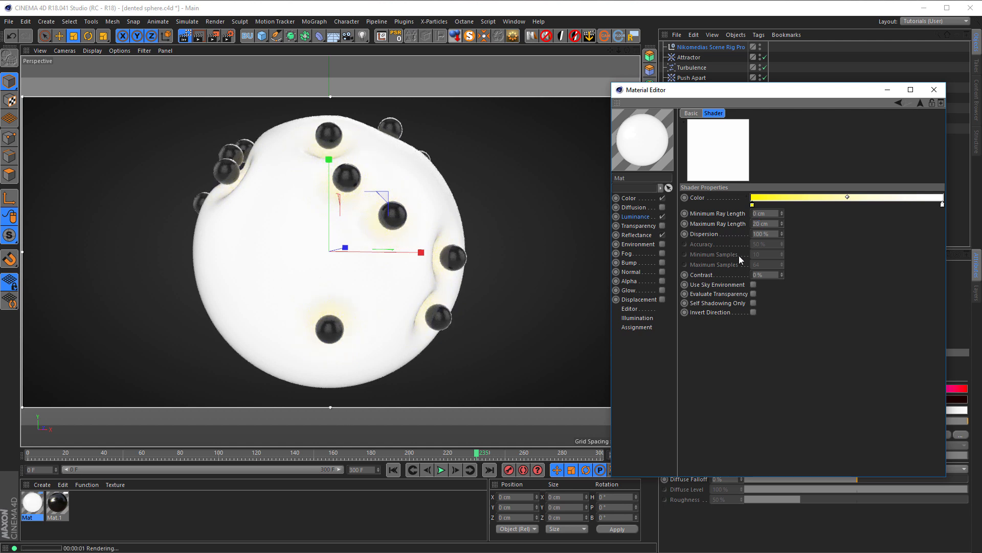
pyautogui.write('100')
pyautogui.press('Return')
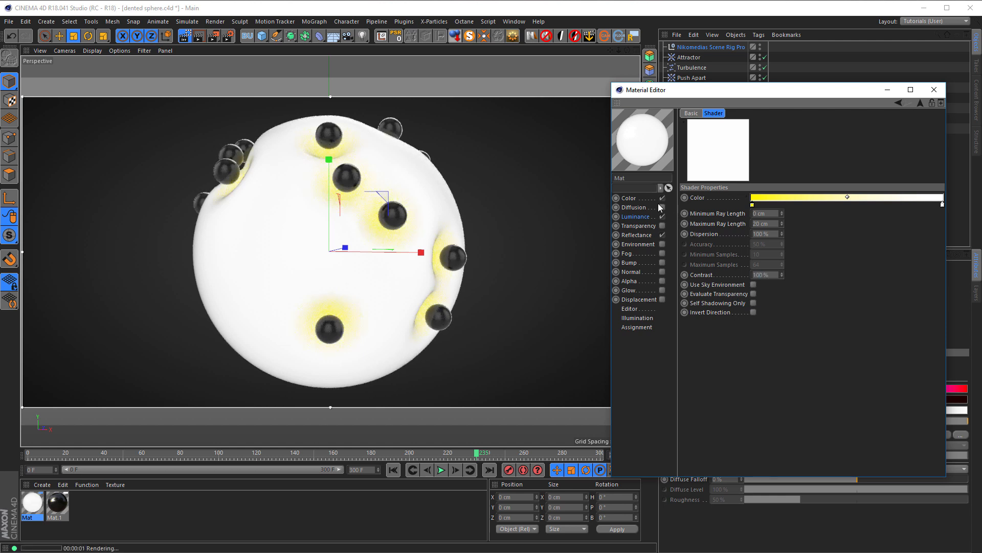
pyautogui.click(630, 199)
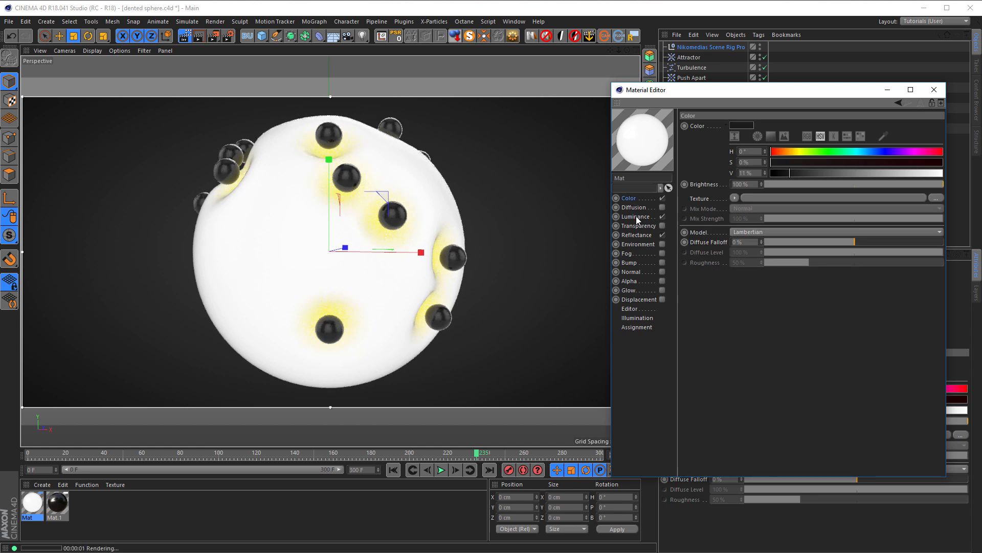
pyautogui.click(636, 218)
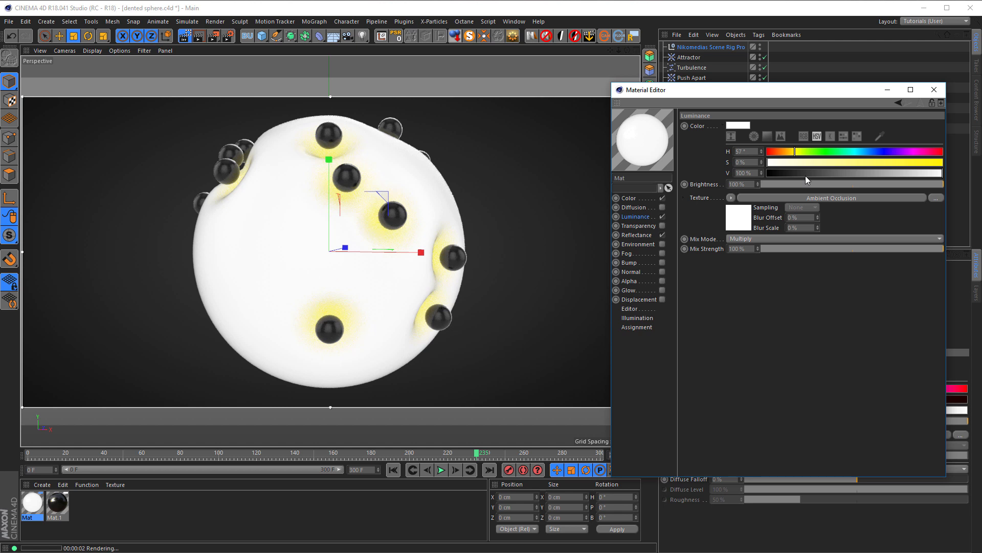
pyautogui.click(740, 217)
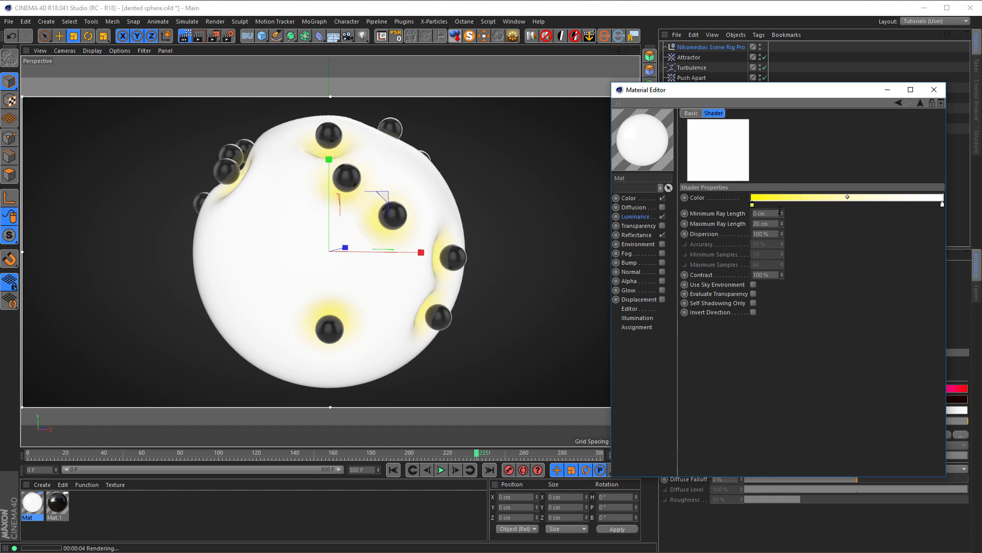
# Step: Try the Normal mix mode for the luminance texture, and switch it back to Multiply
pyautogui.click(636, 216)
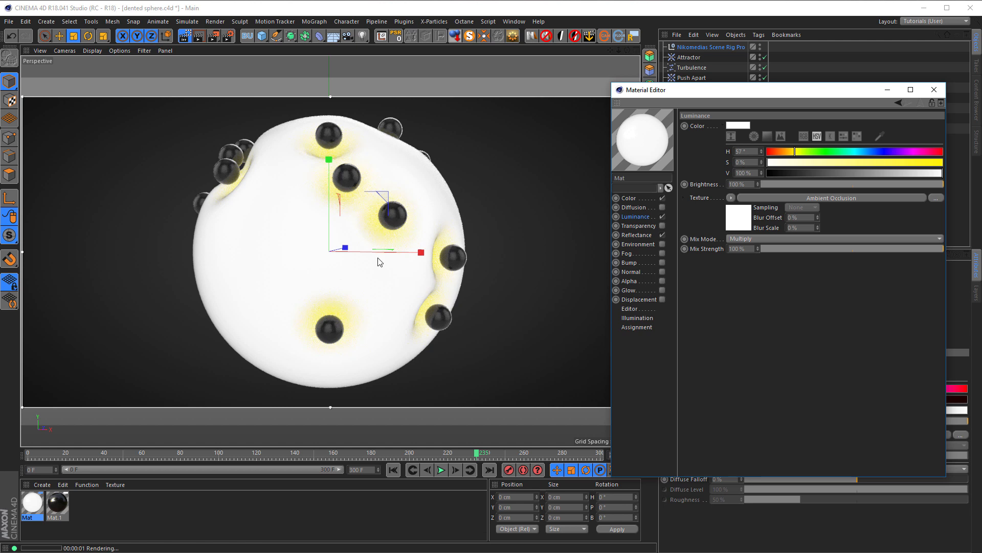
pyautogui.click(747, 238)
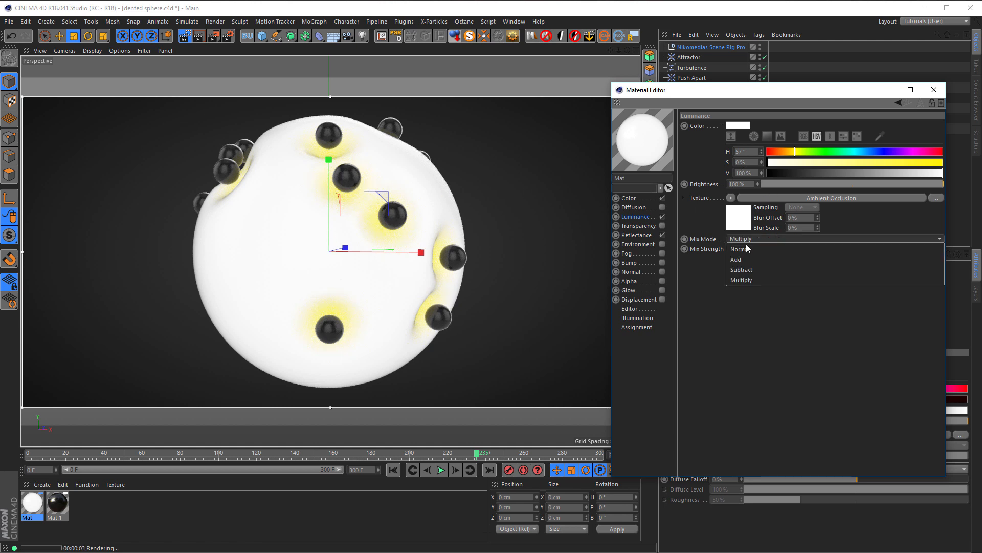
pyautogui.click(747, 250)
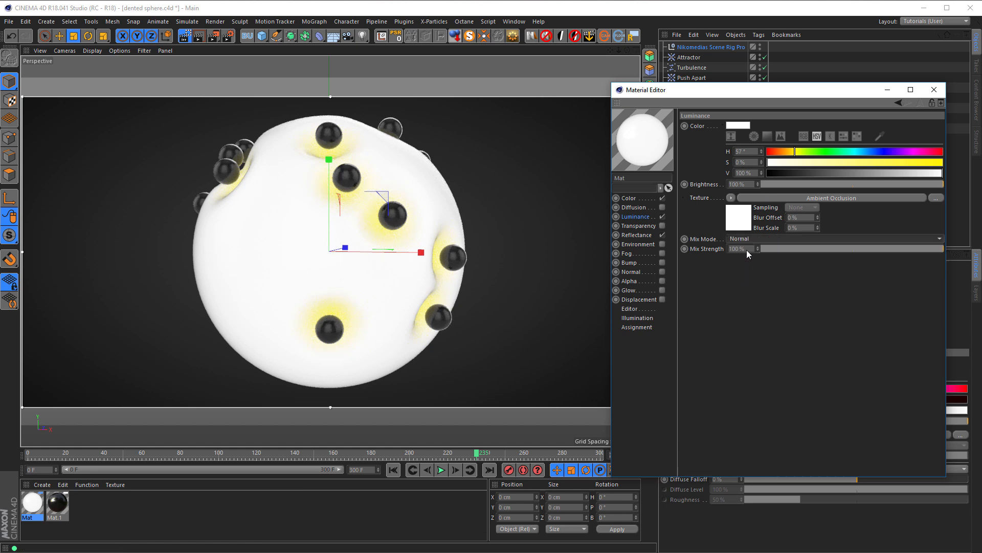
pyautogui.click(746, 220)
pyautogui.click(922, 100)
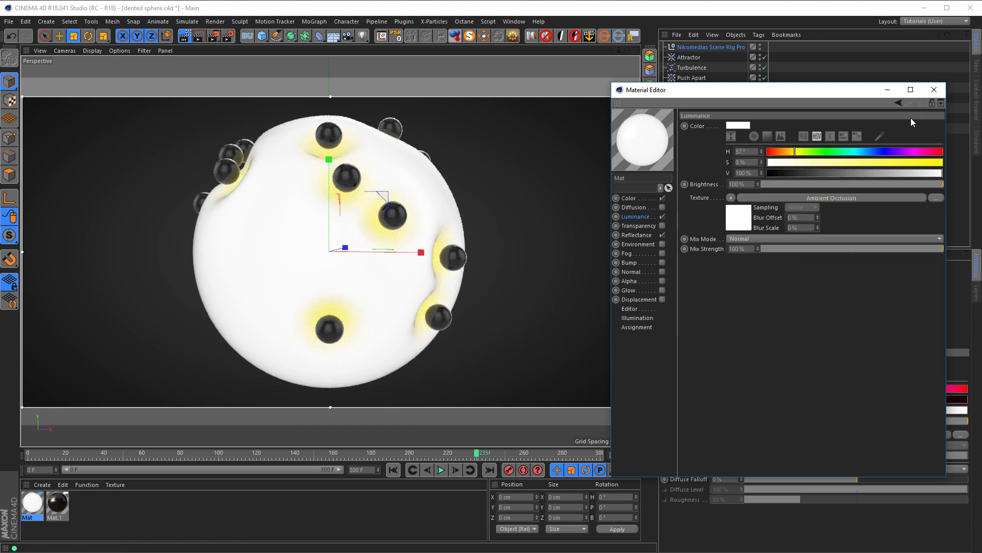
pyautogui.click(742, 239)
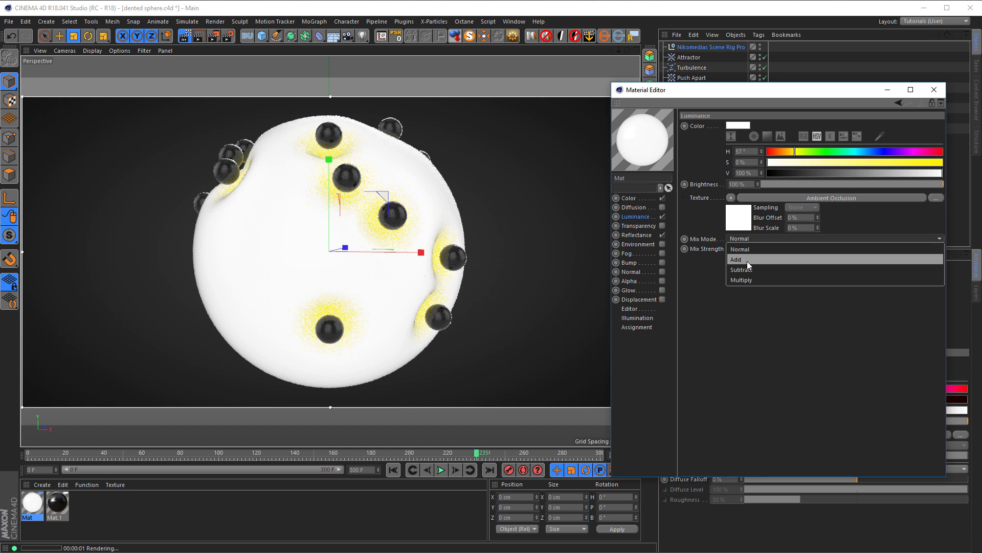
pyautogui.click(747, 280)
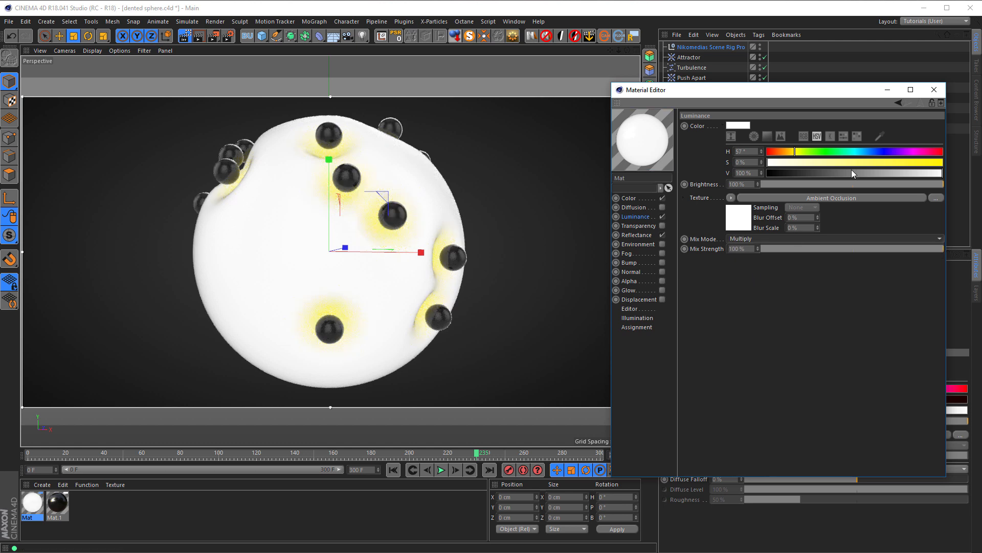
# Step: Try darkening the luminance color to a value of 9%, and return it to 100%
pyautogui.moveTo(818, 173); pyautogui.dragTo(783, 173)
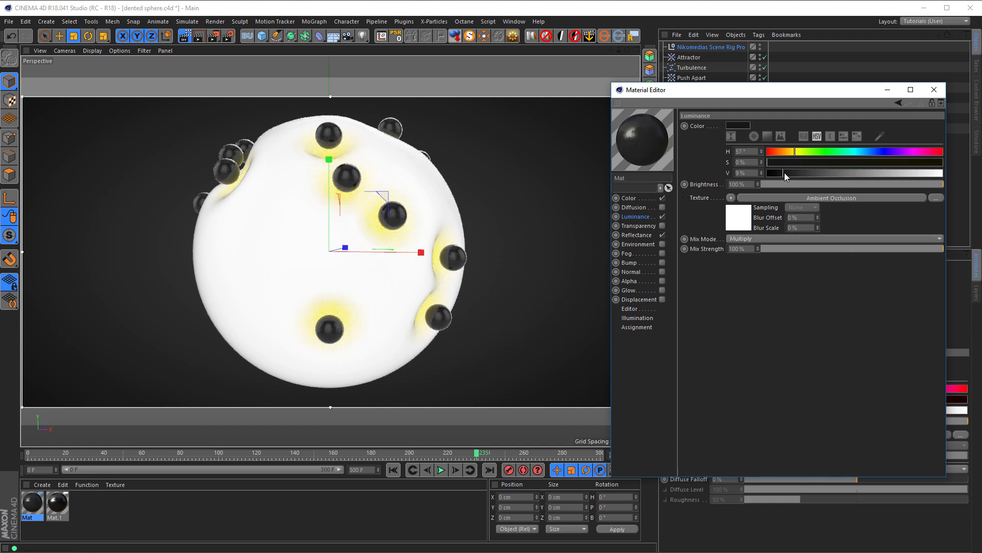
pyautogui.moveTo(785, 172); pyautogui.dragTo(947, 170)
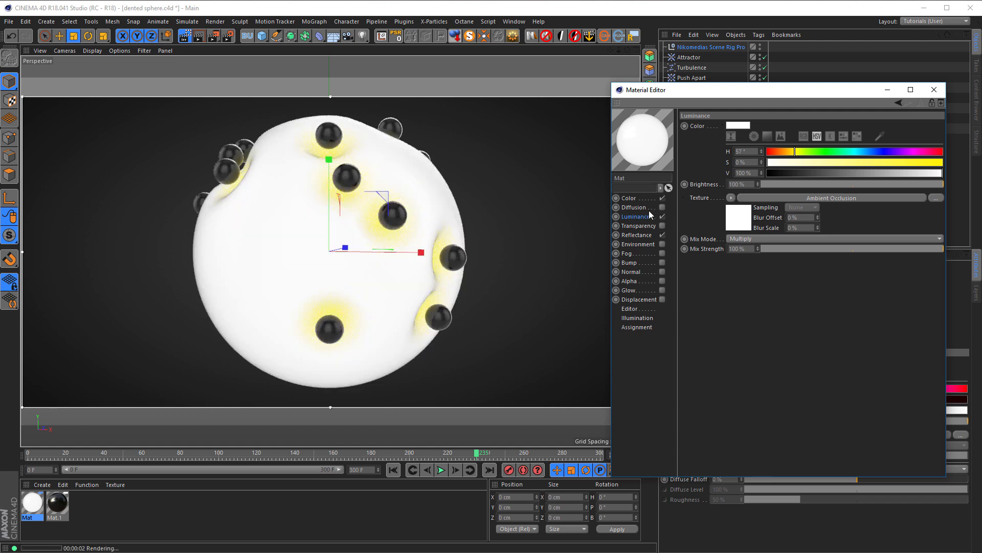
# Step: Try dispersion values of 0% and 20% in the luminance Ambient Occlusion shader, and settle on 50%
pyautogui.click(747, 225)
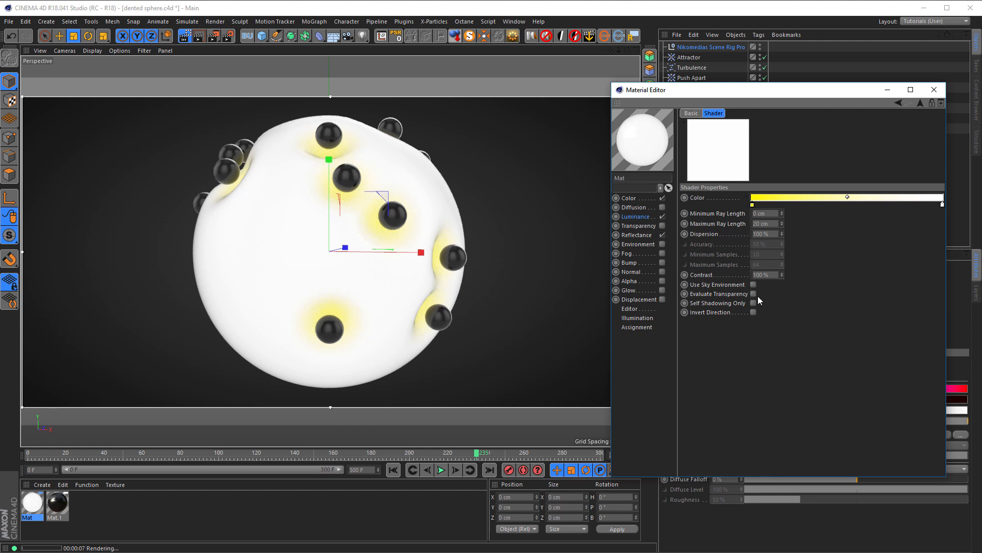
pyautogui.moveTo(781, 234); pyautogui.dragTo(782, 285)
pyautogui.hotkey('ctrl', 'r')
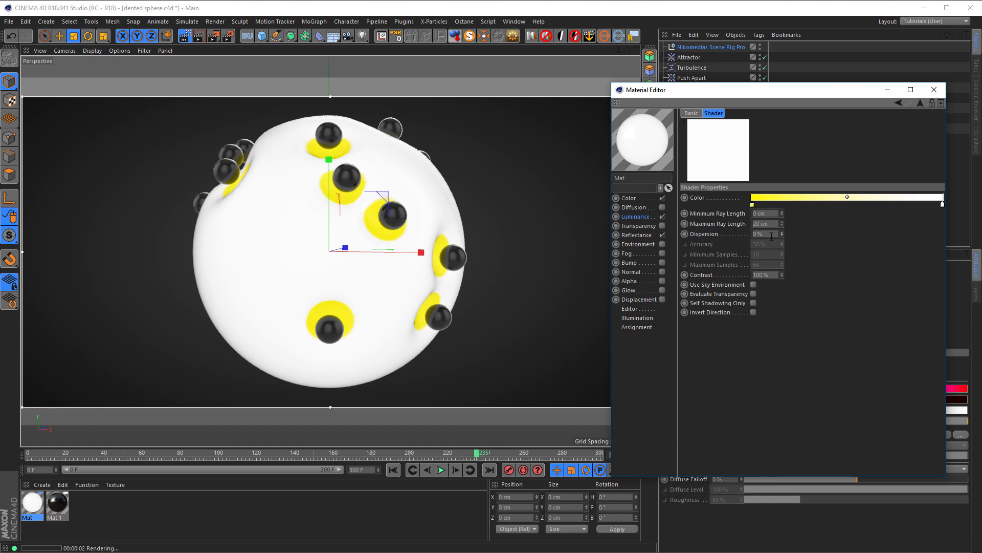
pyautogui.moveTo(773, 235); pyautogui.dragTo(738, 239)
pyautogui.write('20')
pyautogui.press('Return')
pyautogui.moveTo(771, 235); pyautogui.dragTo(736, 241)
pyautogui.write('50')
pyautogui.press('Return')
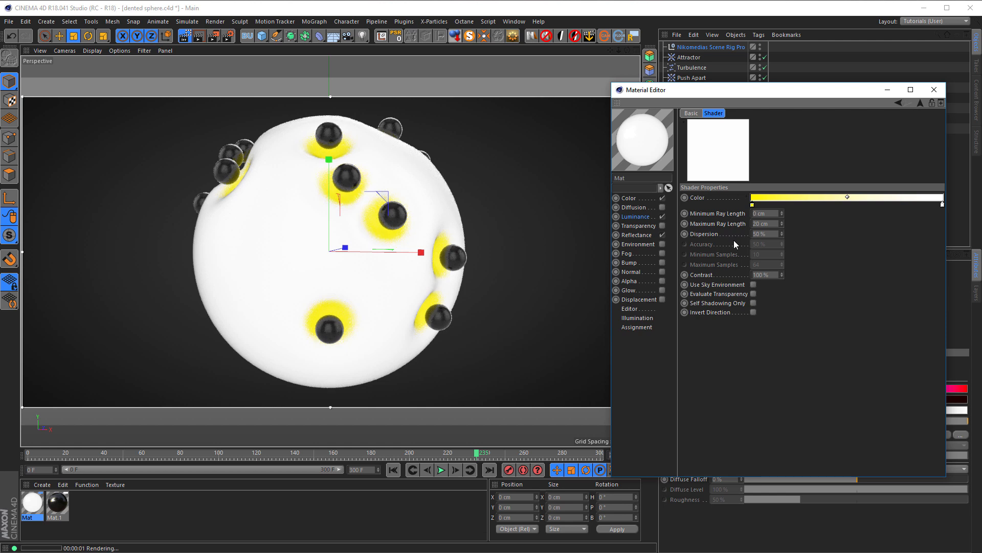
# Step: Darken the material's Color channel to a value of 6%
pyautogui.click(635, 198)
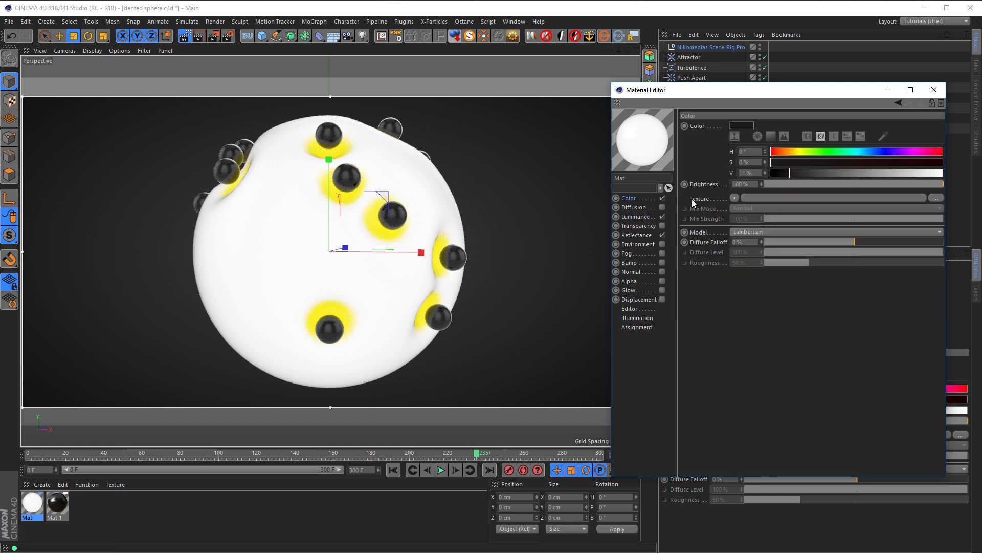
pyautogui.moveTo(786, 172); pyautogui.dragTo(781, 174)
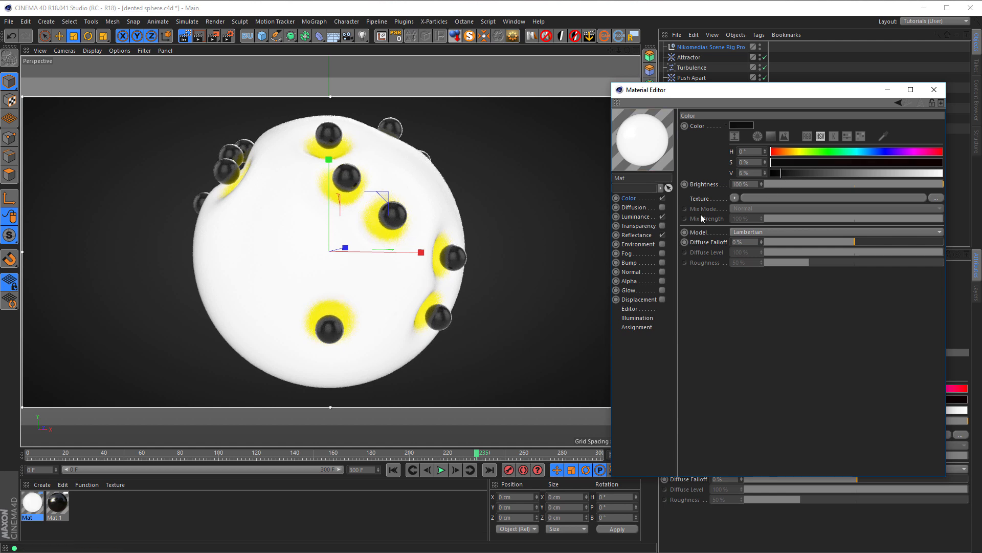
# Step: Try a brightness of 18% in the Luminance channel, and restore it to 100%
pyautogui.click(646, 218)
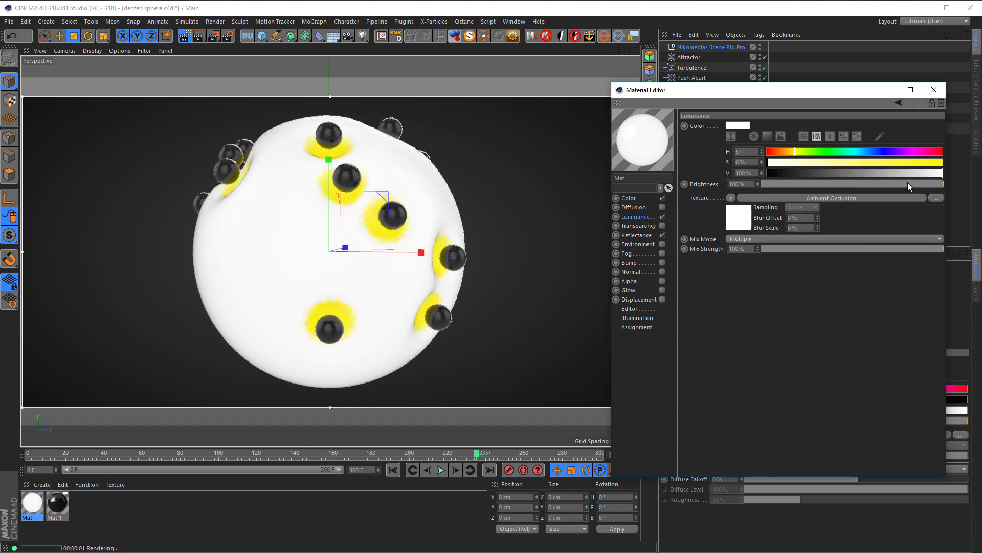
pyautogui.moveTo(907, 182); pyautogui.dragTo(794, 188)
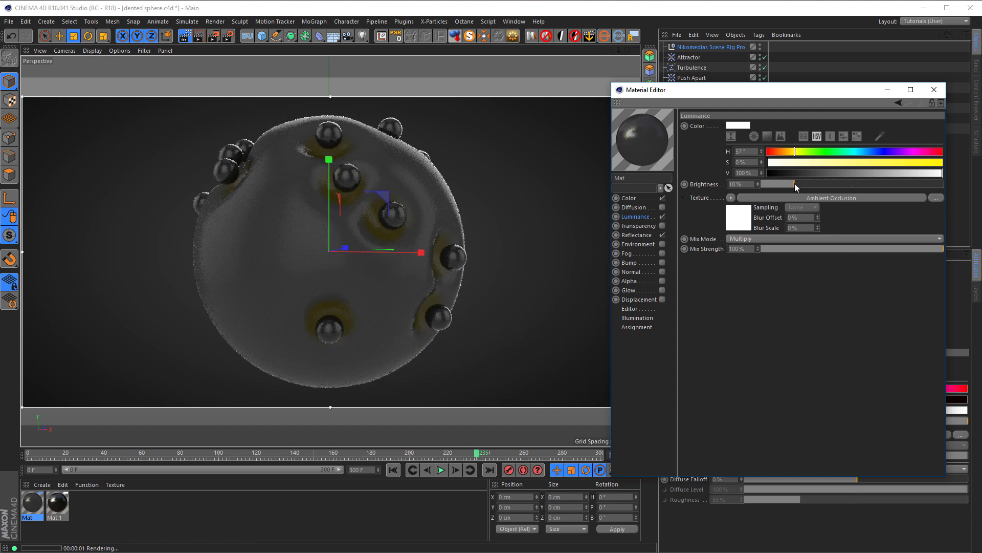
pyautogui.moveTo(793, 182); pyautogui.dragTo(961, 184)
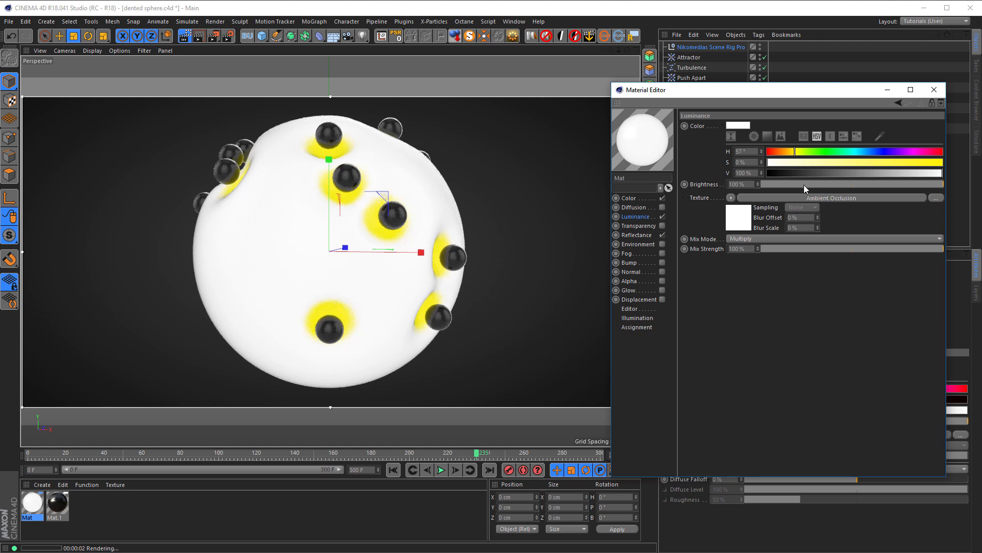
# Step: Change the white knot of the luminance Ambient Occlusion gradient to black
pyautogui.click(831, 198)
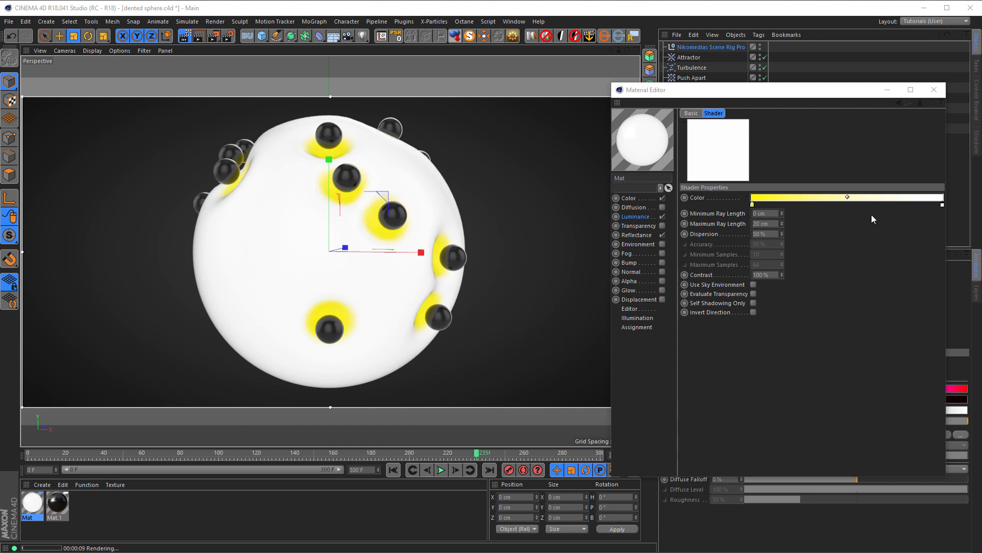
pyautogui.doubleClick(941, 206)
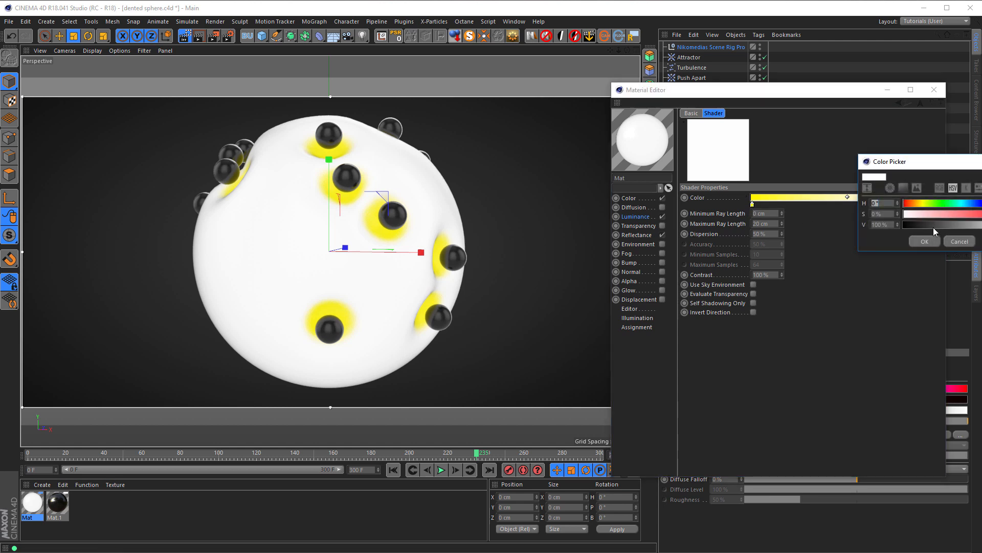
pyautogui.click(922, 241)
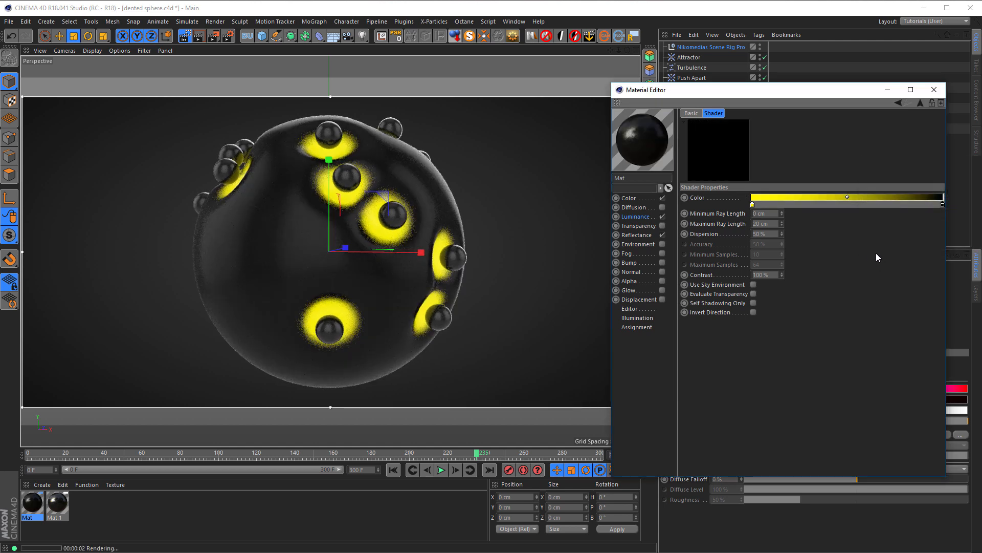
# Step: Try a maximum ray length of 15 cm in the luminance Ambient Occlusion shader, and reduce it to 10 cm
pyautogui.moveTo(771, 223); pyautogui.dragTo(735, 235)
pyautogui.write('15')
pyautogui.press('Return')
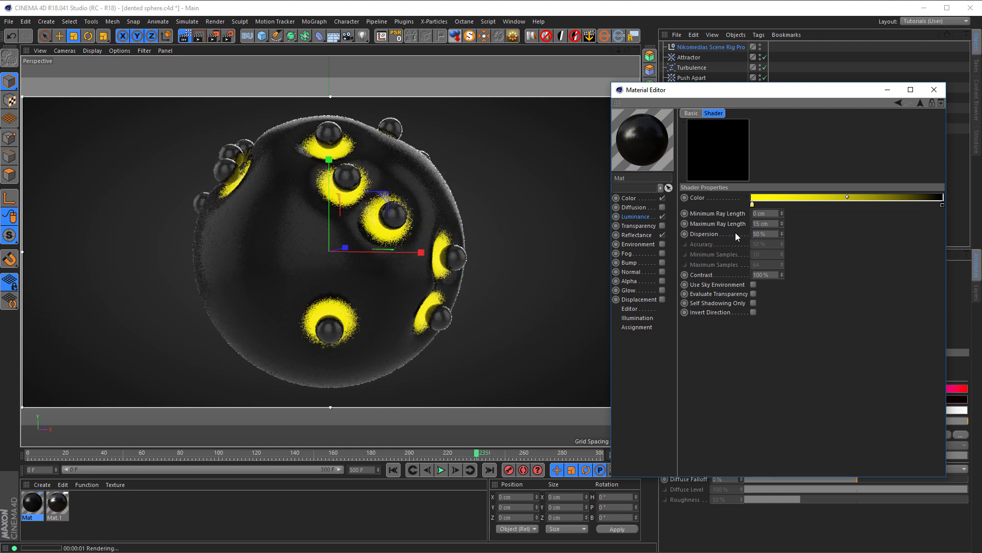
pyautogui.moveTo(770, 224); pyautogui.dragTo(741, 227)
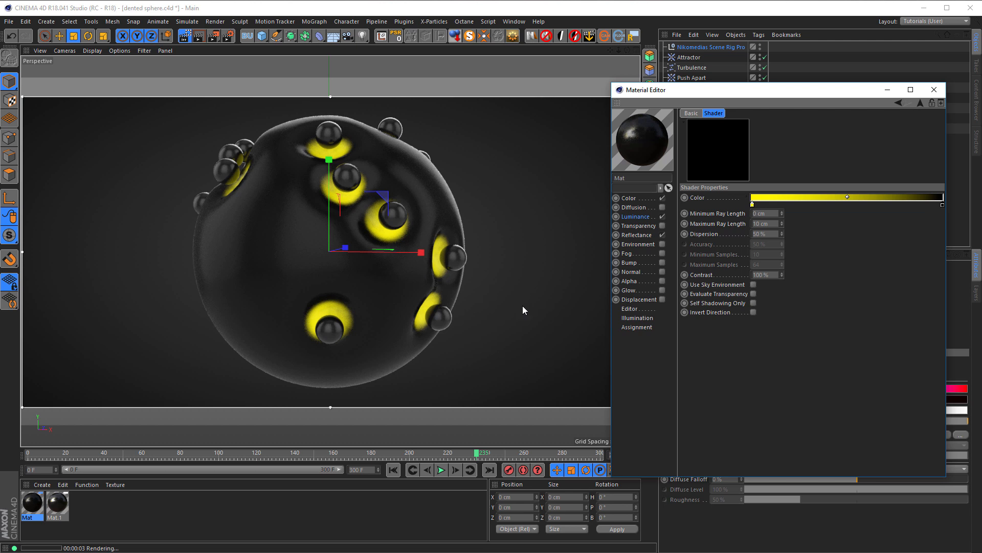
# Step: Move the animation to frame 147 and turn off the material's Luminance channel
pyautogui.click(472, 454)
pyautogui.moveTo(472, 454); pyautogui.dragTo(309, 454)
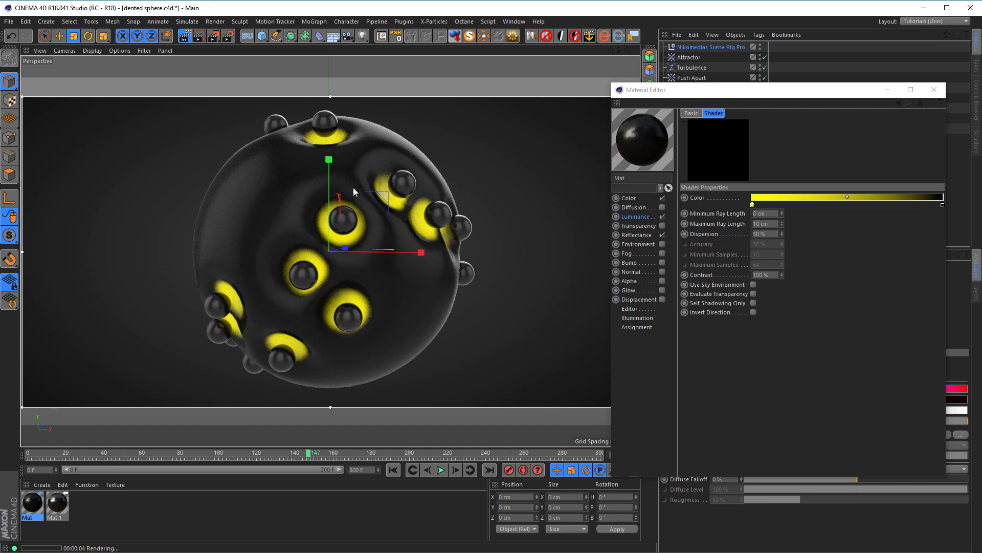
pyautogui.click(659, 215)
pyautogui.click(663, 217)
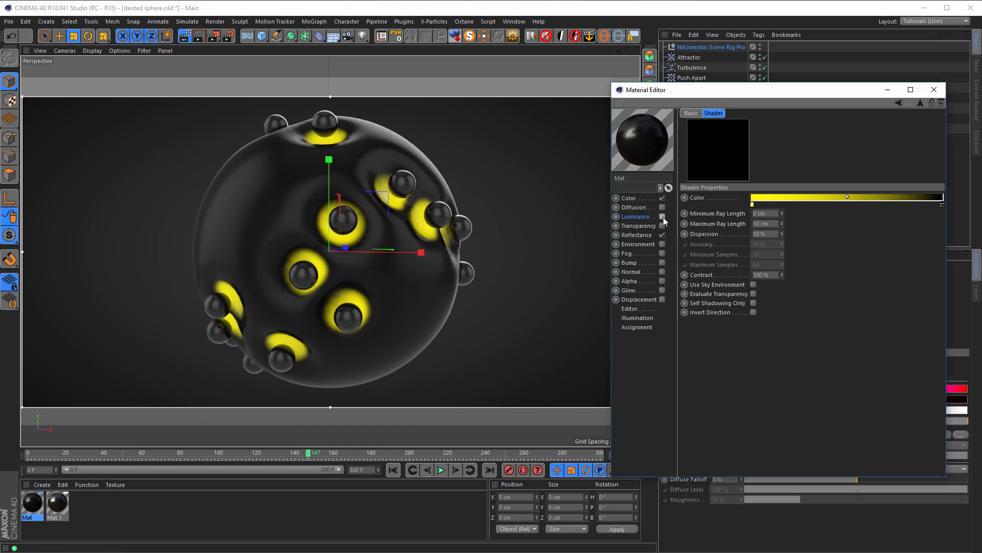
# Step: Set the roughness of Layer 1 in the Reflectance channel to 100%
pyautogui.click(663, 234)
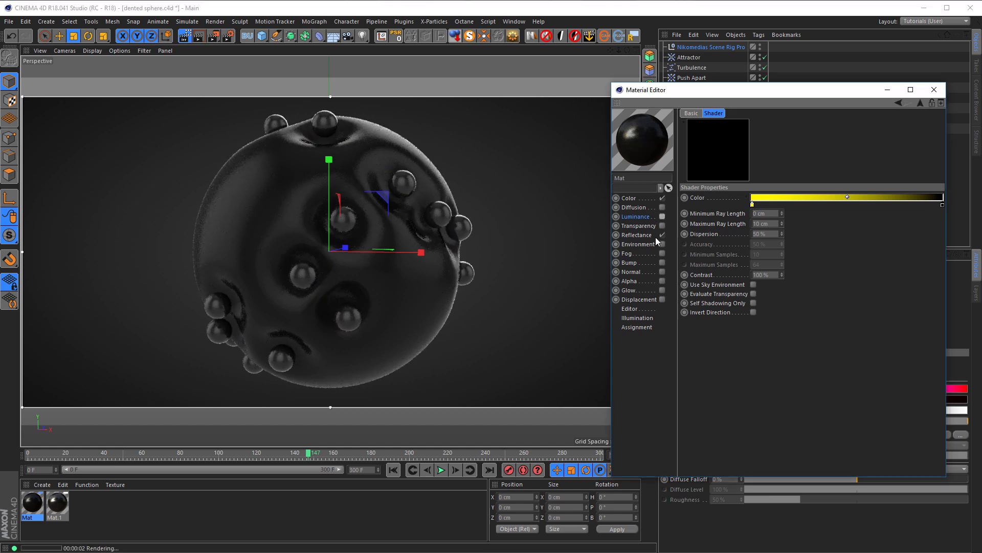
pyautogui.click(639, 235)
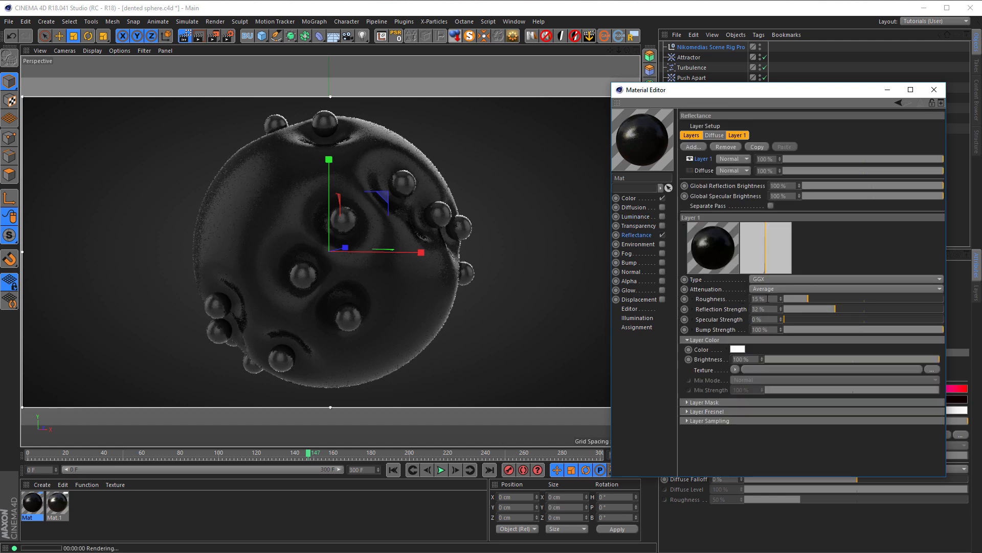
pyautogui.moveTo(819, 298); pyautogui.dragTo(976, 302)
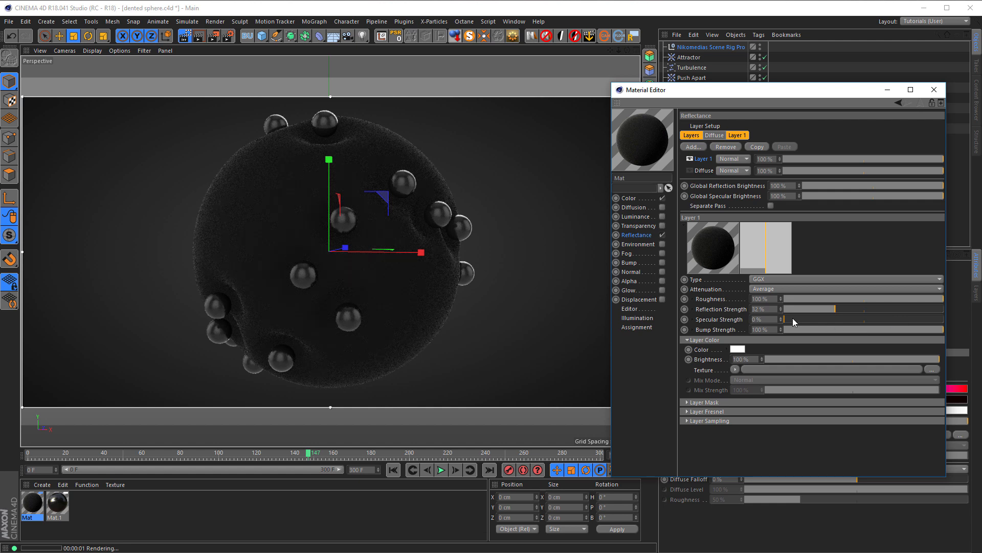
# Step: Load an Ambient Occlusion shader as the roughness texture of reflectance Layer 1
pyautogui.click(693, 299)
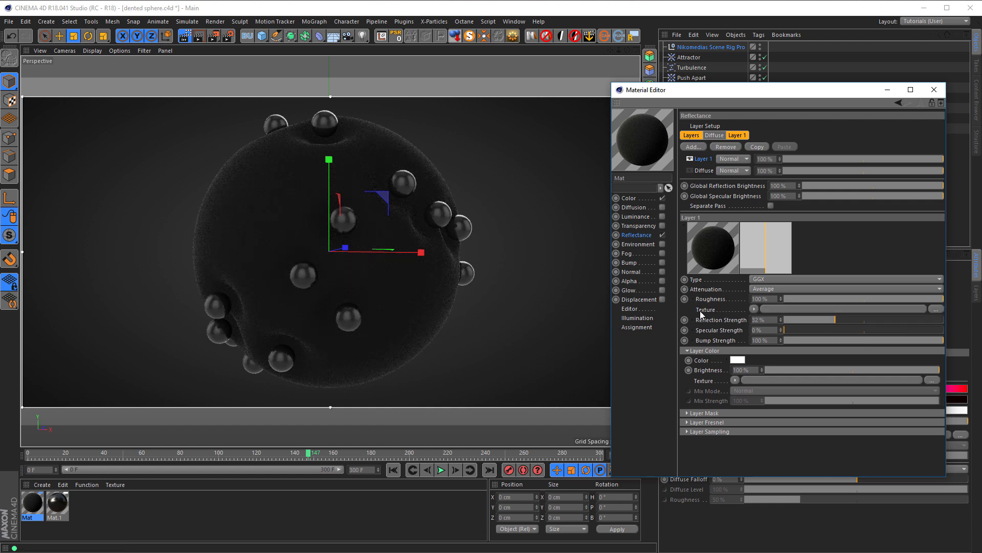
pyautogui.click(755, 309)
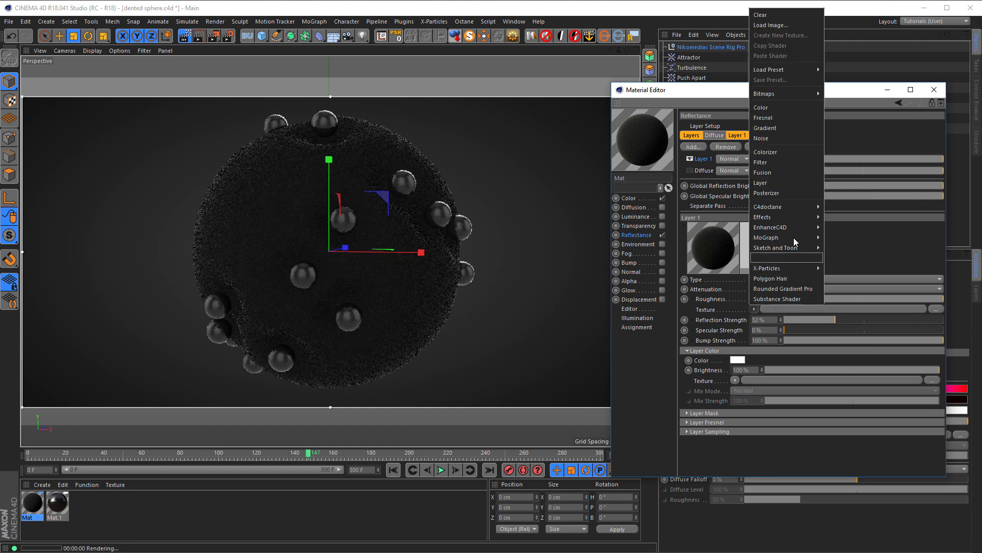
pyautogui.moveTo(797, 217)
pyautogui.click(854, 217)
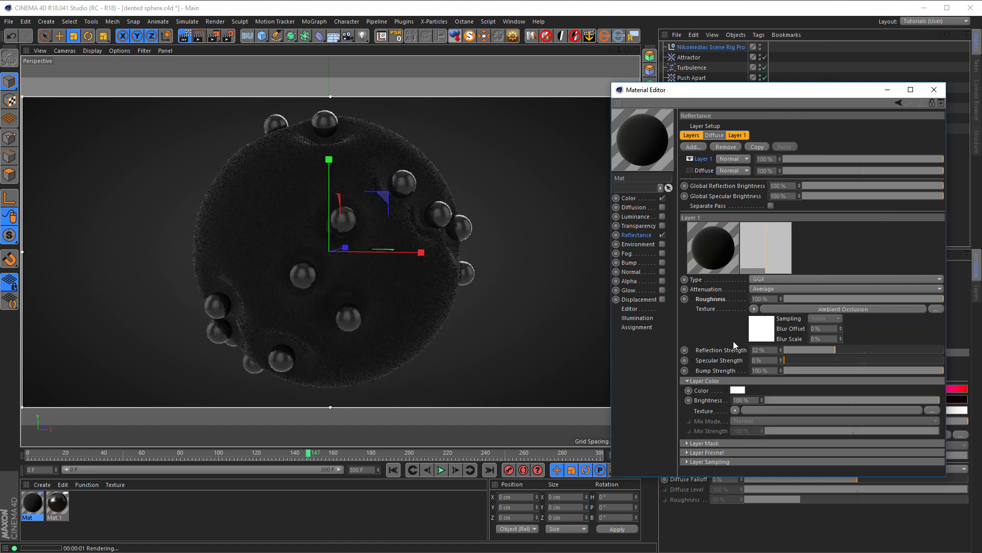
# Step: Set the maximum ray length of the roughness Ambient Occlusion shader to 20 cm
pyautogui.click(762, 333)
pyautogui.click(763, 223)
pyautogui.write('20')
pyautogui.press('Return')
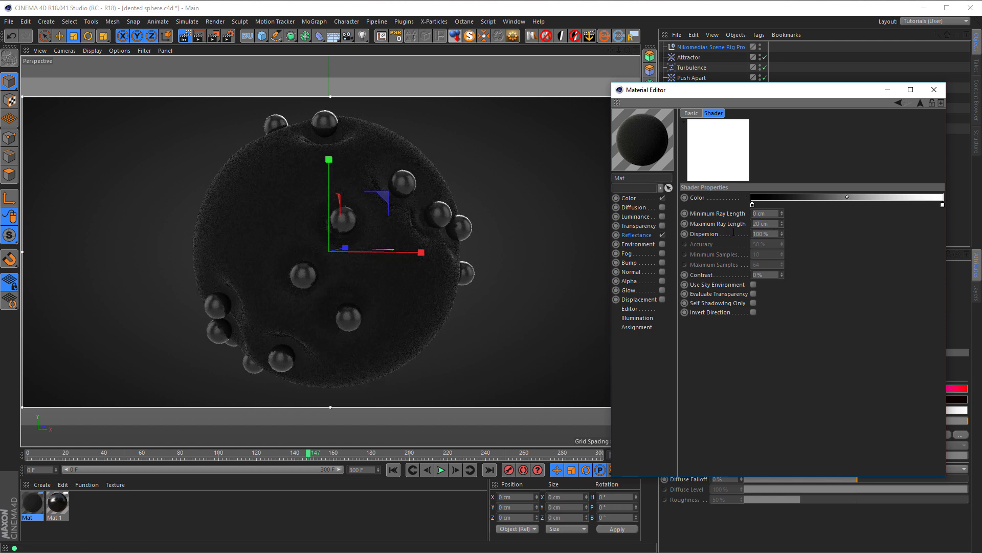
# Step: Set the roughness Ambient Occlusion shader's contrast to 100% and its dispersion to 20%
pyautogui.click(775, 234)
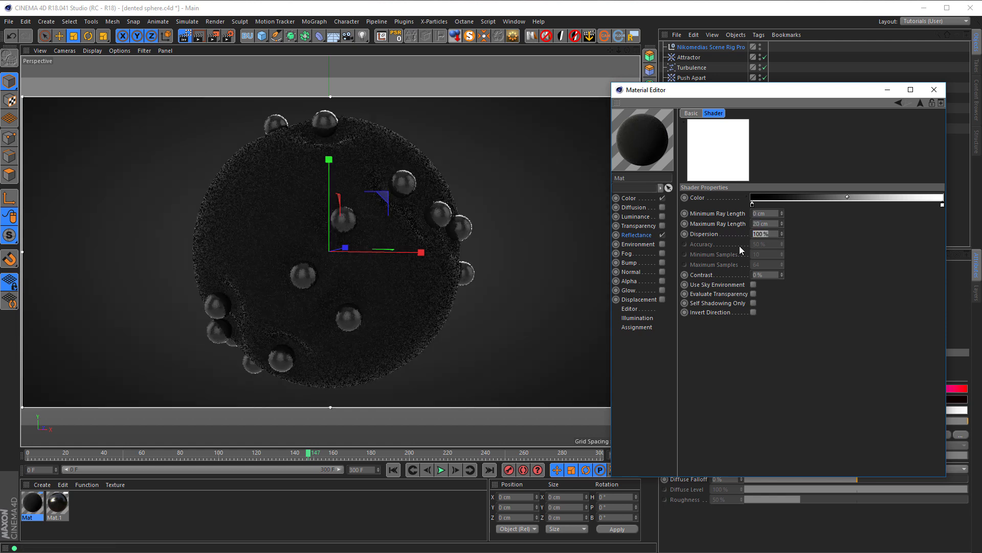
pyautogui.write('100')
pyautogui.press('Return')
pyautogui.click(759, 274)
pyautogui.write('100')
pyautogui.press('Return')
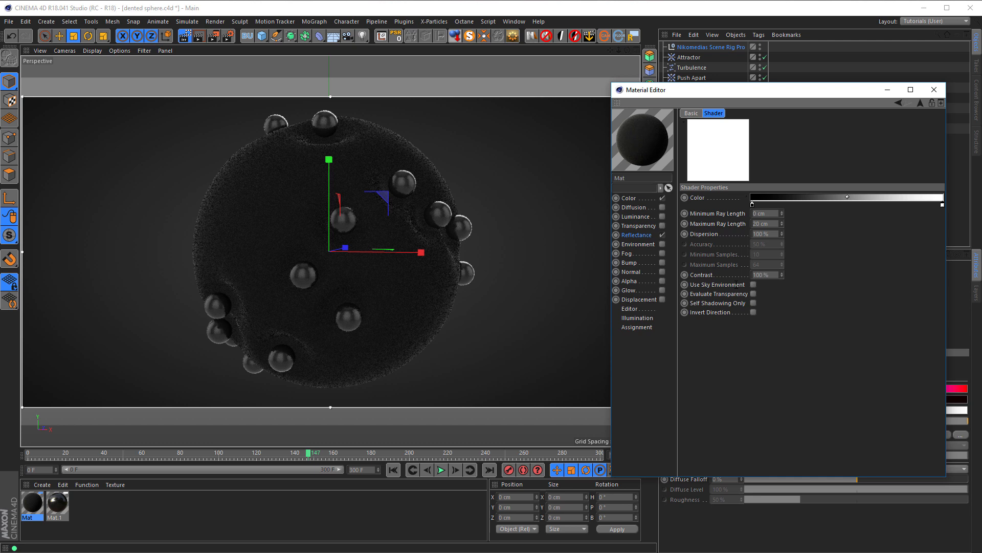
pyautogui.click(764, 234)
pyautogui.write('20')
pyautogui.press('Return')
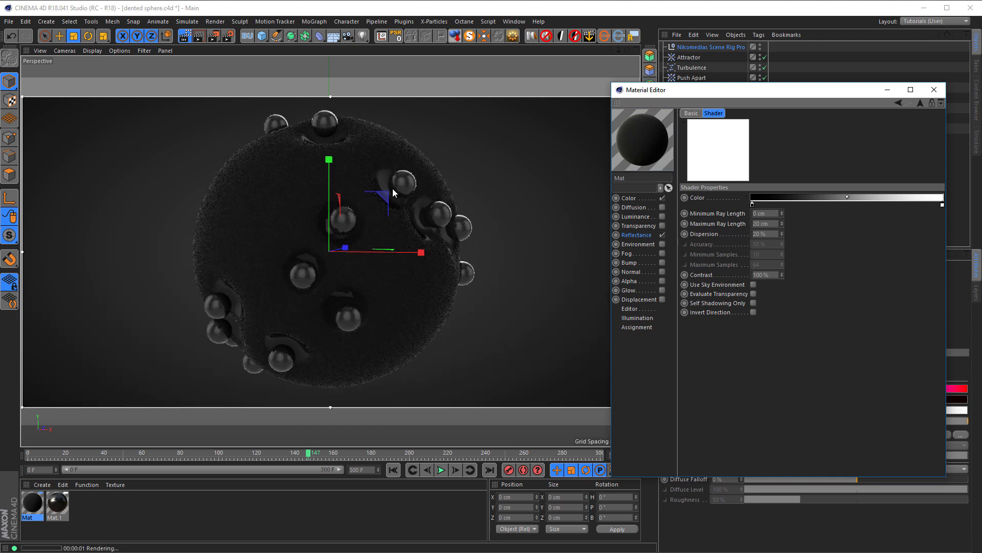
# Step: Invert the knots of the roughness Ambient Occlusion gradient and inspect the dents around the small spheres
pyautogui.scroll(5, 410, 187)
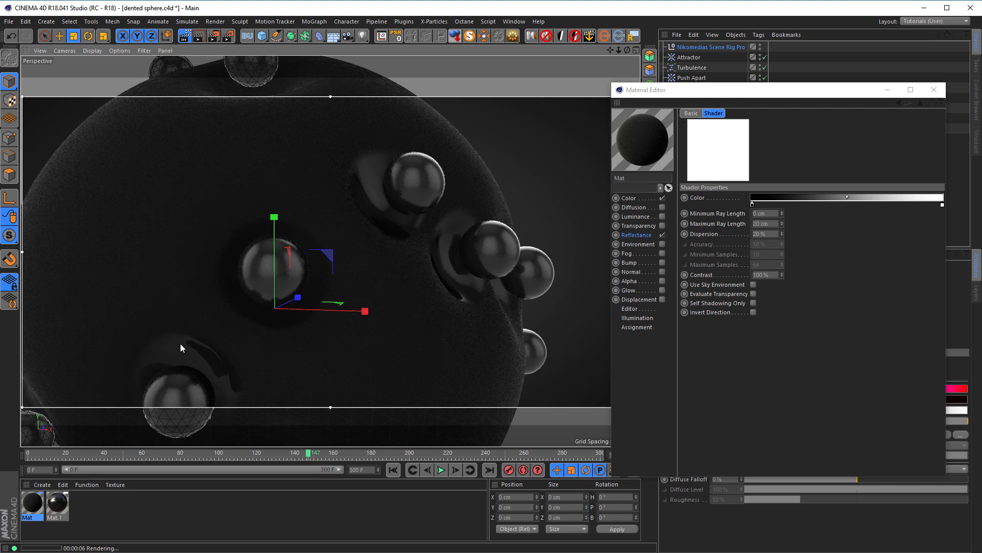
pyautogui.rightClick(790, 199)
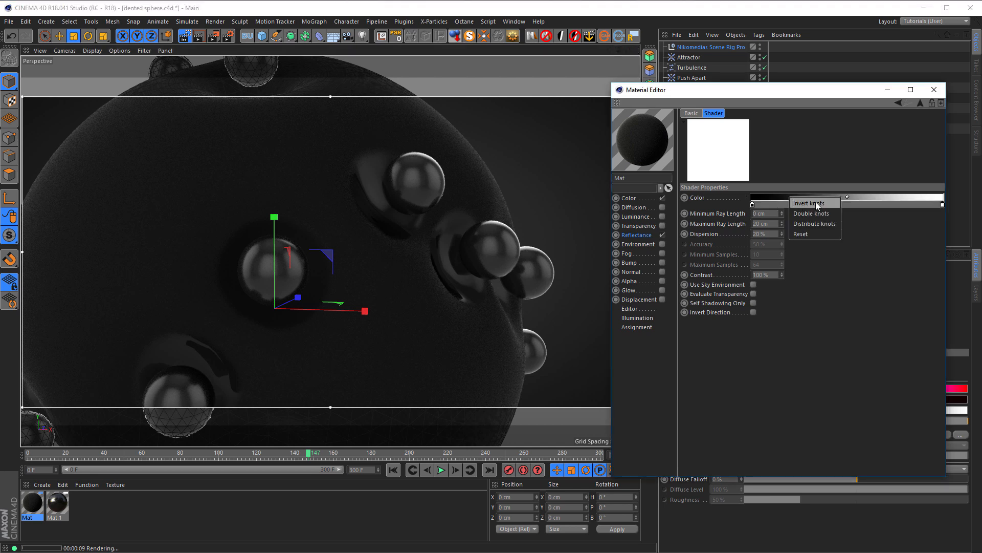
pyautogui.click(817, 203)
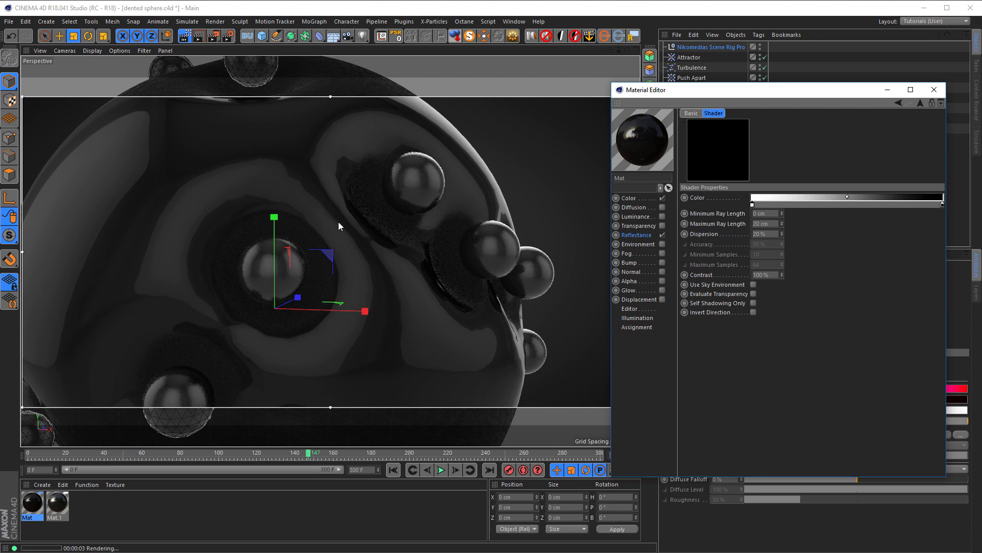
pyautogui.moveTo(399, 226)
pyautogui.keyDown('alt'); pyautogui.mouseDown()
pyautogui.moveTo(434, 226)
pyautogui.moveTo(413, 216)
pyautogui.mouseUp(); pyautogui.keyUp('alt')
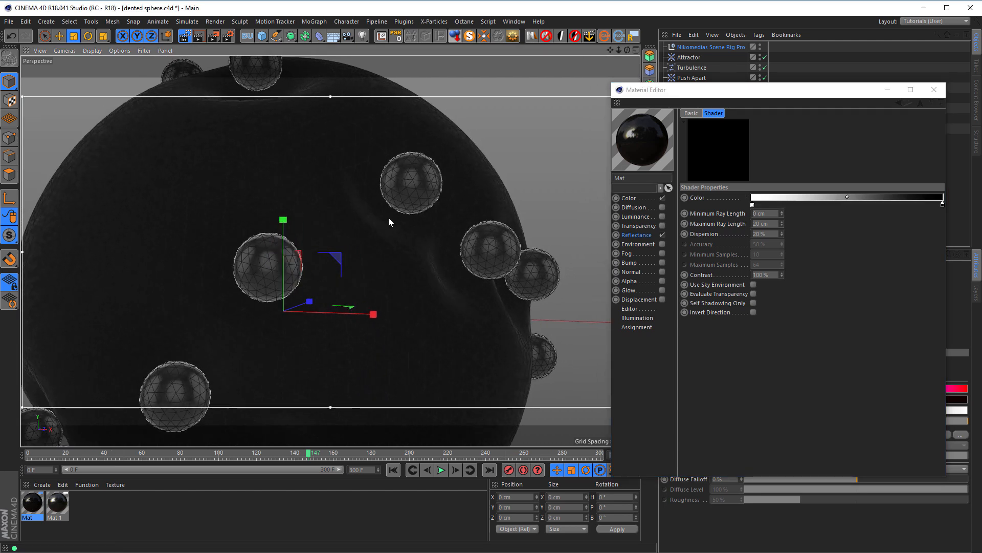
pyautogui.keyDown('alt'); pyautogui.moveTo(367, 214); pyautogui.dragTo(243, 272, button='right'); pyautogui.keyUp('alt')
pyautogui.keyDown('alt'); pyautogui.moveTo(337, 249); pyautogui.dragTo(383, 221, button='middle'); pyautogui.keyUp('alt')
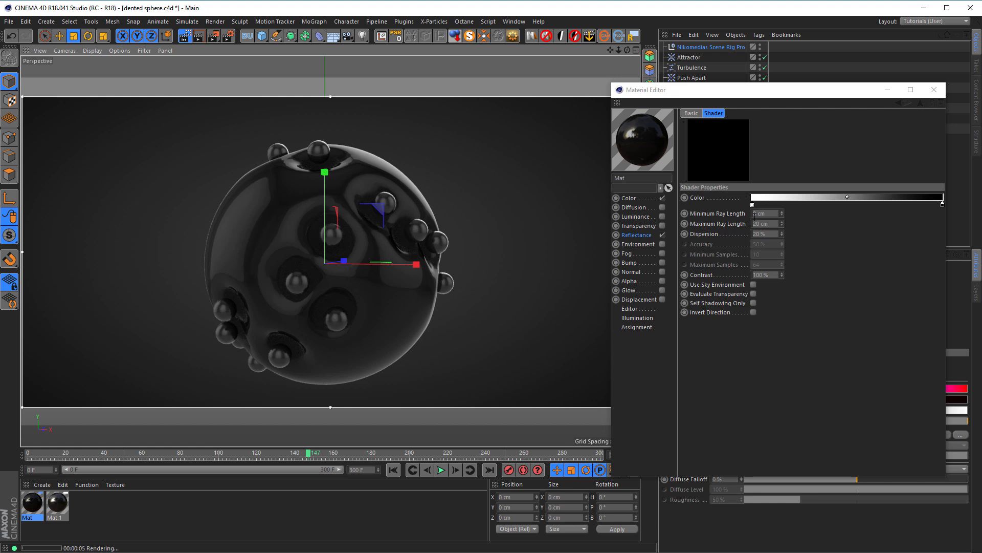
# Step: Switch the material from the Reflectance channel to the Luminance channel, and open the luminance Ambient Occlusion shader
pyautogui.click(662, 236)
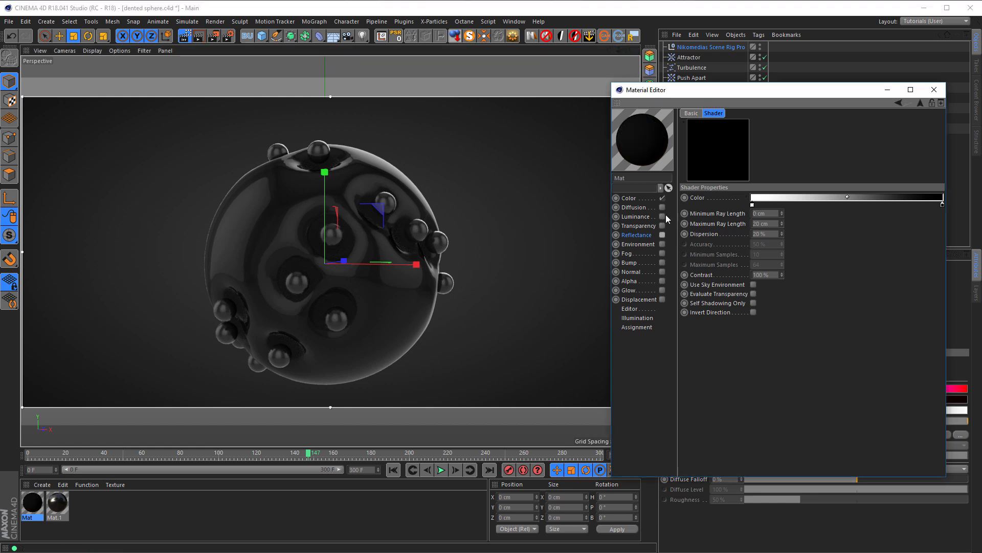
pyautogui.click(662, 216)
pyautogui.keyDown('alt'); pyautogui.moveTo(333, 238); pyautogui.dragTo(348, 237, button='right'); pyautogui.keyUp('alt')
pyautogui.keyDown('alt'); pyautogui.moveTo(349, 237); pyautogui.dragTo(356, 233, button='middle'); pyautogui.keyUp('alt')
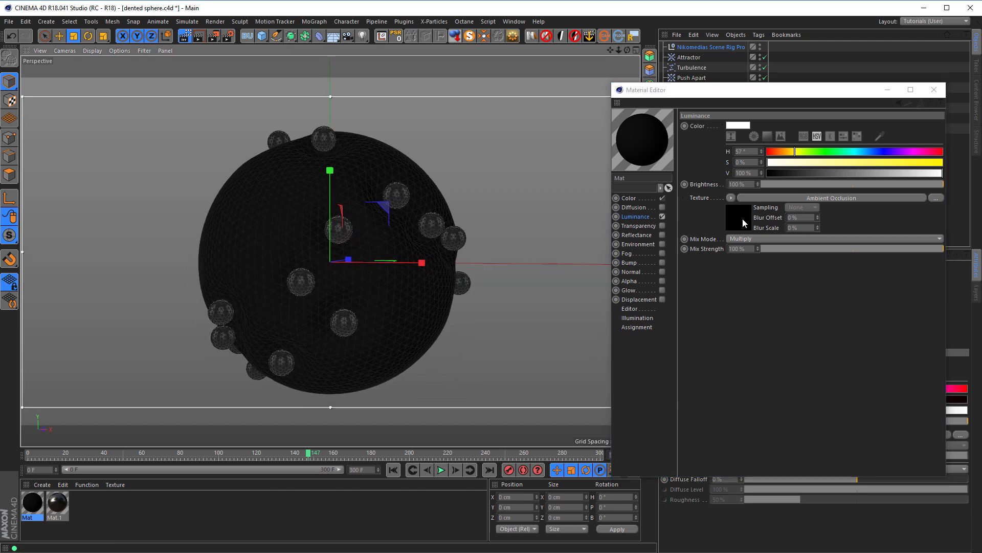
pyautogui.click(742, 217)
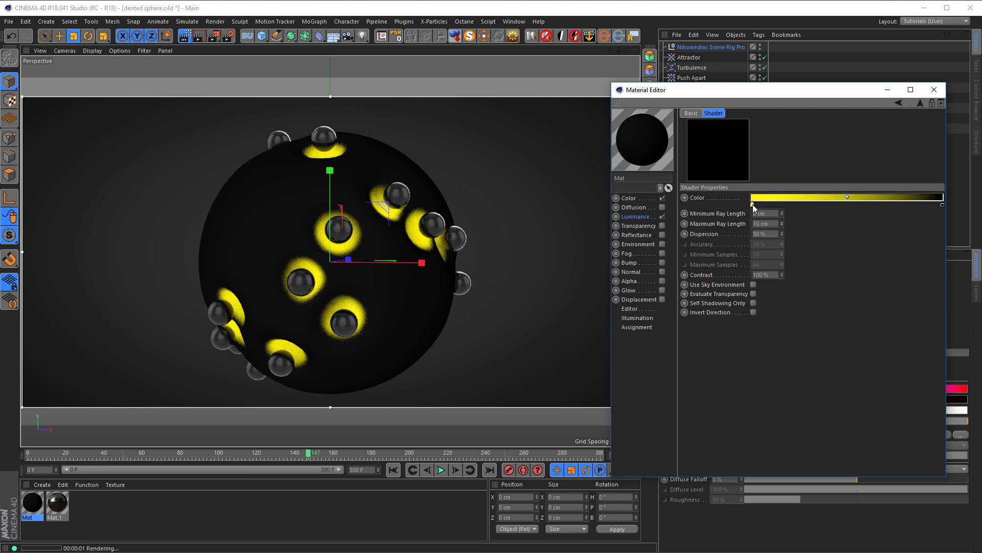
# Step: Recolour the starting knot of the luminance Ambient Occlusion gradient from yellow to white
pyautogui.doubleClick(753, 204)
pyautogui.moveTo(699, 218); pyautogui.dragTo(700, 218)
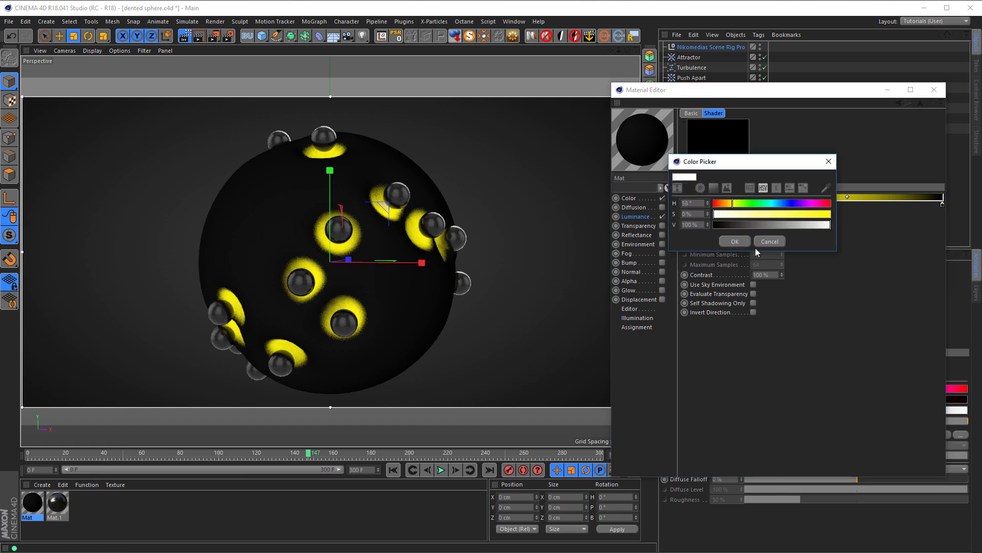
pyautogui.press('Return')
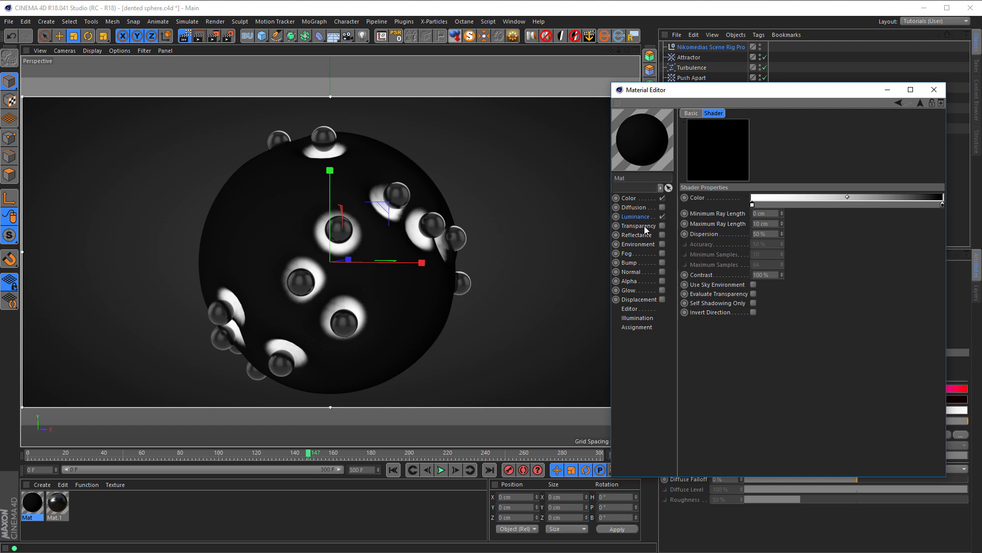
# Step: Enable the material's Reflectance channel and clear the Ambient Occlusion shader from Layer 1's roughness texture
pyautogui.click(662, 234)
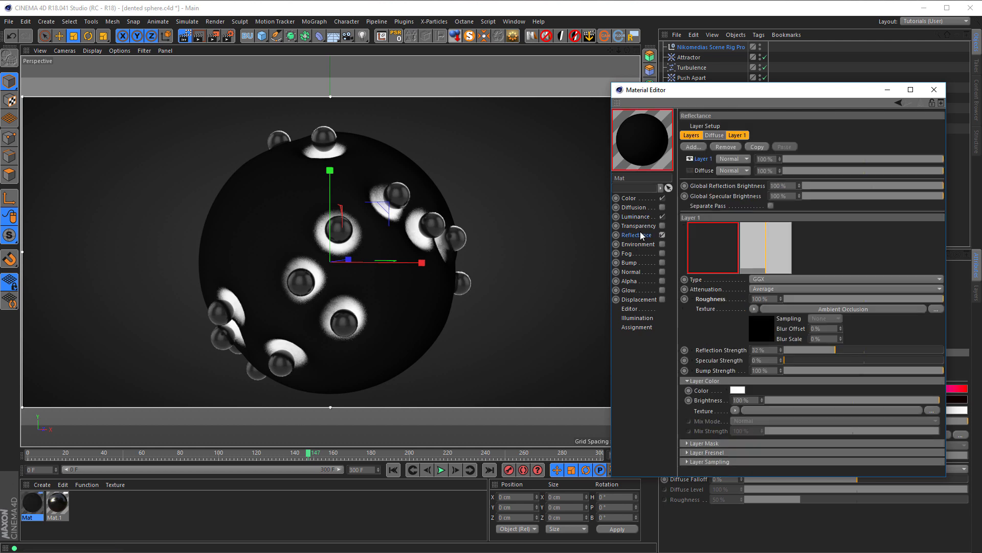
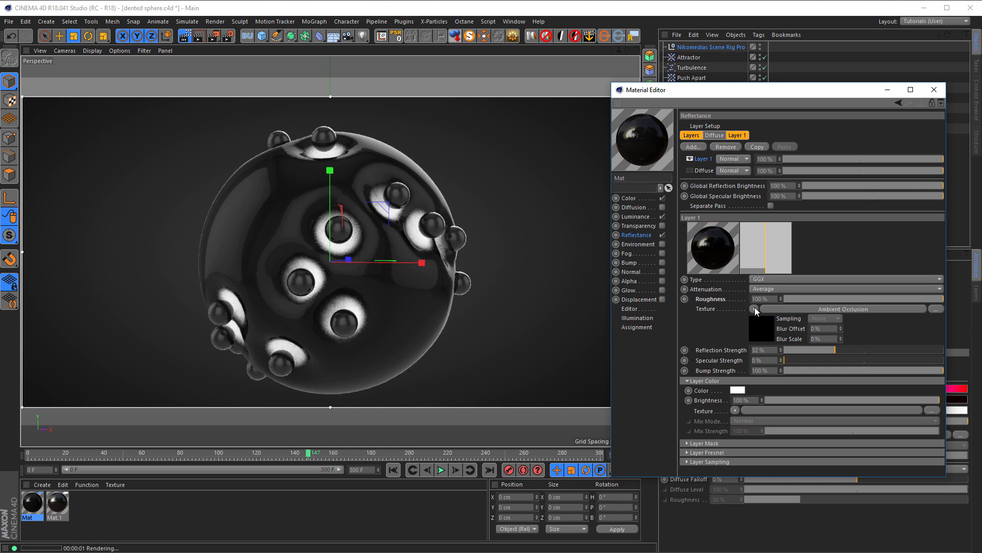
pyautogui.click(756, 309)
pyautogui.click(780, 249)
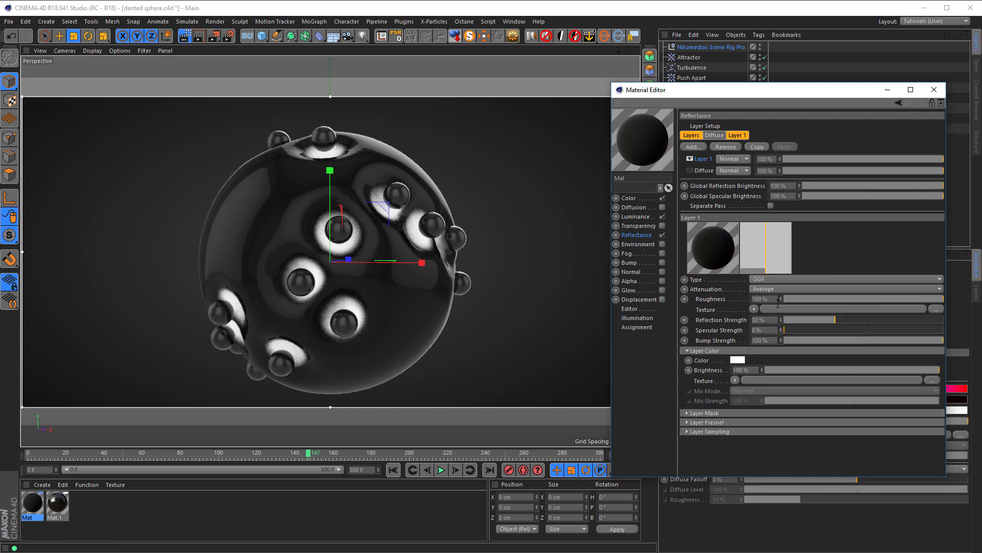
# Step: Set the roughness of reflectance Layer 1 to 10% and collapse its texture options
pyautogui.click(800, 299)
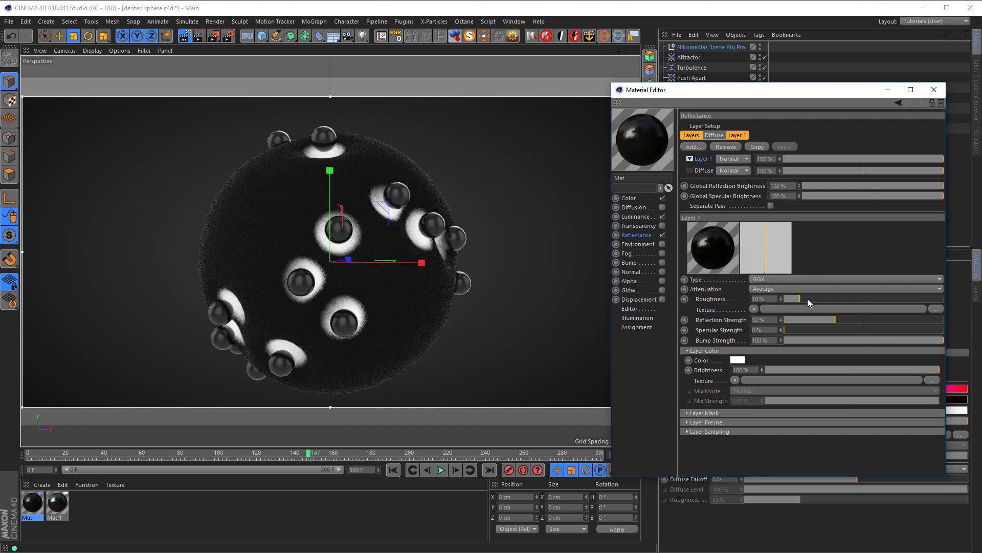
pyautogui.click(693, 299)
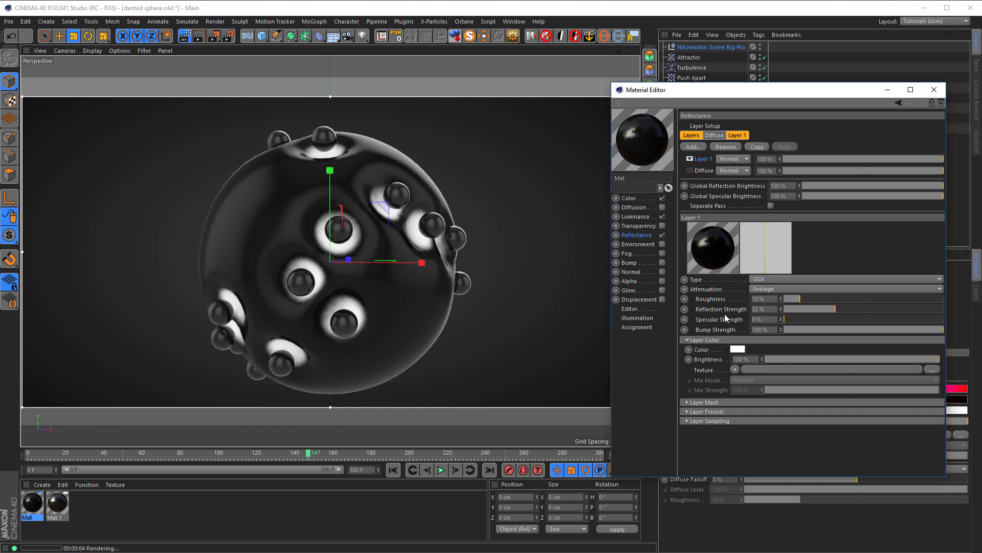
pyautogui.keyDown('alt'); pyautogui.moveTo(396, 239); pyautogui.dragTo(401, 226, button='middle'); pyautogui.keyUp('alt')
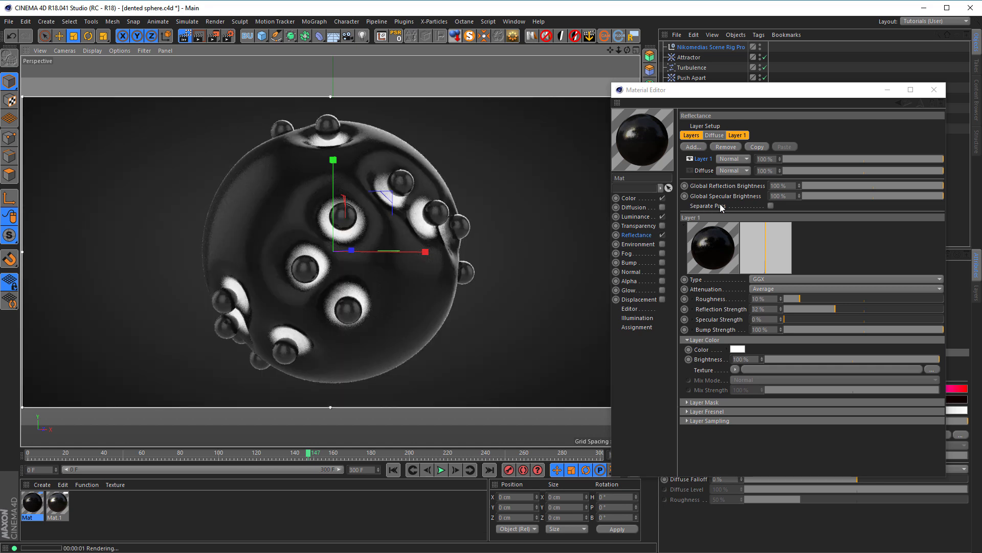
# Step: Recolour the starting knot of the luminance Ambient Occlusion gradient orange, close the material editor and turn off the interactive render region
pyautogui.click(630, 198)
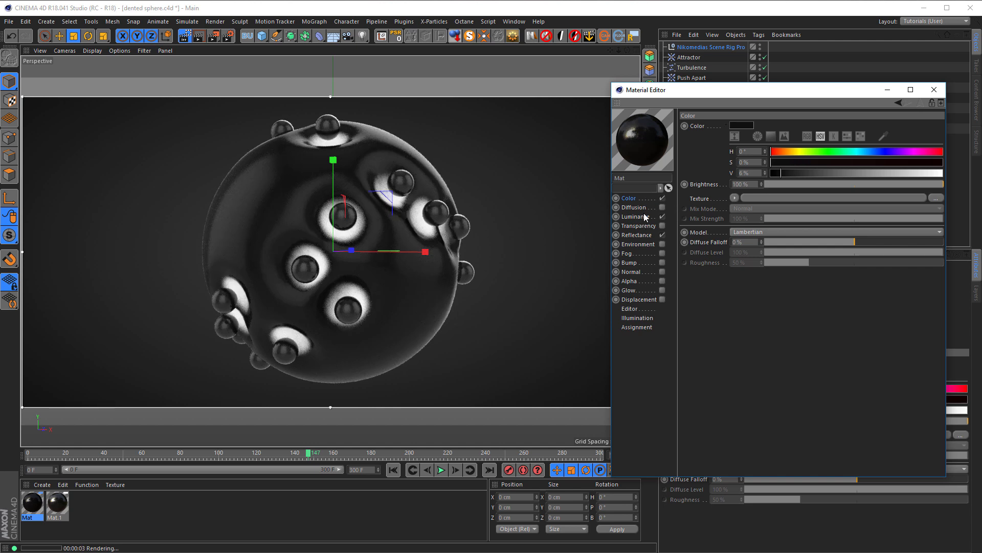
pyautogui.click(644, 217)
pyautogui.click(741, 211)
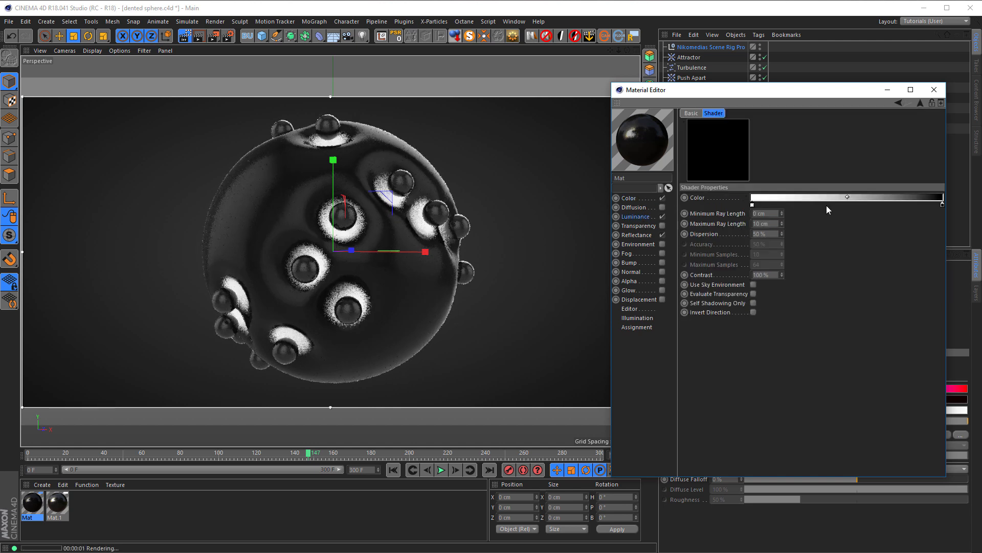
pyautogui.doubleClick(753, 205)
pyautogui.click(727, 205)
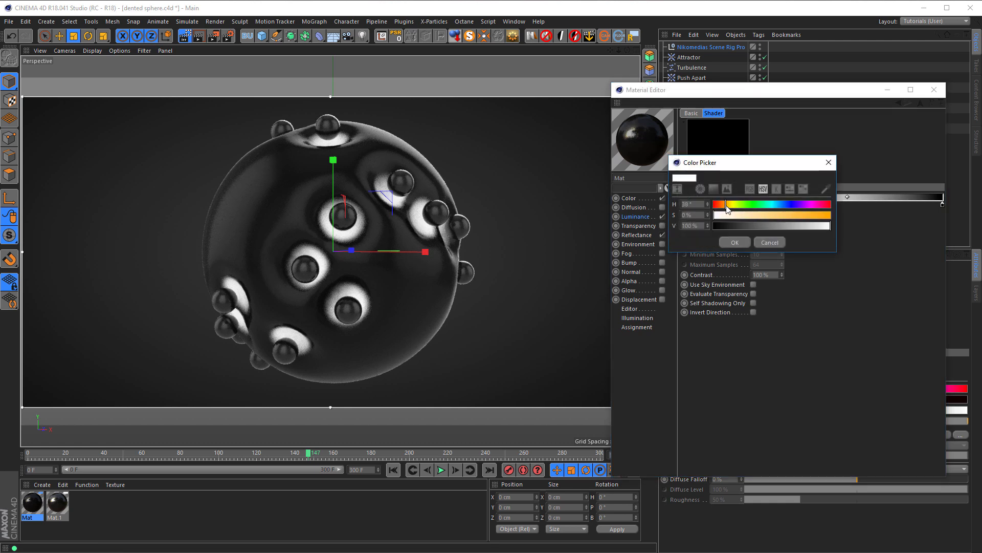
pyautogui.click(809, 215)
pyautogui.click(740, 241)
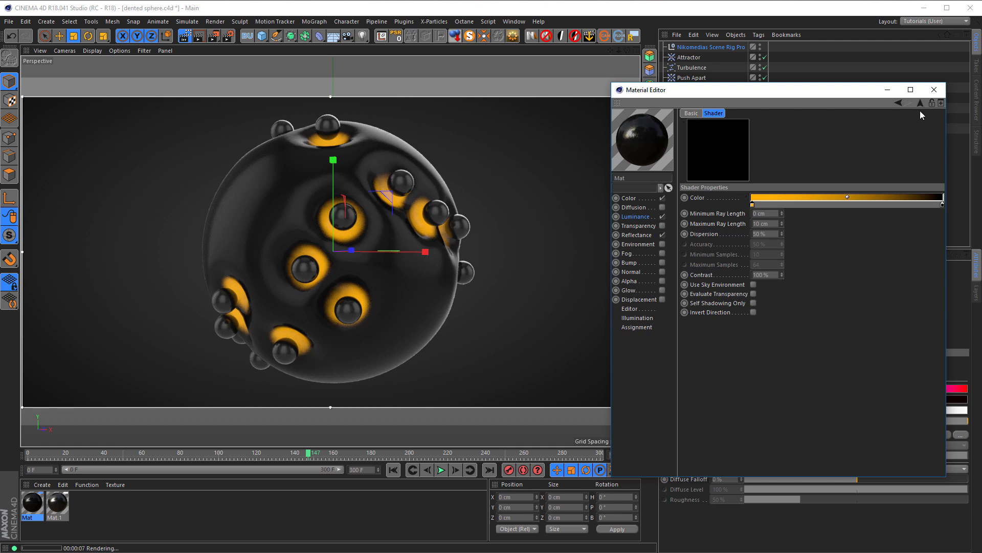
pyautogui.click(933, 90)
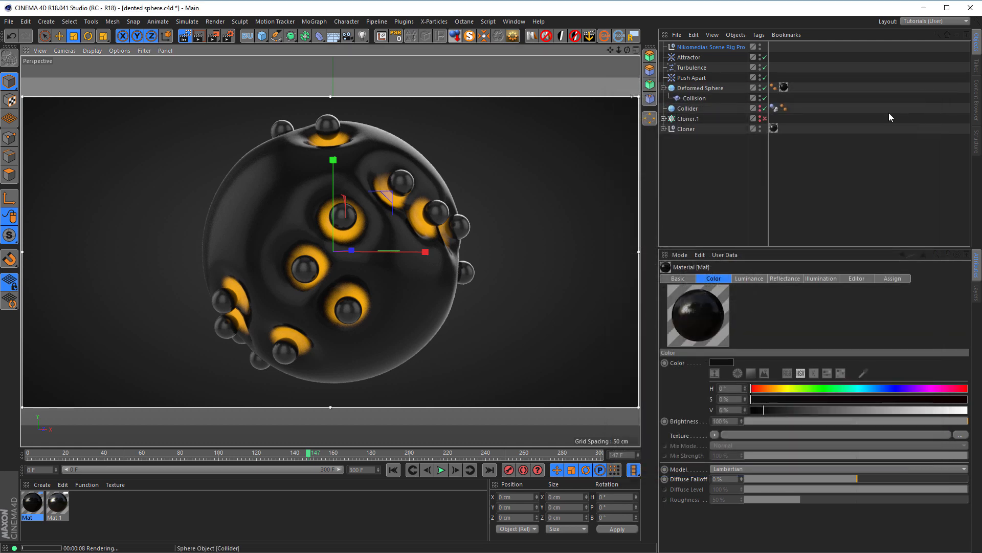
pyautogui.click(184, 36)
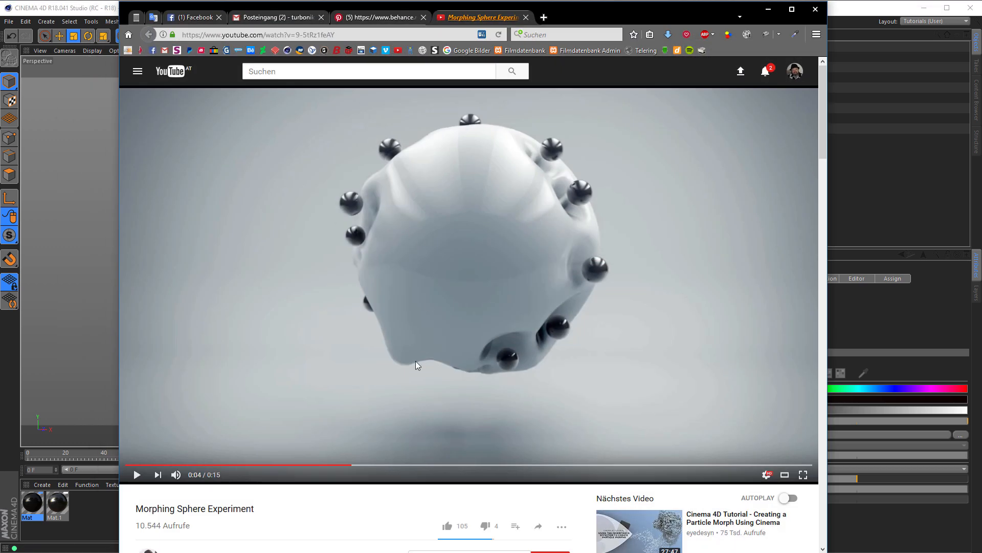
# Step: Play the Morphing Sphere Experiment reference video in the browser through to its blob phase, and return to Cinema 4D
pyautogui.click(386, 422)
pyautogui.click(484, 352)
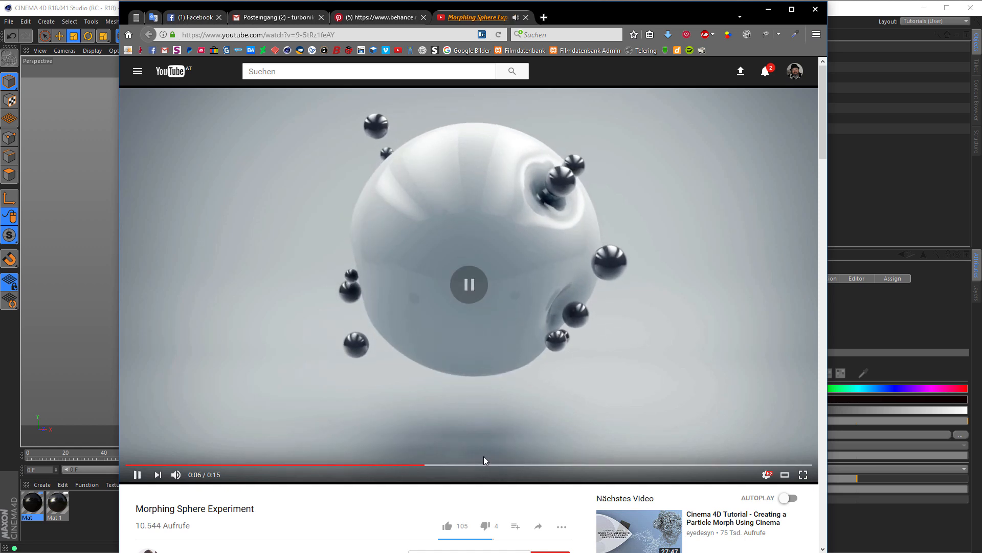
pyautogui.click(551, 465)
pyautogui.click(562, 383)
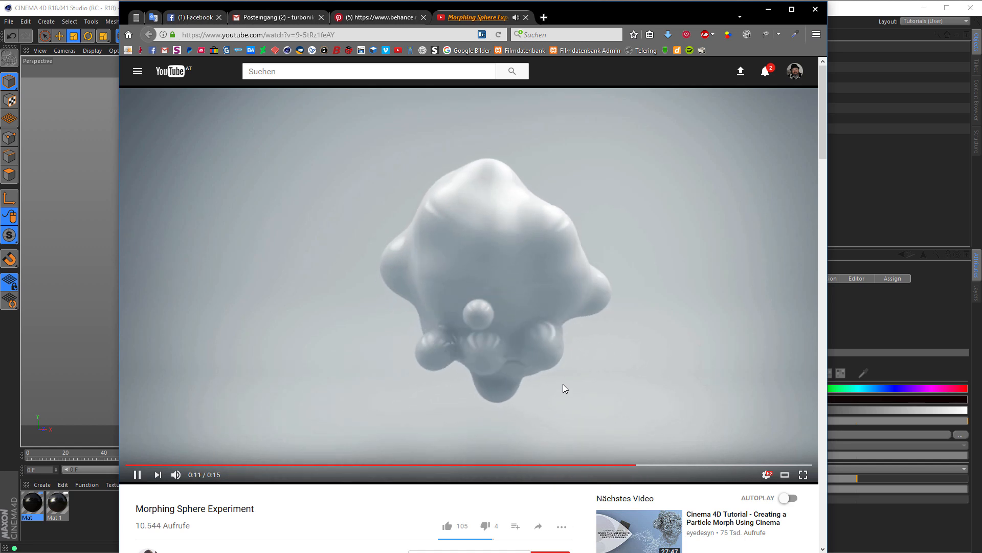
pyautogui.click(538, 362)
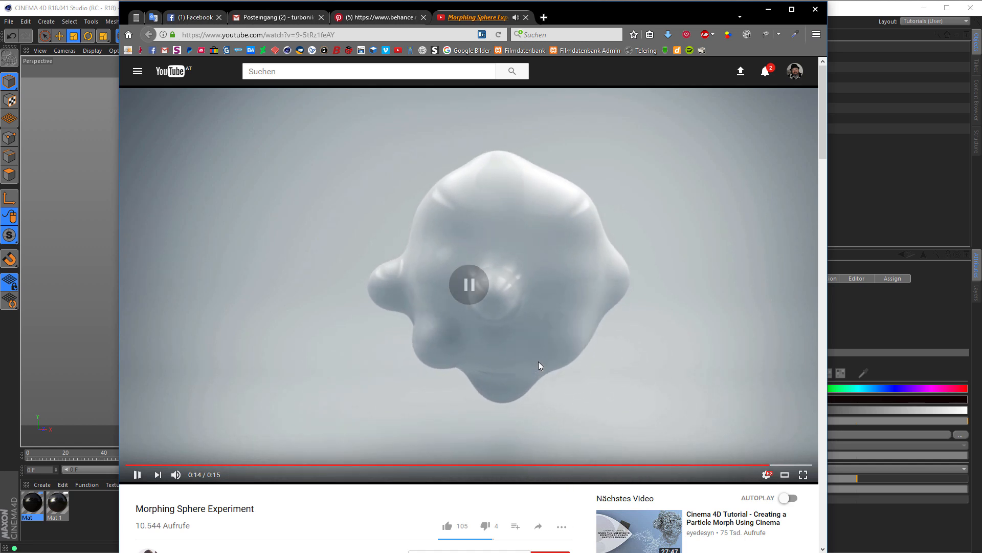
pyautogui.click(768, 10)
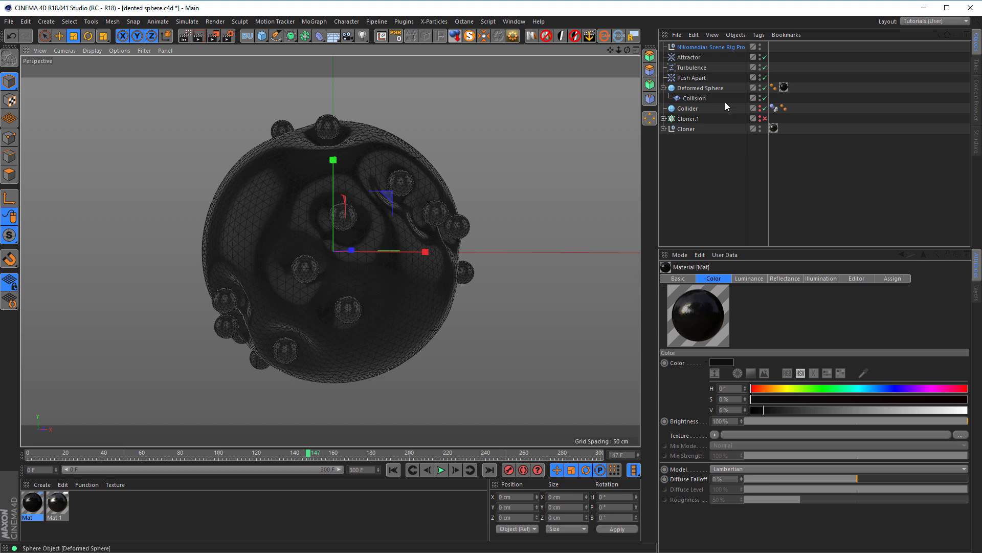
# Step: Hide the Cloner null and disable dynamics on the Dynamics Body tags of its 20 spheres
pyautogui.click(690, 131)
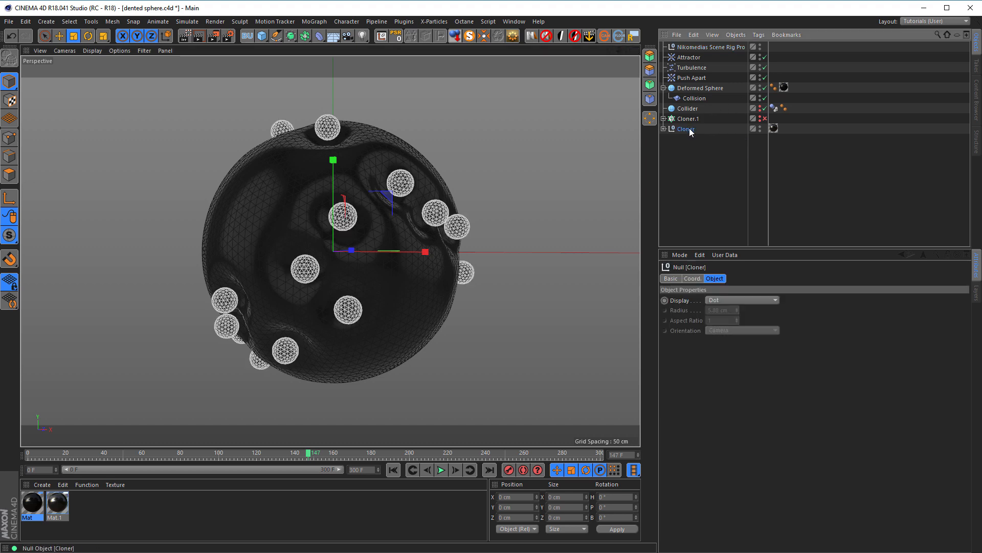
pyautogui.click(760, 129)
pyautogui.click(663, 129)
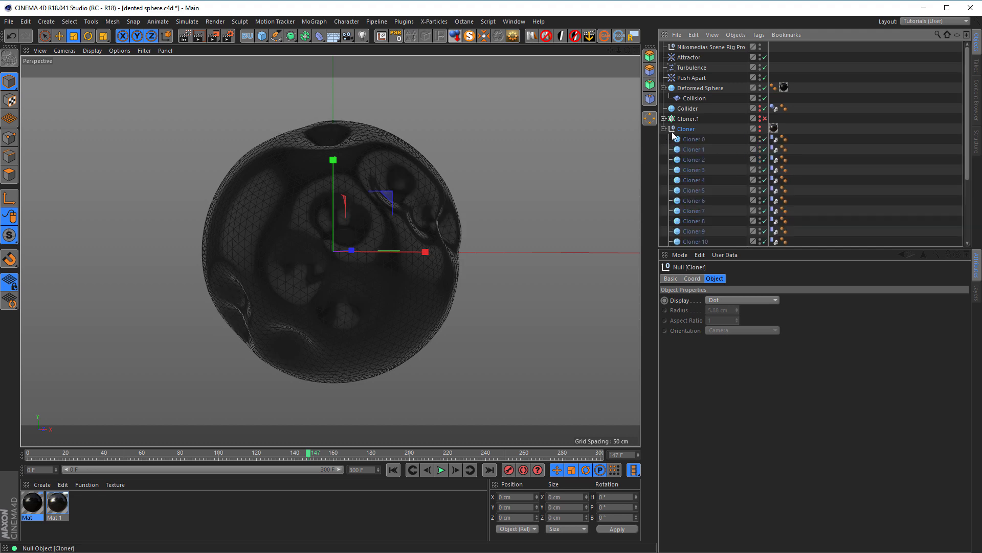
pyautogui.click(773, 138)
pyautogui.scroll(-3, 773, 154)
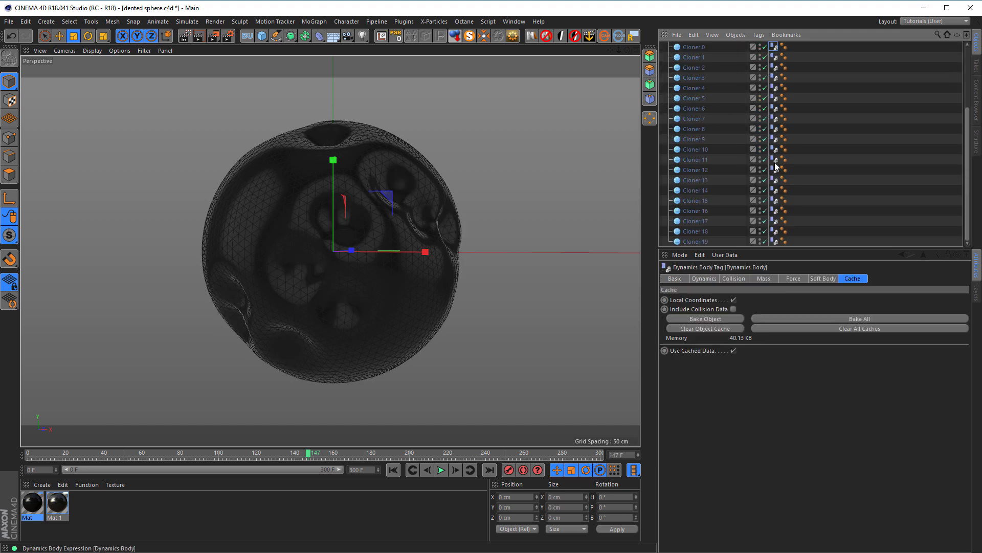
pyautogui.keyDown('shift'); pyautogui.click(774, 241); pyautogui.keyUp('shift')
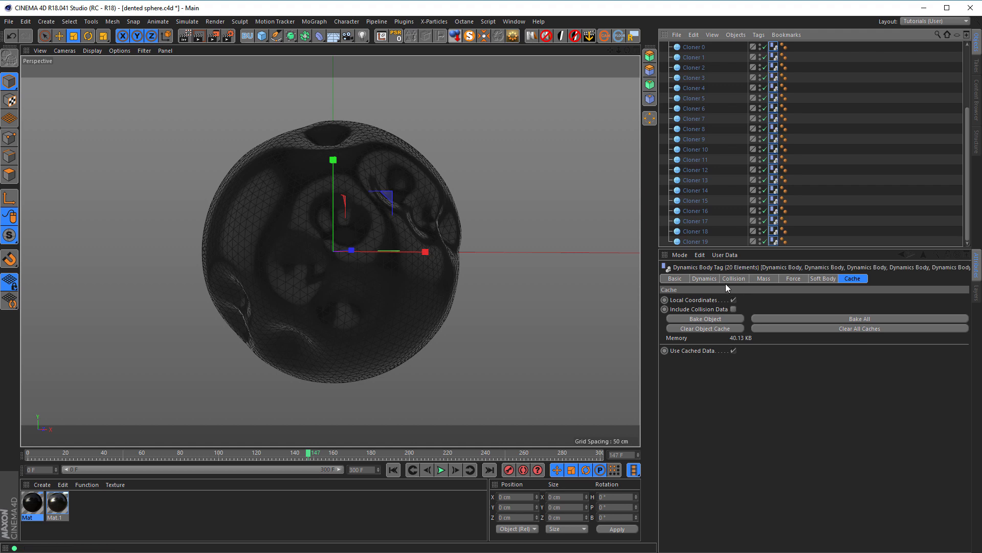
pyautogui.click(705, 279)
pyautogui.click(698, 300)
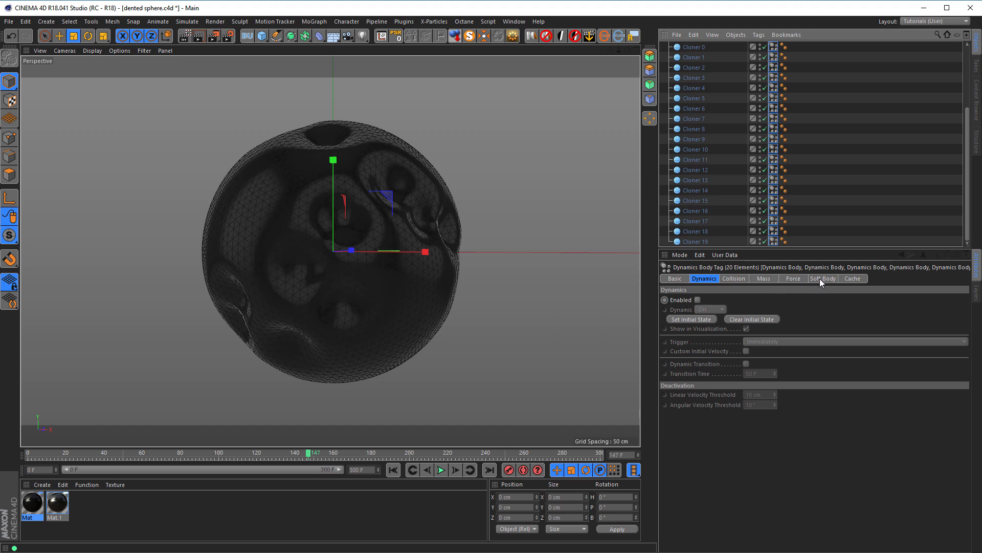
# Step: Clear the object cache of the 20 spheres' Dynamics Body tags and recheck their cache settings
pyautogui.click(853, 279)
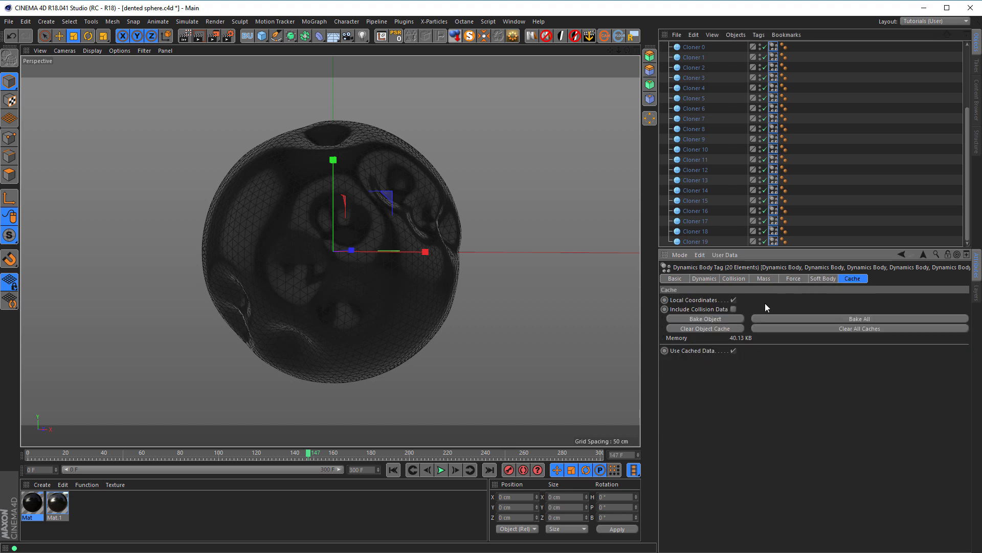
pyautogui.click(699, 328)
pyautogui.scroll(3, 716, 215)
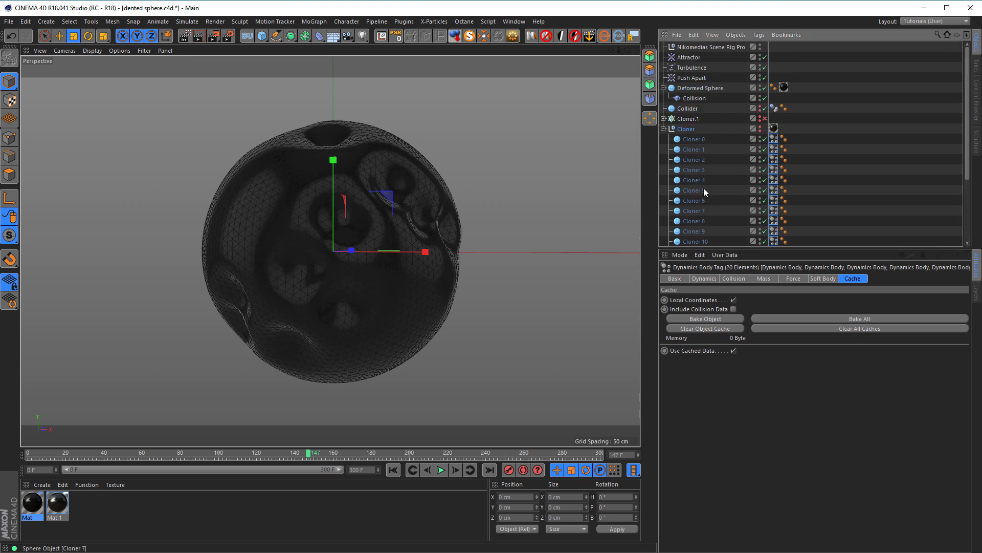
pyautogui.click(663, 129)
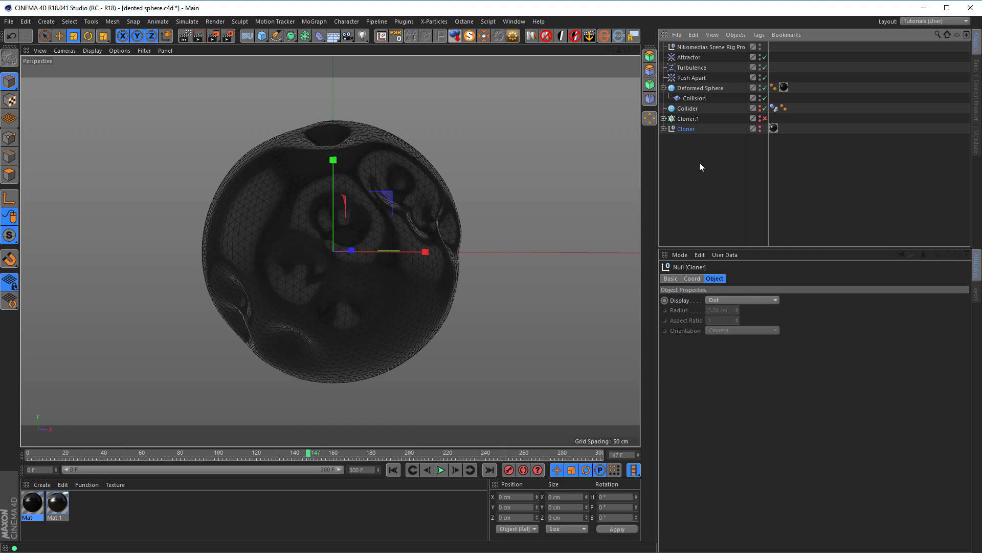
pyautogui.click(664, 129)
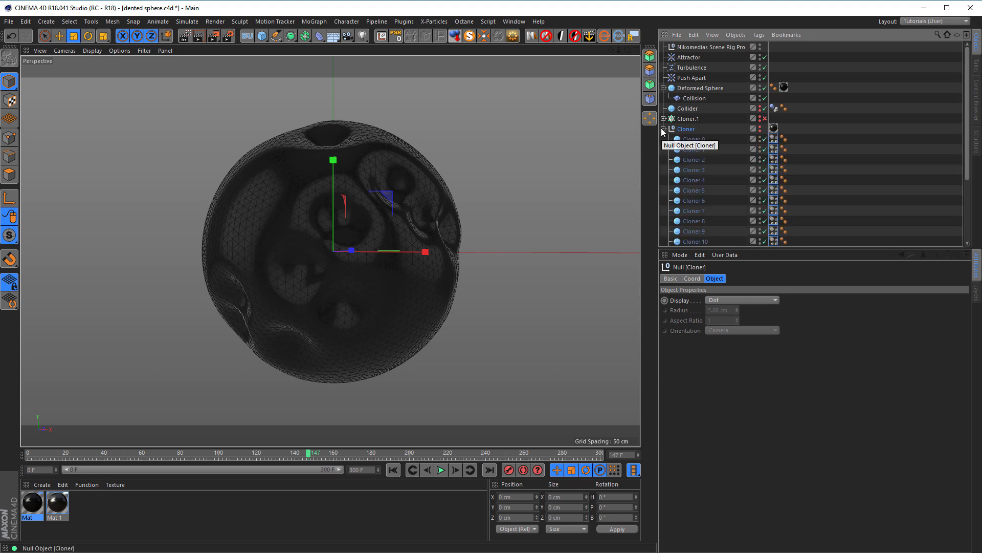
pyautogui.click(773, 138)
pyautogui.scroll(-3, 821, 177)
pyautogui.keyDown('shift'); pyautogui.click(774, 241); pyautogui.keyUp('shift')
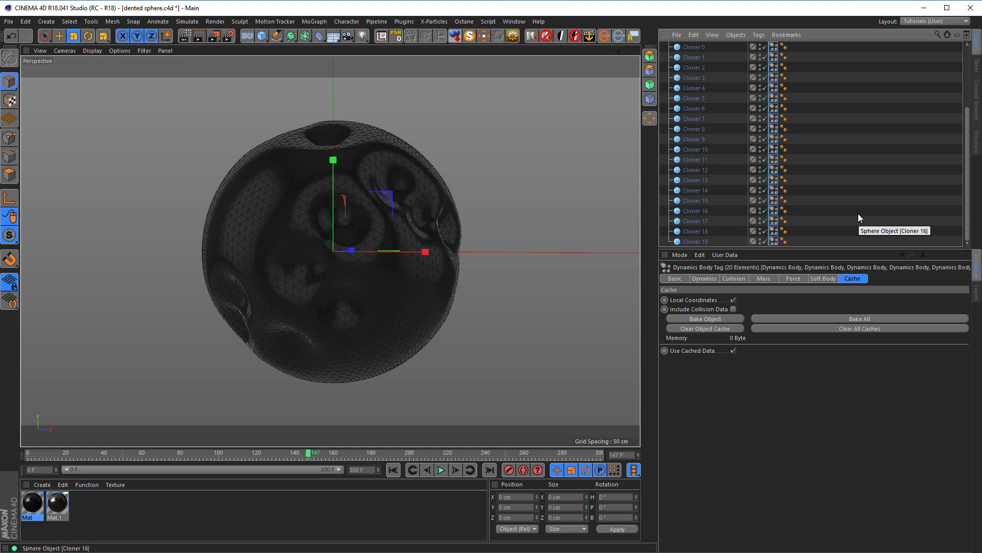
pyautogui.scroll(3, 819, 189)
# Step: Set the radius of all 20 spheres in the Cloner null to 15 cm and make the null visible again
pyautogui.click(689, 141)
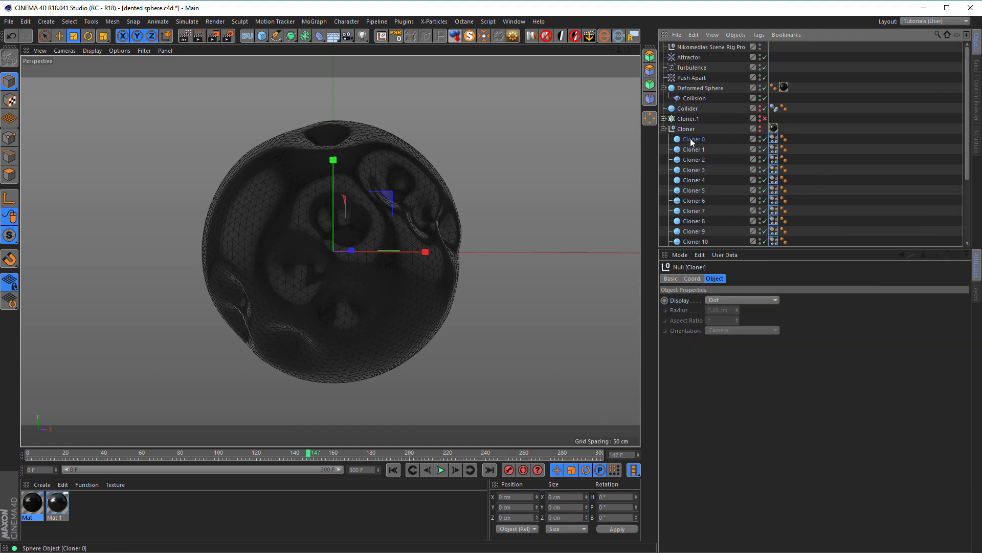
pyautogui.scroll(-3, 691, 199)
pyautogui.keyDown('shift'); pyautogui.click(690, 241); pyautogui.keyUp('shift')
pyautogui.doubleClick(726, 301)
pyautogui.write('15')
pyautogui.press('Return')
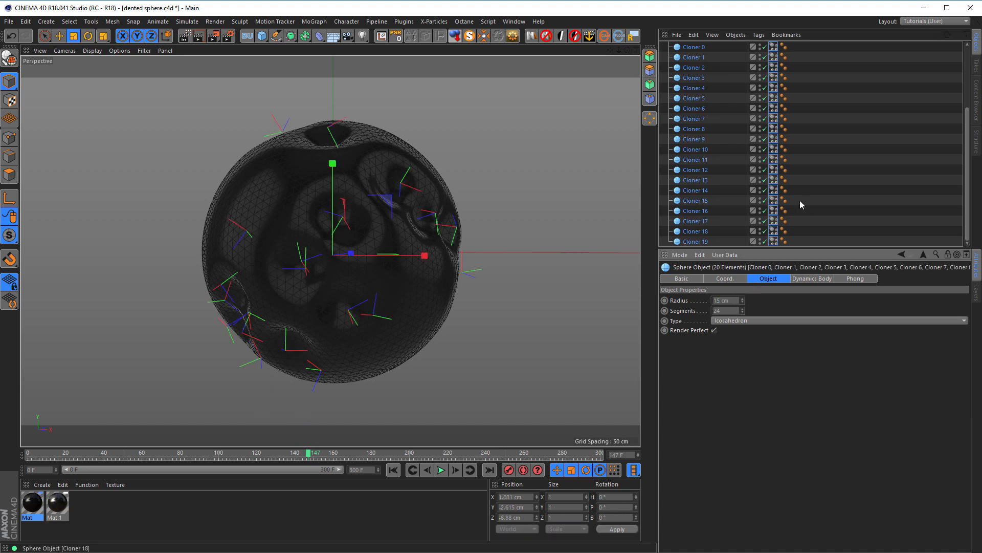
pyautogui.scroll(3, 800, 200)
pyautogui.click(759, 130)
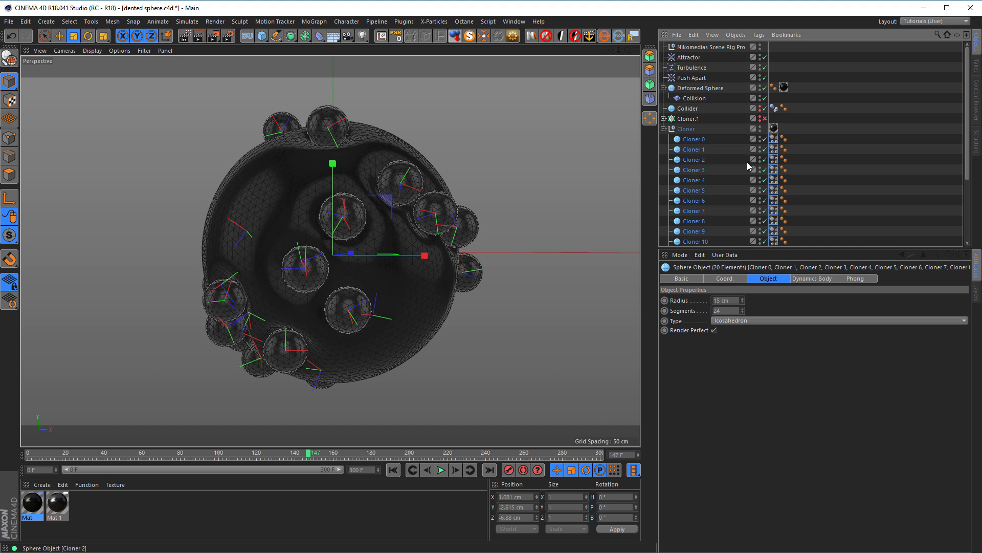
# Step: Delete the 20 spheres inside the Cloner null together with their Dynamics Body tags
pyautogui.click(774, 139)
pyautogui.scroll(-3, 793, 190)
pyautogui.keyDown('shift'); pyautogui.click(774, 241); pyautogui.keyUp('shift')
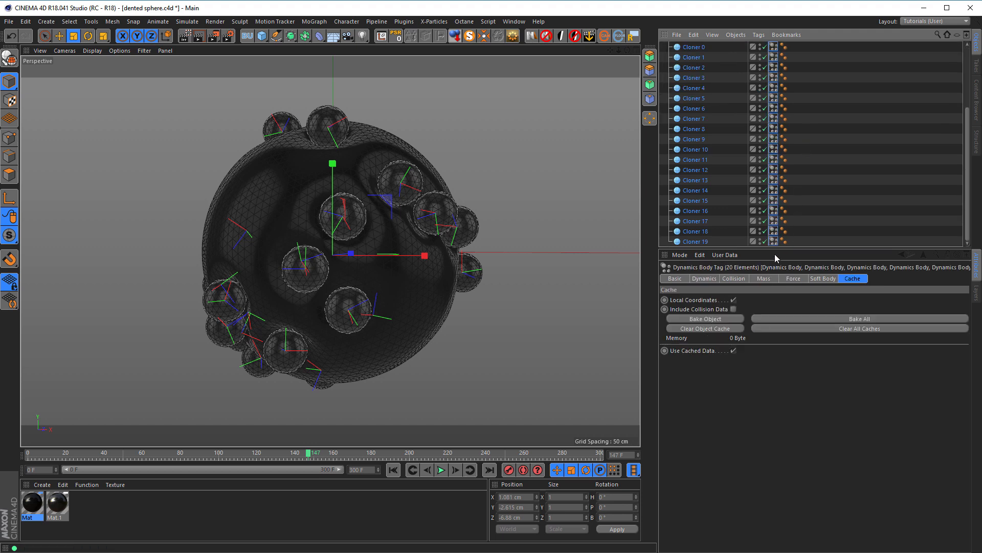
pyautogui.press('Delete')
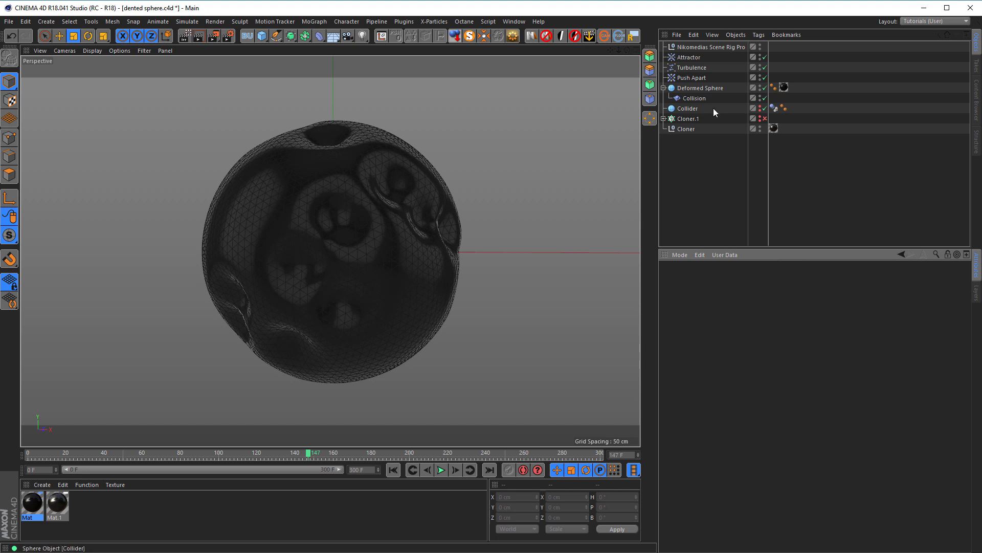
# Step: Disable the Collider sphere and empty the Collision deformer's cache, returning the timeline to the first frame
pyautogui.click(765, 110)
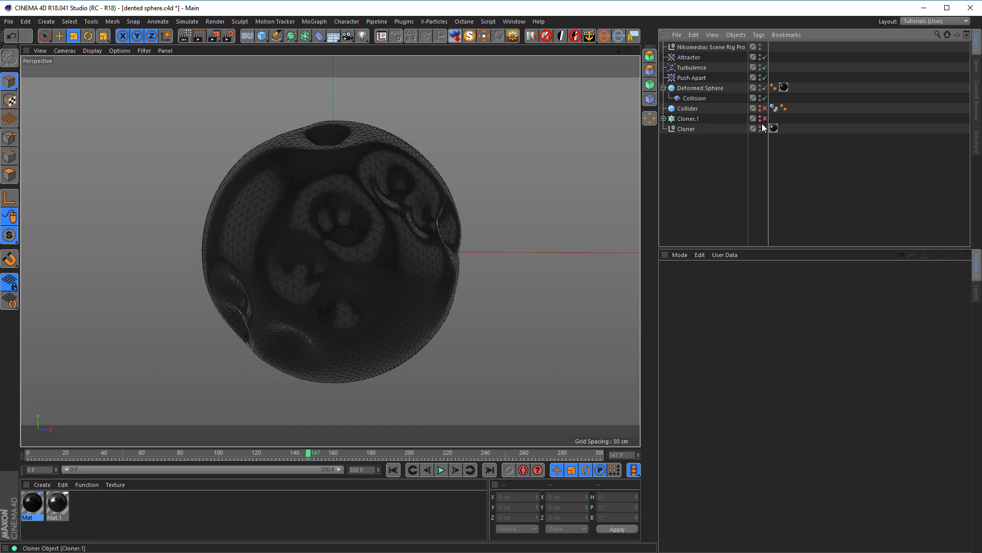
pyautogui.click(701, 99)
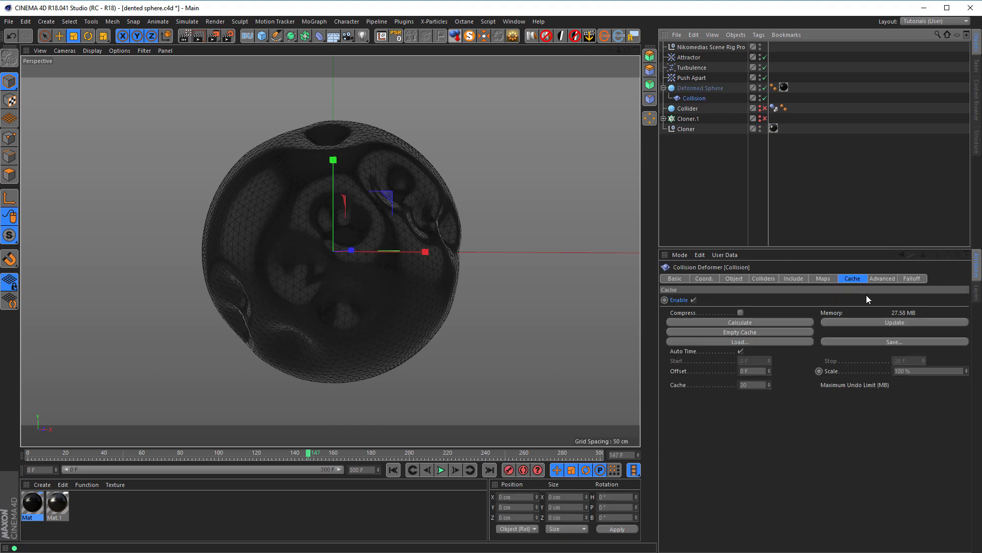
pyautogui.click(748, 331)
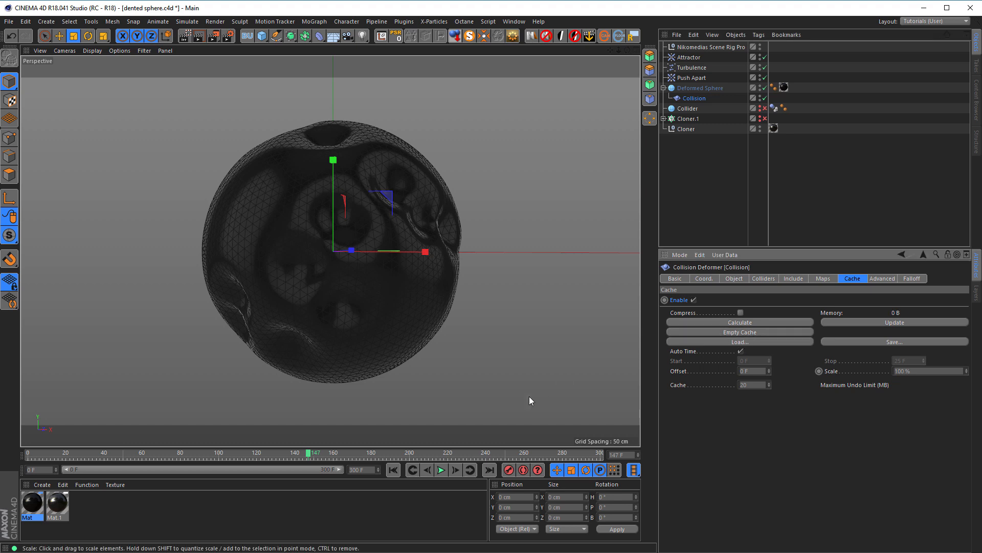
pyautogui.click(392, 469)
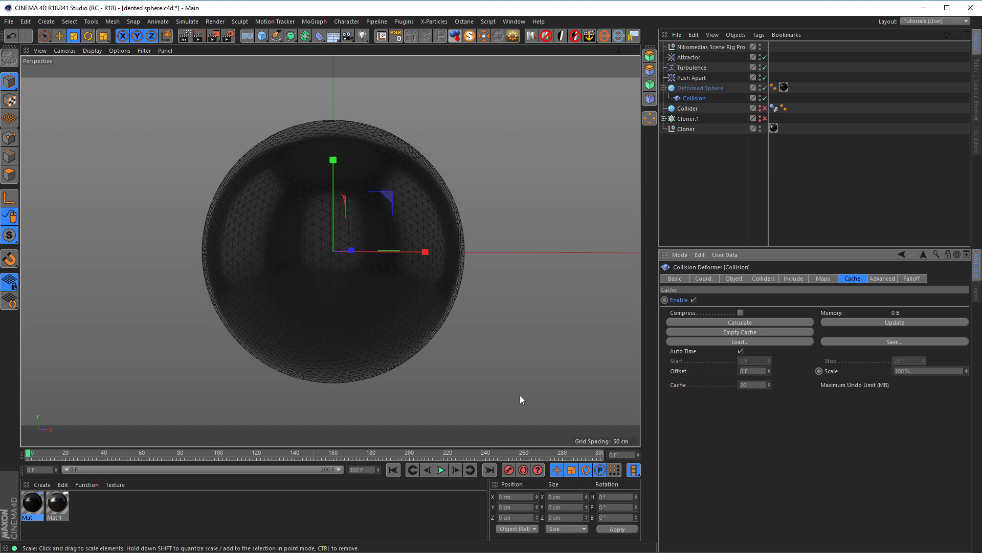
# Step: Turn off texture display in the viewport so the sphere shows plain shading with its wireframe
pyautogui.press('n')
pyautogui.press('q')
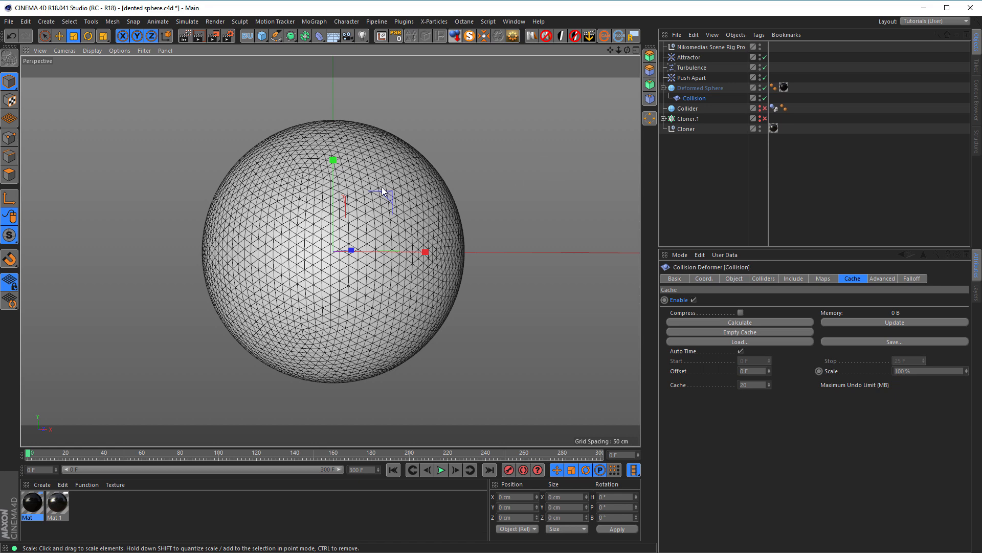
pyautogui.keyDown('alt'); pyautogui.moveTo(381, 186); pyautogui.dragTo(387, 184, button='middle'); pyautogui.keyUp('alt')
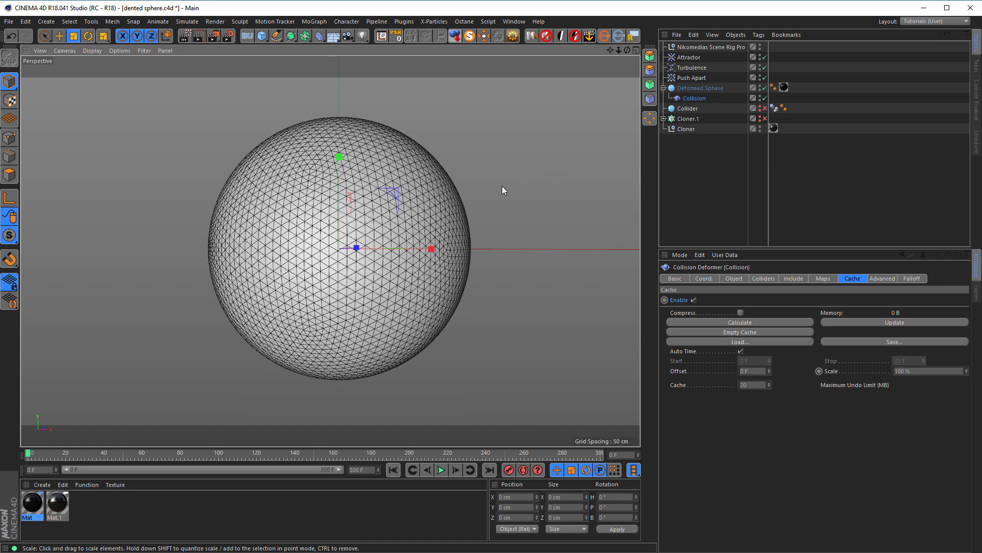
# Step: Undo the deletion of the 20 spheres inside the Cloner null
pyautogui.click(677, 129)
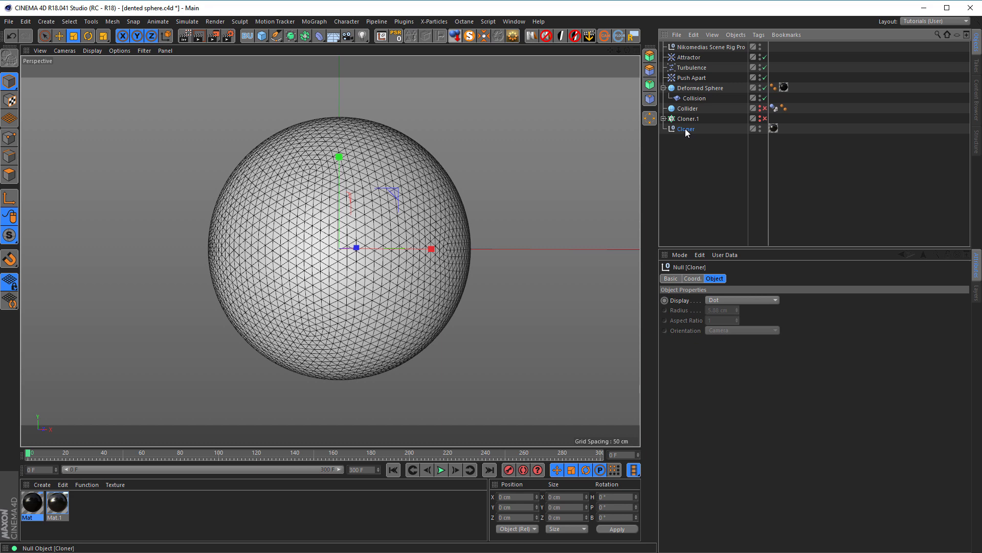
pyautogui.hotkey('ctrl', 'z')
pyautogui.hotkey('ctrl', 'z')
pyautogui.hotkey('ctrl', 'y')
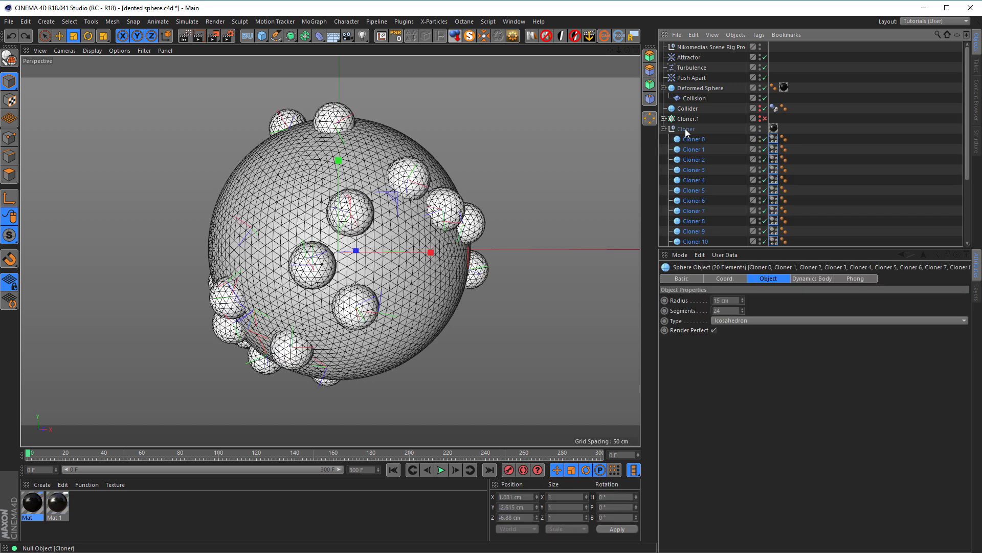
# Step: Delete only the Dynamics Body tags from all 20 spheres in the Cloner null, keeping the spheres themselves
pyautogui.click(774, 139)
pyautogui.click(792, 150)
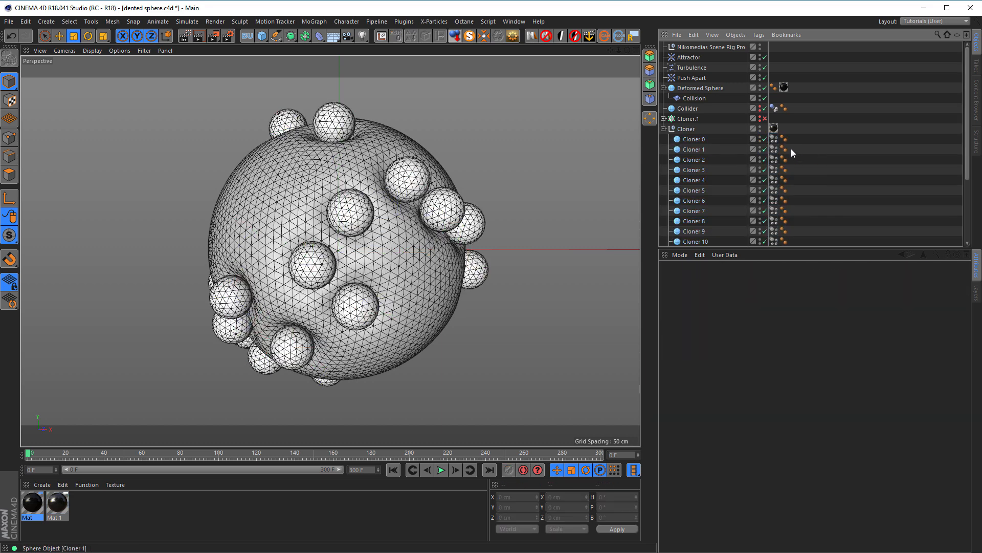
pyautogui.click(774, 139)
pyautogui.scroll(-3, 775, 174)
pyautogui.keyDown('shift'); pyautogui.click(774, 240); pyautogui.keyUp('shift')
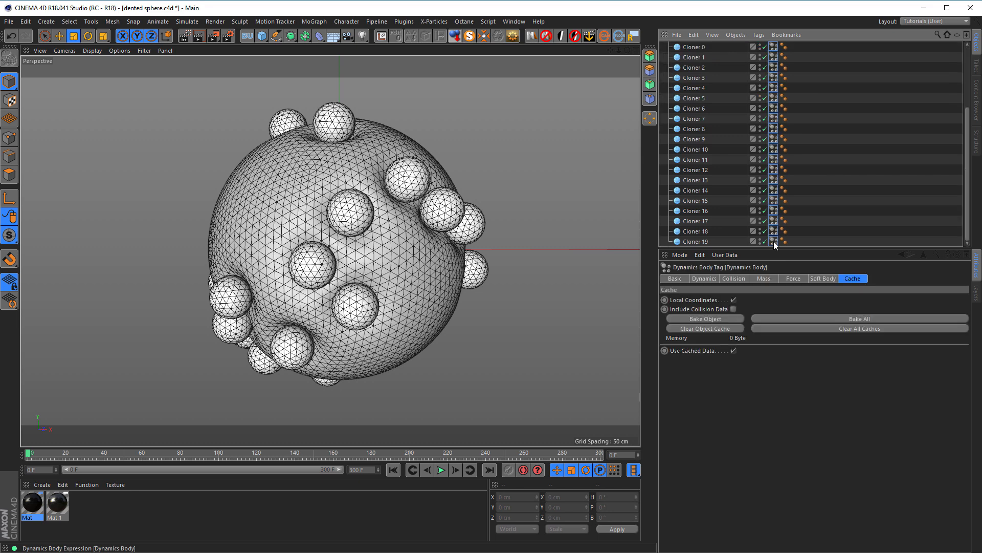
pyautogui.press('Delete')
pyautogui.scroll(3, 774, 225)
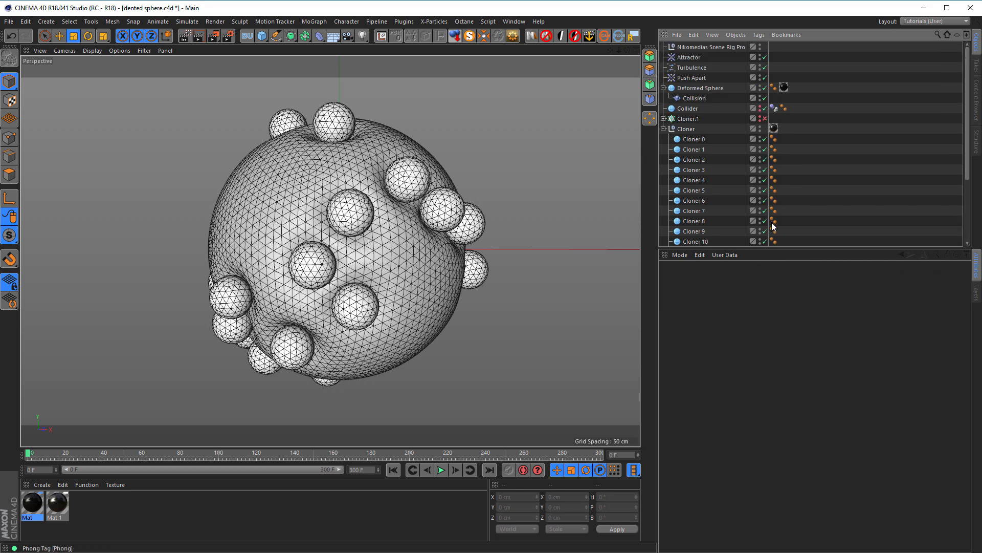
# Step: Delete the dynamics tag from the Collider sphere and disable the Collider
pyautogui.click(695, 99)
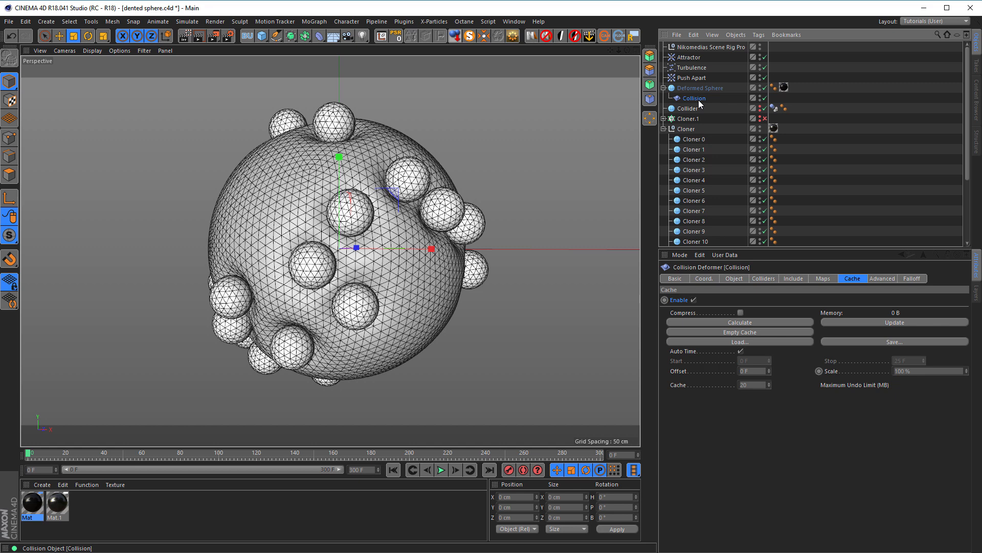
pyautogui.click(775, 109)
pyautogui.press('Delete')
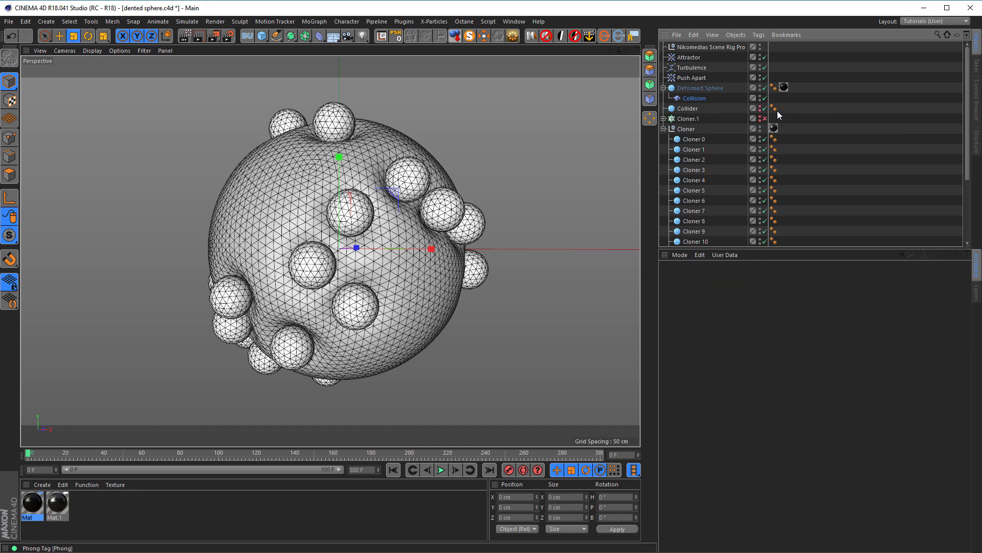
pyautogui.click(764, 109)
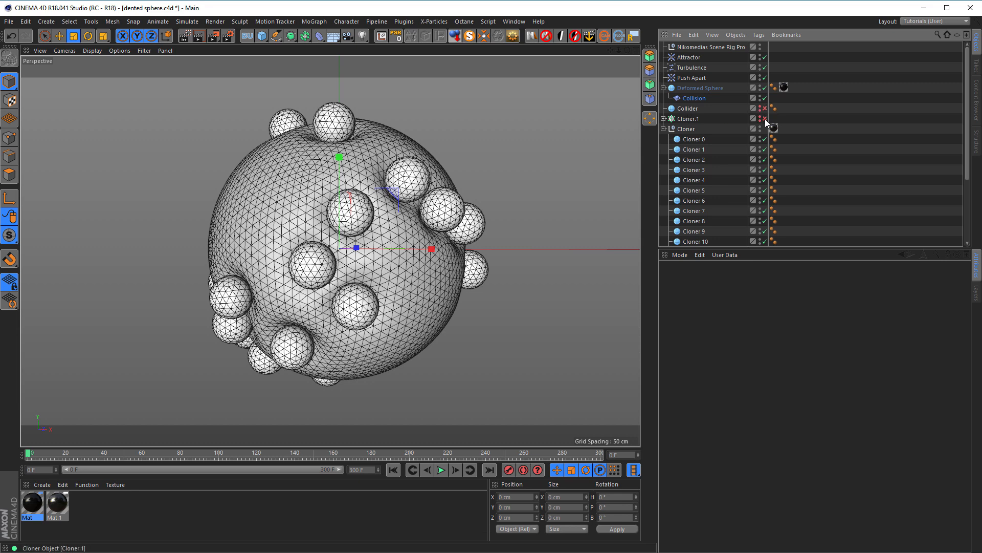
# Step: Set the Collision deformer's collider solver to Inside (Stretch) and hide the Cloner null in the viewport
pyautogui.click(686, 140)
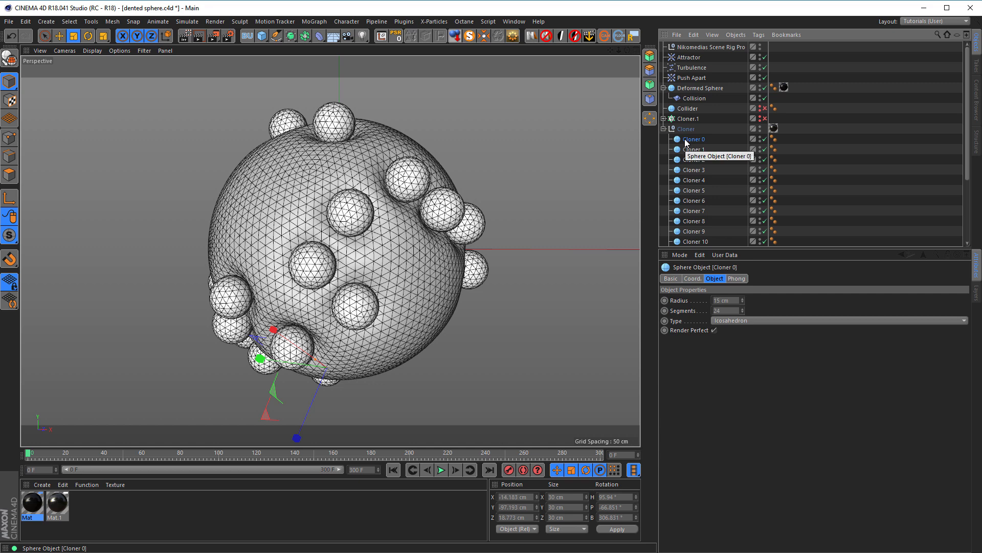
pyautogui.click(694, 98)
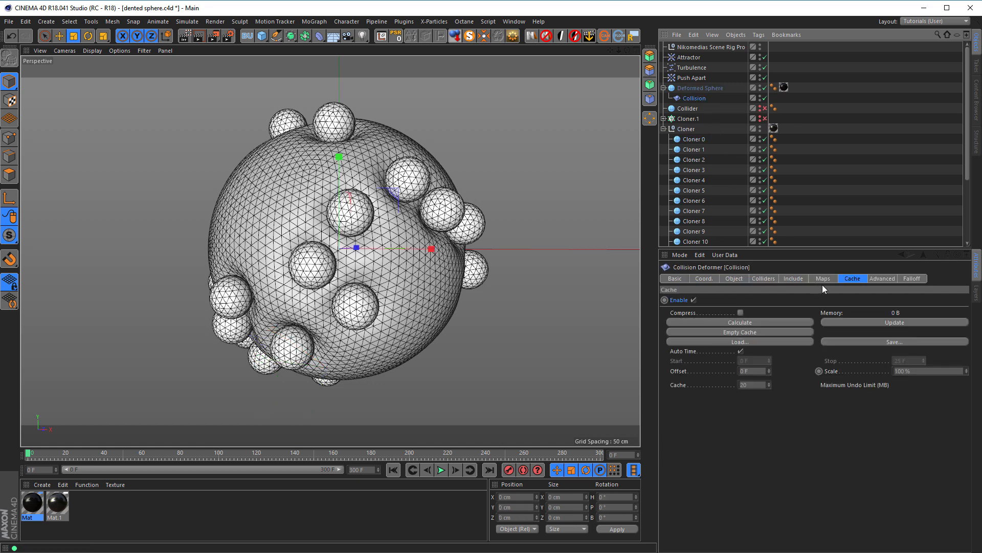
pyautogui.click(764, 279)
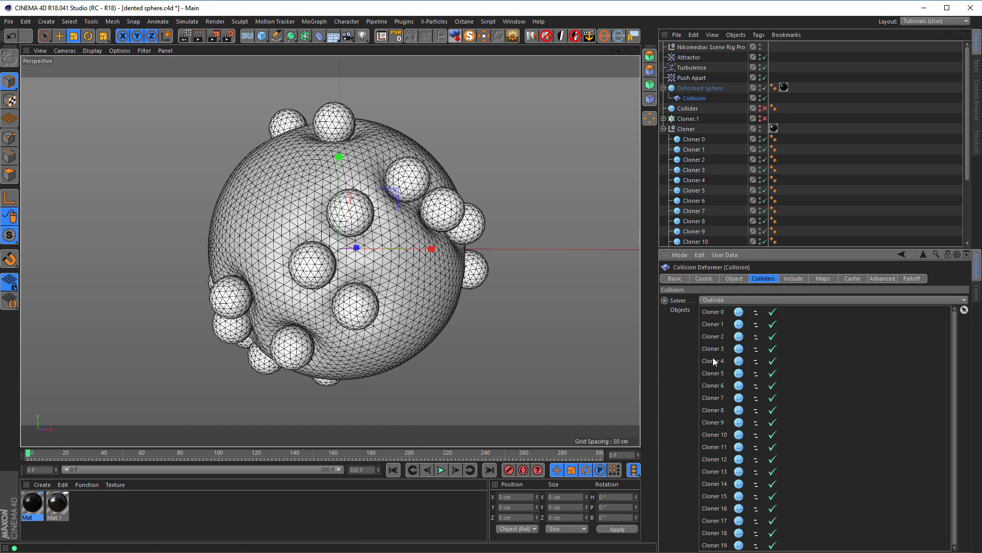
pyautogui.click(720, 300)
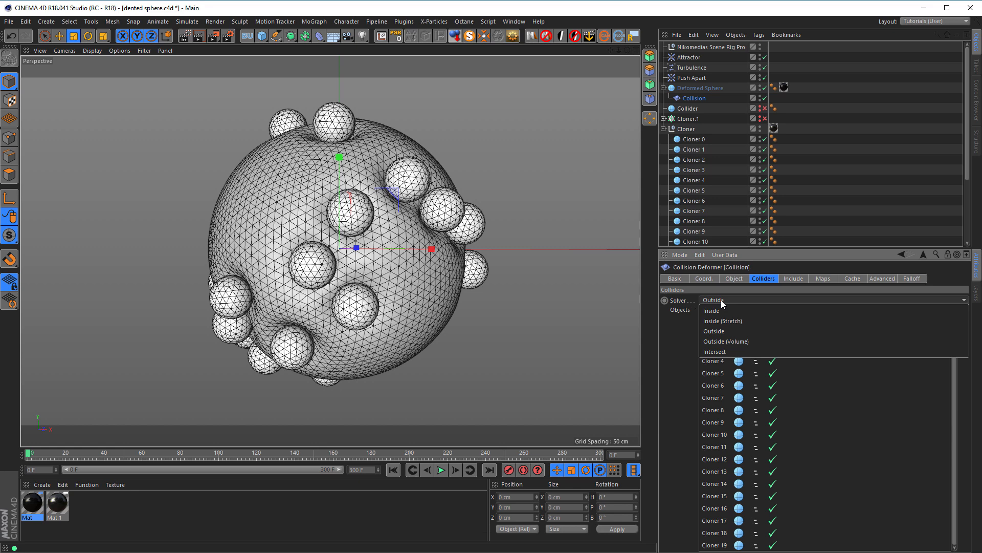
pyautogui.click(727, 320)
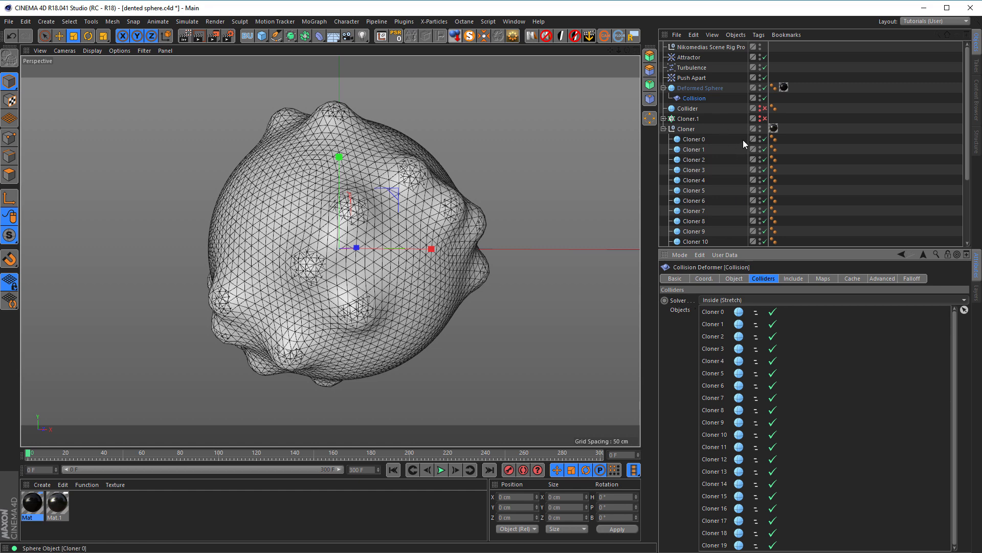
pyautogui.click(761, 127)
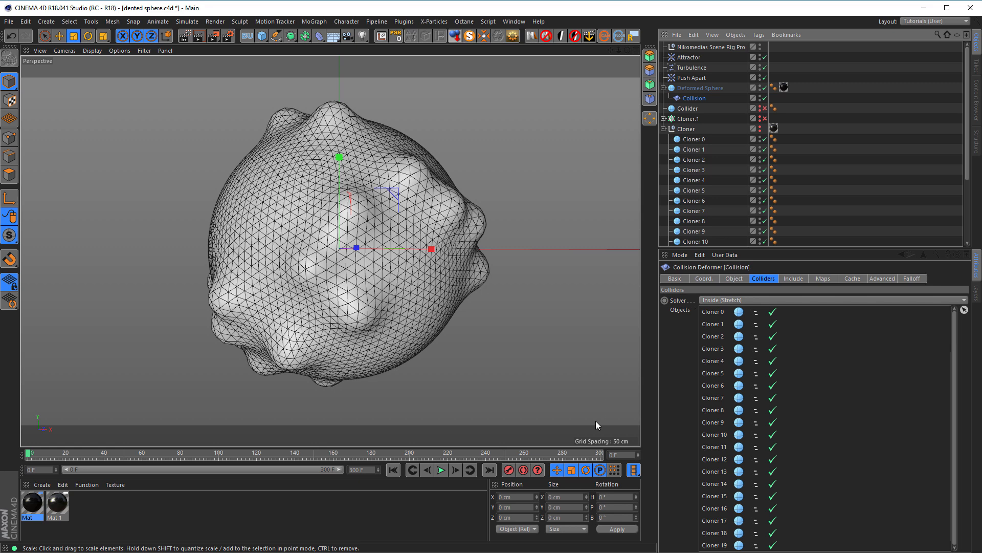
# Step: Set the radius of all 20 spheres in the Cloner null to 30 cm and briefly play the animation to refresh the deformation
pyautogui.click(700, 139)
pyautogui.scroll(-3, 700, 153)
pyautogui.keyDown('shift'); pyautogui.click(701, 238); pyautogui.keyUp('shift')
pyautogui.doubleClick(737, 300)
pyautogui.write('30')
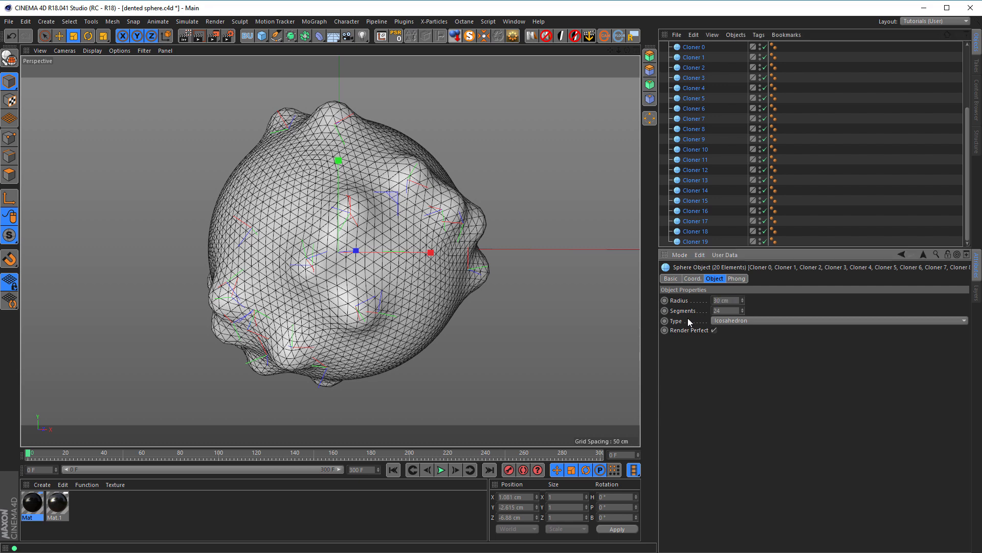
pyautogui.scroll(3, 724, 225)
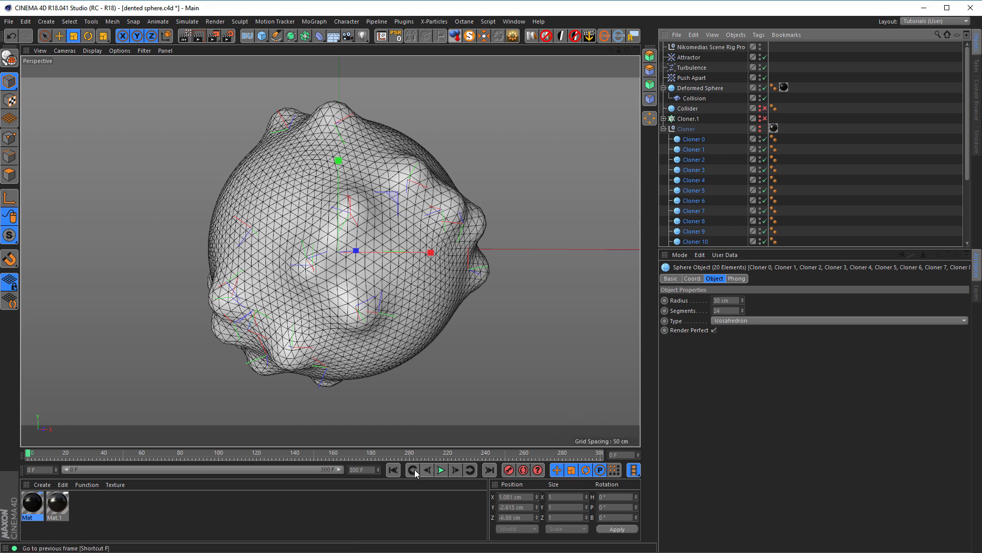
pyautogui.click(441, 469)
pyautogui.click(441, 470)
pyautogui.click(393, 470)
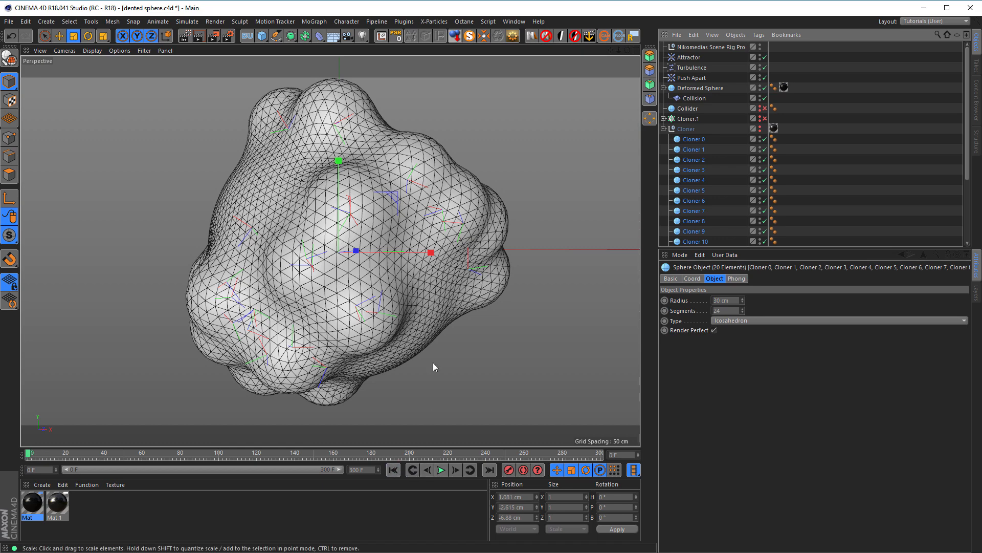
pyautogui.keyDown('alt'); pyautogui.moveTo(386, 217); pyautogui.dragTo(431, 237); pyautogui.keyUp('alt')
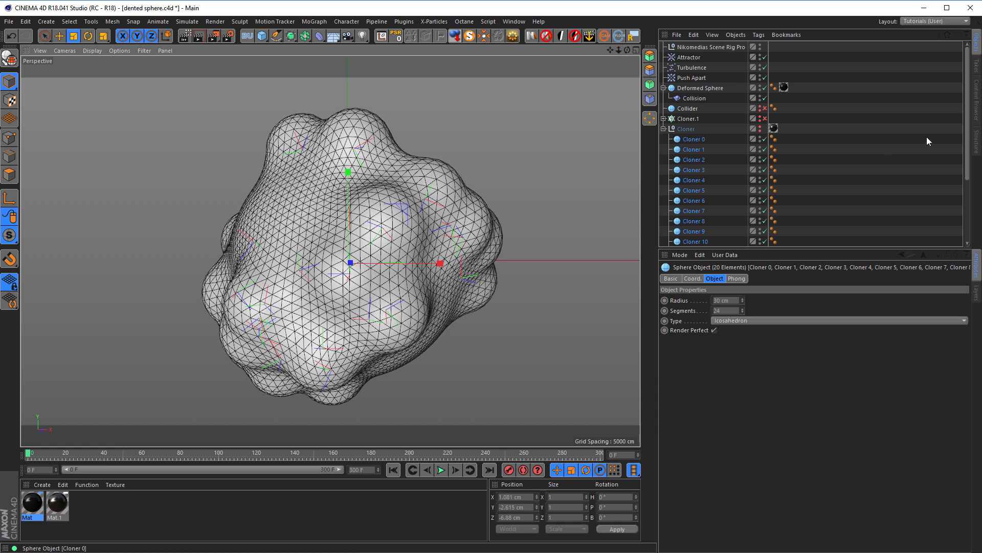
# Step: Add a Vibrate tag to each of the 20 spheres in the Cloner null
pyautogui.moveTo(967, 134)
pyautogui.mouseDown()
pyautogui.moveTo(968, 219)
pyautogui.moveTo(961, 135)
pyautogui.mouseUp()
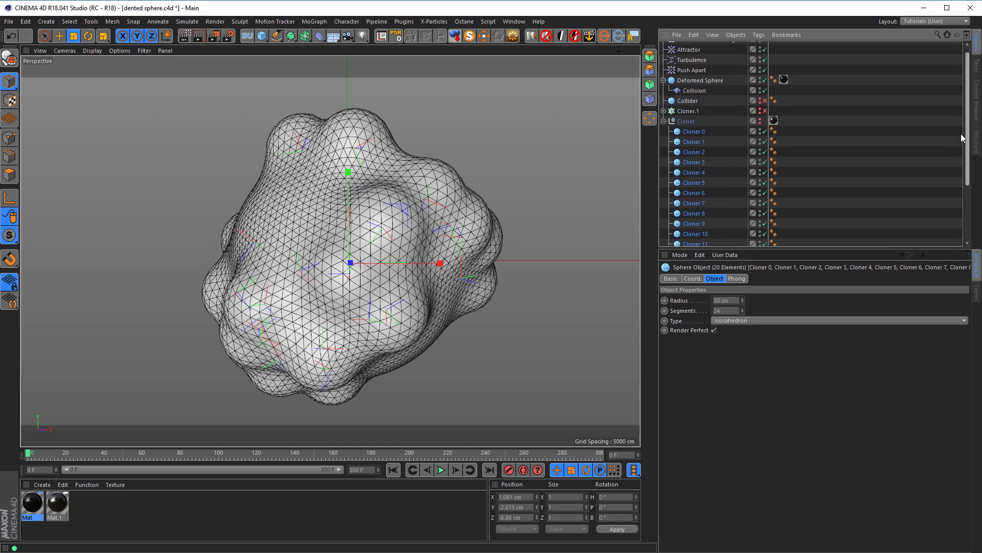
pyautogui.click(703, 133)
pyautogui.scroll(-3, 709, 160)
pyautogui.keyDown('shift'); pyautogui.click(706, 241); pyautogui.keyUp('shift')
pyautogui.scroll(3, 705, 240)
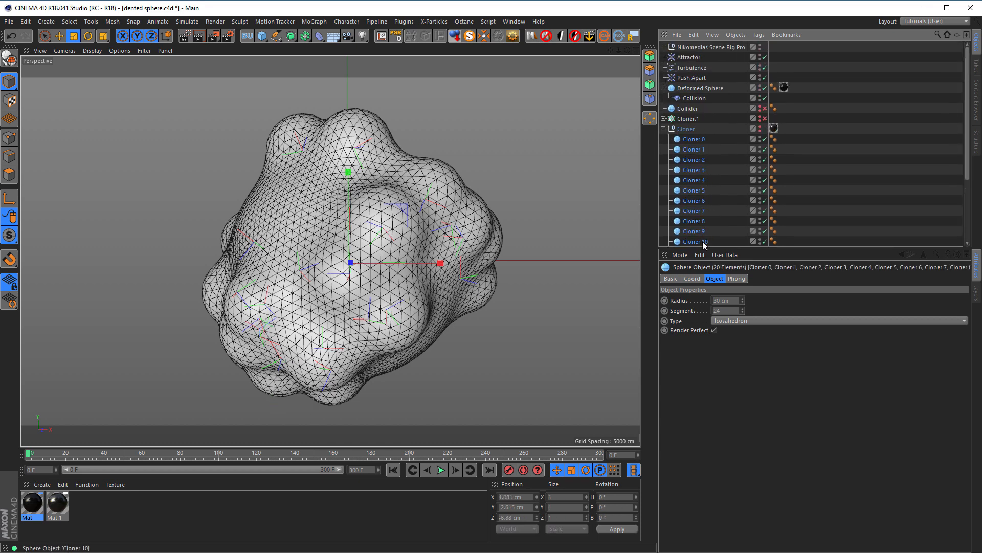
pyautogui.rightClick(692, 138)
pyautogui.moveTo(784, 95)
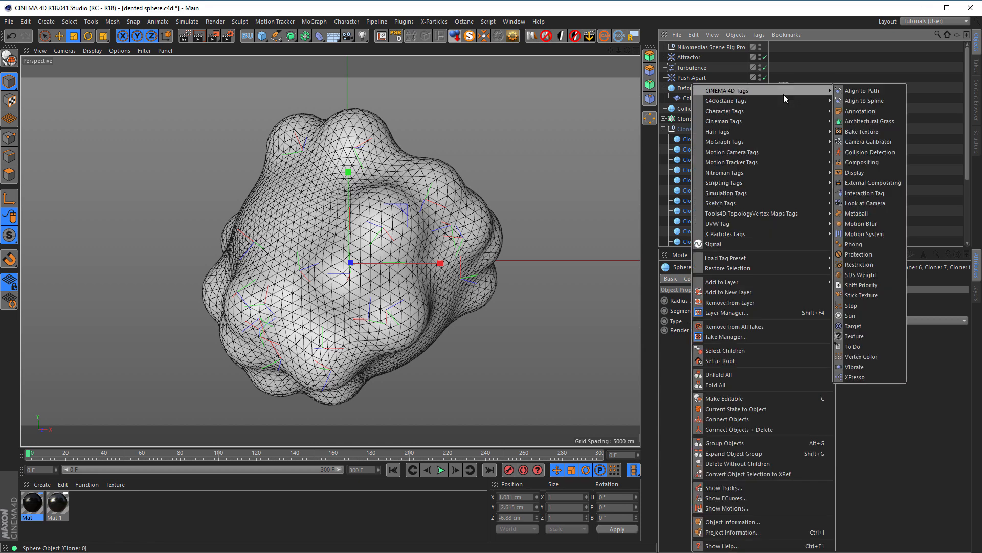
pyautogui.click(861, 366)
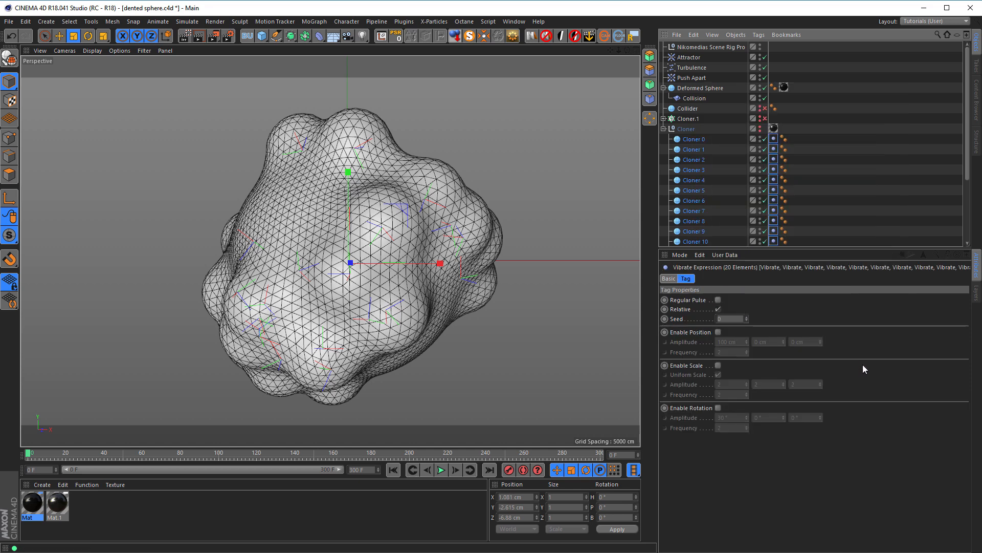
# Step: Enable position vibration on the 20 Vibrate tags with 100 cm amplitude on all axes and frequency 1, and preview the animation
pyautogui.click(718, 331)
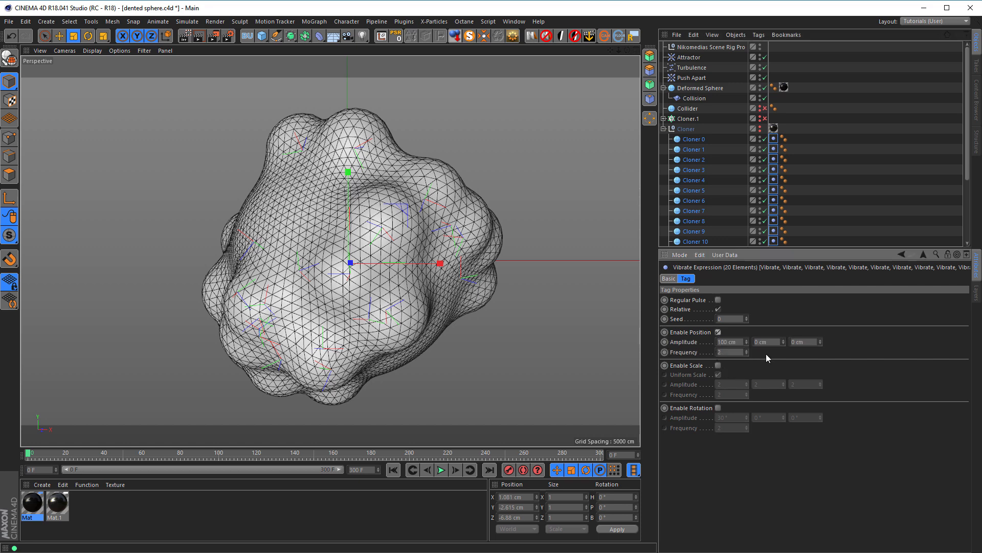
pyautogui.press('Tab')
pyautogui.write('100')
pyautogui.press('Tab')
pyautogui.click(440, 472)
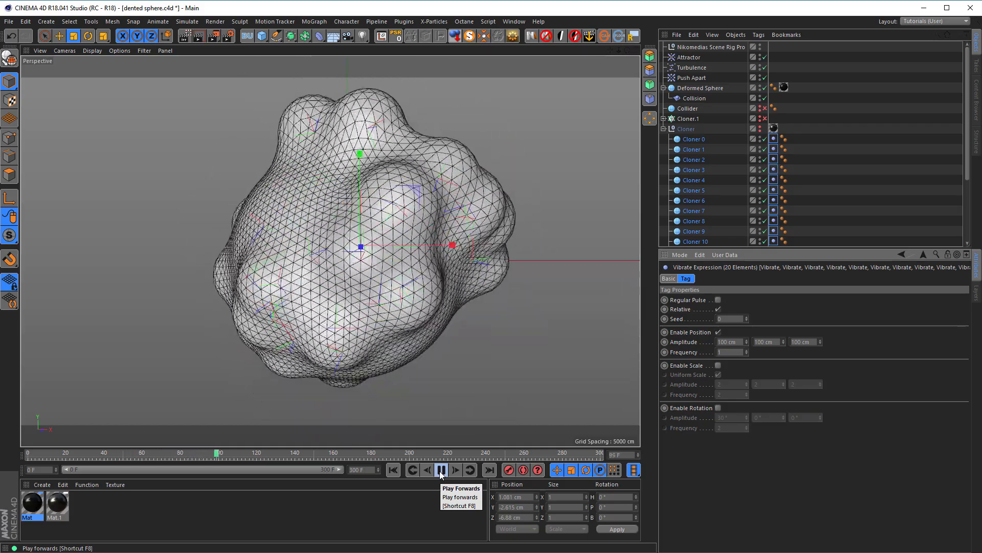
pyautogui.click(440, 471)
pyautogui.click(393, 470)
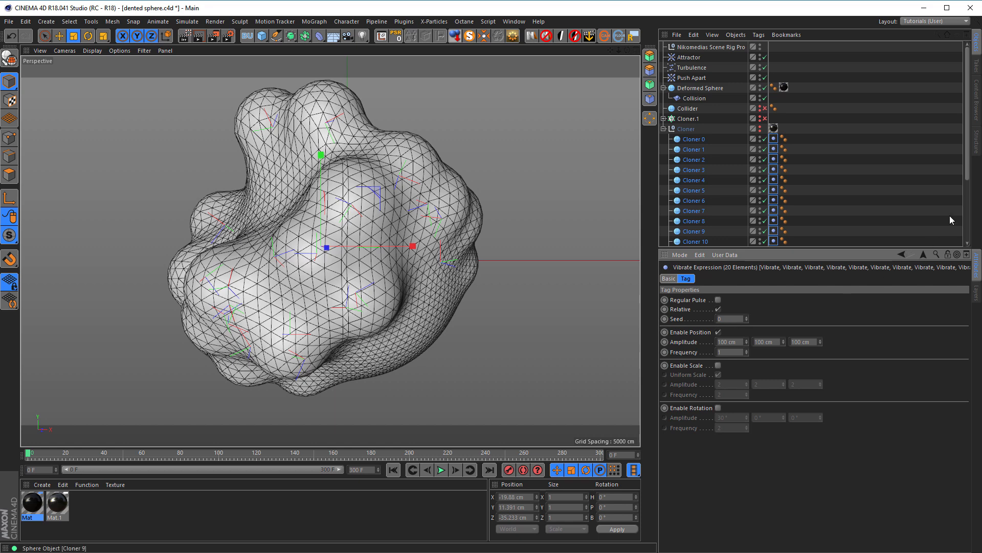
# Step: Set the seed of all 20 Vibrate tags to the expression num and check the tag on Cloner 0
pyautogui.click(775, 142)
pyautogui.click(775, 139)
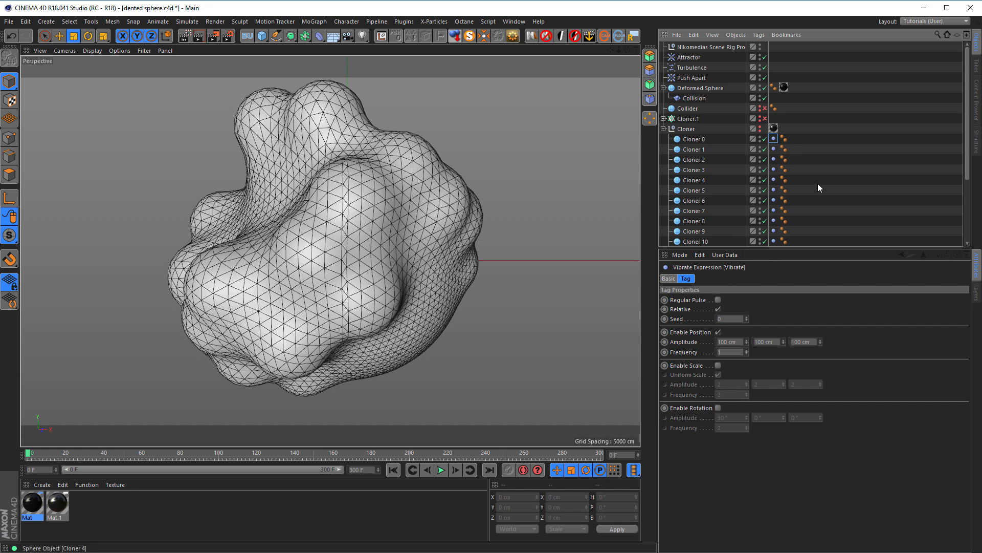
pyautogui.scroll(-3, 816, 192)
pyautogui.keyDown('shift'); pyautogui.click(775, 241); pyautogui.keyUp('shift')
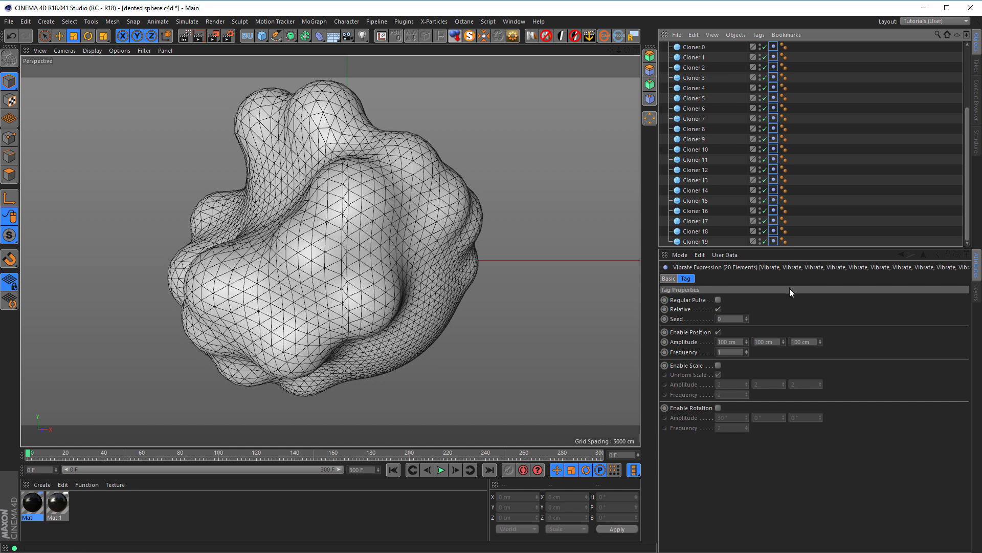
pyautogui.click(731, 318)
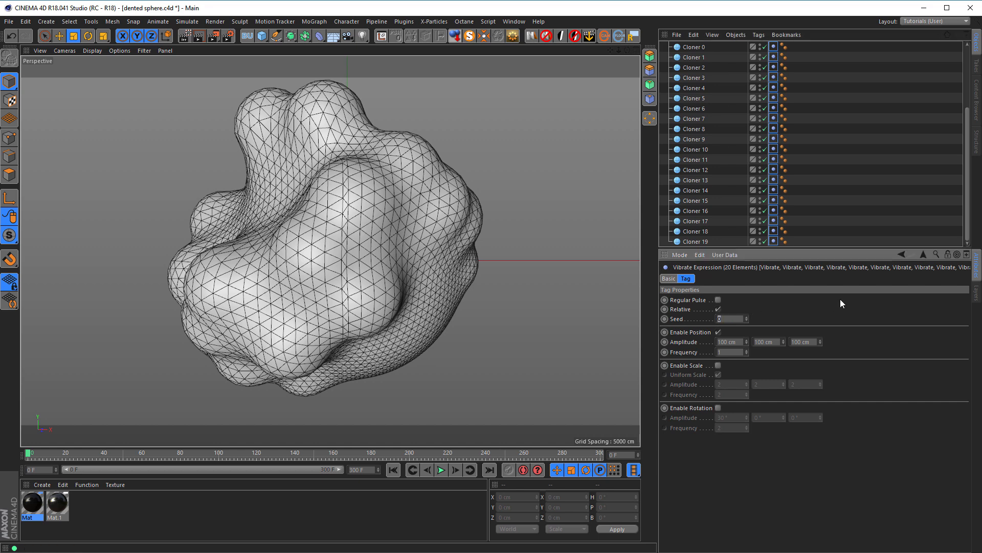
pyautogui.write('num')
pyautogui.press('Return')
pyautogui.click(774, 48)
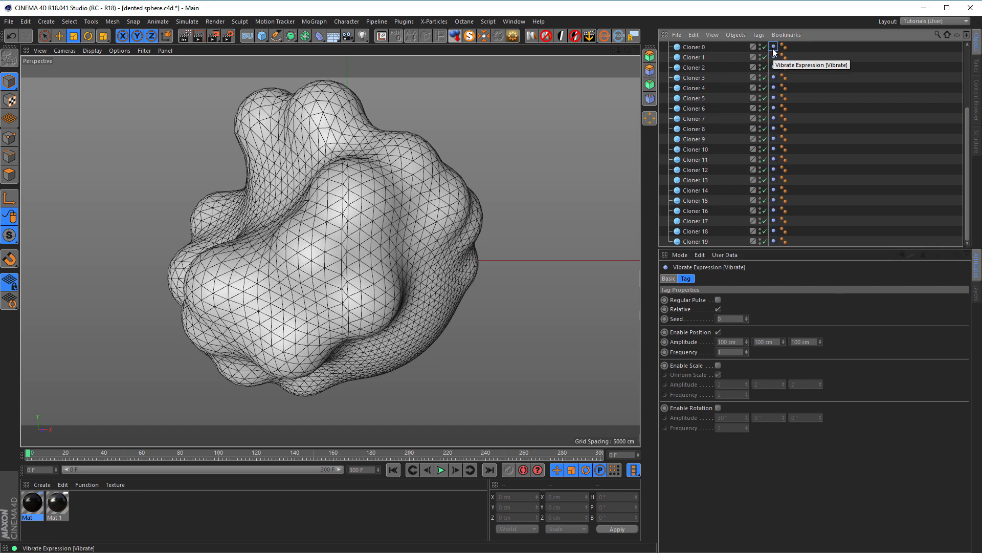
# Step: Check the seeds of the Vibrate tags on the next Cloner spheres and play the animation to examine the morphing shape
pyautogui.click(773, 58)
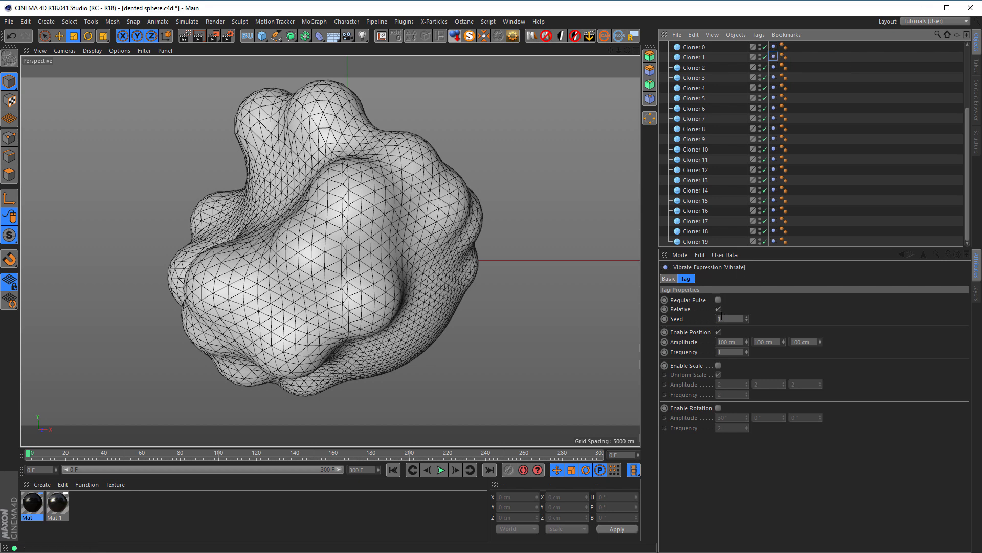
pyautogui.click(774, 67)
pyautogui.click(441, 470)
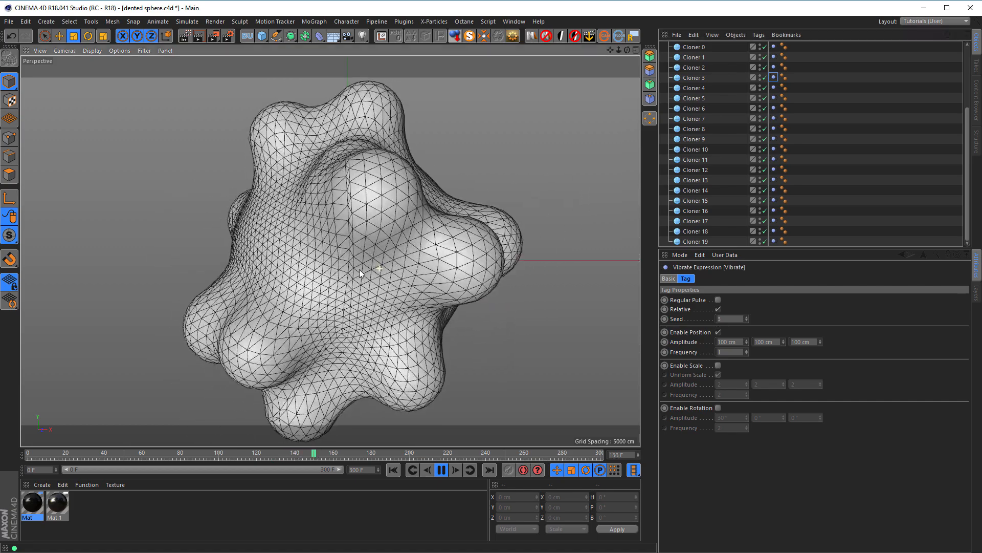
pyautogui.scroll(-3, 353, 270)
pyautogui.keyDown('alt'); pyautogui.moveTo(340, 269); pyautogui.dragTo(316, 255); pyautogui.keyUp('alt')
pyautogui.keyDown('alt'); pyautogui.moveTo(316, 256); pyautogui.dragTo(307, 251, button='middle'); pyautogui.keyUp('alt')
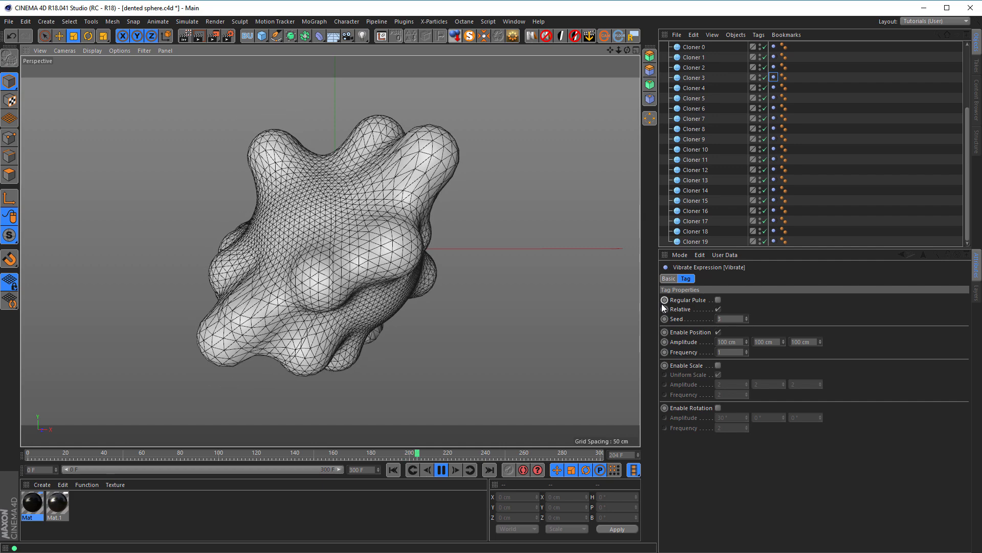
# Step: Add a Subdivision Surface as the parent of the Deformed Sphere
pyautogui.moveTo(966, 213); pyautogui.dragTo(958, 114)
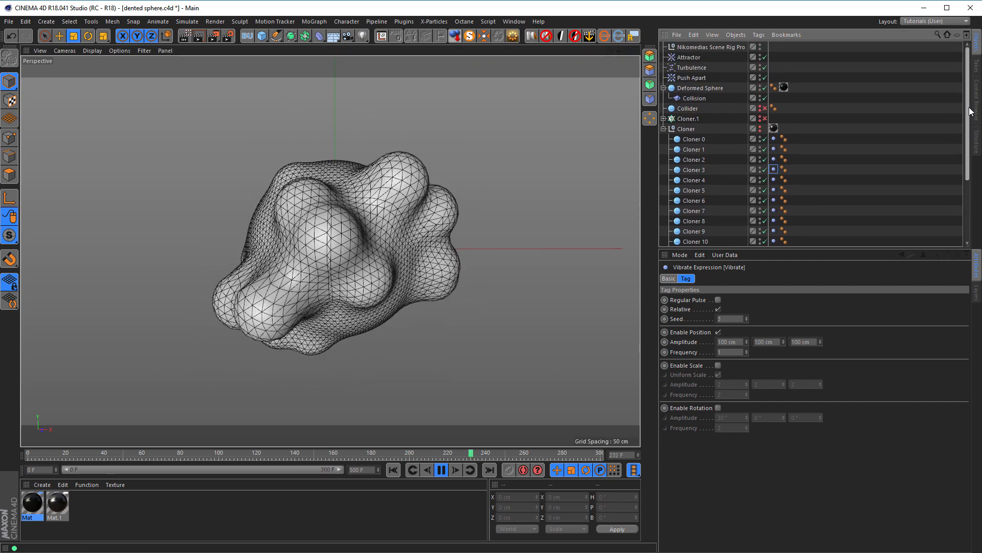
pyautogui.click(696, 88)
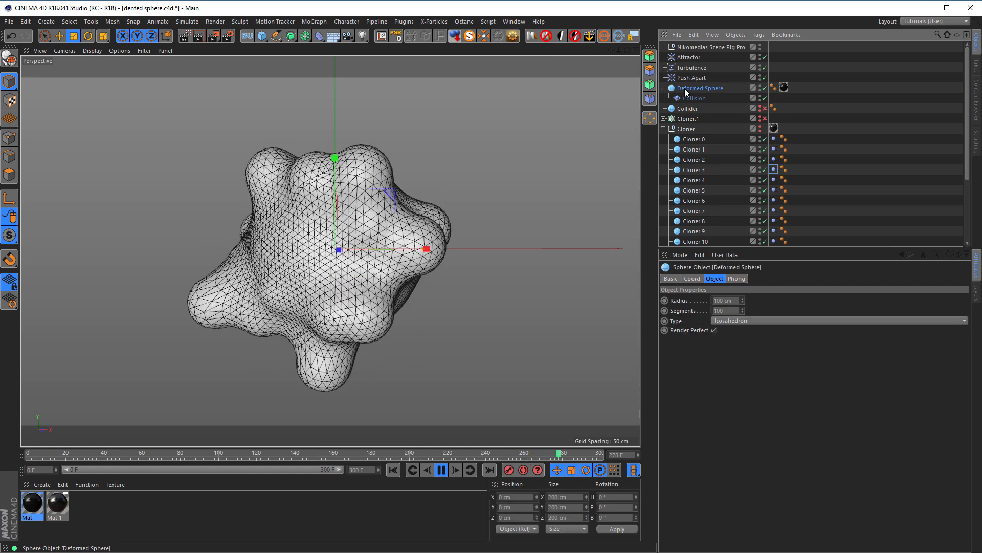
pyautogui.click(292, 36)
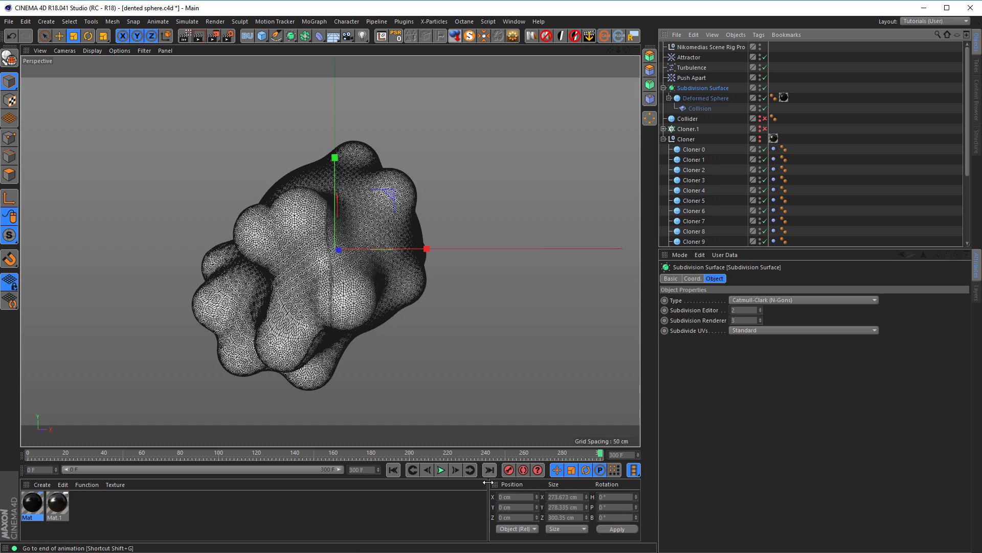
# Step: Play the animation from the start, stop at frame 28 and render the viewport to check the subdivided shape
pyautogui.click(393, 469)
pyautogui.click(441, 469)
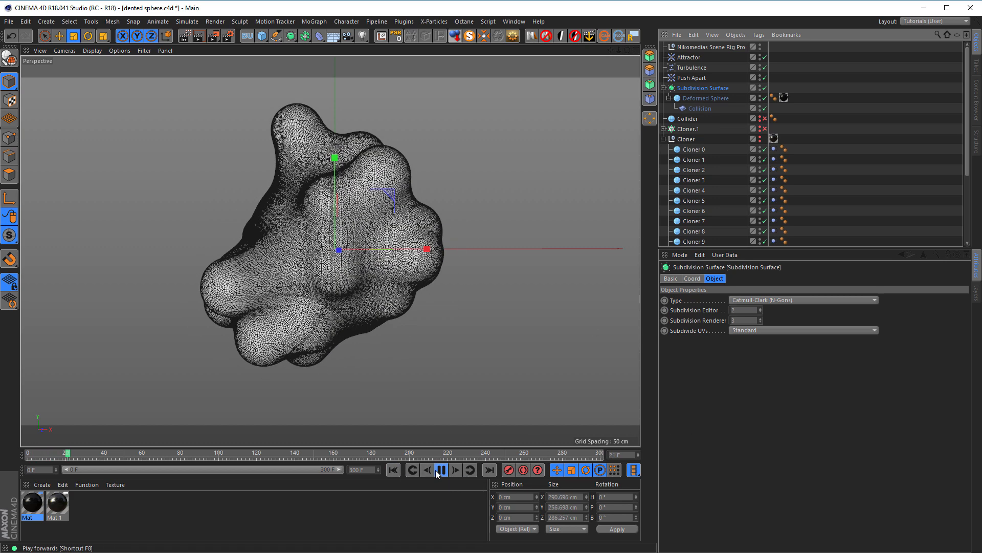
pyautogui.click(441, 470)
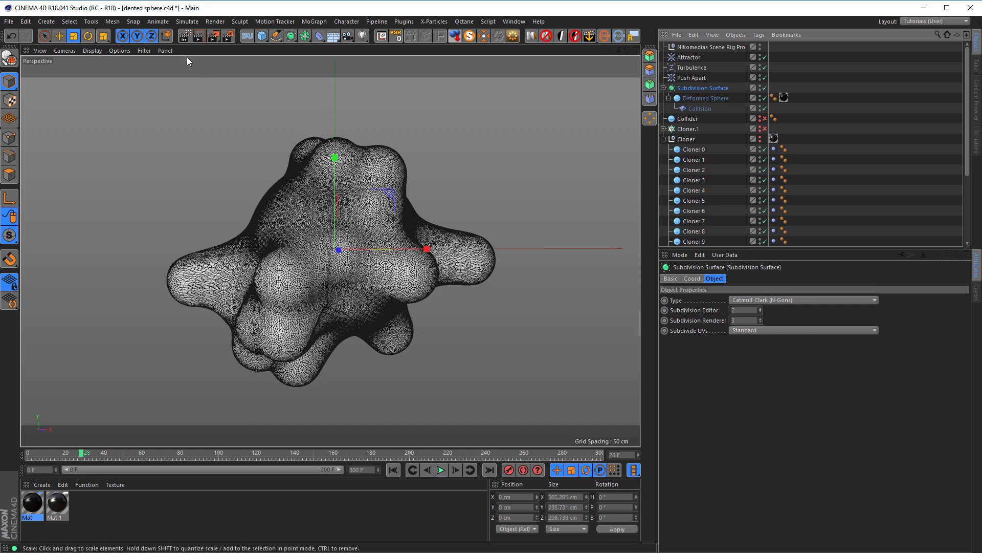
pyautogui.hotkey('ctrl', 'r')
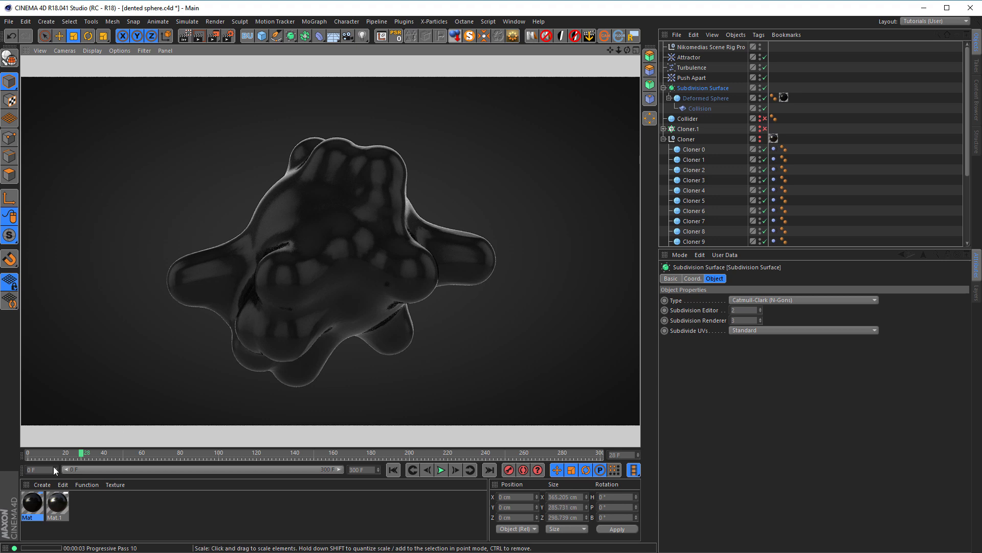
# Step: Set the Mat material's Color channel to white with a value (V) of 100%
pyautogui.doubleClick(32, 503)
pyautogui.moveTo(218, 70); pyautogui.dragTo(761, 83)
pyautogui.click(557, 189)
pyautogui.moveTo(768, 164); pyautogui.dragTo(870, 173)
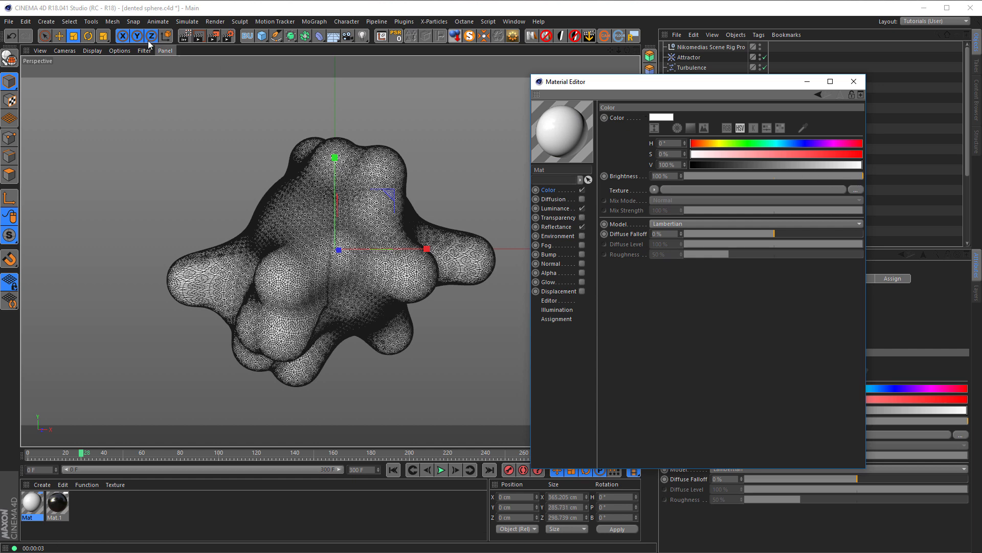
# Step: Turn on the interactive render region, close the material settings and play the animation in short stretches to compare the render
pyautogui.hotkey('ctrl', 'r')
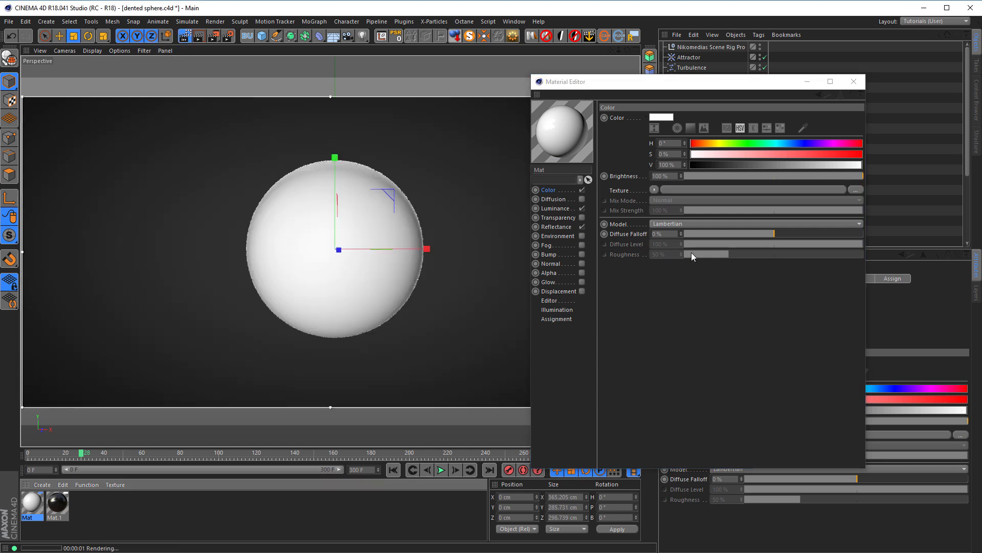
pyautogui.click(440, 469)
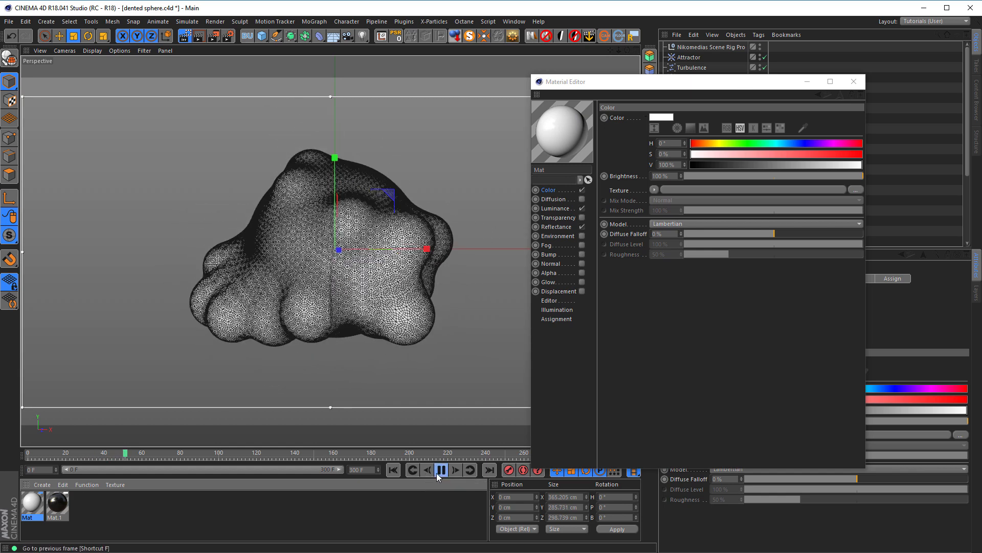
pyautogui.click(442, 472)
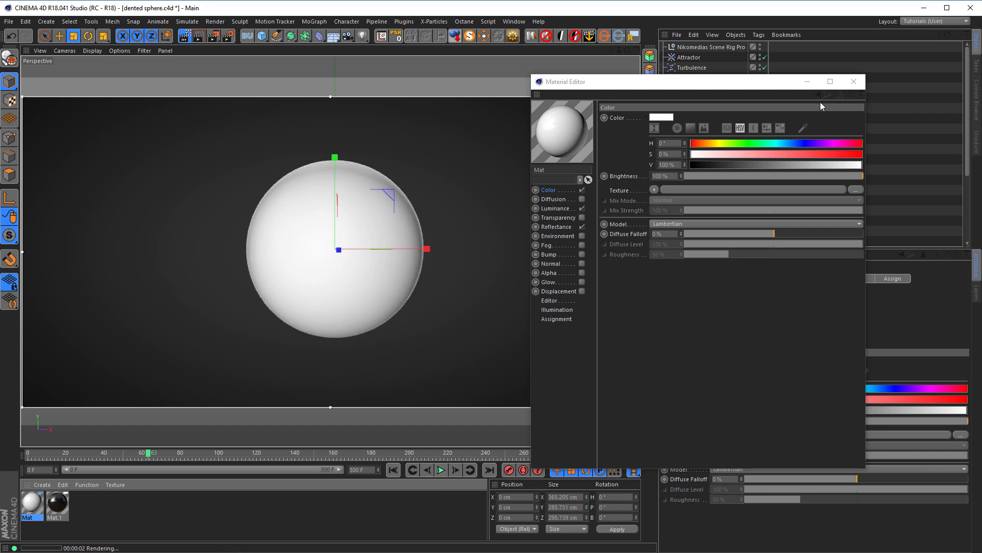
pyautogui.click(853, 81)
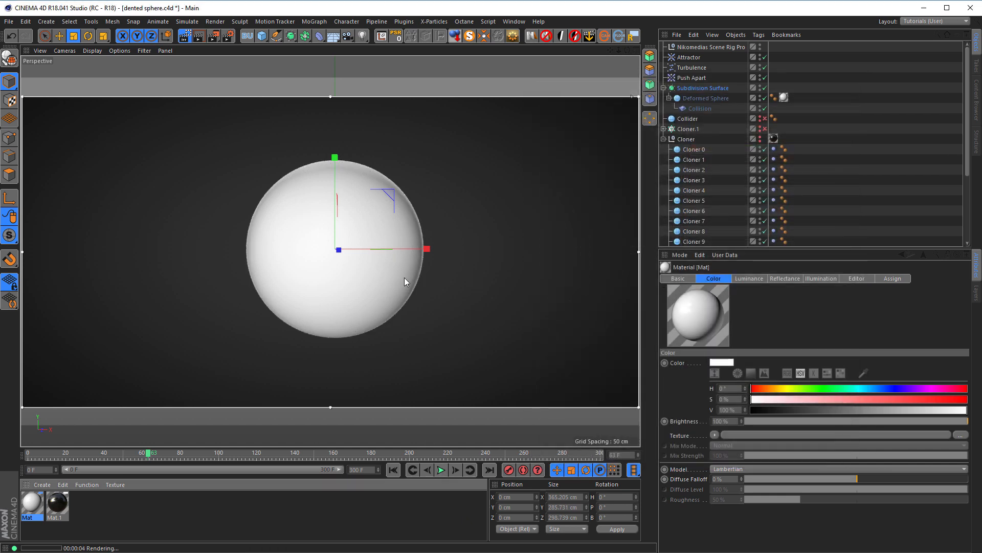
pyautogui.click(441, 469)
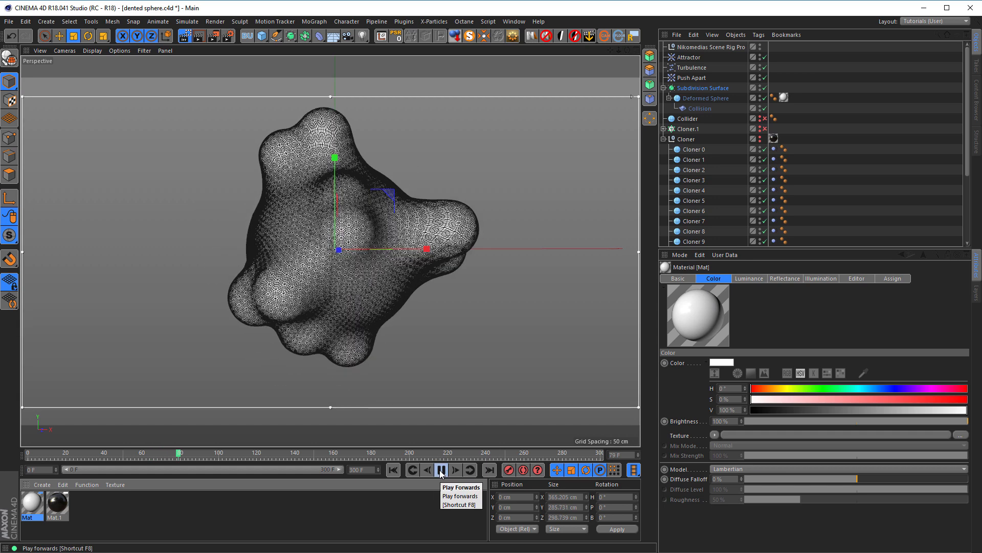
pyautogui.click(440, 471)
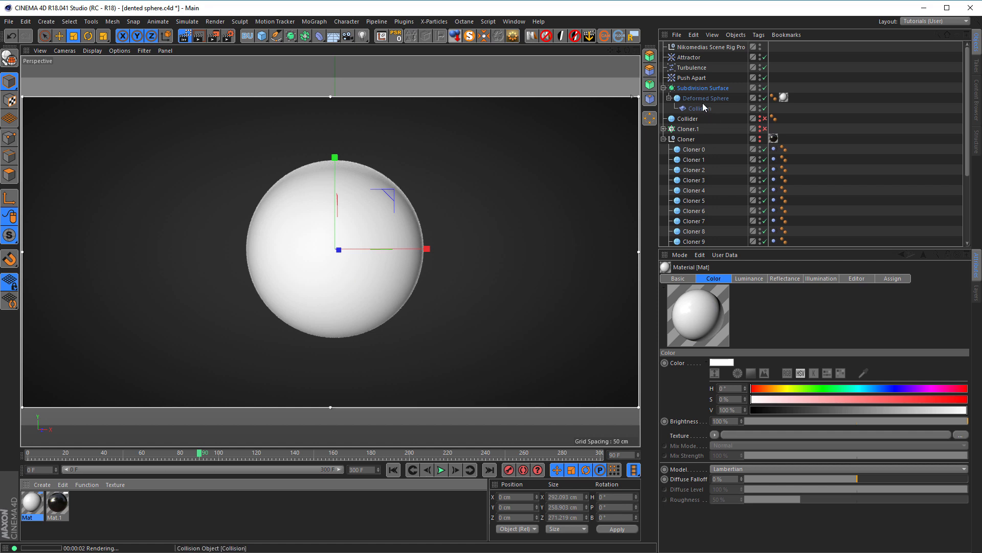
# Step: Turn off Render Perfect on the Deformed Sphere and briefly play the animation to refresh the interactive render
pyautogui.click(682, 99)
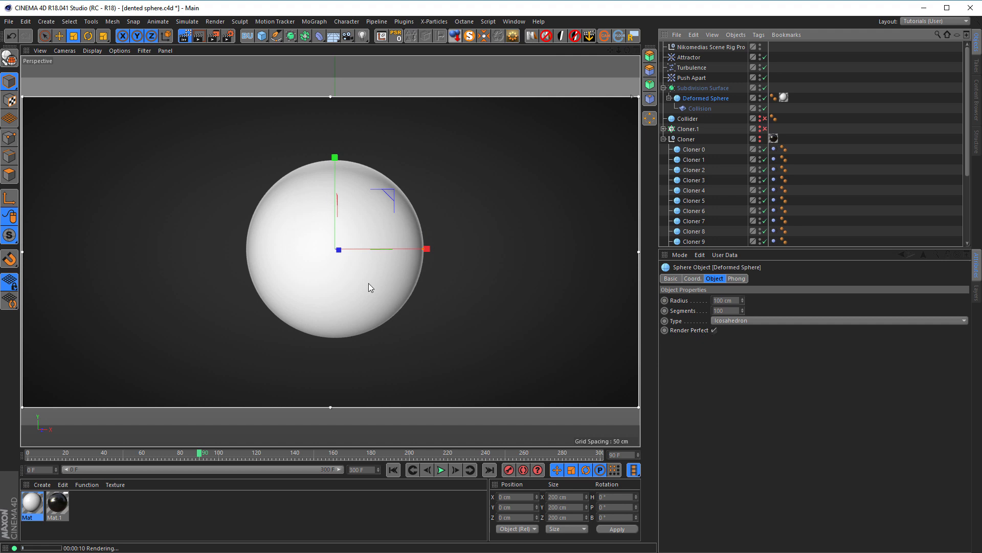
pyautogui.click(714, 330)
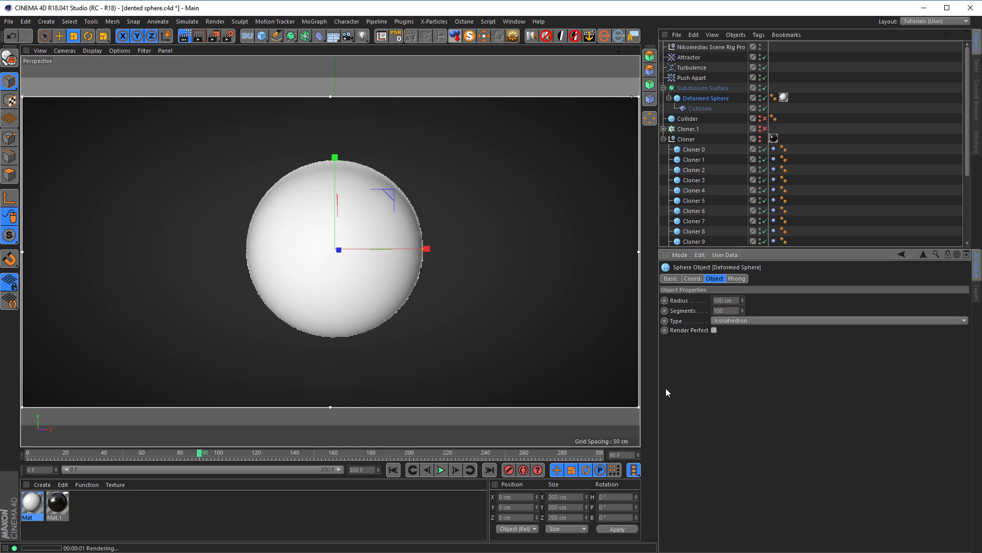
pyautogui.click(444, 469)
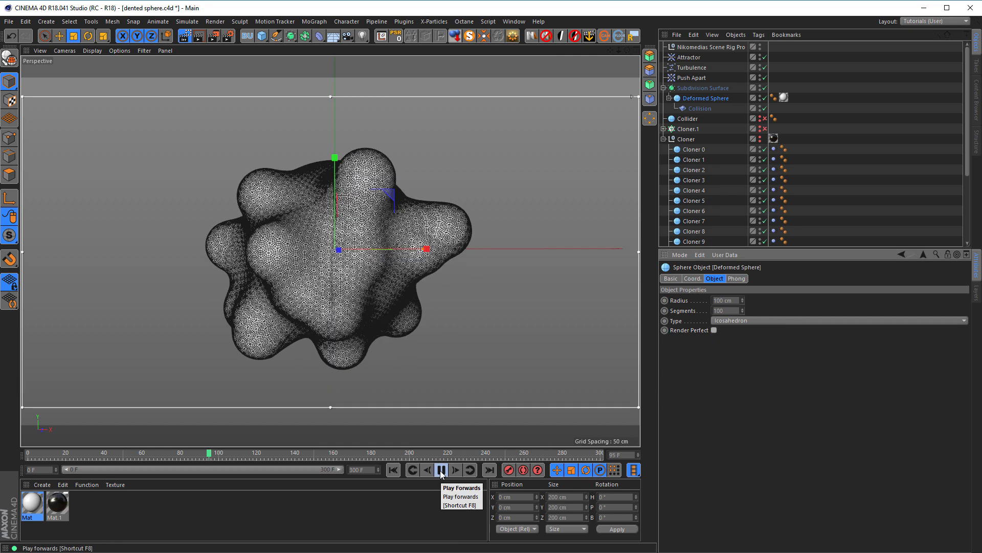
pyautogui.click(442, 469)
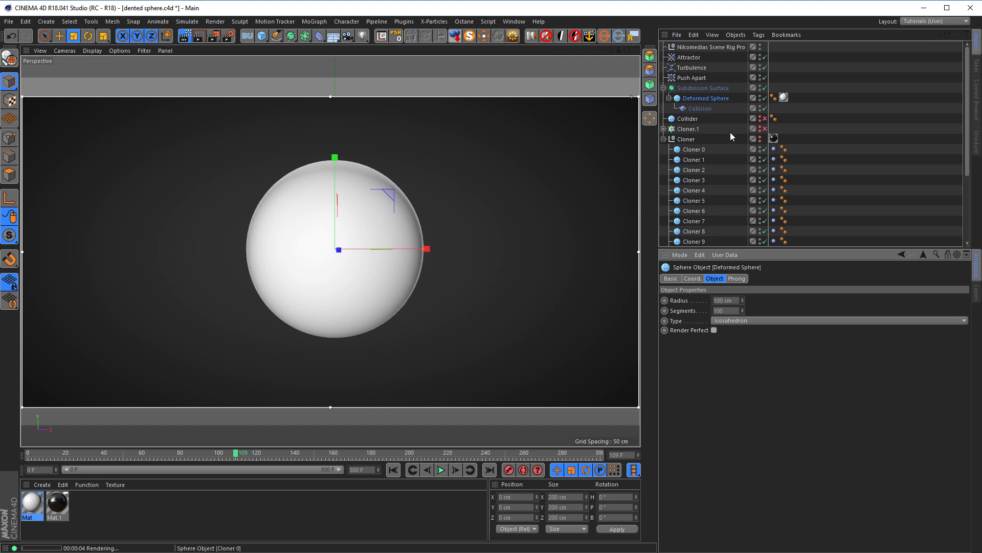
# Step: Disable the Subdivision Surface and compare a normal viewport render with the interactive render region
pyautogui.click(720, 98)
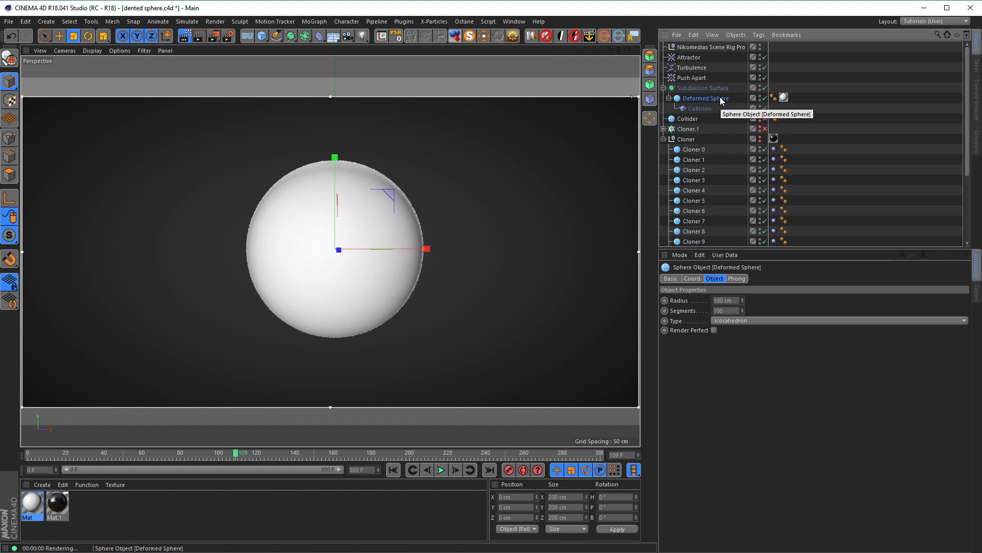
pyautogui.click(766, 88)
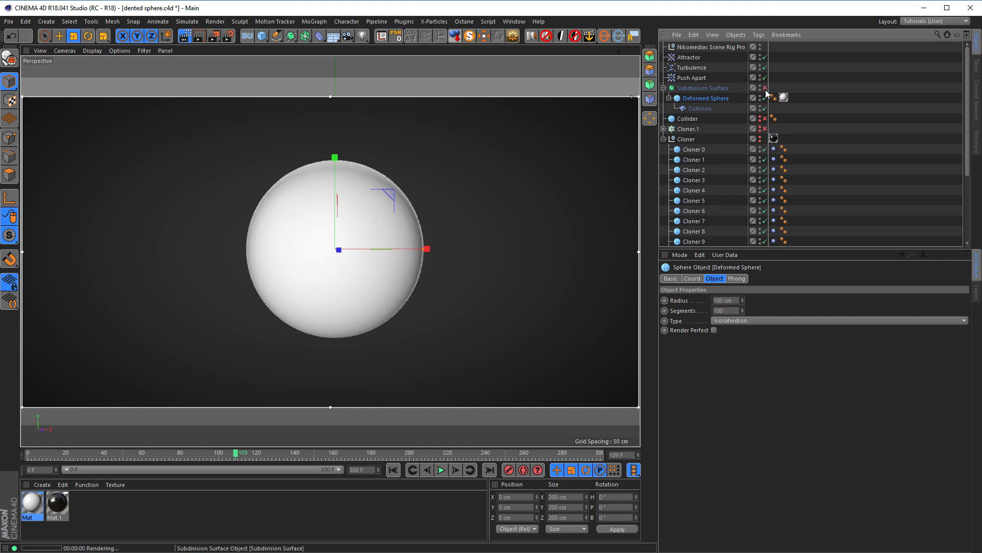
pyautogui.click(189, 37)
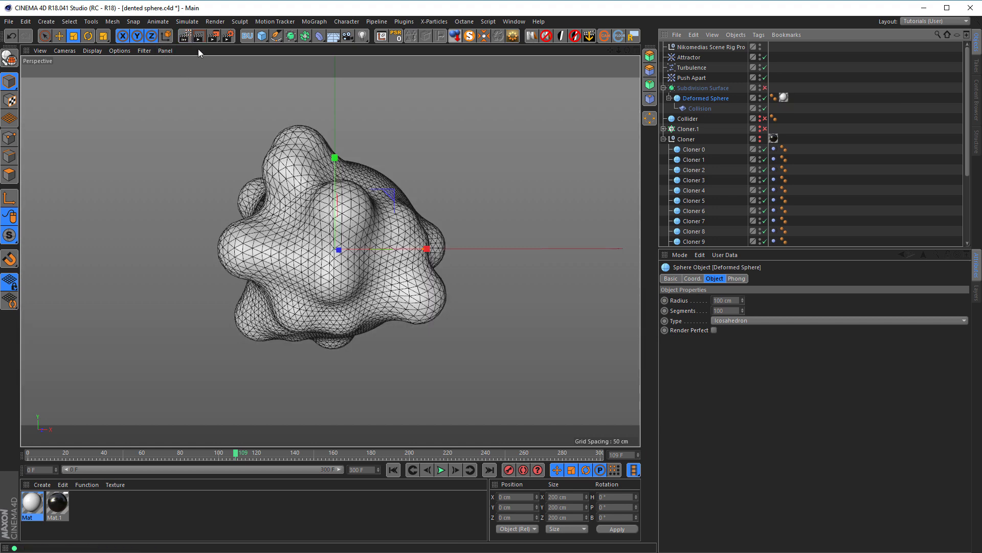
pyautogui.hotkey('ctrl', 'r')
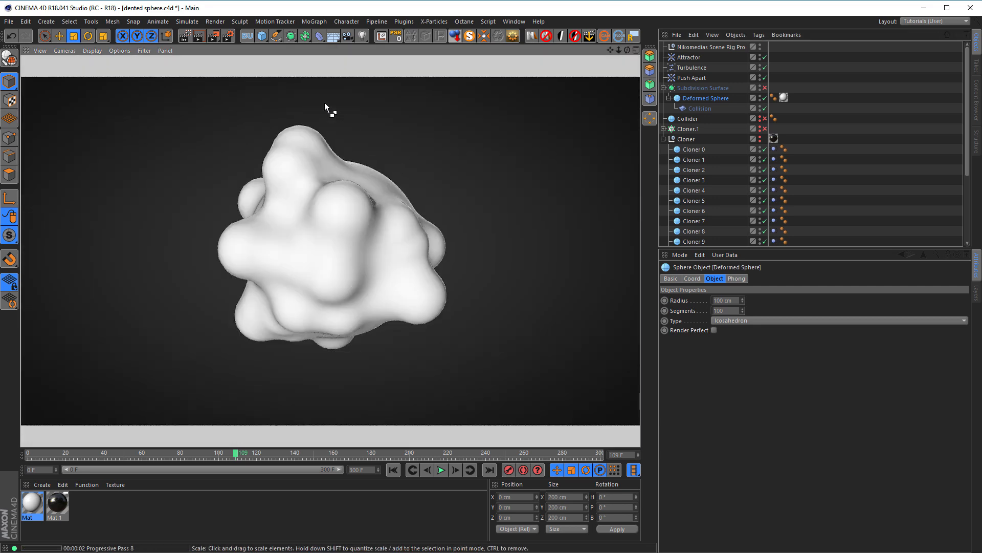
pyautogui.click(185, 37)
pyautogui.click(186, 37)
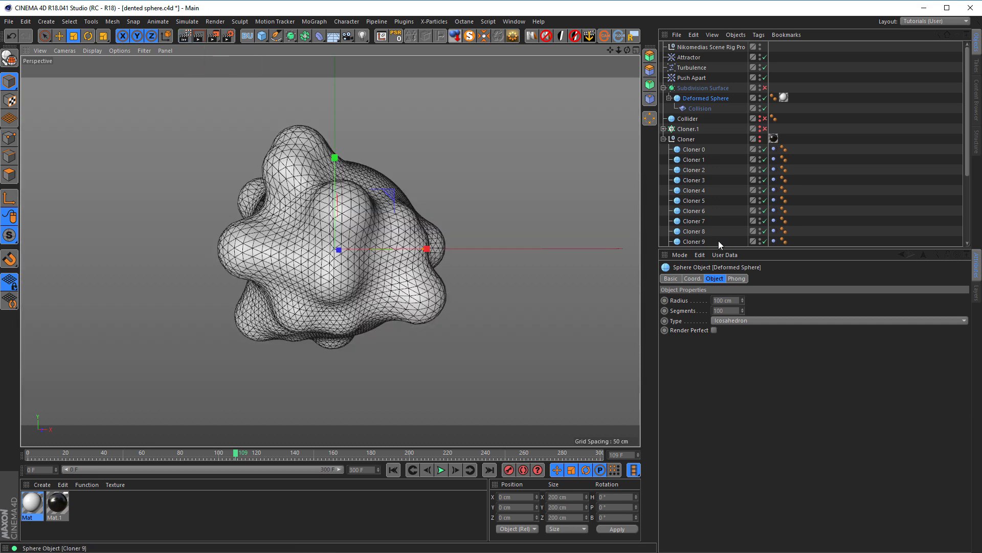
# Step: Turn Render Perfect back on for the Deformed Sphere and compare the viewport render with the interactive render region again
pyautogui.click(714, 331)
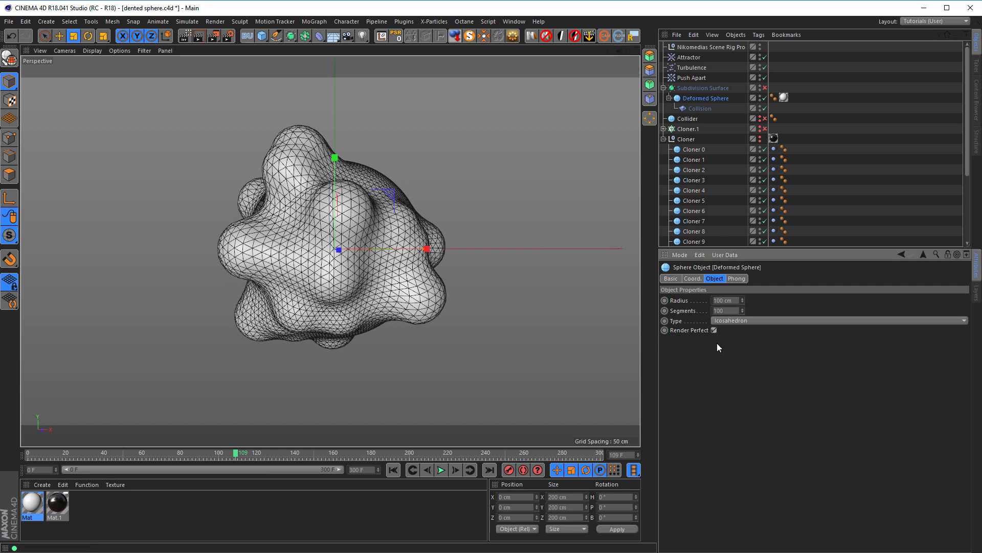
pyautogui.click(184, 38)
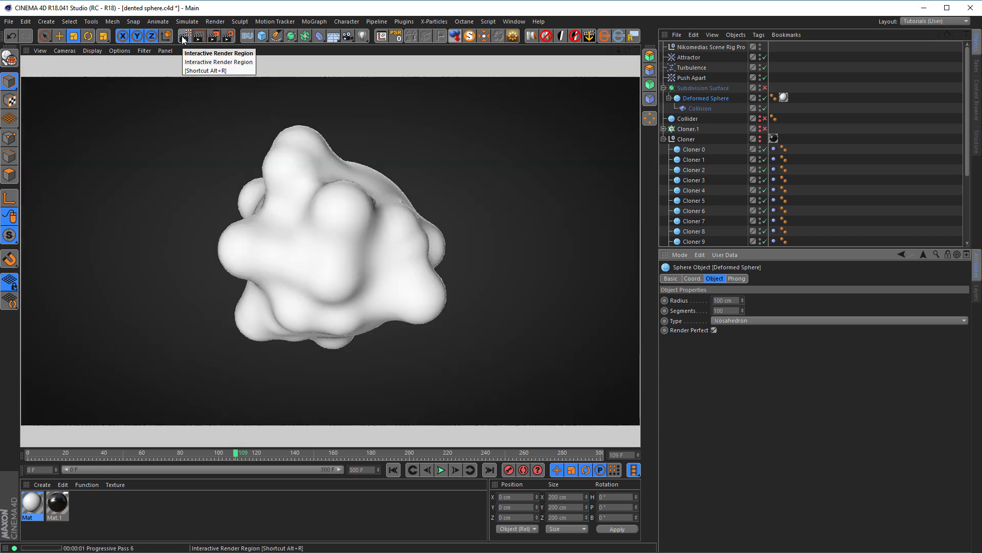
pyautogui.click(184, 38)
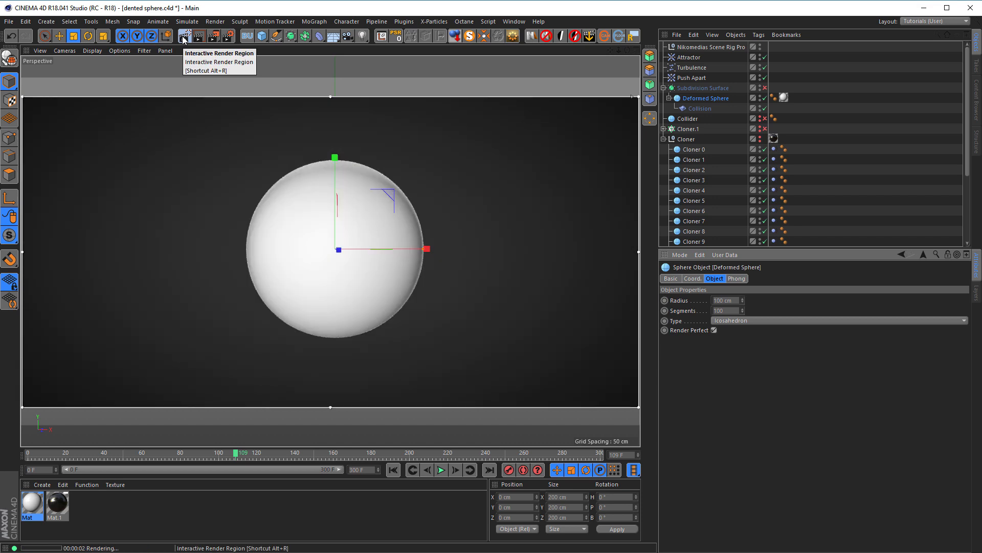
pyautogui.click(184, 38)
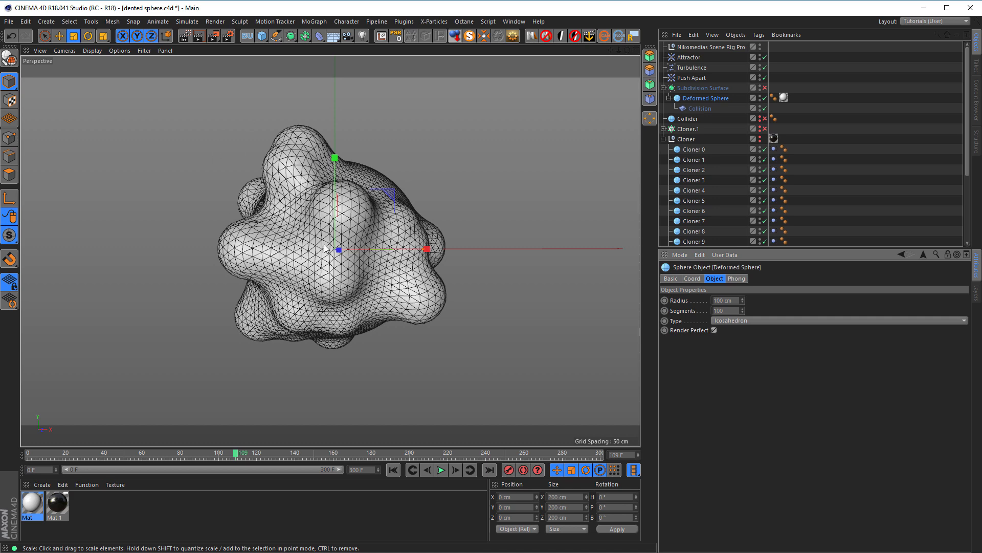
# Step: Re-enable the Subdivision Surface and render the viewport from a slightly rotated angle
pyautogui.moveTo(319, 190)
pyautogui.keyDown('alt'); pyautogui.mouseDown()
pyautogui.moveTo(342, 180)
pyautogui.moveTo(351, 204)
pyautogui.moveTo(320, 198)
pyautogui.moveTo(340, 196)
pyautogui.moveTo(323, 194)
pyautogui.moveTo(332, 191)
pyautogui.mouseUp(); pyautogui.keyUp('alt')
pyautogui.click(765, 88)
pyautogui.hotkey('ctrl', 'r')
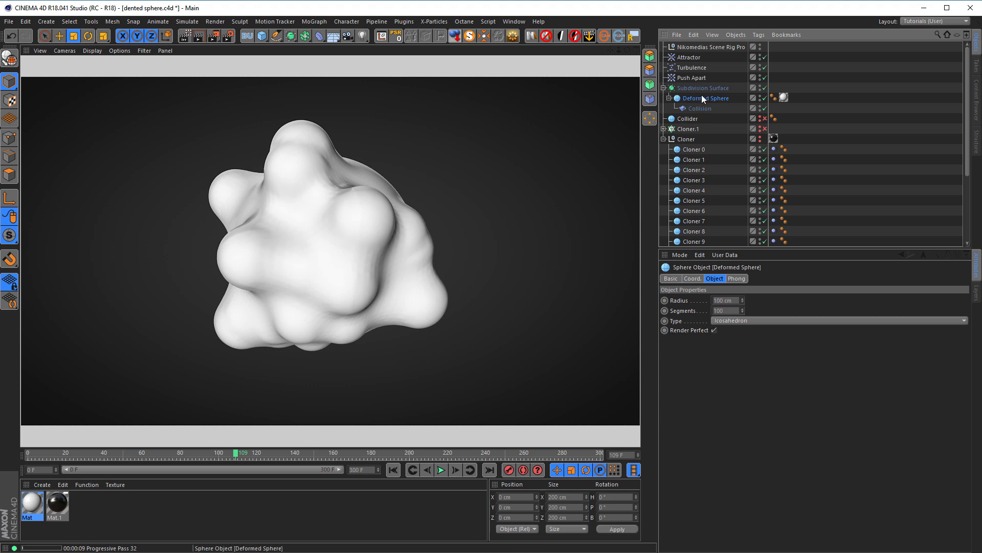
# Step: Select the Subdivision Surface and switch the viewport display from full wireframe lines to isoparms
pyautogui.click(723, 90)
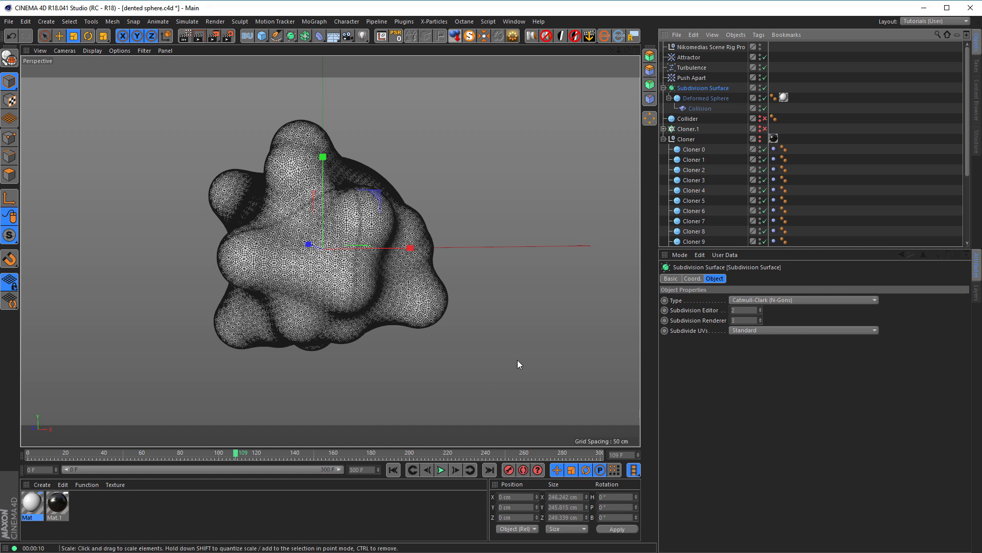
pyautogui.press('n')
pyautogui.press('b')
pyautogui.press('n')
pyautogui.press('b')
pyautogui.press('n')
pyautogui.press('i')
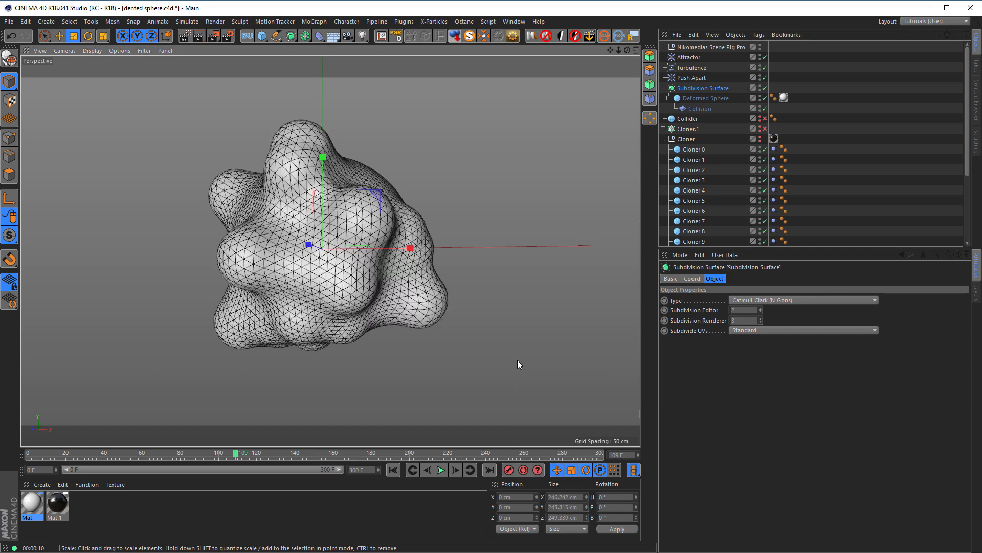
# Step: Set the viewport display to Gouraud Shading without lines and examine the smoothed surface up close
pyautogui.press('n')
pyautogui.press('a')
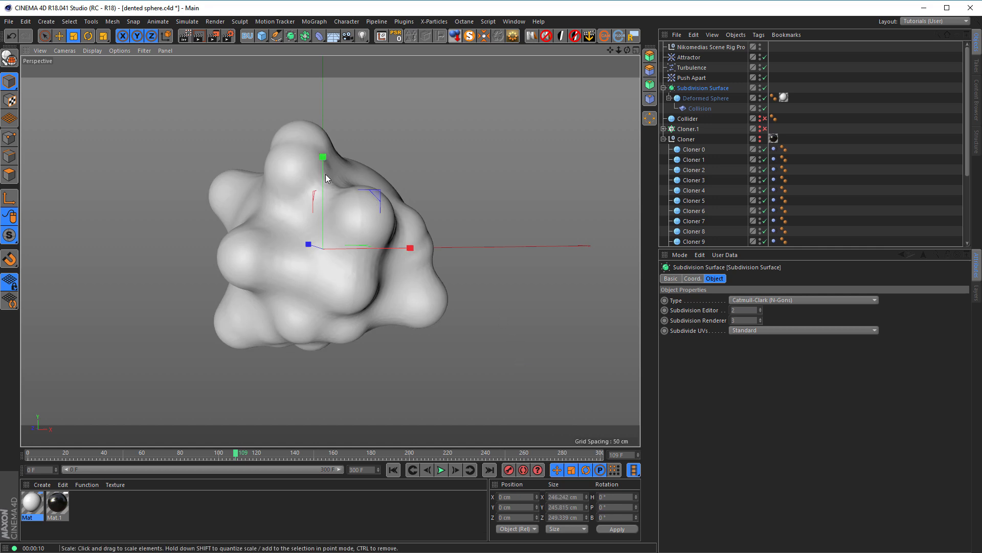
pyautogui.scroll(6, 322, 176)
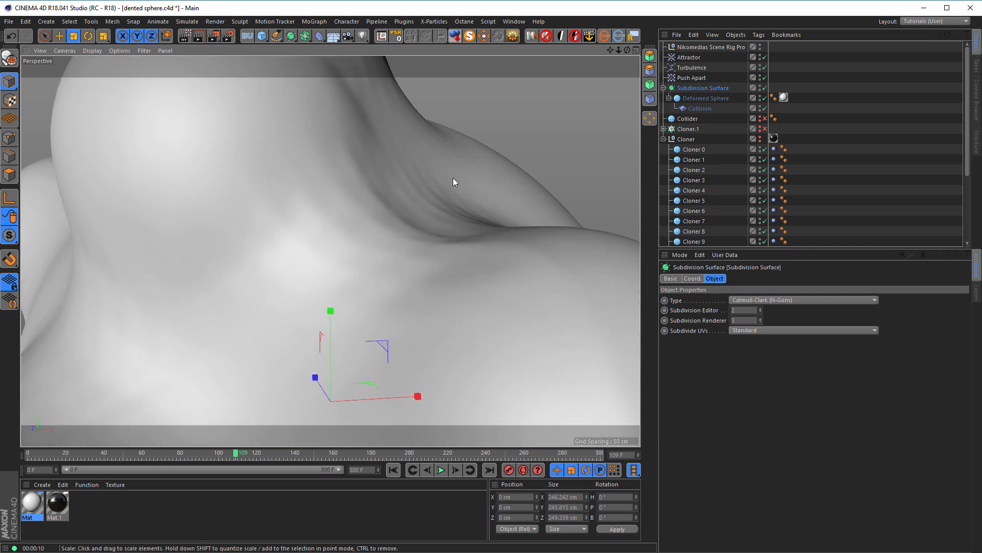
pyautogui.keyDown('alt'); pyautogui.moveTo(389, 210); pyautogui.dragTo(323, 231, button='right'); pyautogui.keyUp('alt')
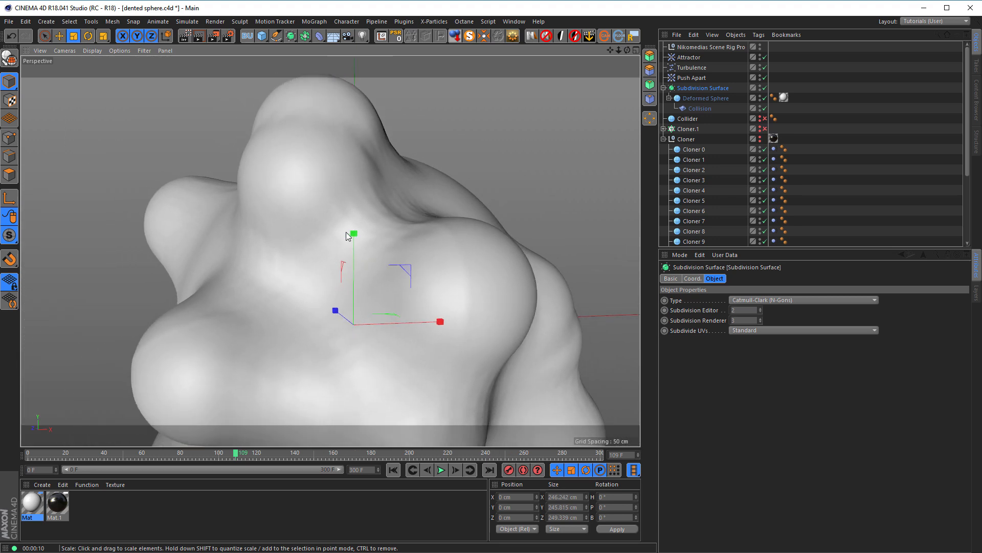
# Step: Try 100 segments on all the collider spheres from Cloner 0 to Cloner 19
pyautogui.keyDown('alt'); pyautogui.moveTo(346, 231); pyautogui.dragTo(358, 220); pyautogui.keyUp('alt')
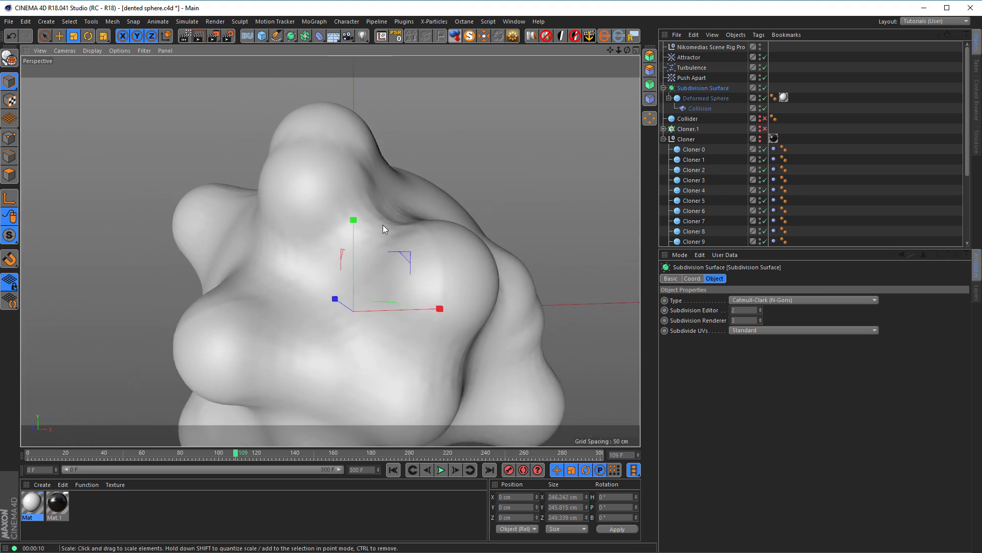
pyautogui.keyDown('alt'); pyautogui.moveTo(383, 240); pyautogui.dragTo(370, 240, button='right'); pyautogui.keyUp('alt')
pyautogui.keyDown('alt'); pyautogui.moveTo(370, 239); pyautogui.dragTo(348, 203, button='middle'); pyautogui.keyUp('alt')
pyautogui.keyDown('alt'); pyautogui.moveTo(364, 224); pyautogui.dragTo(359, 226, button='right'); pyautogui.keyUp('alt')
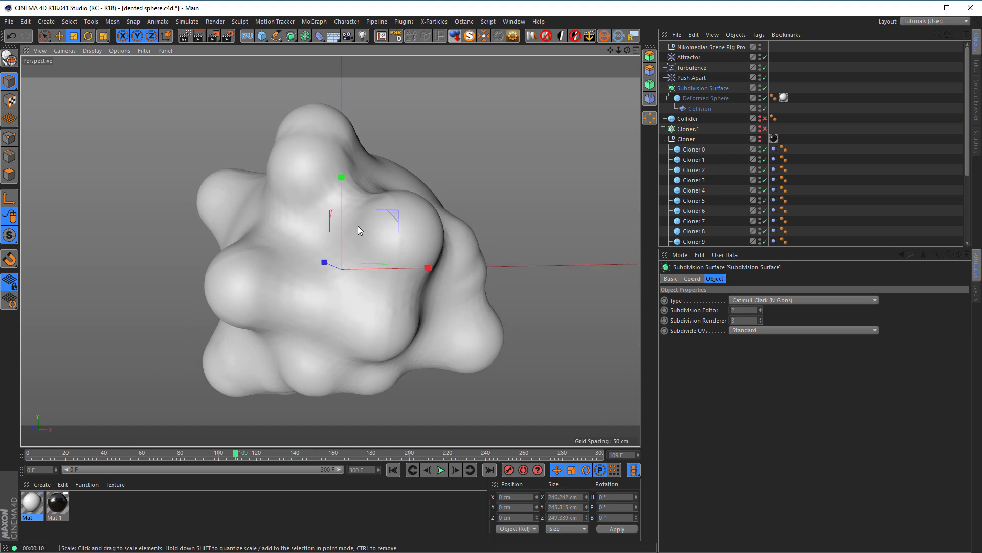
pyautogui.scroll(5, 367, 205)
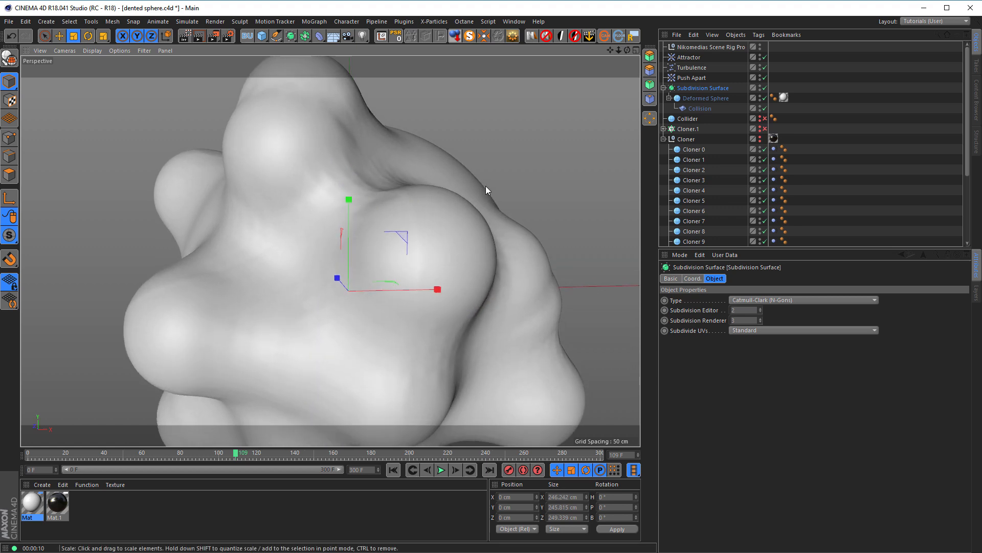
pyautogui.click(693, 150)
pyautogui.scroll(-5, 873, 204)
pyautogui.keyDown('shift'); pyautogui.click(695, 242); pyautogui.keyUp('shift')
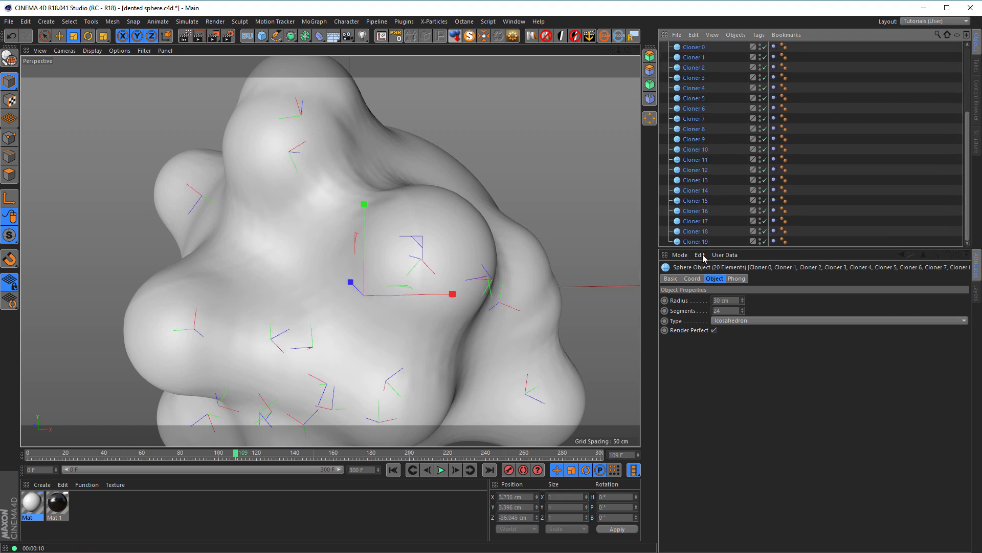
pyautogui.doubleClick(734, 312)
pyautogui.write('100')
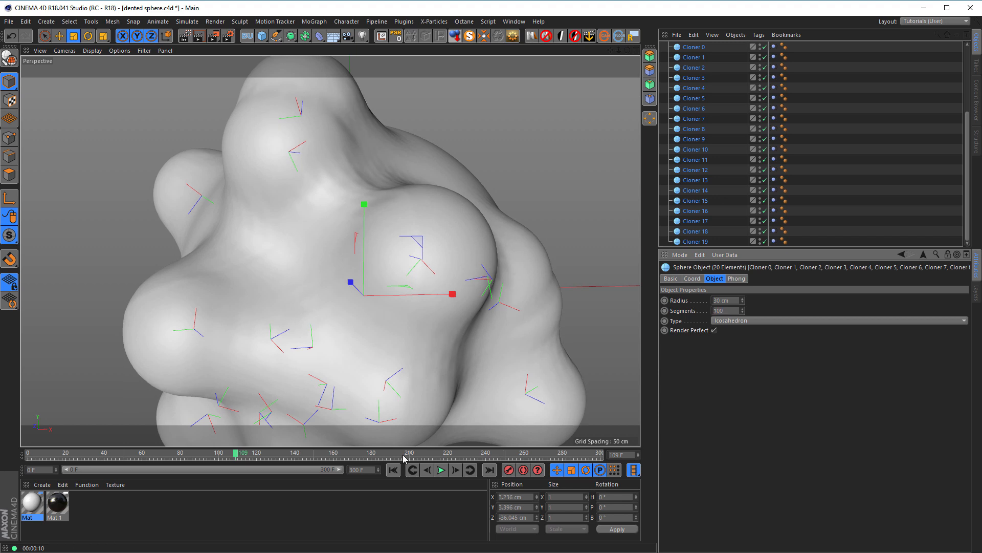
# Step: Play the animation briefly with the denser colliders, and restore the spheres to 24 segments at frame 0
pyautogui.click(441, 470)
pyautogui.click(441, 469)
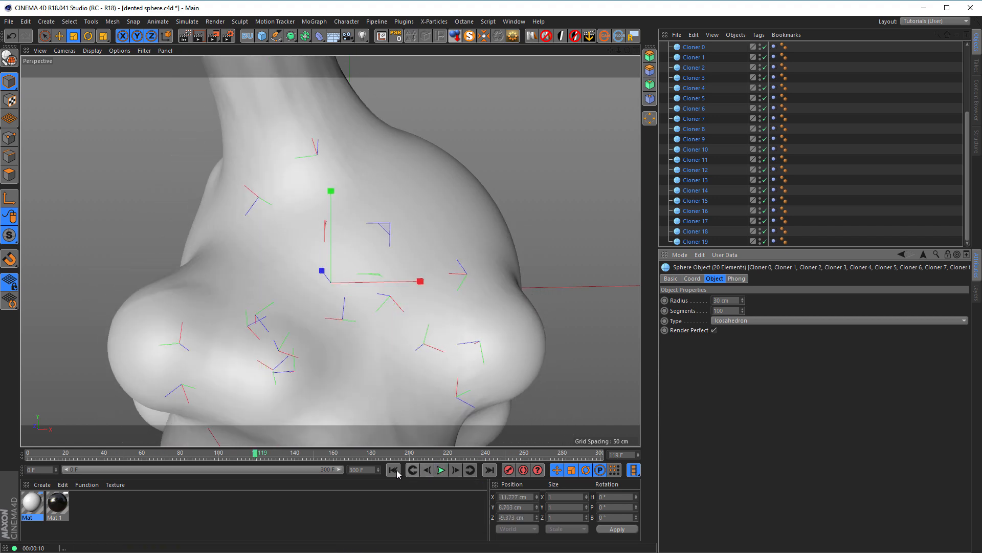
pyautogui.click(424, 472)
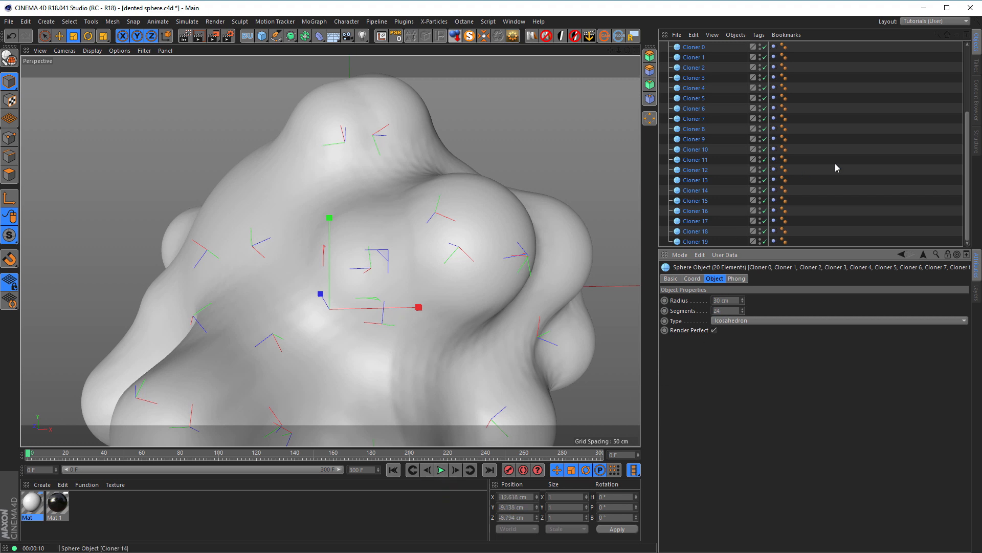
# Step: Add a Smoothing deformer to the Subdivision Surface, placed above the Deformed Sphere
pyautogui.scroll(5, 944, 191)
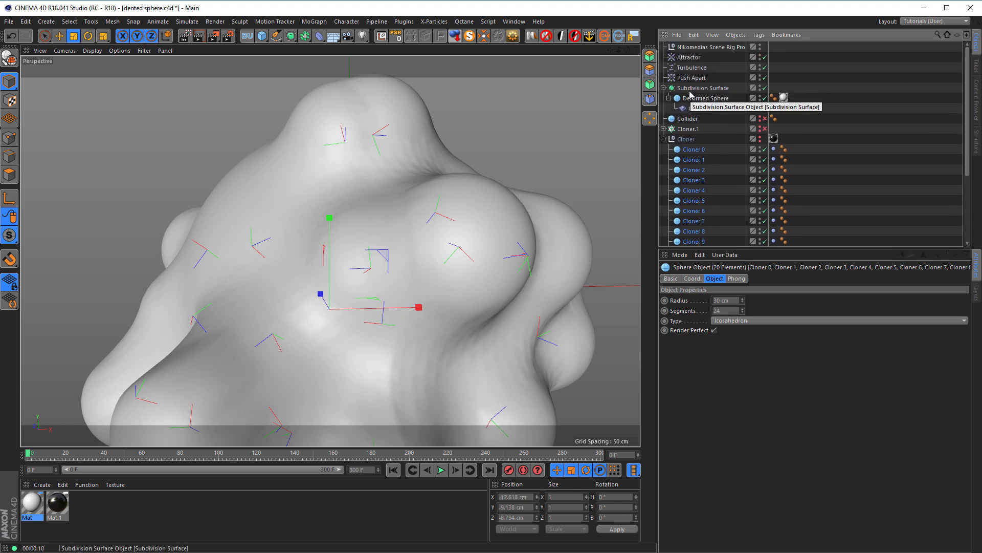
pyautogui.click(664, 89)
pyautogui.click(663, 88)
pyautogui.click(704, 89)
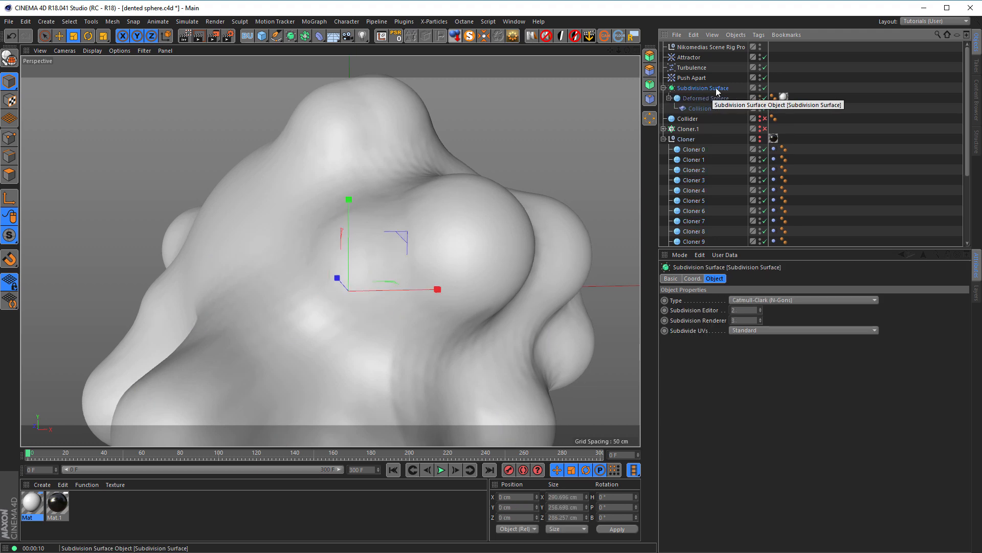
pyautogui.click(319, 36)
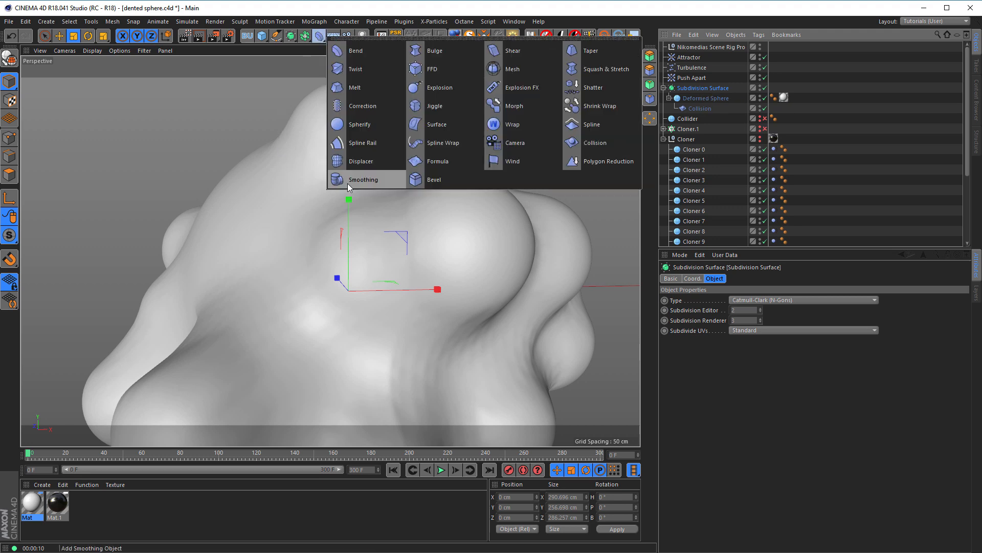
pyautogui.click(366, 180)
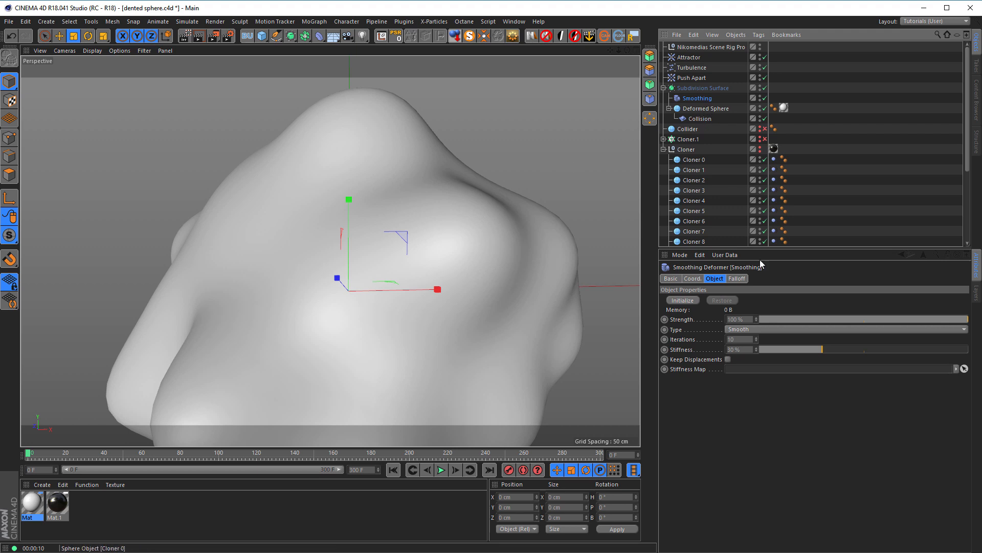
# Step: Lower the Smoothing deformer's strength to about 29%
pyautogui.moveTo(947, 321); pyautogui.dragTo(822, 328)
pyautogui.keyDown('alt'); pyautogui.moveTo(480, 281); pyautogui.dragTo(442, 241, button='right'); pyautogui.keyUp('alt')
pyautogui.keyDown('alt'); pyautogui.moveTo(442, 242); pyautogui.dragTo(434, 222, button='middle'); pyautogui.keyUp('alt')
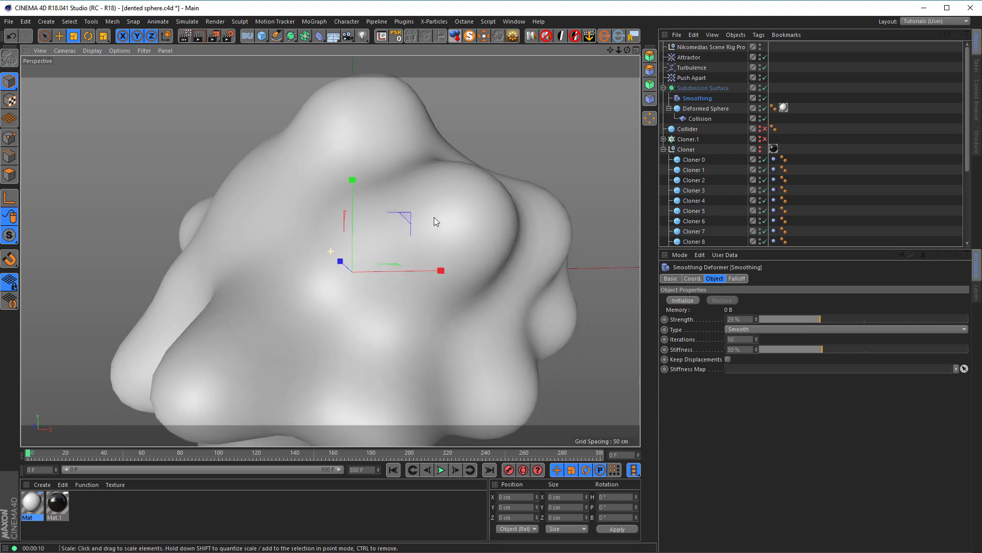
# Step: Play the animation to about frame 91 and examine the sphere's silhouette up close
pyautogui.click(441, 469)
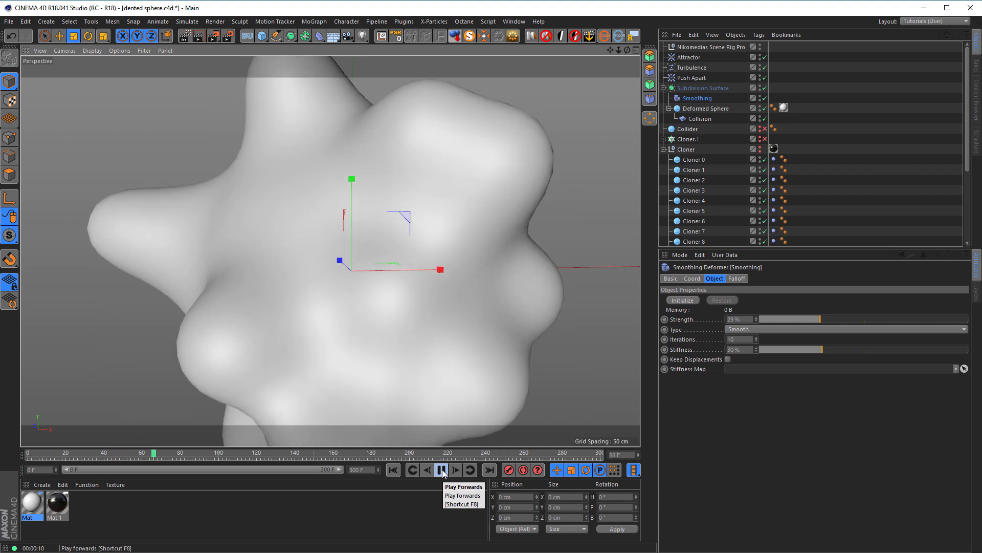
pyautogui.click(441, 469)
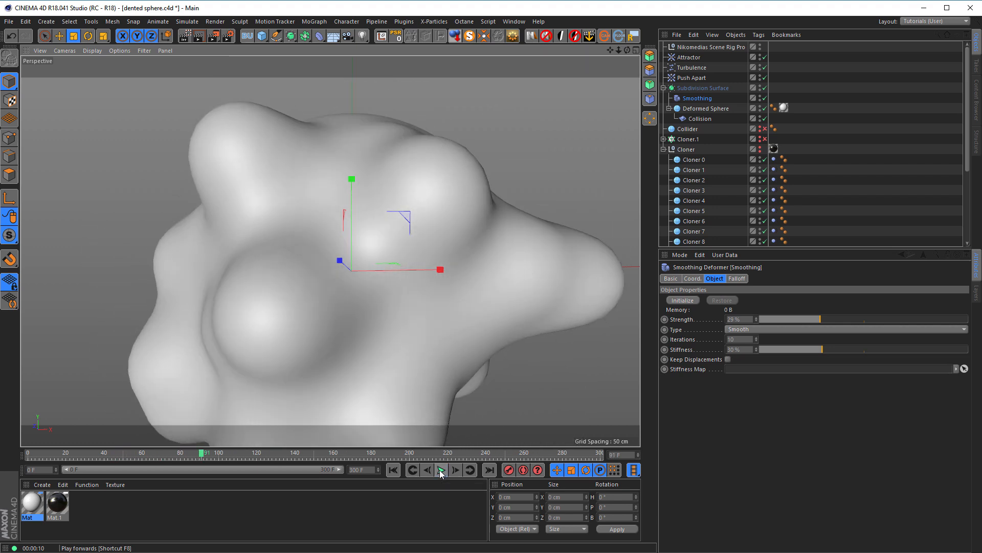
pyautogui.keyDown('alt'); pyautogui.moveTo(205, 334); pyautogui.dragTo(263, 353, button='right'); pyautogui.keyUp('alt')
pyautogui.keyDown('alt'); pyautogui.moveTo(262, 353); pyautogui.dragTo(284, 356); pyautogui.keyUp('alt')
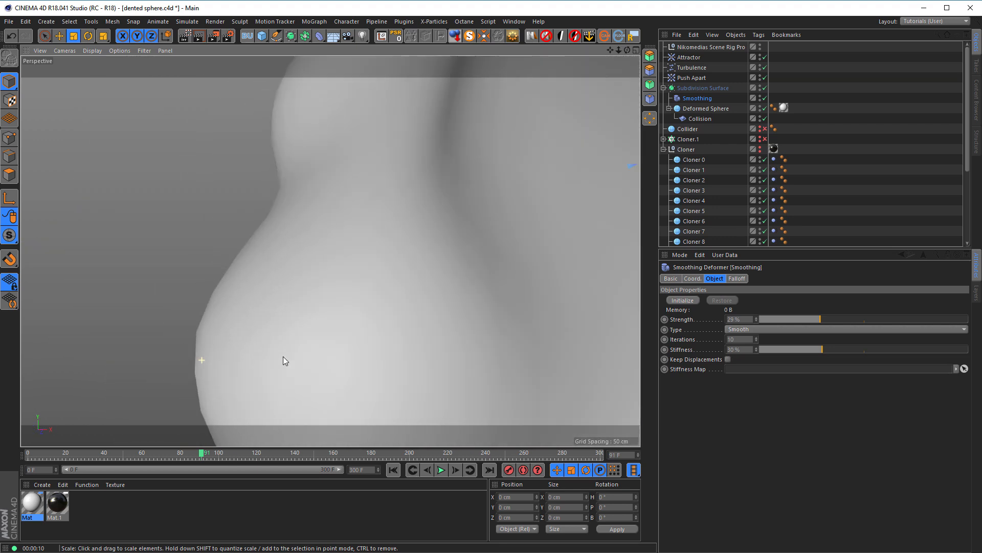
pyautogui.keyDown('alt'); pyautogui.moveTo(271, 353); pyautogui.dragTo(209, 349, button='right'); pyautogui.keyUp('alt')
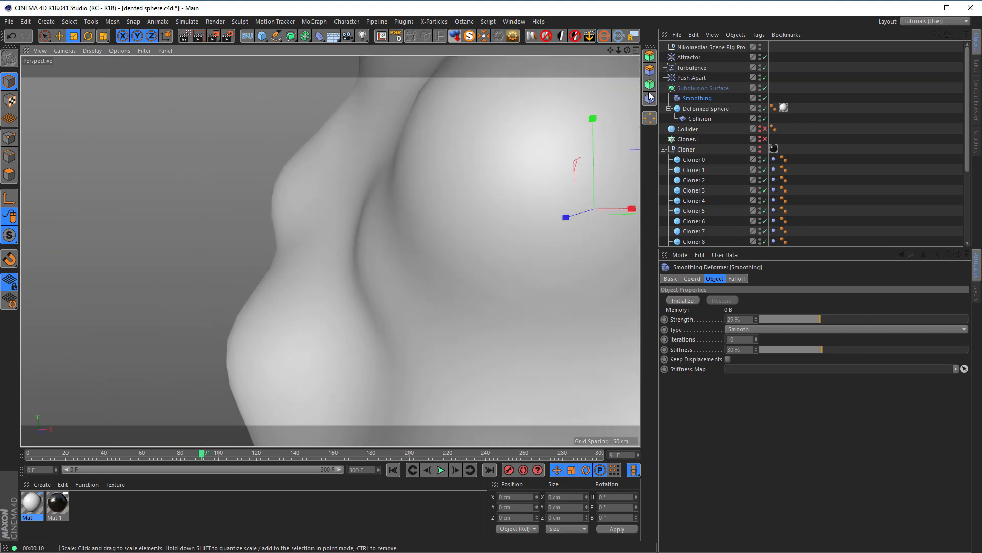
# Step: Raise the Subdivision Surface's editor subdivision level and inspect the bumps along the silhouette
pyautogui.click(711, 88)
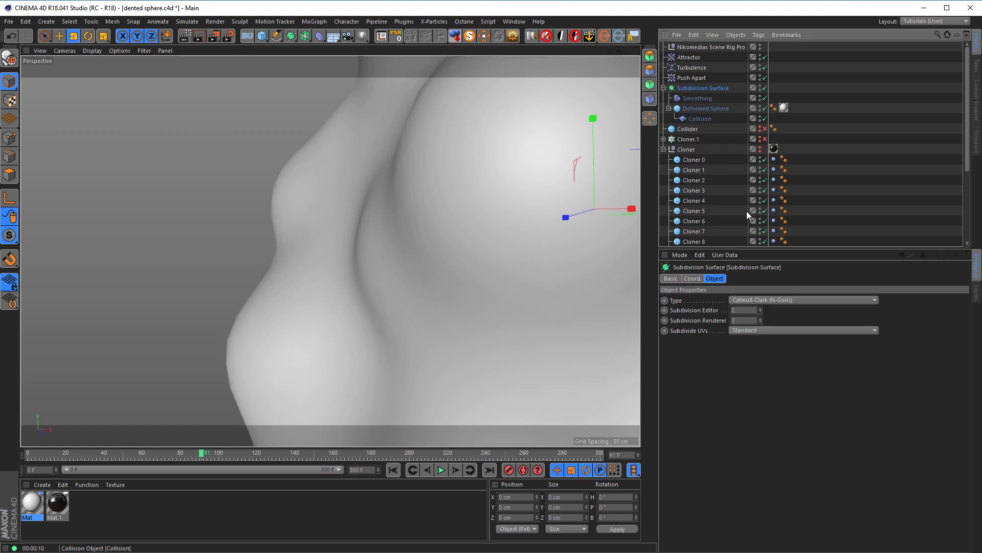
pyautogui.click(761, 307)
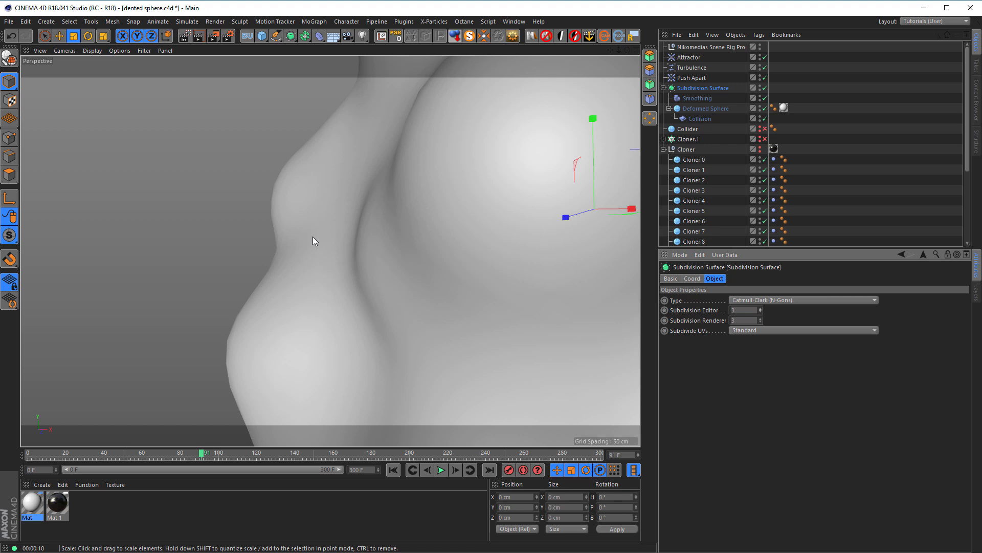
pyautogui.scroll(-10, 366, 247)
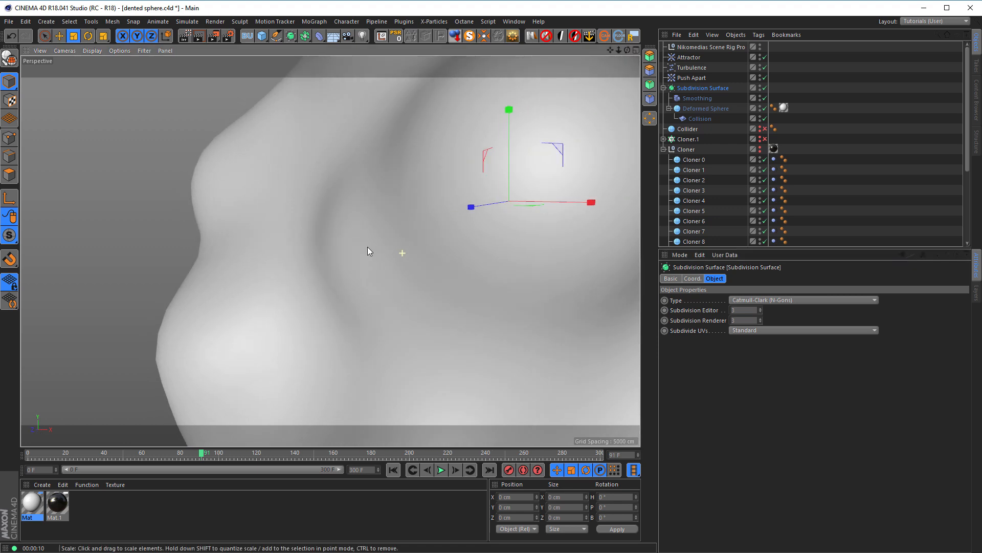
pyautogui.moveTo(381, 257)
pyautogui.keyDown('alt'); pyautogui.mouseDown()
pyautogui.moveTo(308, 256)
pyautogui.moveTo(364, 266)
pyautogui.mouseUp(); pyautogui.keyUp('alt')
pyautogui.keyDown('alt'); pyautogui.moveTo(284, 292); pyautogui.dragTo(354, 284, button='right'); pyautogui.keyUp('alt')
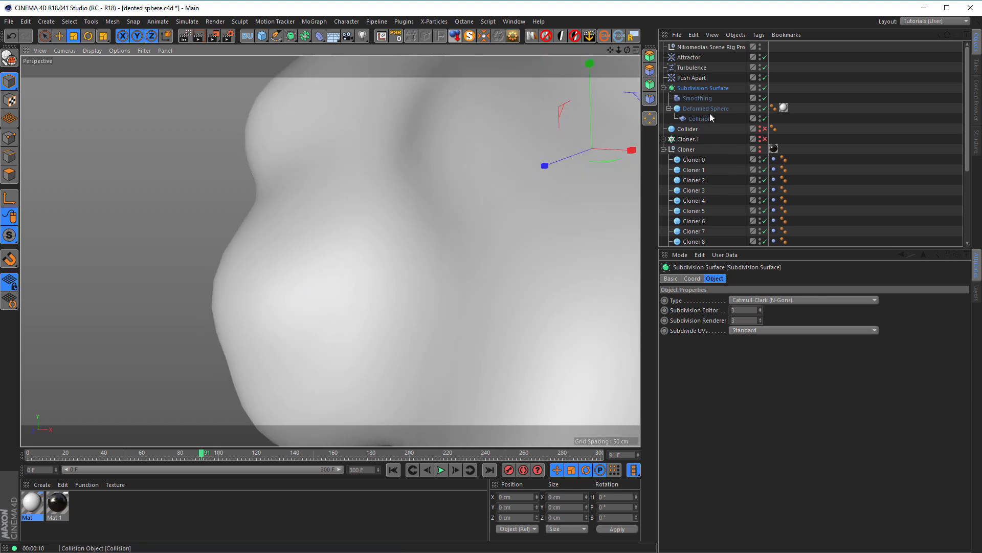
# Step: Set the Smoothing deformer's strength to 57% and frame the whole sphere in view
pyautogui.click(701, 99)
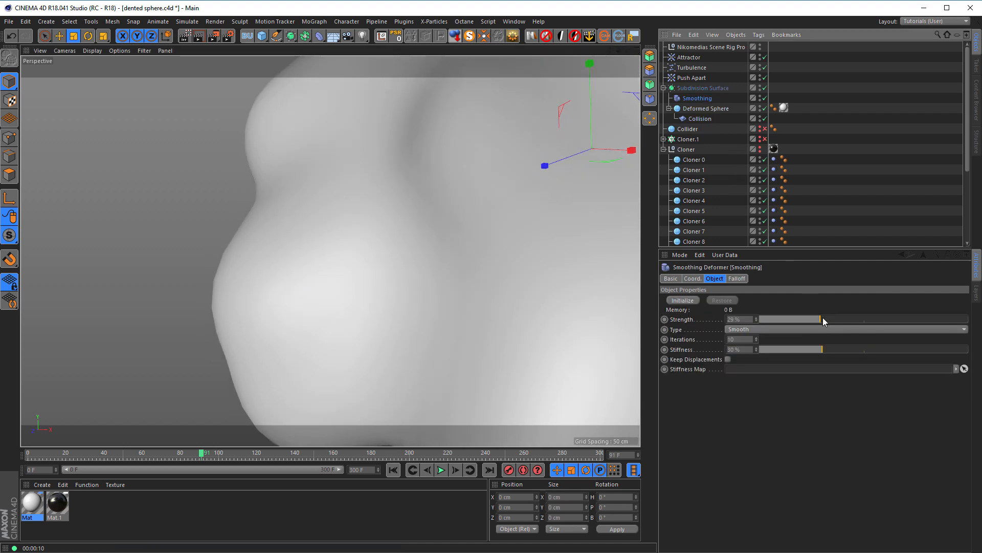
pyautogui.moveTo(821, 318); pyautogui.dragTo(880, 320)
pyautogui.keyDown('alt'); pyautogui.moveTo(483, 228); pyautogui.dragTo(363, 235, button='right'); pyautogui.keyUp('alt')
pyautogui.keyDown('alt'); pyautogui.moveTo(514, 225); pyautogui.dragTo(413, 277, button='middle'); pyautogui.keyUp('alt')
pyautogui.keyDown('alt'); pyautogui.moveTo(416, 277); pyautogui.dragTo(368, 272, button='right'); pyautogui.keyUp('alt')
pyautogui.keyDown('alt'); pyautogui.moveTo(368, 273); pyautogui.dragTo(315, 260, button='middle'); pyautogui.keyUp('alt')
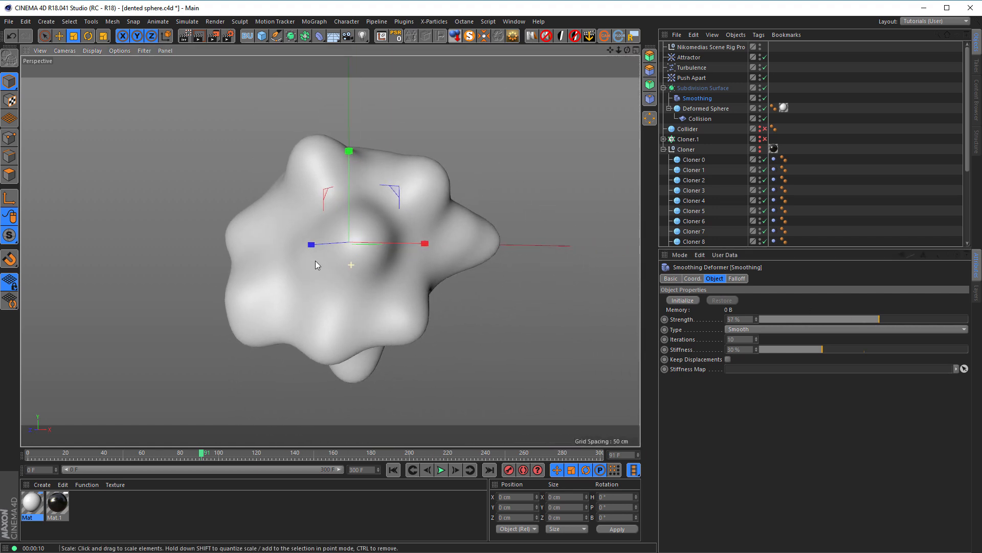
# Step: Play the animation to frame 300 and compare the shape with the Morphing Sphere Experiment video in the browser
pyautogui.click(441, 470)
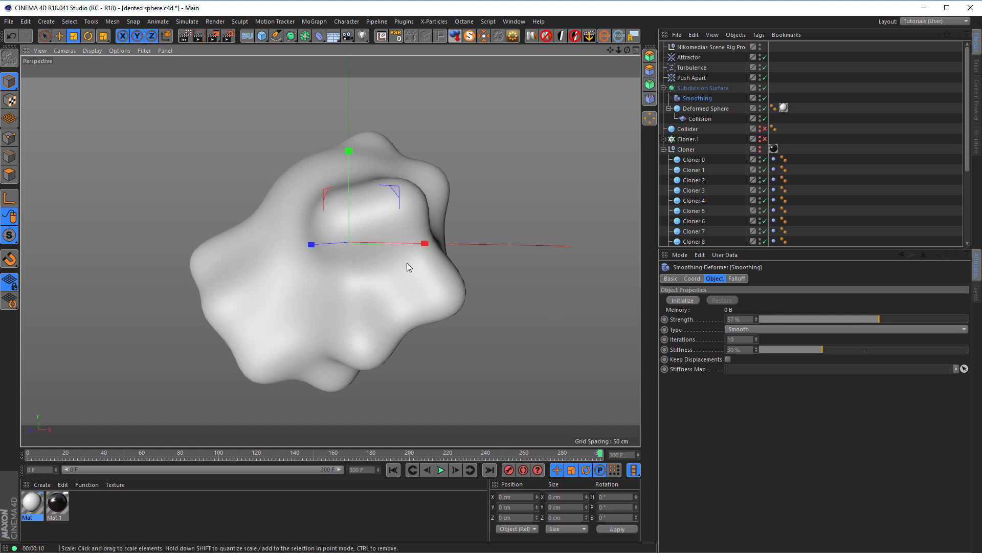
pyautogui.scroll(-1, 349, 260)
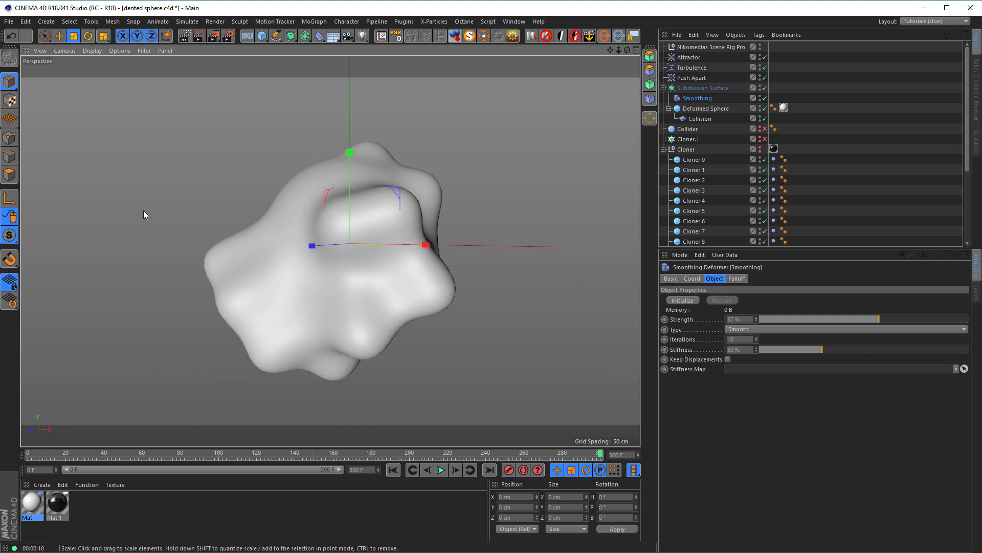
pyautogui.hotkey('alt', 'Tab')
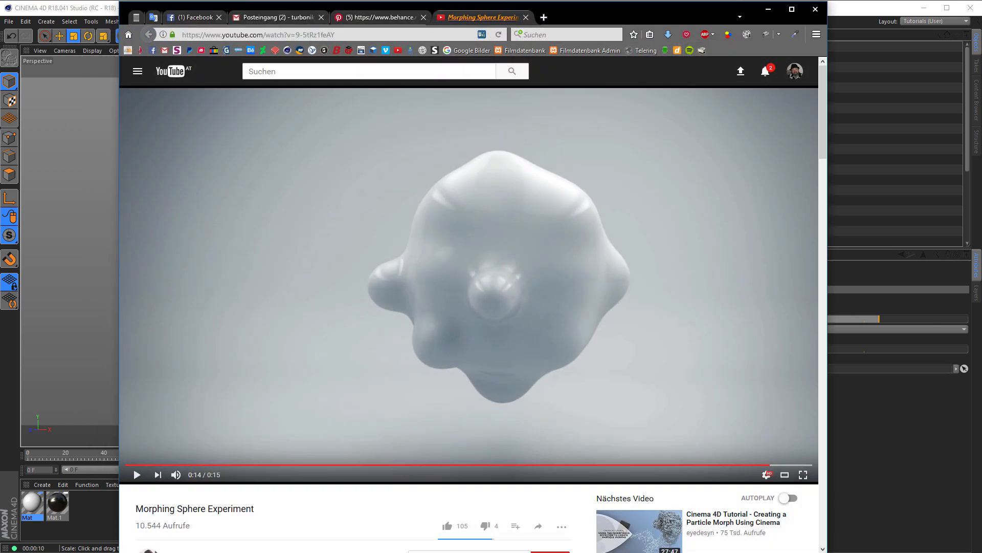
pyautogui.scroll(-3, 302, 512)
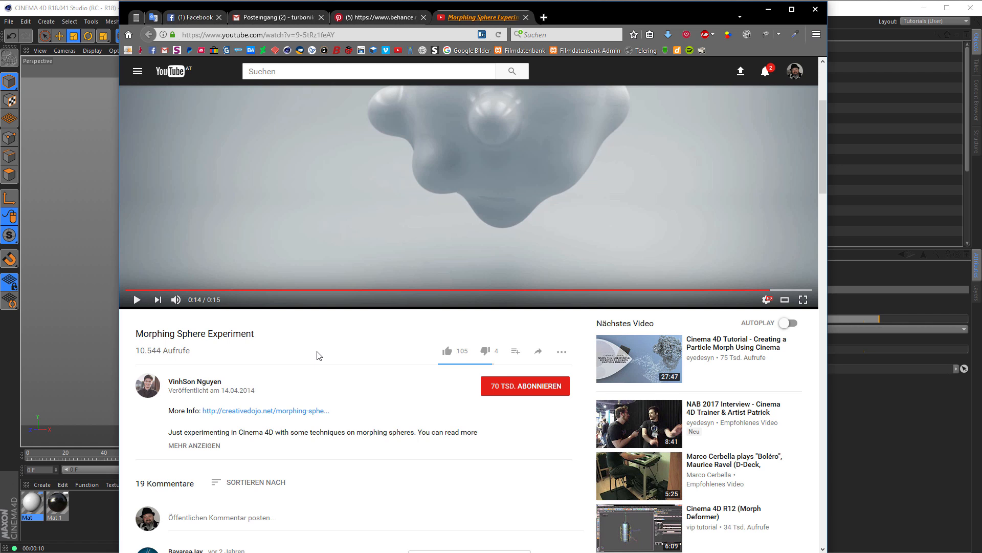
pyautogui.scroll(3, 318, 355)
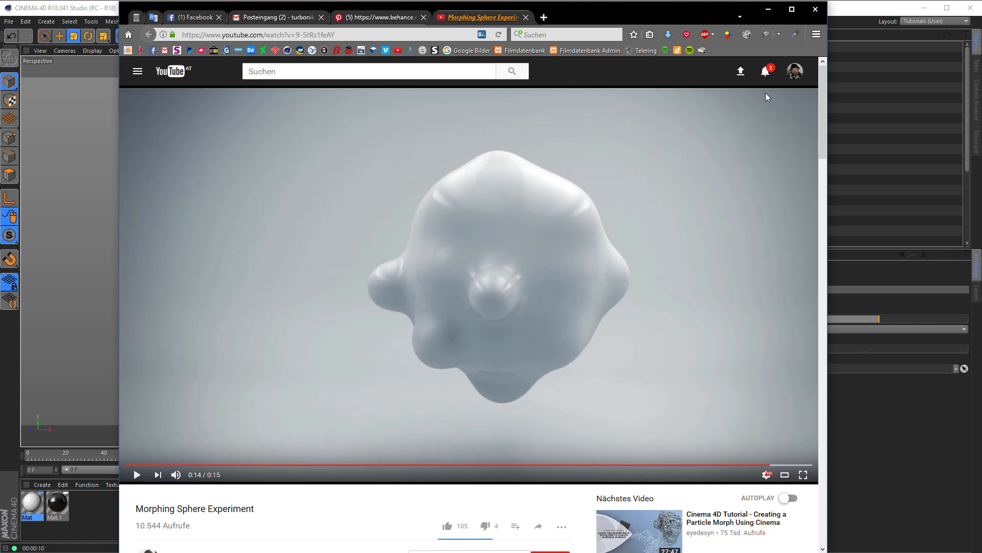
pyautogui.click(848, 13)
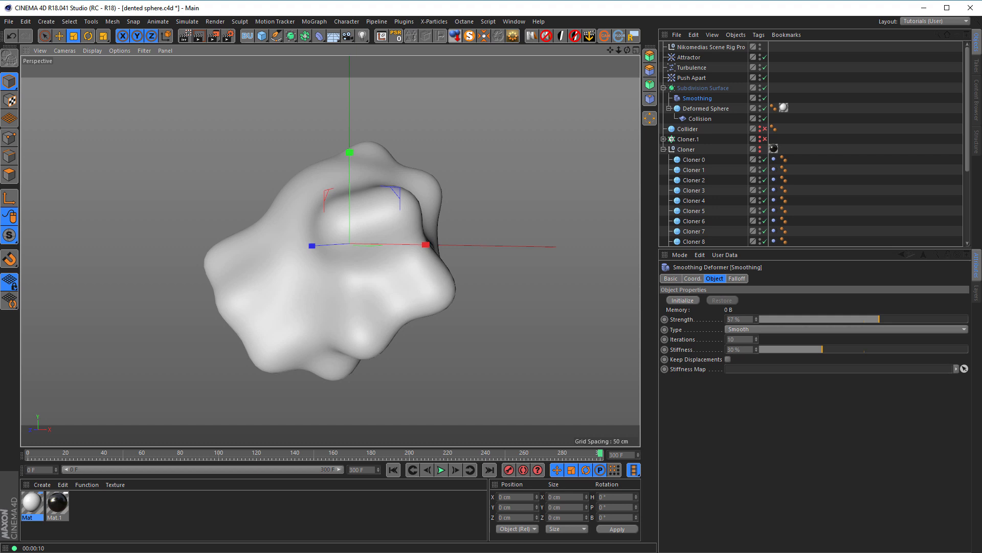
# Step: Switch to the browser and examine the star-shaped reference on Pinterest and in its Behance project Monas Hieroglyphica
pyautogui.hotkey('alt', 'Tab')
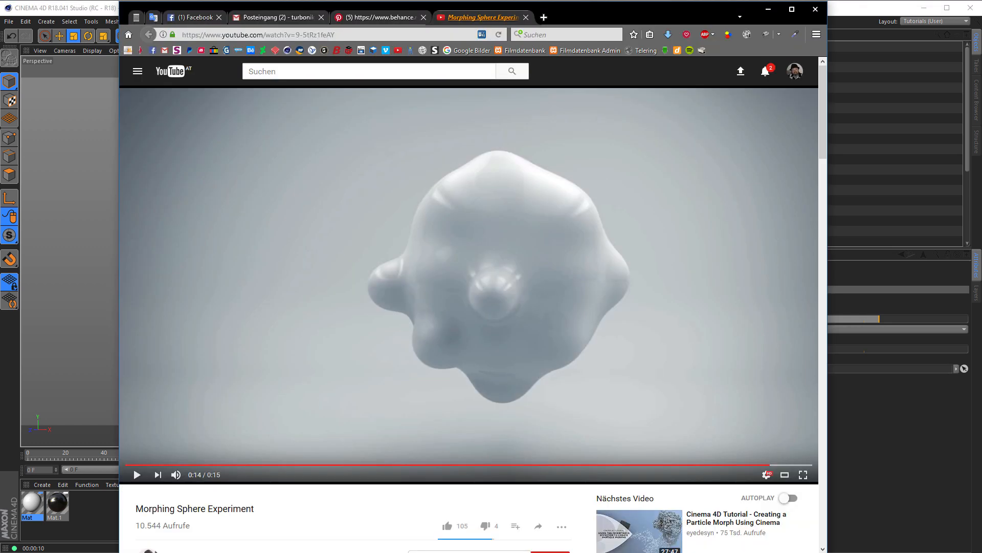
pyautogui.click(384, 17)
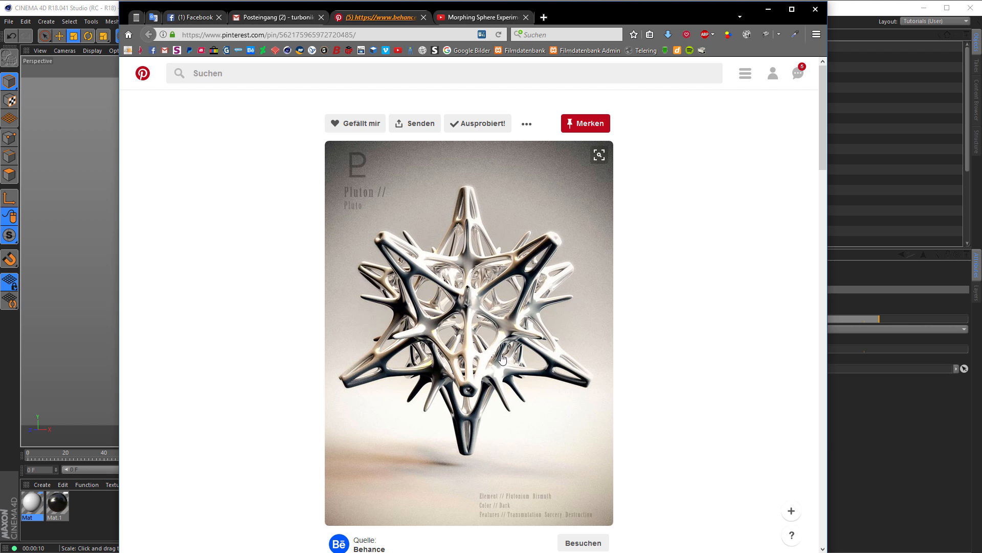
pyautogui.scroll(-2, 653, 321)
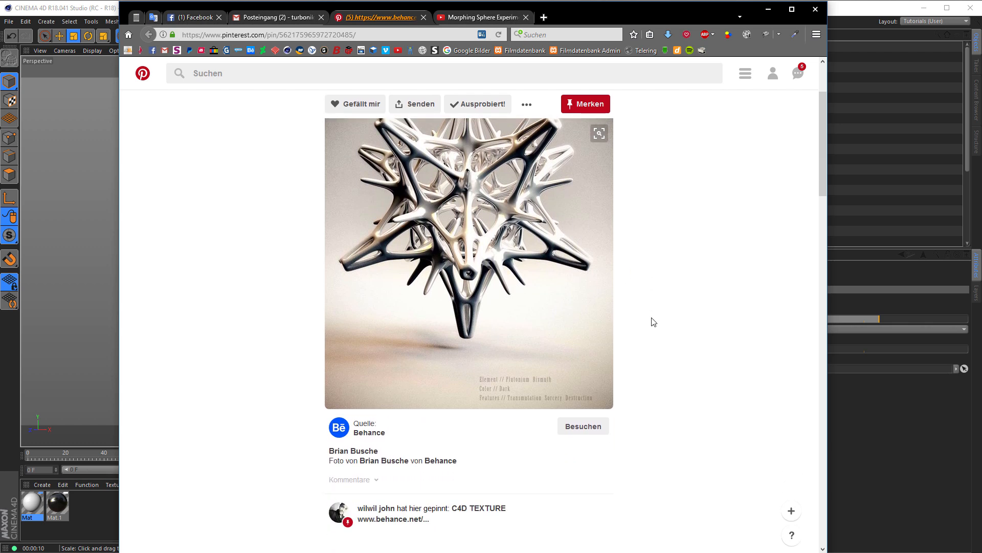
pyautogui.click(580, 430)
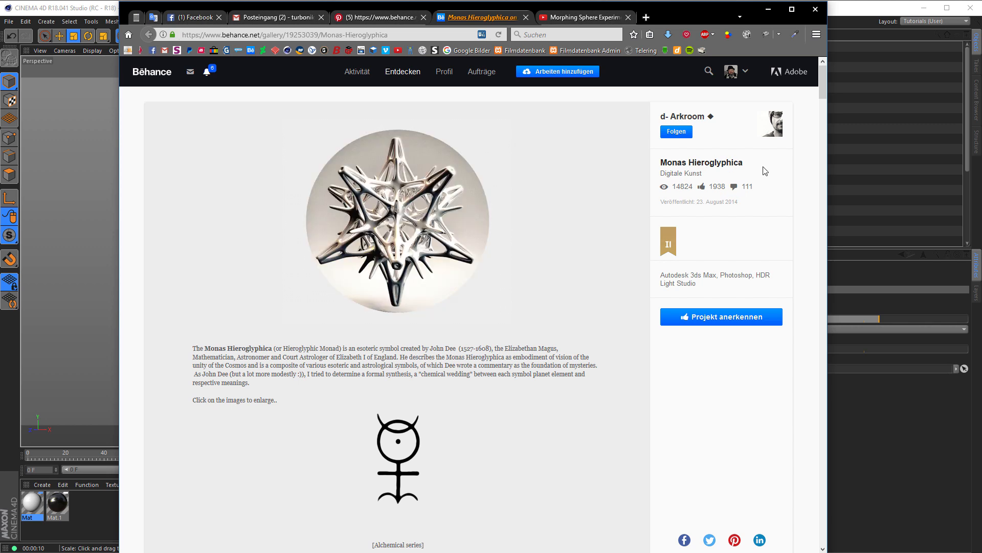
pyautogui.moveTo(821, 115); pyautogui.dragTo(818, 424)
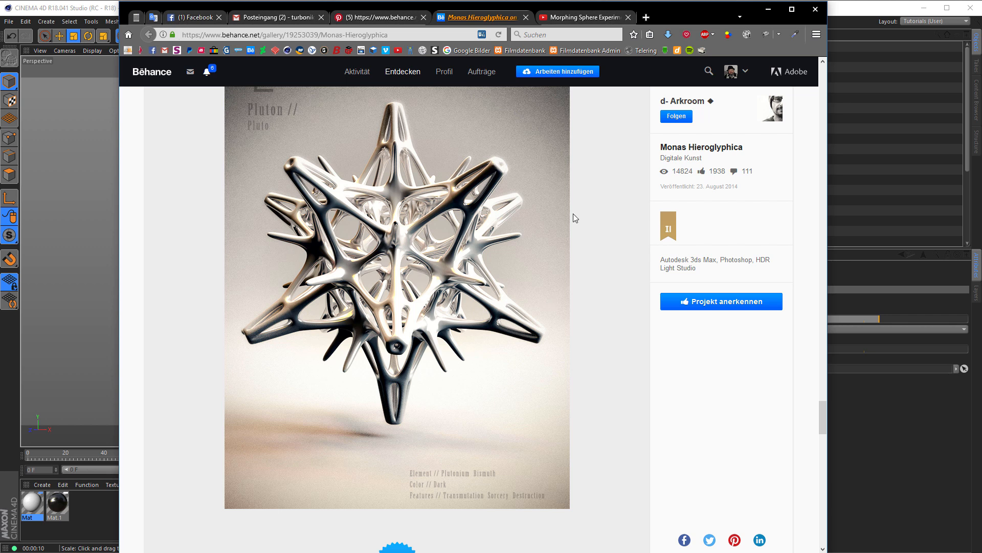
pyautogui.click(768, 10)
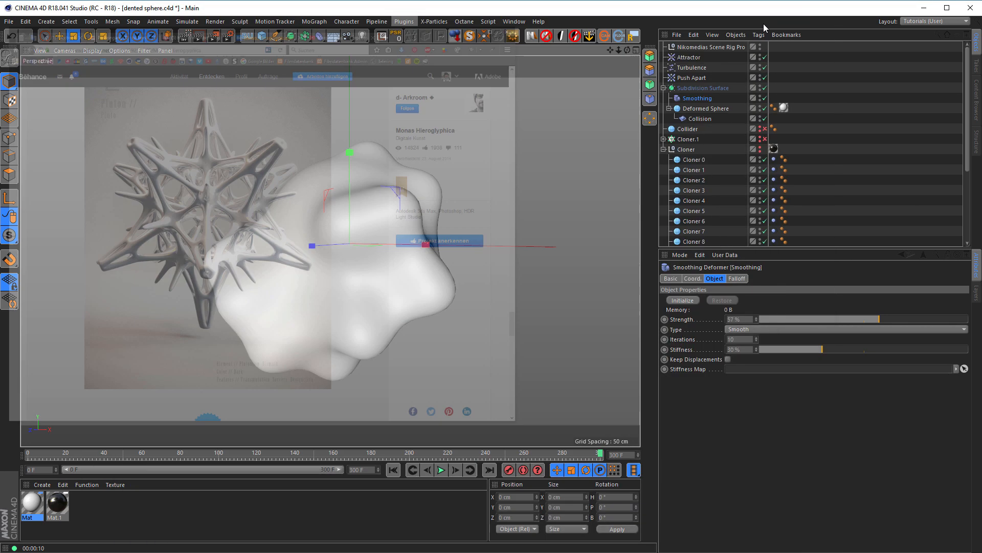
# Step: Enlarge the object list to show all Cloner spheres and play the animation from frame 0 to about frame 39
pyautogui.click(442, 470)
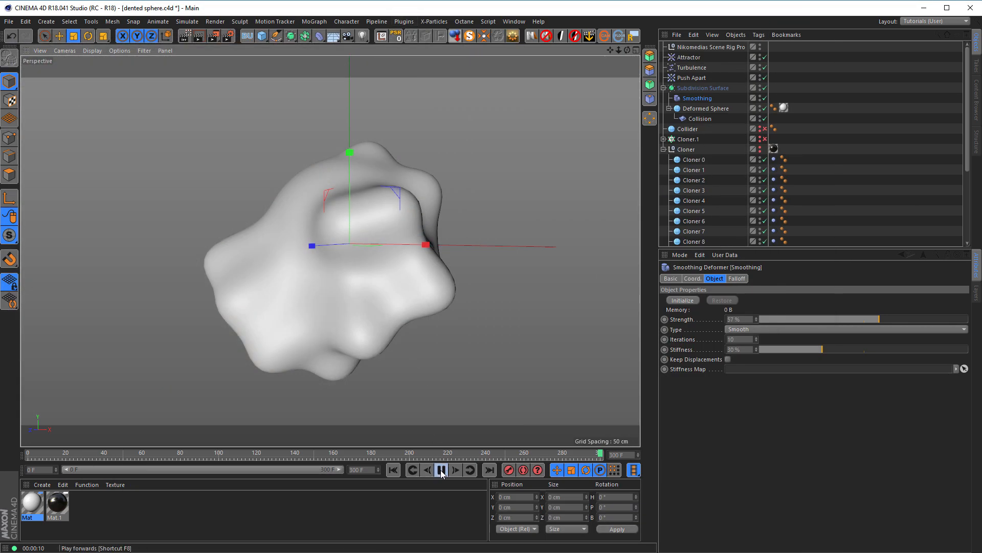
pyautogui.click(441, 469)
pyautogui.moveTo(870, 253); pyautogui.dragTo(871, 384)
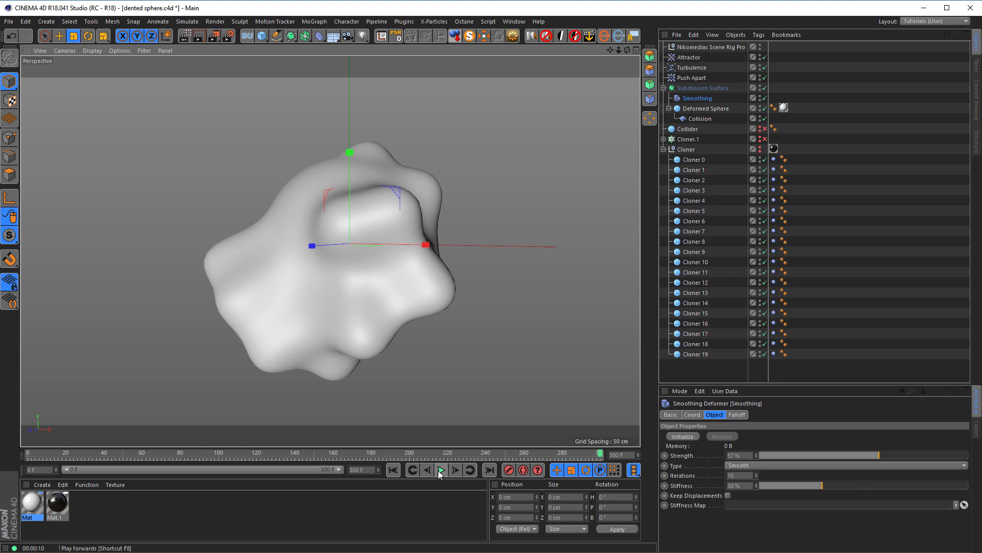
pyautogui.click(394, 470)
pyautogui.click(440, 471)
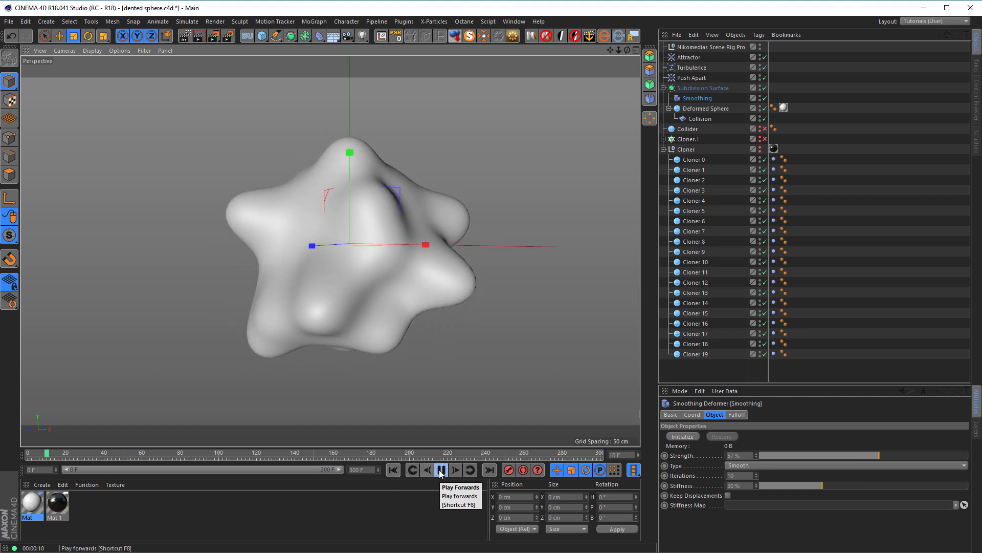
pyautogui.click(441, 470)
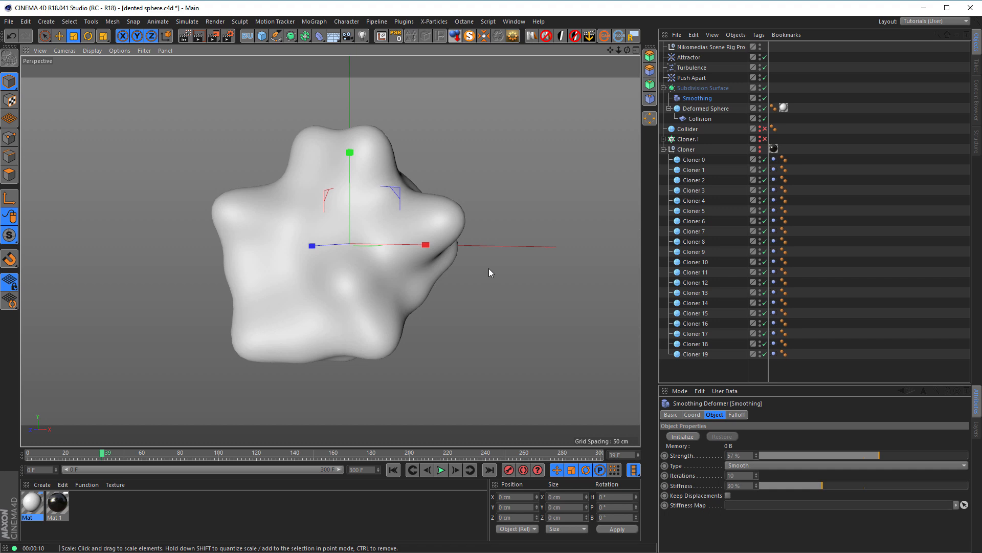